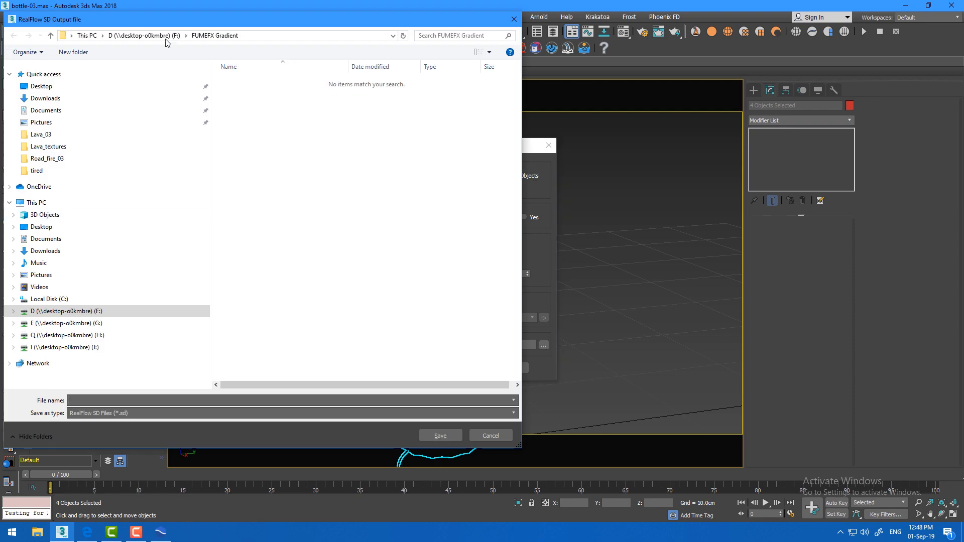
Browse to the I (J:) drive as the location for the RealFlow SD output file
{"action": "left_click", "coordinate": [76, 347]}
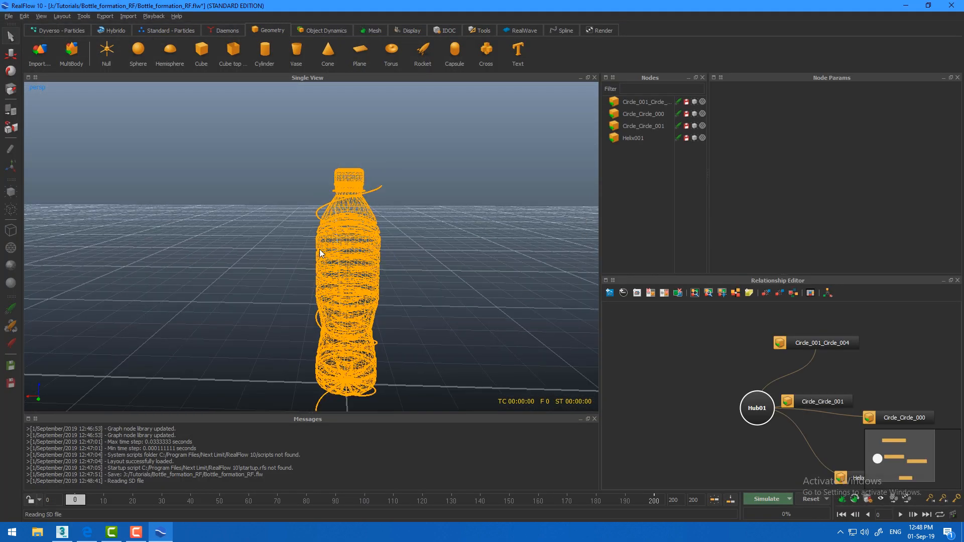
Switch to RealFlow and add a DSpline daemon to the bottle scene
{"action": "left_click", "coordinate": [227, 31]}
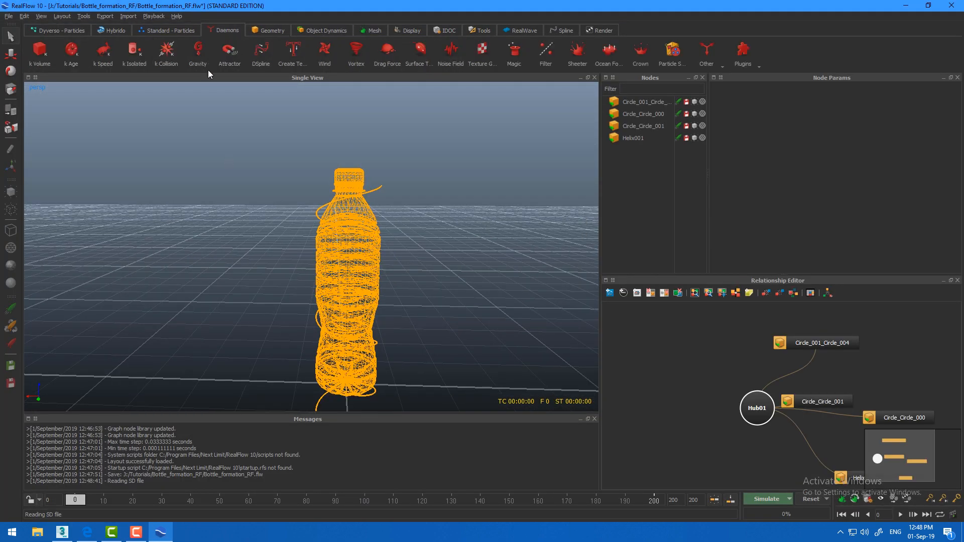
{"action": "left_click", "coordinate": [261, 50]}
{"action": "left_click", "coordinate": [445, 299]}
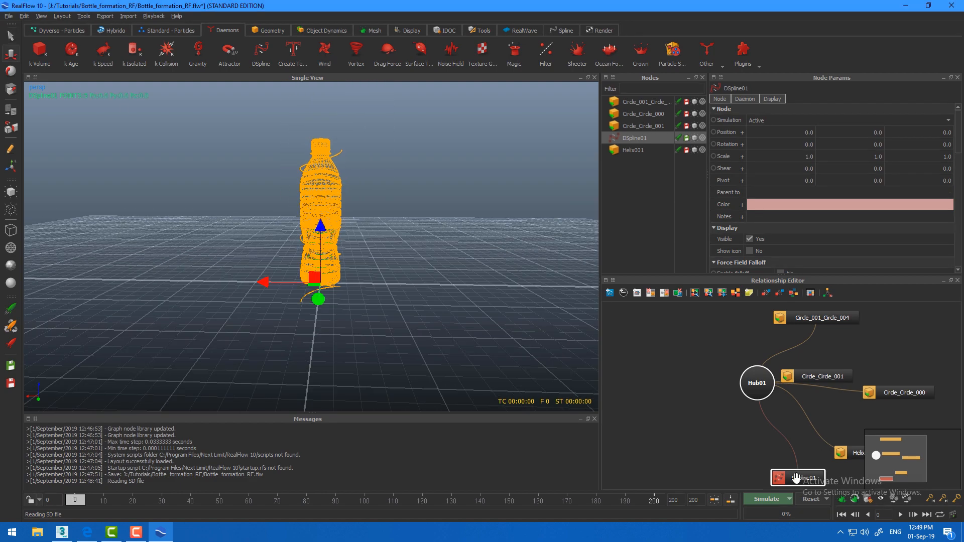
Hide the three bottle objects Circle_001_Circle_004, Circle_Circle_000 and Circle_Circle_001 in the viewport
{"action": "left_click", "coordinate": [644, 126]}
{"action": "left_click", "coordinate": [648, 101], "text": "shift"}
{"action": "left_click", "coordinate": [694, 101]}
{"action": "scroll", "coordinate": [344, 295], "scroll_direction": "up", "scroll_amount": 4}
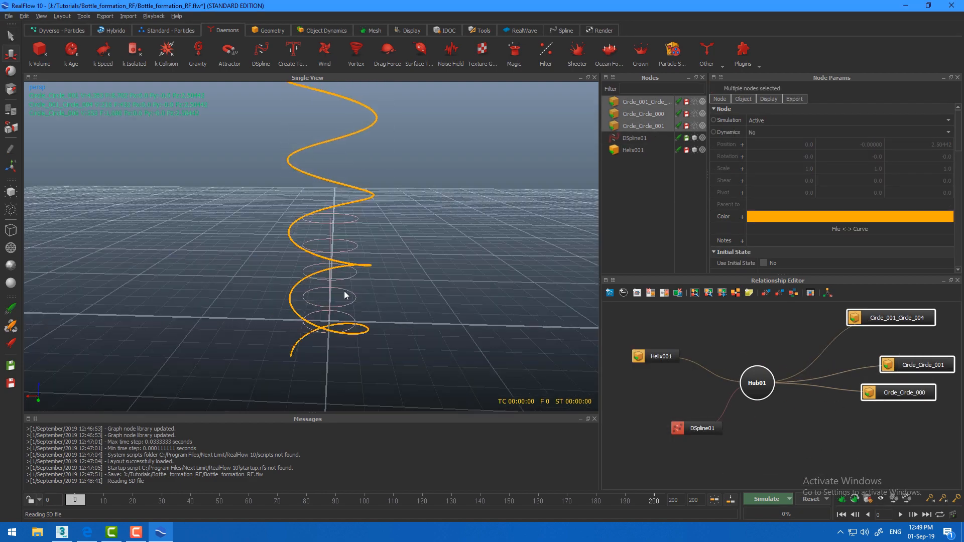
Select DSpline01 and put its spline into edit mode from the daemon parameters
{"action": "left_click_drag", "start_coordinate": [344, 295], "coordinate": [345, 311], "text": "alt"}
{"action": "left_click", "coordinate": [635, 138]}
{"action": "left_click_drag", "start_coordinate": [432, 342], "coordinate": [333, 284], "text": "alt"}
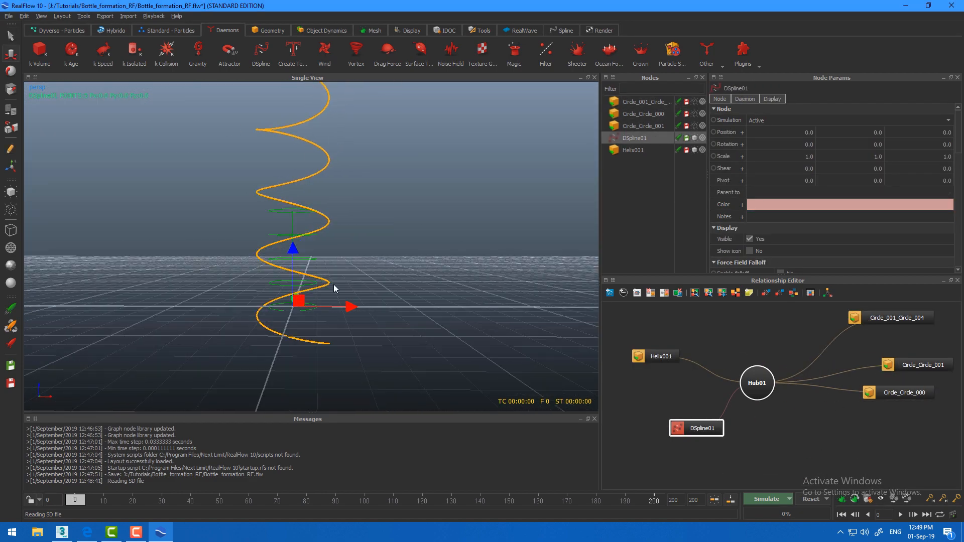
{"action": "left_click_drag", "start_coordinate": [361, 251], "coordinate": [405, 276], "text": "alt"}
{"action": "scroll", "coordinate": [406, 277], "scroll_direction": "down", "scroll_amount": 3}
{"action": "left_click", "coordinate": [745, 99]}
{"action": "scroll", "coordinate": [853, 201], "scroll_direction": "down", "scroll_amount": 5}
{"action": "left_click", "coordinate": [858, 232]}
Move the DSpline's control points in line with the helix's bottom end and spread them upward along its height
{"action": "left_click_drag", "start_coordinate": [392, 321], "coordinate": [314, 251], "text": "alt"}
{"action": "left_click", "coordinate": [346, 310]}
{"action": "left_click_drag", "start_coordinate": [401, 252], "coordinate": [428, 144], "text": "alt"}
{"action": "left_click_drag", "start_coordinate": [282, 233], "coordinate": [290, 224]}
{"action": "left_click", "coordinate": [271, 281]}
{"action": "left_click_drag", "start_coordinate": [271, 281], "coordinate": [321, 273], "text": "alt"}
{"action": "left_click", "coordinate": [330, 337]}
{"action": "left_click_drag", "start_coordinate": [330, 309], "coordinate": [331, 156]}
{"action": "left_click_drag", "start_coordinate": [343, 224], "coordinate": [316, 318], "text": "alt"}
{"action": "left_click", "coordinate": [331, 351]}
{"action": "scroll", "coordinate": [367, 246], "scroll_direction": "up", "scroll_amount": 1}
{"action": "scroll", "coordinate": [352, 281], "scroll_direction": "up", "scroll_amount": 4}
{"action": "left_click", "coordinate": [341, 248]}
{"action": "key", "text": "2"}
{"action": "scroll", "coordinate": [352, 266], "scroll_direction": "up", "scroll_amount": 4}
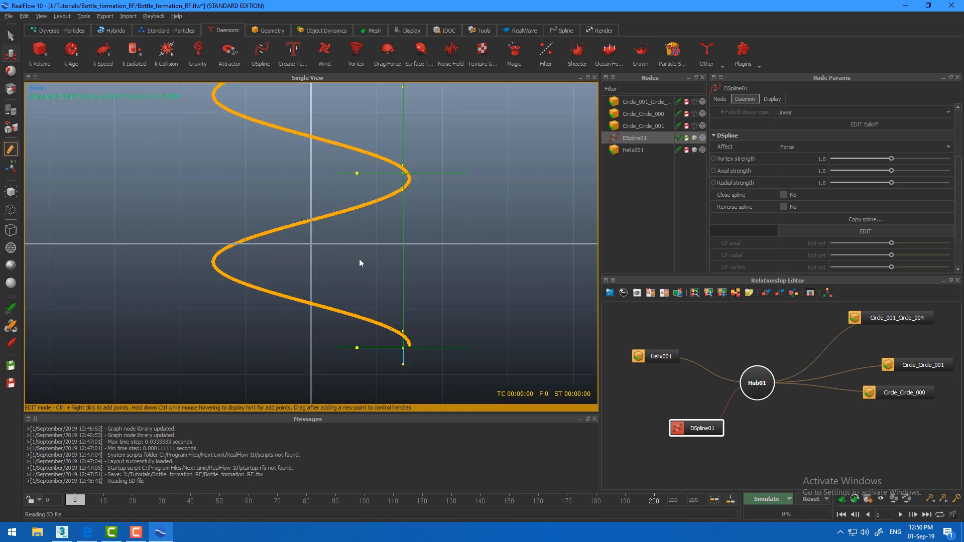
Undo the last inserted point, then insert control points level with the lower bends of the helix in front view
{"action": "key", "text": "ctrl+z"}
{"action": "right_click", "coordinate": [403, 257], "text": "ctrl"}
{"action": "scroll", "coordinate": [367, 226], "scroll_direction": "down", "scroll_amount": 4}
{"action": "scroll", "coordinate": [369, 195], "scroll_direction": "up", "scroll_amount": 2}
{"action": "middle_click_drag", "start_coordinate": [371, 192], "coordinate": [372, 312], "text": "alt"}
{"action": "scroll", "coordinate": [397, 272], "scroll_direction": "up", "scroll_amount": 2}
{"action": "right_click", "coordinate": [413, 257], "text": "ctrl"}
{"action": "scroll", "coordinate": [392, 216], "scroll_direction": "down", "scroll_amount": 1}
Insert further control points along the upper part of the DSpline, level with the remaining helix bends
{"action": "middle_click_drag", "start_coordinate": [356, 116], "coordinate": [375, 230], "text": "alt"}
{"action": "right_click", "coordinate": [416, 214], "text": "ctrl"}
{"action": "middle_click_drag", "start_coordinate": [461, 214], "coordinate": [461, 402], "text": "alt"}
{"action": "right_click", "coordinate": [415, 251], "text": "ctrl"}
{"action": "scroll", "coordinate": [429, 244], "scroll_direction": "down", "scroll_amount": 5}
{"action": "scroll", "coordinate": [429, 248], "scroll_direction": "up", "scroll_amount": 3}
Move every other DSpline control point across to the opposite bends of the helix in front view
{"action": "right_click", "coordinate": [404, 360], "text": "ctrl"}
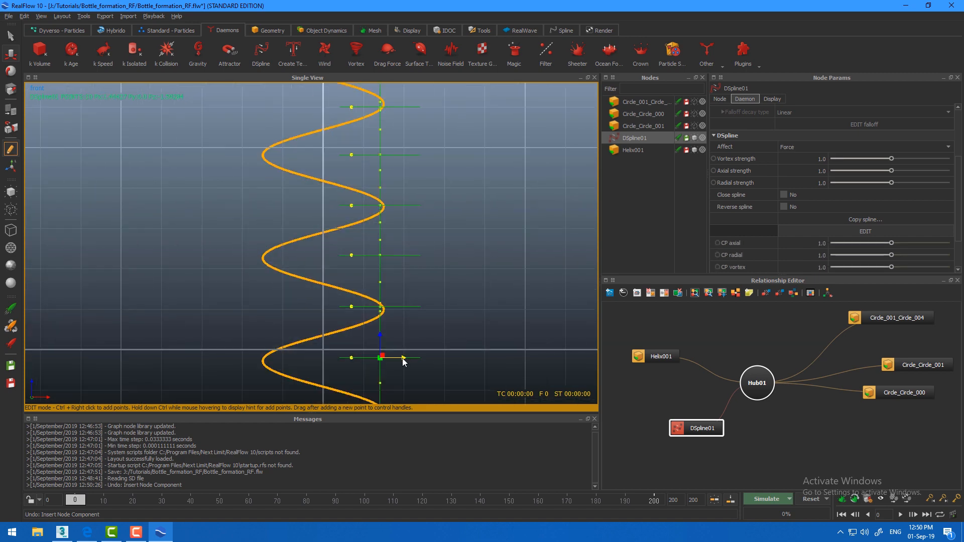
{"action": "left_click_drag", "start_coordinate": [396, 256], "coordinate": [282, 264]}
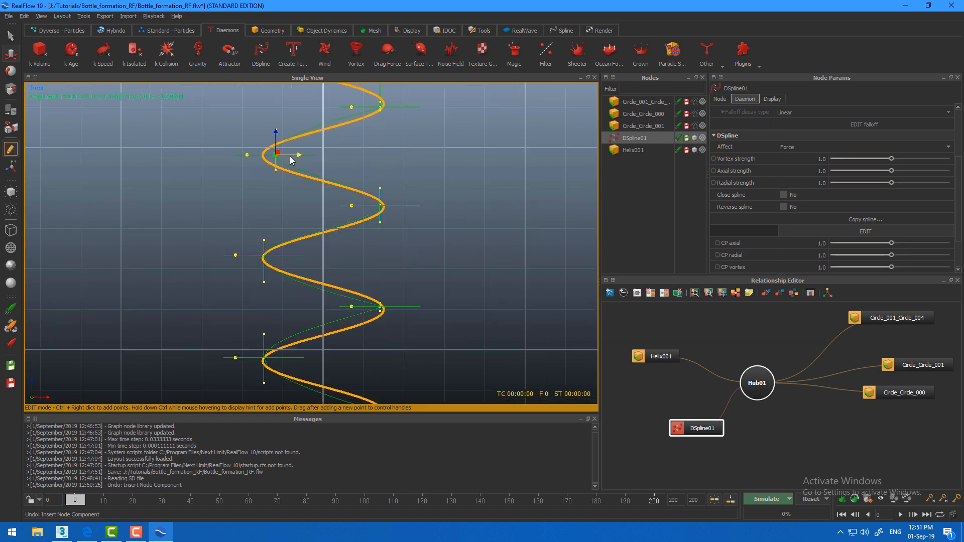
{"action": "left_click_drag", "start_coordinate": [289, 157], "coordinate": [279, 158]}
{"action": "middle_click_drag", "start_coordinate": [351, 101], "coordinate": [353, 300], "text": "alt"}
{"action": "scroll", "coordinate": [381, 261], "scroll_direction": "up", "scroll_amount": 3}
{"action": "left_click", "coordinate": [410, 253]}
{"action": "left_click_drag", "start_coordinate": [429, 255], "coordinate": [262, 256]}
{"action": "scroll", "coordinate": [265, 256], "scroll_direction": "down", "scroll_amount": 5}
Check the DSpline from the side and in perspective, and start bending its lowest segment onto the helix's first turn
{"action": "key", "text": "3"}
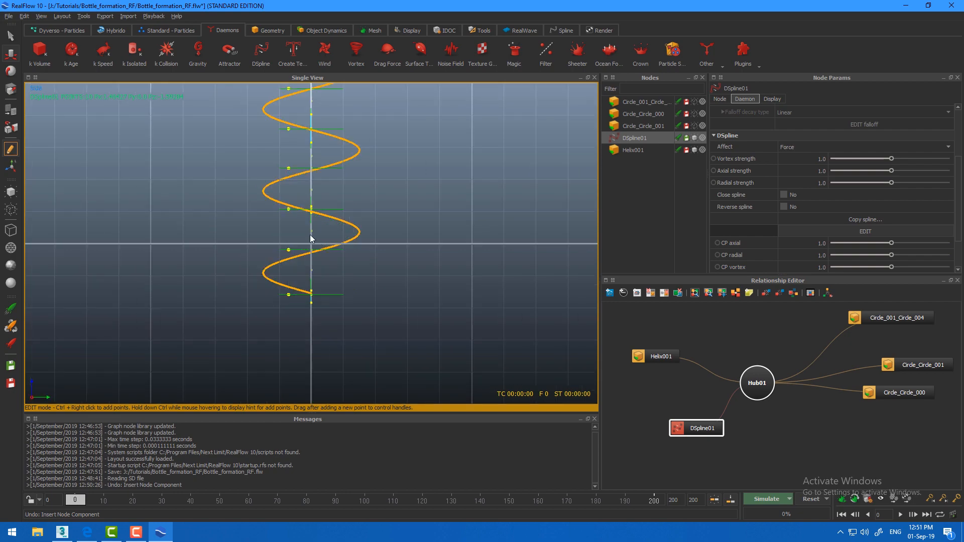
{"action": "scroll", "coordinate": [311, 238], "scroll_direction": "up", "scroll_amount": 3}
{"action": "scroll", "coordinate": [326, 314], "scroll_direction": "down", "scroll_amount": 3}
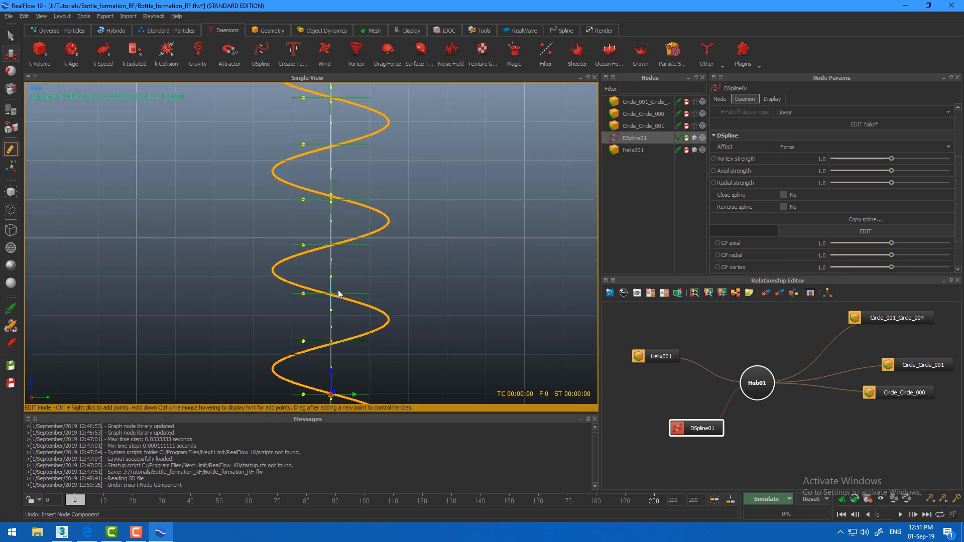
{"action": "key", "text": "4"}
{"action": "left_click_drag", "start_coordinate": [347, 298], "coordinate": [321, 329], "text": "alt"}
{"action": "left_click", "coordinate": [334, 338]}
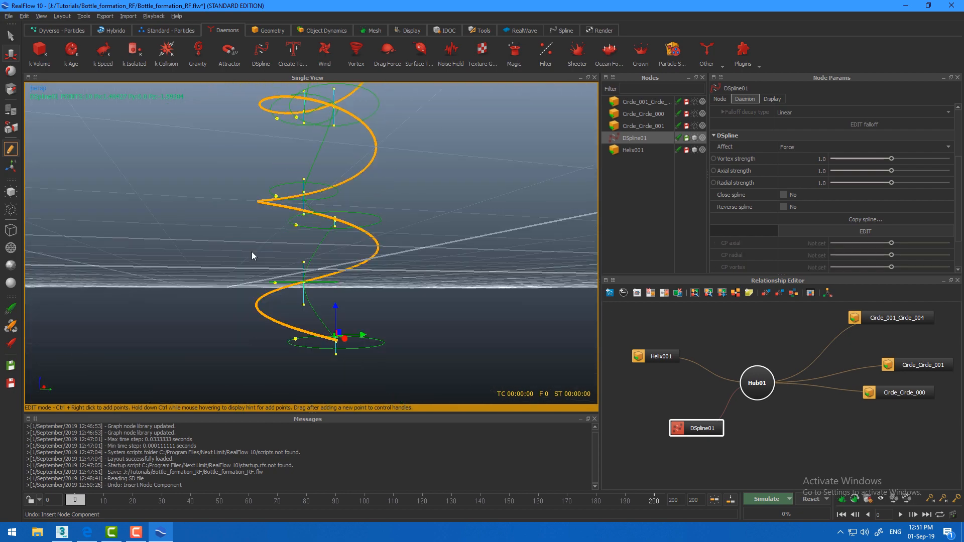
{"action": "left_click_drag", "start_coordinate": [251, 252], "coordinate": [306, 291], "text": "alt"}
{"action": "left_click_drag", "start_coordinate": [327, 315], "coordinate": [180, 231]}
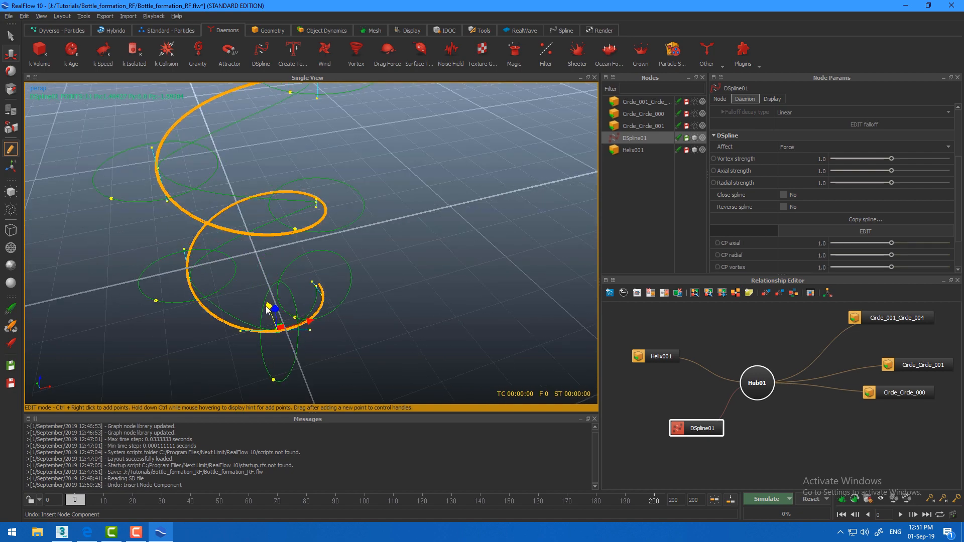
Align the control points of the DSpline's first turn with the helix curve
{"action": "left_click_drag", "start_coordinate": [266, 308], "coordinate": [271, 331], "text": "alt"}
{"action": "left_click", "coordinate": [287, 315]}
{"action": "scroll", "coordinate": [271, 332], "scroll_direction": "up", "scroll_amount": 3}
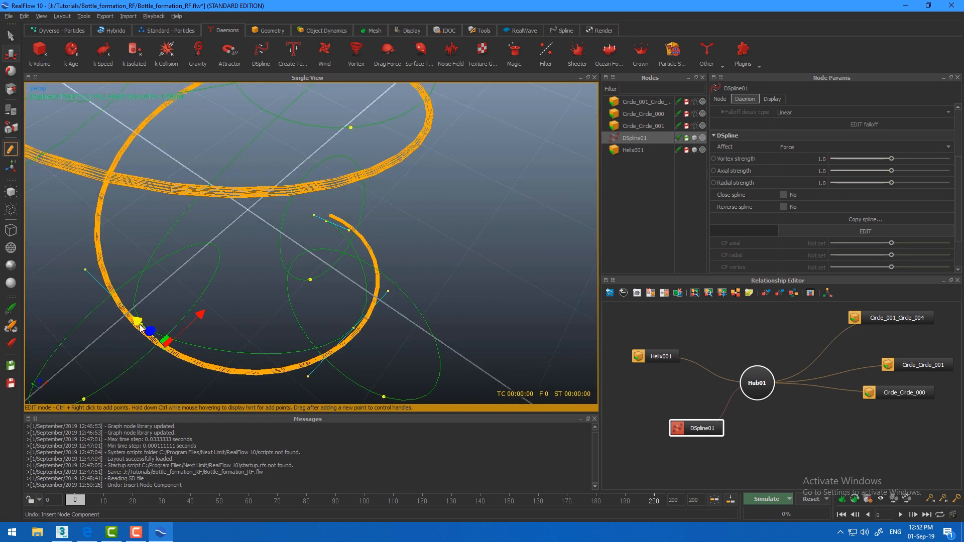
{"action": "left_click_drag", "start_coordinate": [141, 328], "coordinate": [272, 215], "text": "alt"}
{"action": "left_click", "coordinate": [167, 204]}
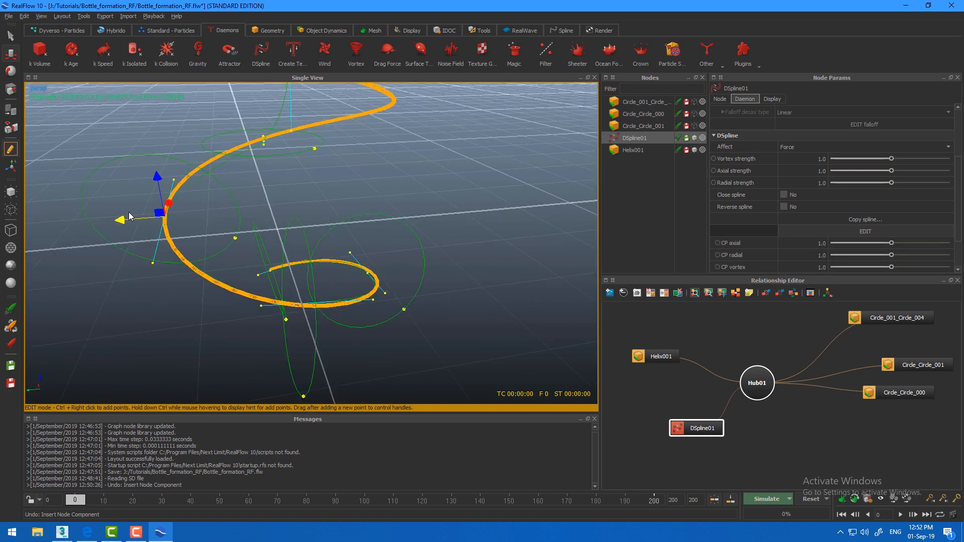
{"action": "left_click_drag", "start_coordinate": [130, 215], "coordinate": [375, 215], "text": "alt"}
Insert a control point on the next segment and position it on the helix's second turn
{"action": "left_click", "coordinate": [357, 274]}
{"action": "left_click", "coordinate": [344, 296]}
{"action": "left_click", "coordinate": [381, 341]}
{"action": "left_click", "coordinate": [282, 190]}
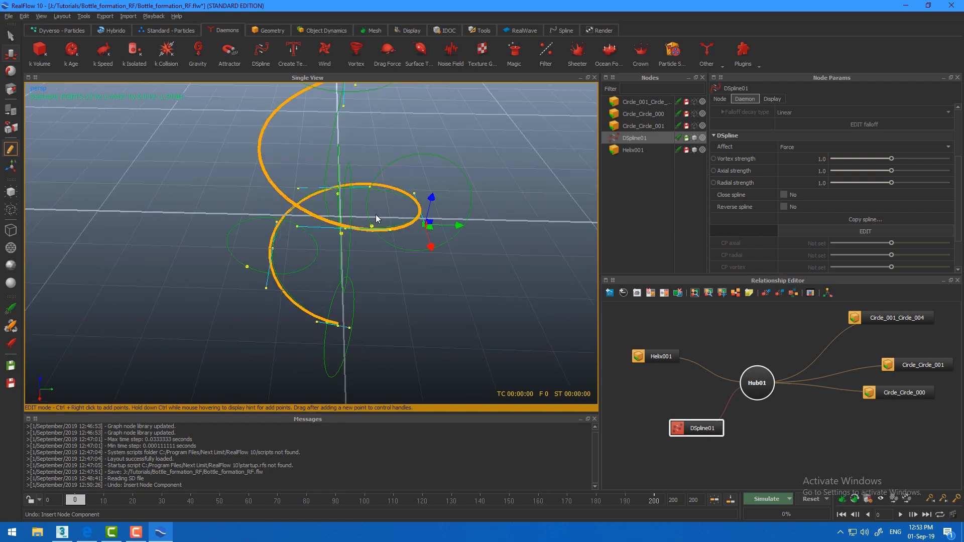
{"action": "left_click_drag", "start_coordinate": [375, 215], "coordinate": [298, 233], "text": "alt"}
{"action": "right_click", "coordinate": [347, 210], "text": "ctrl"}
{"action": "left_click", "coordinate": [356, 213]}
Adjust the second-turn control points in depth and height so they lie on the helix
{"action": "left_click_drag", "start_coordinate": [298, 233], "coordinate": [302, 187], "text": "alt"}
{"action": "left_click_drag", "start_coordinate": [301, 187], "coordinate": [326, 214], "text": "alt"}
{"action": "left_click", "coordinate": [370, 194]}
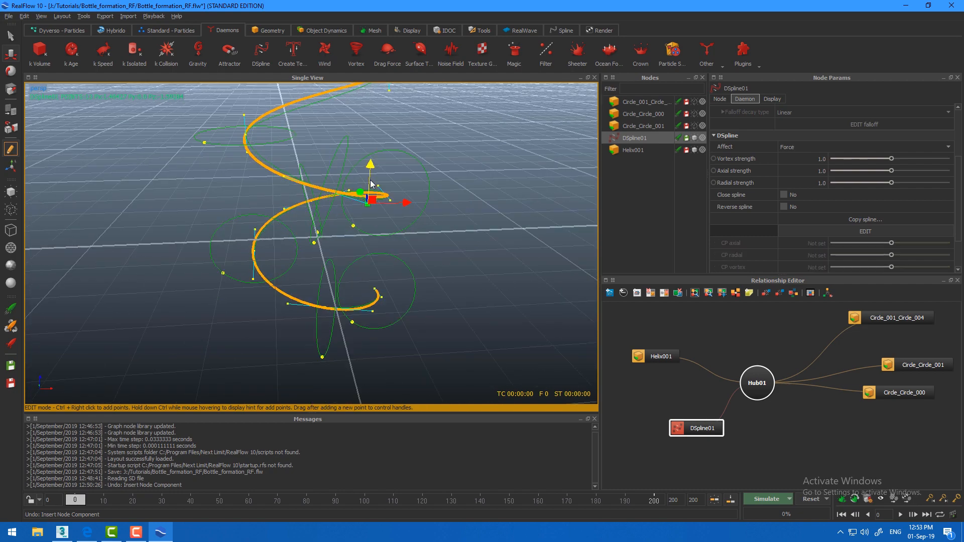
{"action": "left_click_drag", "start_coordinate": [370, 176], "coordinate": [203, 219], "text": "alt"}
{"action": "left_click", "coordinate": [254, 155]}
{"action": "left_click", "coordinate": [191, 186]}
{"action": "left_click_drag", "start_coordinate": [191, 186], "coordinate": [285, 268], "text": "alt"}
{"action": "left_click", "coordinate": [364, 304]}
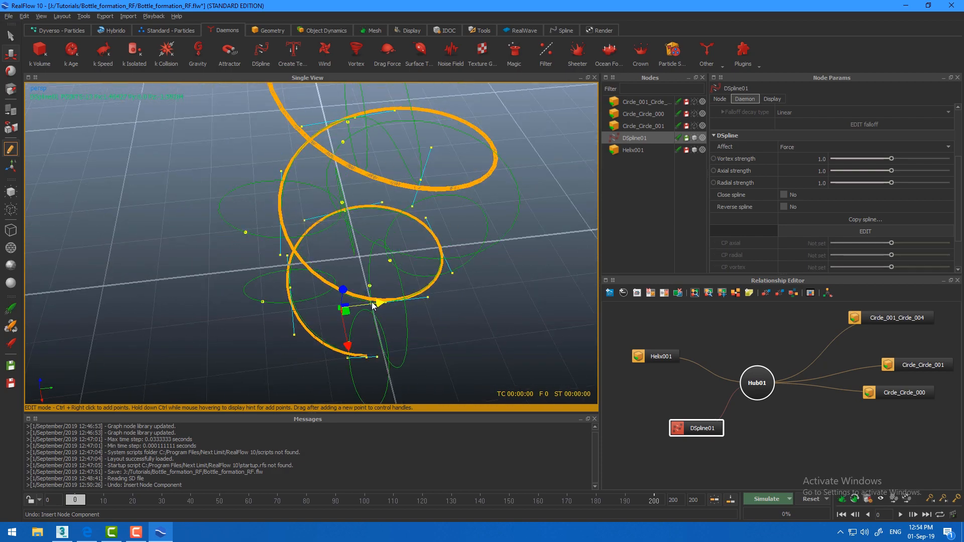
Position the DSpline control points between the second and third turns on the helix curve
{"action": "left_click_drag", "start_coordinate": [363, 304], "coordinate": [317, 227], "text": "alt"}
{"action": "left_click", "coordinate": [299, 182]}
{"action": "left_click", "coordinate": [275, 217]}
{"action": "left_click", "coordinate": [254, 208]}
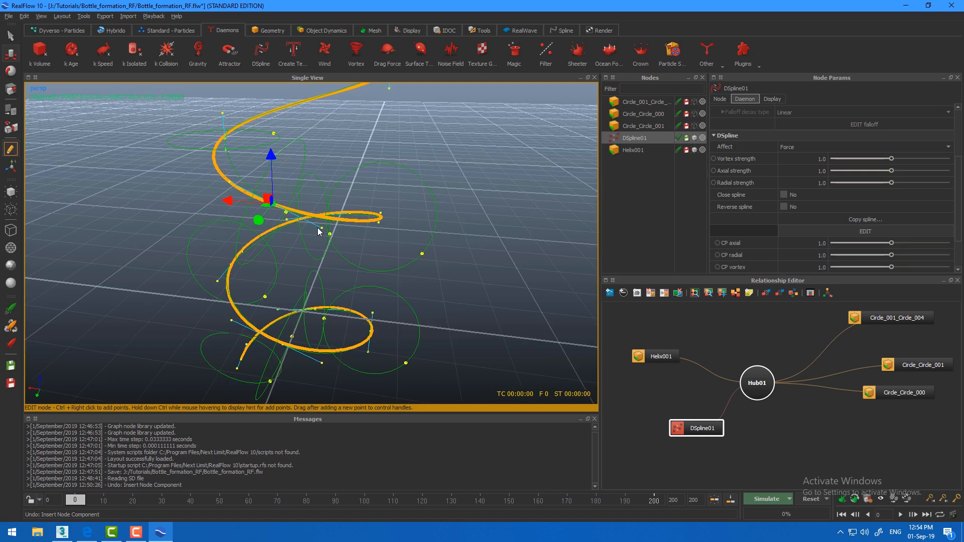
{"action": "left_click", "coordinate": [317, 216]}
Place the control points of the DSpline's third turn on the helix curve
{"action": "left_click_drag", "start_coordinate": [327, 192], "coordinate": [324, 249], "text": "alt"}
{"action": "left_click", "coordinate": [218, 242]}
{"action": "left_click", "coordinate": [226, 237]}
{"action": "left_click", "coordinate": [299, 189]}
{"action": "left_click", "coordinate": [275, 231]}
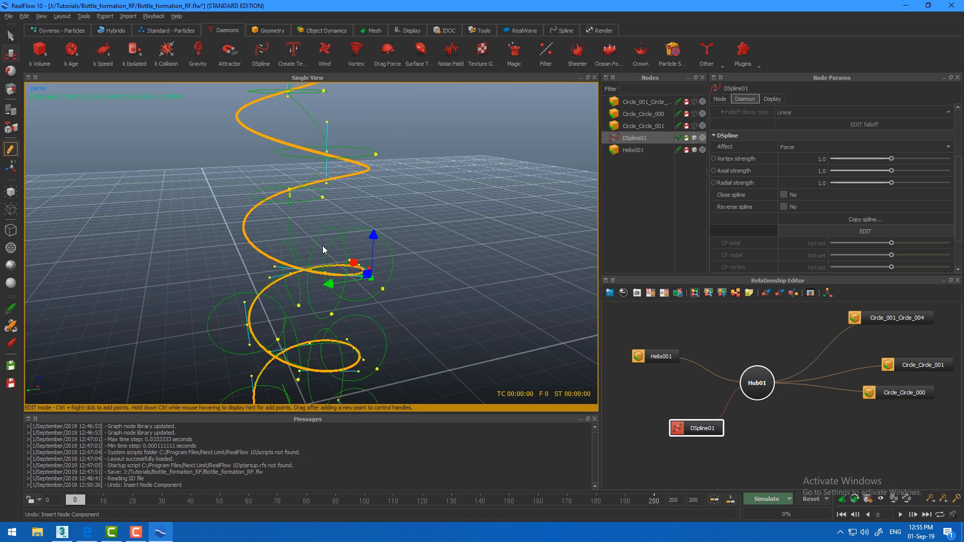
Continue fitting the DSpline to the helix by positioning control points along the middle turns
{"action": "left_click_drag", "start_coordinate": [323, 245], "coordinate": [312, 218], "text": "alt"}
{"action": "left_click_drag", "start_coordinate": [231, 216], "coordinate": [338, 298], "text": "alt"}
{"action": "left_click", "coordinate": [340, 295]}
{"action": "left_click_drag", "start_coordinate": [321, 331], "coordinate": [286, 219], "text": "alt"}
{"action": "left_click", "coordinate": [286, 215]}
{"action": "left_click_drag", "start_coordinate": [284, 183], "coordinate": [331, 161]}
{"action": "left_click", "coordinate": [324, 205]}
Align the DSpline's control points with the helix around its upper turns
{"action": "left_click_drag", "start_coordinate": [324, 204], "coordinate": [347, 266], "text": "alt"}
{"action": "left_click", "coordinate": [299, 233]}
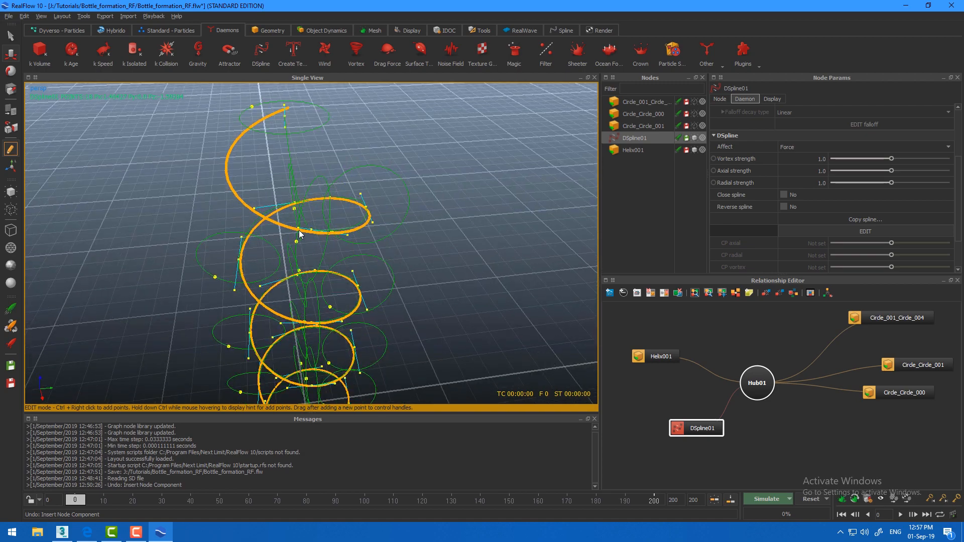
{"action": "left_click", "coordinate": [300, 231]}
{"action": "left_click_drag", "start_coordinate": [348, 231], "coordinate": [308, 225]}
{"action": "left_click_drag", "start_coordinate": [309, 224], "coordinate": [220, 267], "text": "alt"}
{"action": "left_click", "coordinate": [311, 307]}
{"action": "left_click_drag", "start_coordinate": [312, 308], "coordinate": [347, 206], "text": "alt"}
{"action": "left_click", "coordinate": [300, 299]}
Try to insert an extra control point on the upper part of the DSpline
{"action": "left_click", "coordinate": [267, 292]}
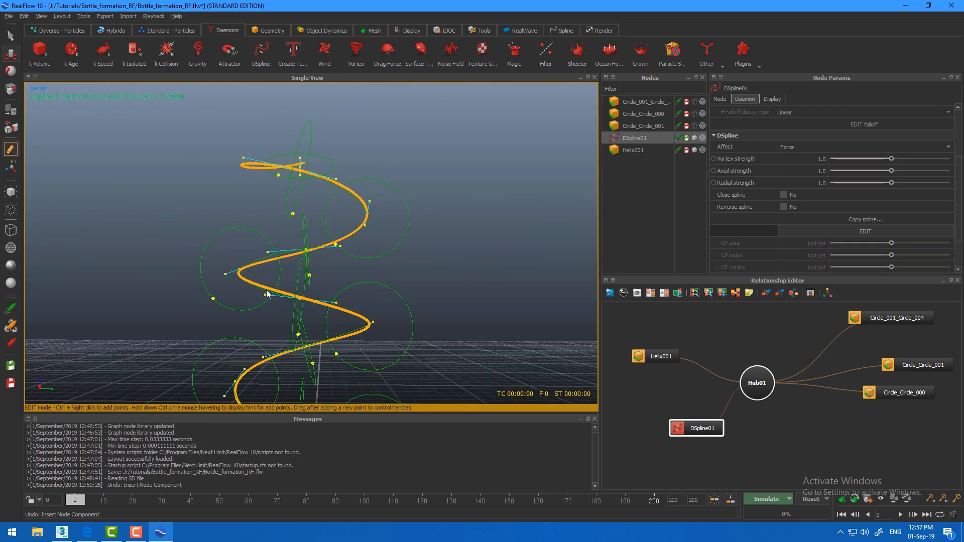
{"action": "left_click", "coordinate": [266, 295]}
{"action": "left_click_drag", "start_coordinate": [267, 294], "coordinate": [270, 211], "text": "alt"}
{"action": "key", "text": "ctrl+z"}
Move the control point near the helix's top outward onto the top turn and save the scene
{"action": "left_click", "coordinate": [277, 161]}
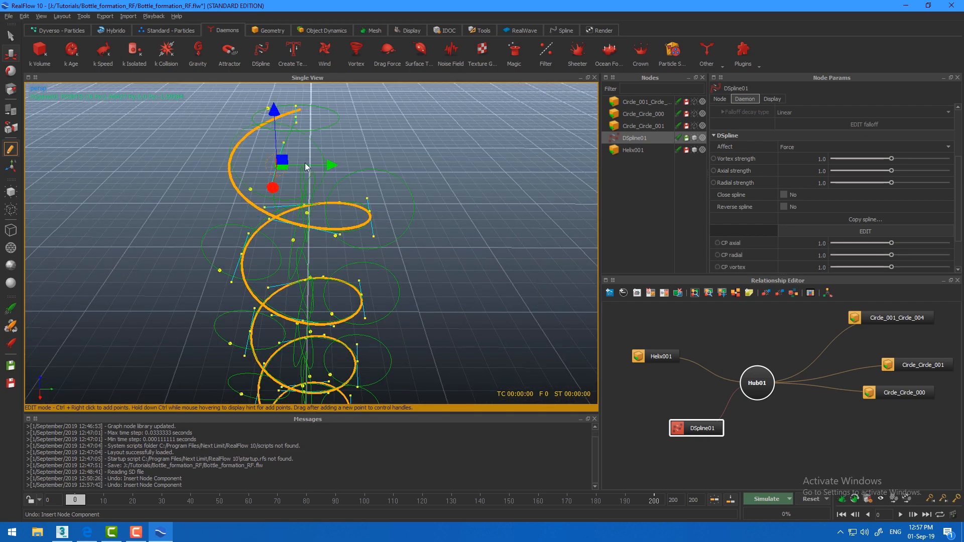
{"action": "left_click_drag", "start_coordinate": [305, 163], "coordinate": [261, 164]}
{"action": "key", "text": "ctrl+s"}
{"action": "left_click_drag", "start_coordinate": [261, 165], "coordinate": [347, 133], "text": "alt"}
{"action": "left_click_drag", "start_coordinate": [298, 136], "coordinate": [360, 202]}
{"action": "left_click", "coordinate": [222, 144]}
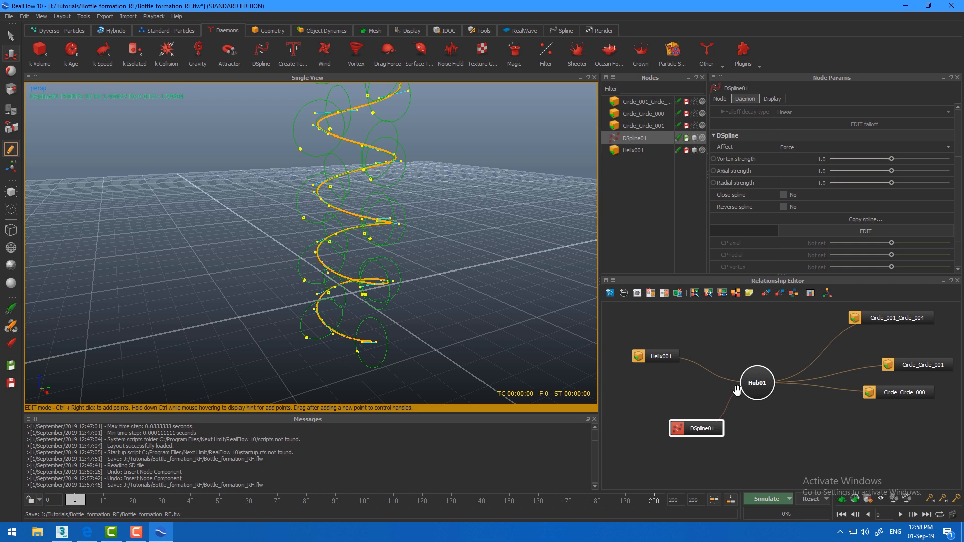
Delete the Hub01 links to Helix001 and the three circle objects, leaving only DSpline01 connected
{"action": "left_click_drag", "start_coordinate": [661, 356], "coordinate": [654, 326]}
{"action": "left_click", "coordinate": [688, 359]}
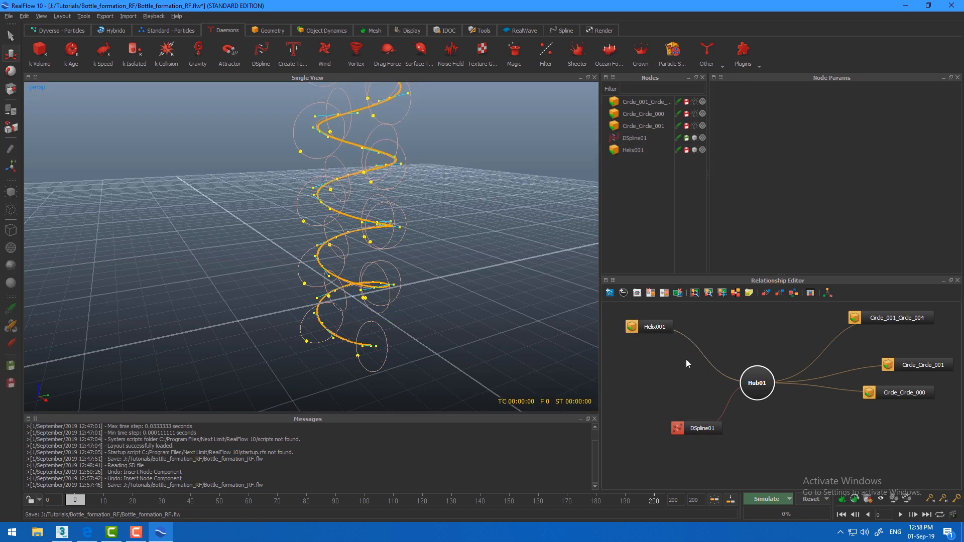
{"action": "key", "text": "Delete"}
{"action": "left_click_drag", "start_coordinate": [713, 430], "coordinate": [688, 420]}
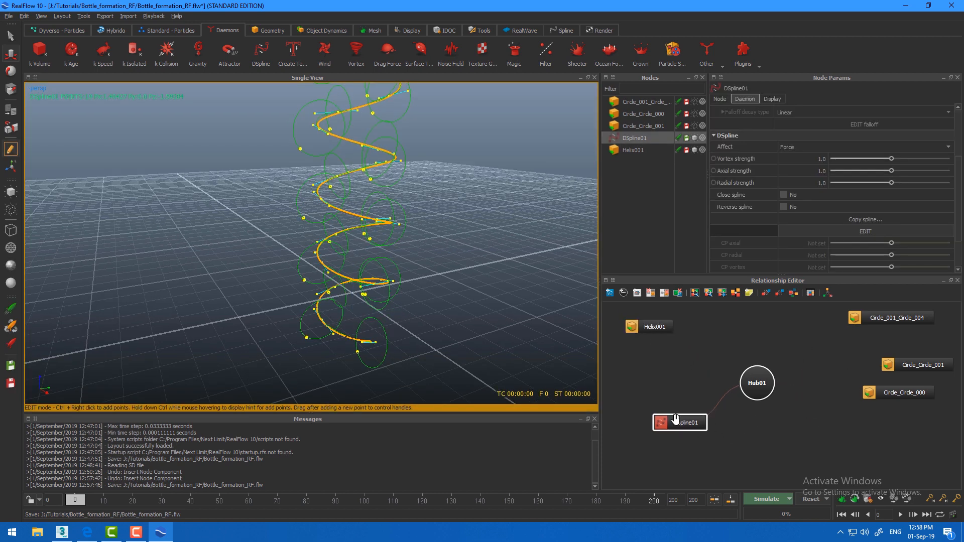
Hide Helix001 and adjust the height of individual DSpline control points
{"action": "left_click", "coordinate": [695, 149]}
{"action": "left_click_drag", "start_coordinate": [386, 246], "coordinate": [391, 311], "text": "alt"}
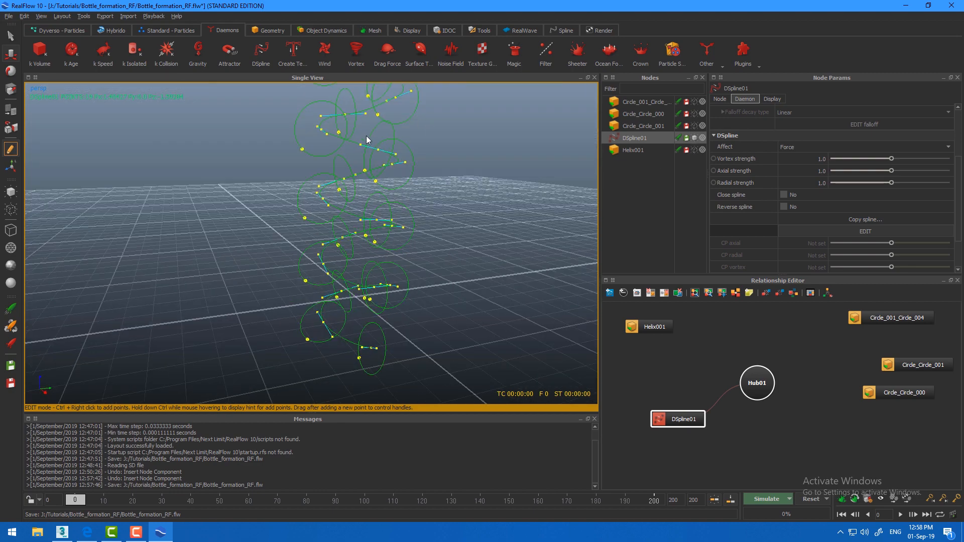
{"action": "mouse_move", "coordinate": [368, 140]}
{"action": "left_mouse_down", "text": "alt"}
{"action": "mouse_move", "coordinate": [373, 161]}
{"action": "mouse_move", "coordinate": [378, 113]}
{"action": "mouse_move", "coordinate": [415, 133]}
{"action": "mouse_move", "coordinate": [428, 125]}
{"action": "mouse_move", "coordinate": [364, 150]}
{"action": "left_mouse_up", "text": "alt"}
{"action": "middle_click_drag", "start_coordinate": [363, 146], "coordinate": [358, 185], "text": "alt"}
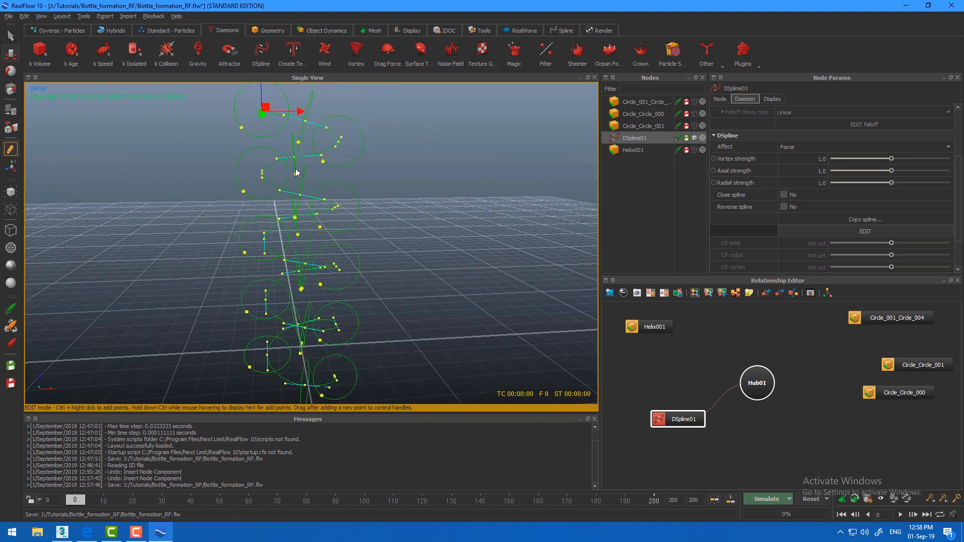
{"action": "scroll", "coordinate": [300, 160], "scroll_direction": "up", "scroll_amount": 4}
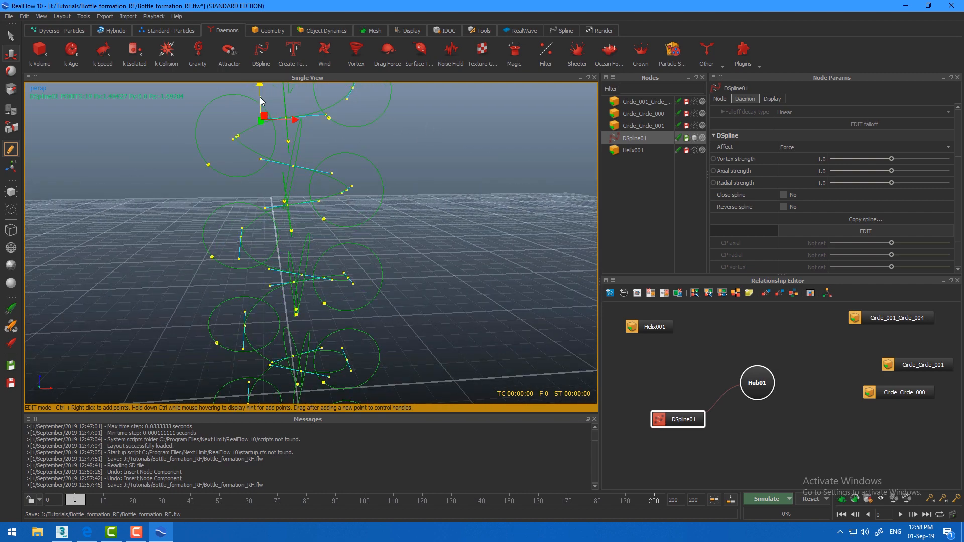
{"action": "left_click_drag", "start_coordinate": [263, 102], "coordinate": [408, 114], "text": "alt"}
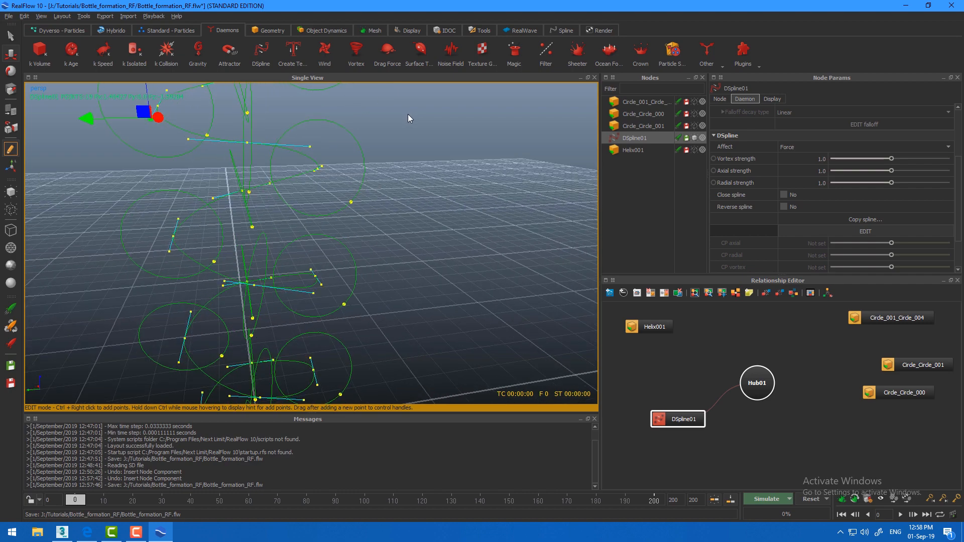
{"action": "left_click_drag", "start_coordinate": [305, 131], "coordinate": [114, 236], "text": "alt"}
{"action": "left_click_drag", "start_coordinate": [271, 287], "coordinate": [350, 318], "text": "alt"}
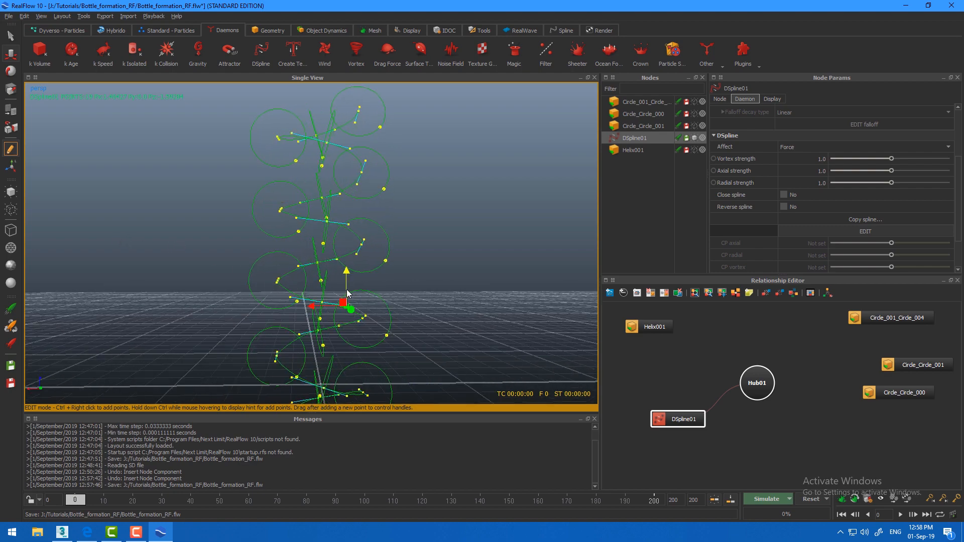
{"action": "left_click_drag", "start_coordinate": [347, 295], "coordinate": [366, 315], "text": "alt"}
Add a Dyverso circle emitter to the scene
{"action": "left_click", "coordinate": [116, 31]}
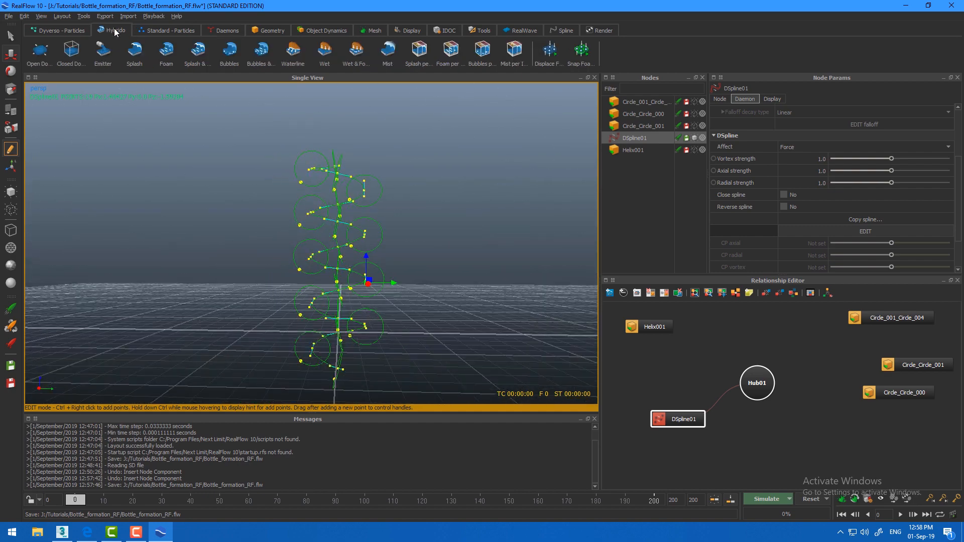
{"action": "left_click", "coordinate": [45, 31]}
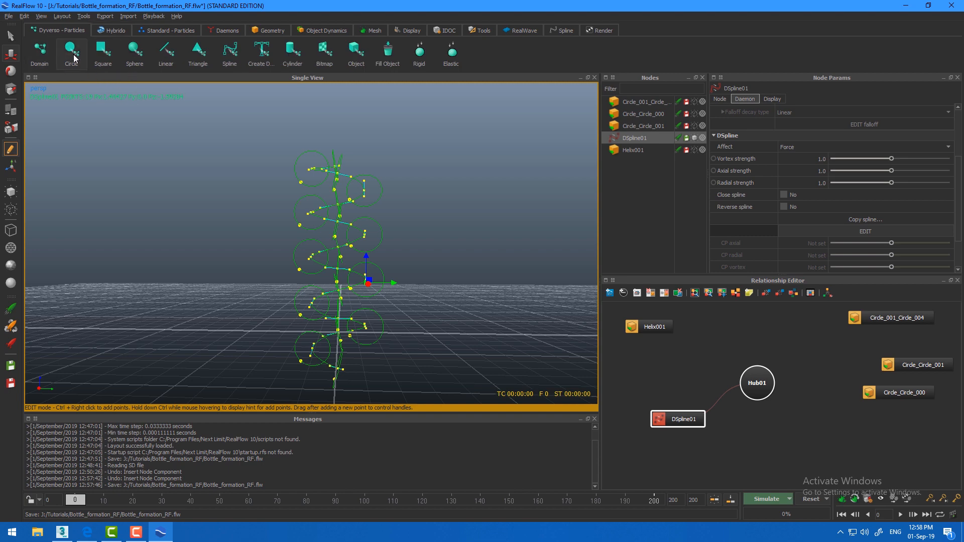
{"action": "scroll", "coordinate": [204, 161], "scroll_direction": "down", "scroll_amount": 3}
{"action": "left_click_drag", "start_coordinate": [333, 251], "coordinate": [338, 295], "text": "alt"}
{"action": "scroll", "coordinate": [338, 295], "scroll_direction": "up", "scroll_amount": 2}
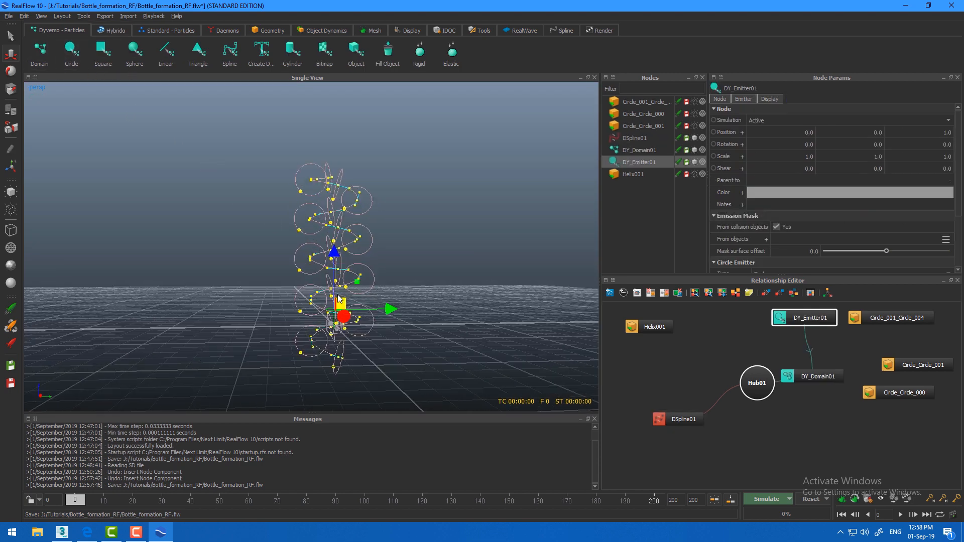
Move the circle emitter to the DSpline's bottom end, at about 0.0, 1.0473, -2.06803
{"action": "left_click_drag", "start_coordinate": [360, 347], "coordinate": [361, 350]}
{"action": "scroll", "coordinate": [363, 353], "scroll_direction": "up", "scroll_amount": 2}
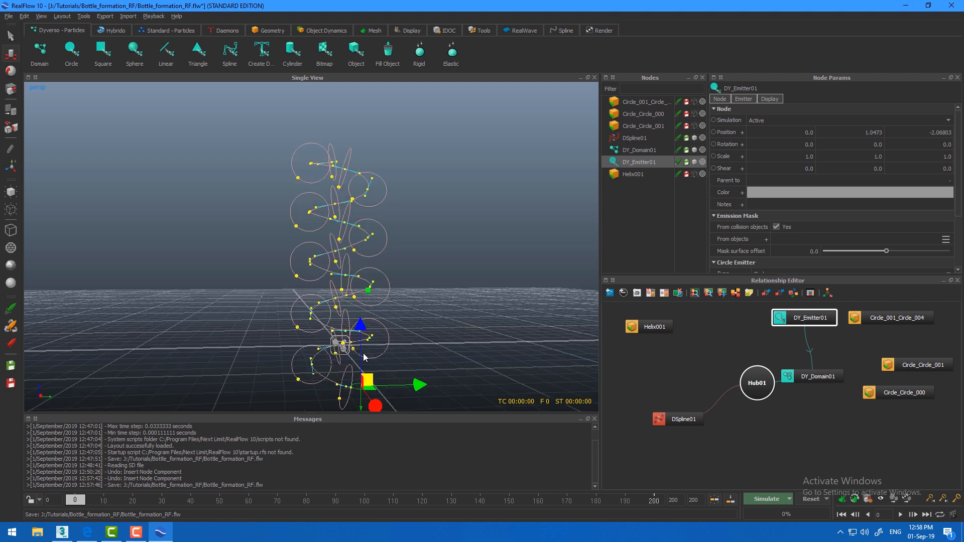
{"action": "middle_click_drag", "start_coordinate": [363, 354], "coordinate": [347, 318], "text": "alt"}
{"action": "scroll", "coordinate": [347, 319], "scroll_direction": "down", "scroll_amount": 2}
{"action": "scroll", "coordinate": [347, 319], "scroll_direction": "up", "scroll_amount": 2}
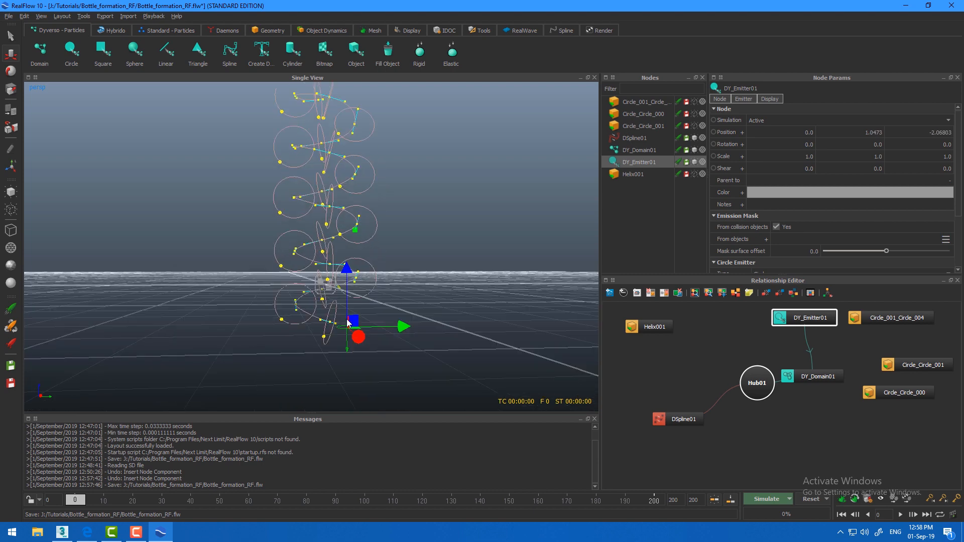
Rotate the circle emitter to about -76.1, 180, 180 and move it beside the DSpline's bottom end, at about 1.4717, 1.01805, -1.87766
{"action": "left_click", "coordinate": [10, 72]}
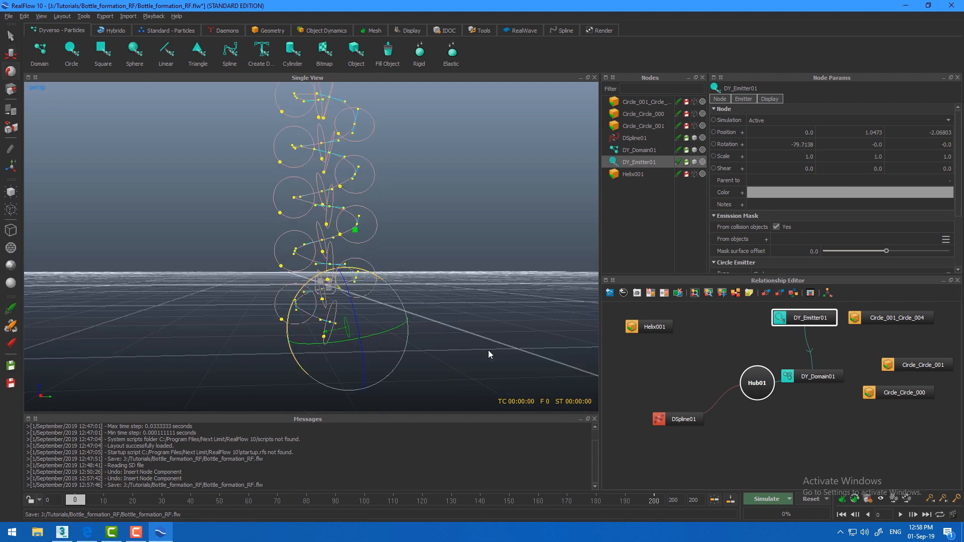
{"action": "left_click_drag", "start_coordinate": [516, 385], "coordinate": [317, 371], "text": "alt"}
{"action": "left_click", "coordinate": [9, 55]}
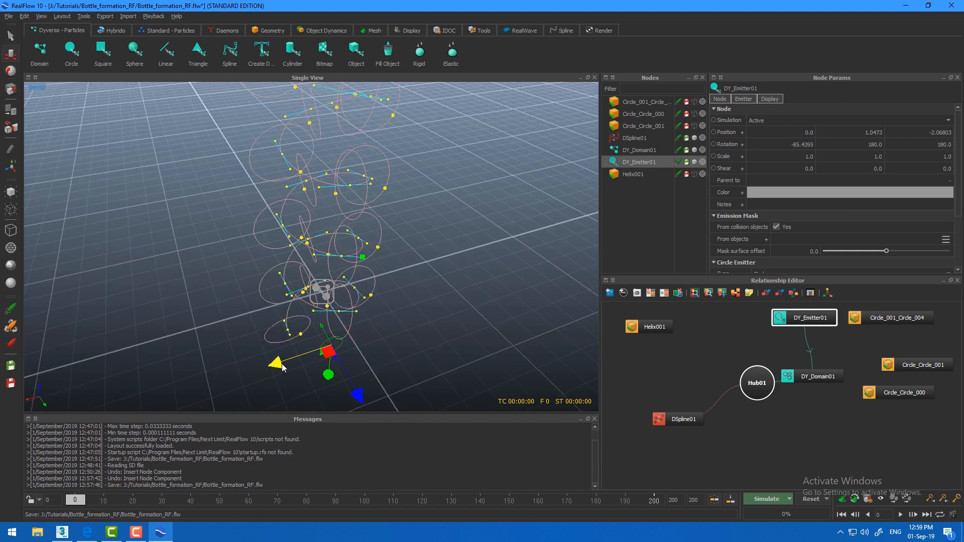
{"action": "left_click_drag", "start_coordinate": [290, 370], "coordinate": [401, 361], "text": "alt"}
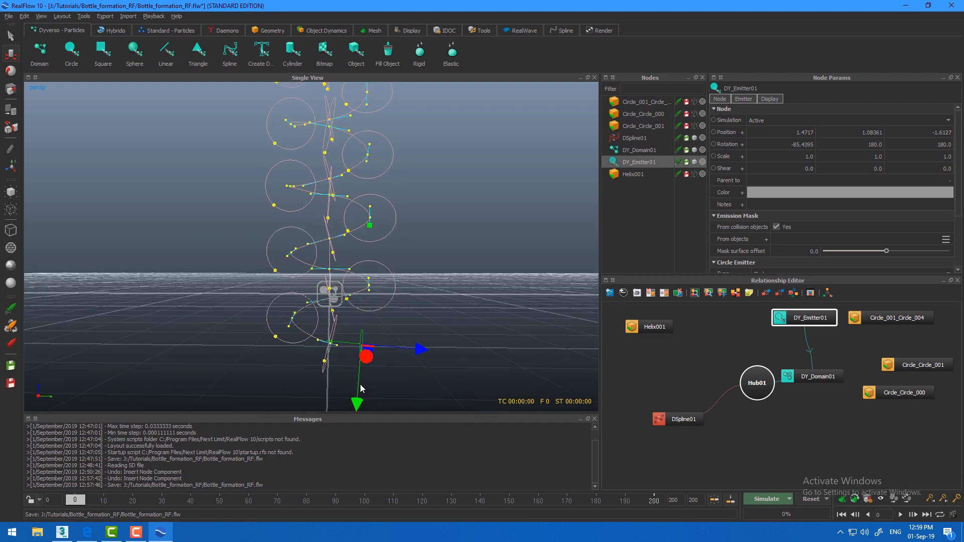
{"action": "key", "text": "e"}
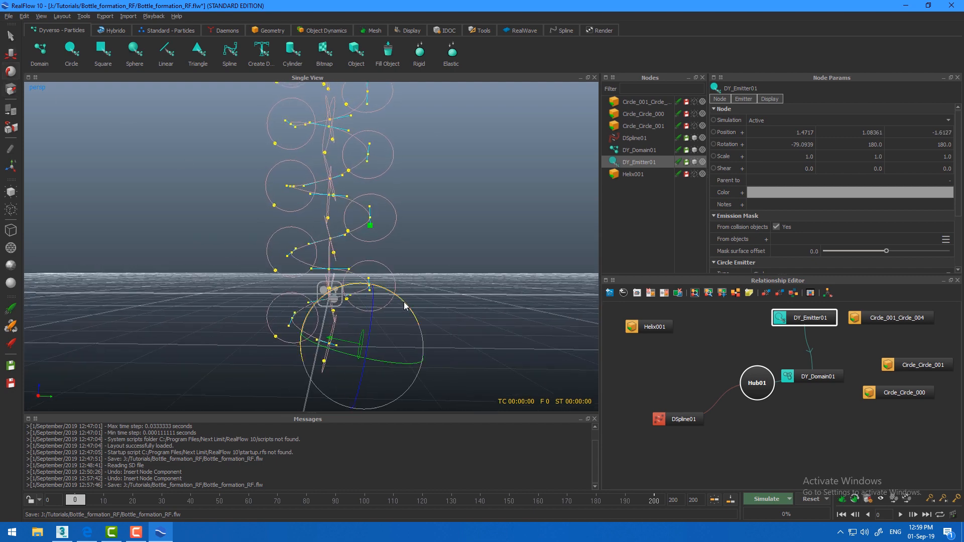
{"action": "left_click", "coordinate": [7, 53]}
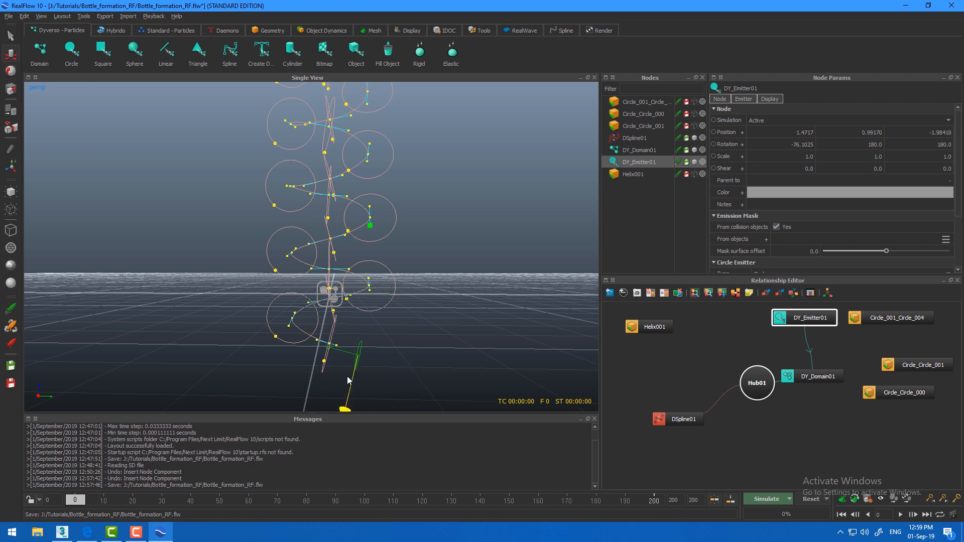
{"action": "left_click_drag", "start_coordinate": [348, 376], "coordinate": [376, 399]}
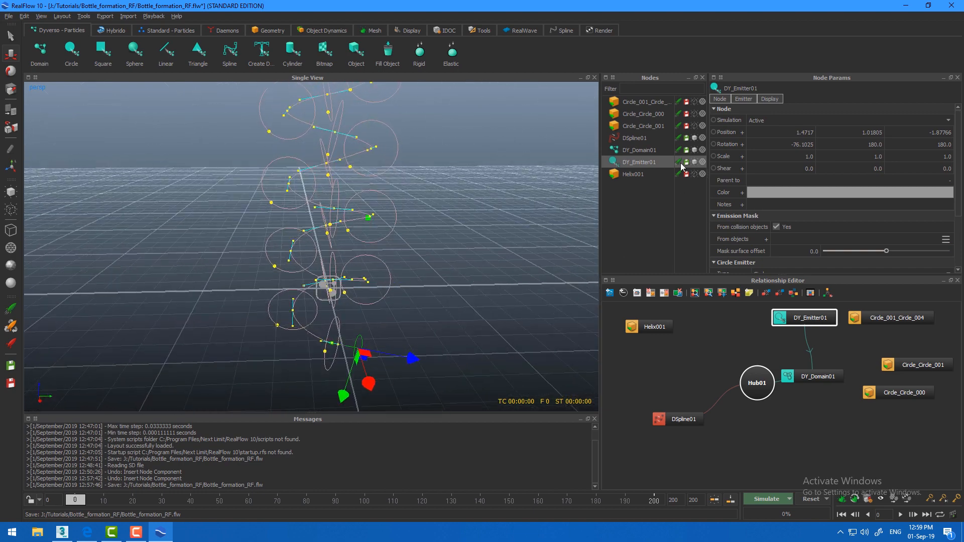
Show the emitter's own parameters, save the scene and open the simulation options
{"action": "left_click", "coordinate": [742, 99]}
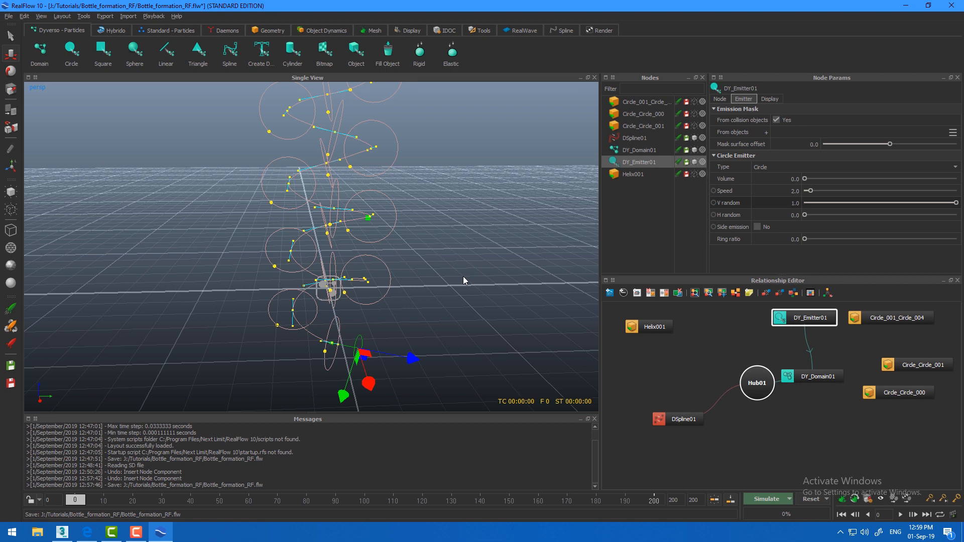
{"action": "key", "text": "ctrl+s"}
{"action": "left_click", "coordinate": [789, 504]}
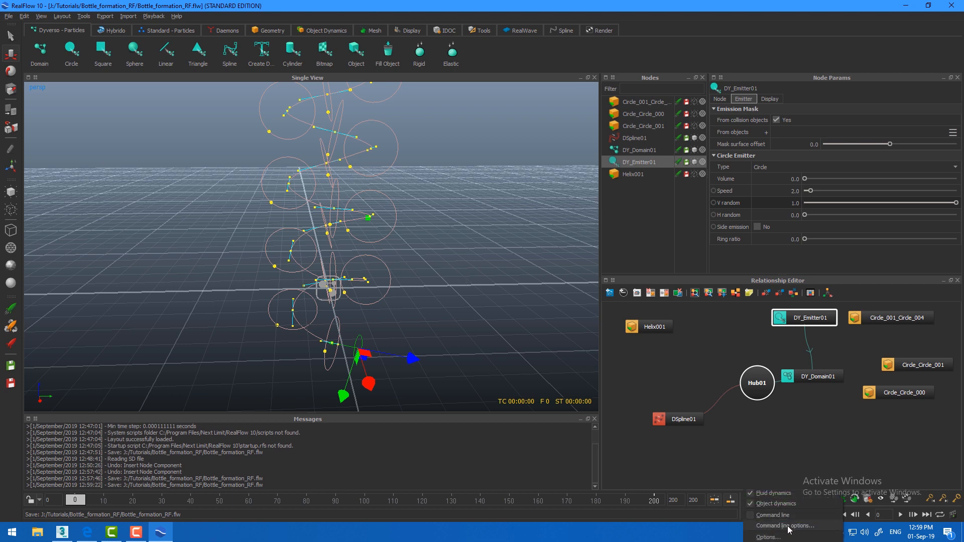
{"action": "left_click", "coordinate": [787, 536]}
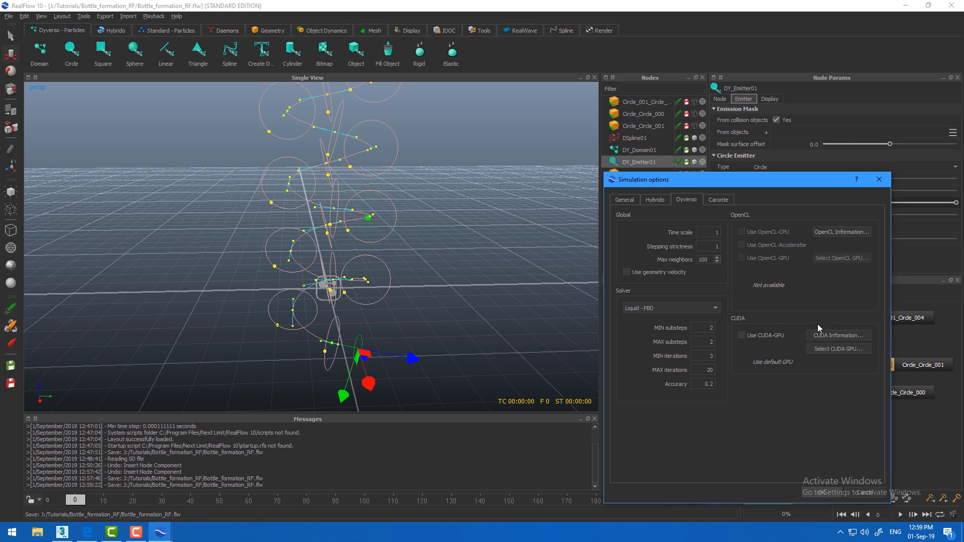
Examine the CUDA system information for the detected graphics card's name and specifications
{"action": "left_click", "coordinate": [835, 335]}
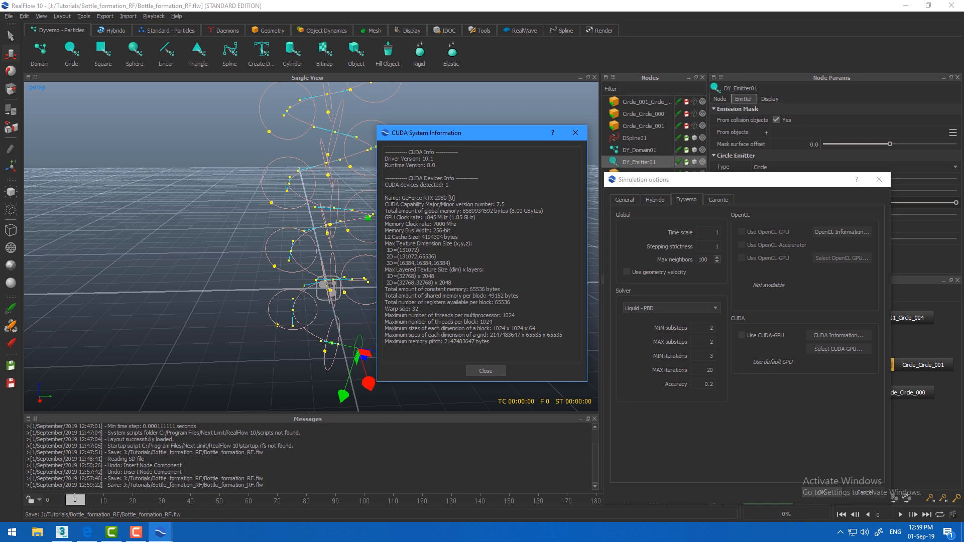
{"action": "left_click_drag", "start_coordinate": [385, 197], "coordinate": [454, 205]}
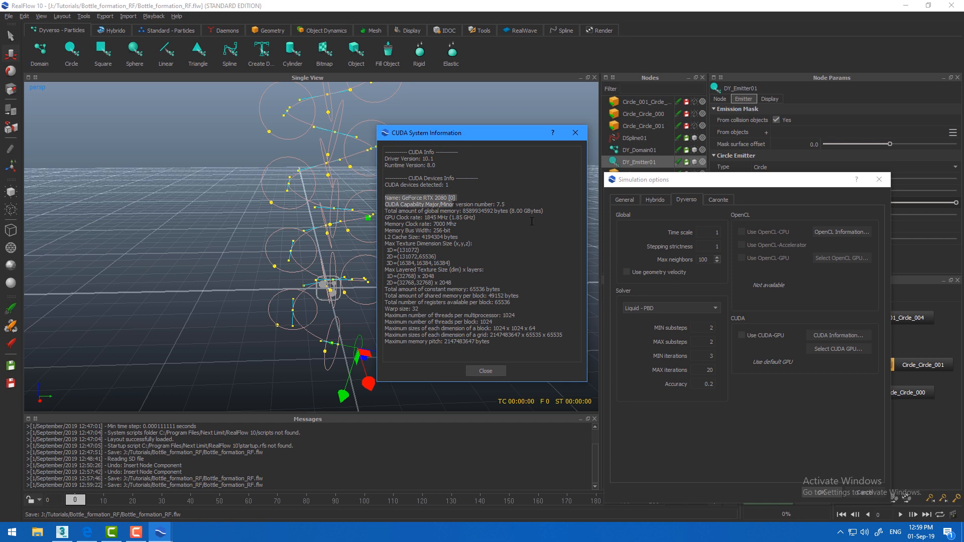
{"action": "left_click", "coordinate": [484, 372]}
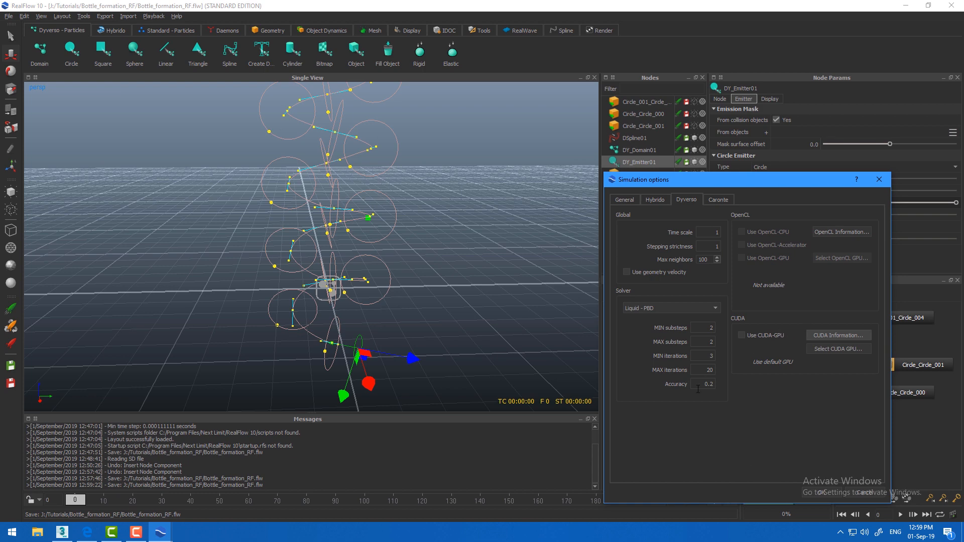
Set the Dyverso solver's accuracy to 1 and enable CUDA-GPU use in the simulation options
{"action": "left_click_drag", "start_coordinate": [698, 387], "coordinate": [766, 389]}
{"action": "type", "text": "1"}
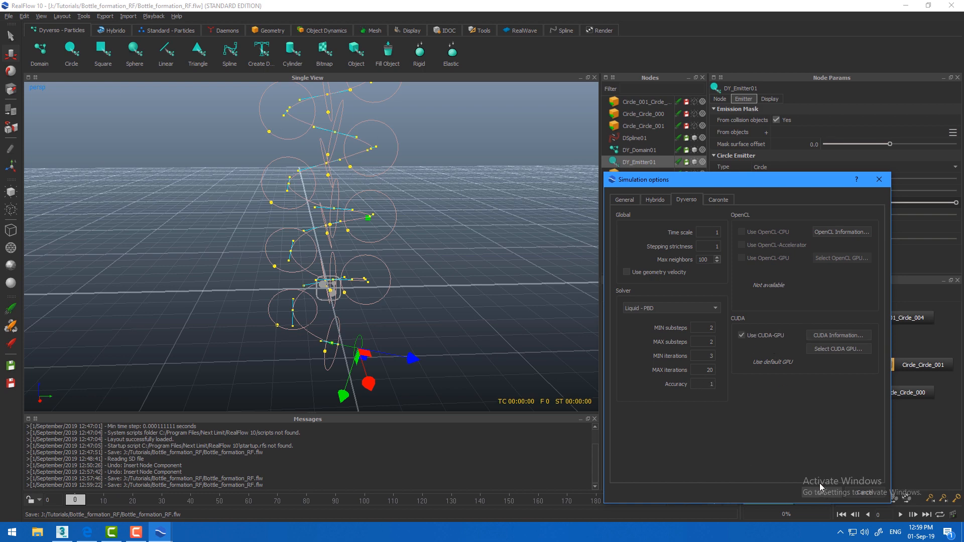
{"action": "left_click", "coordinate": [823, 491]}
Add a Drag Force daemon and arrange its node above DSpline01 beside Hub01 in the Relationship Editor
{"action": "left_click_drag", "start_coordinate": [411, 344], "coordinate": [336, 97], "text": "alt"}
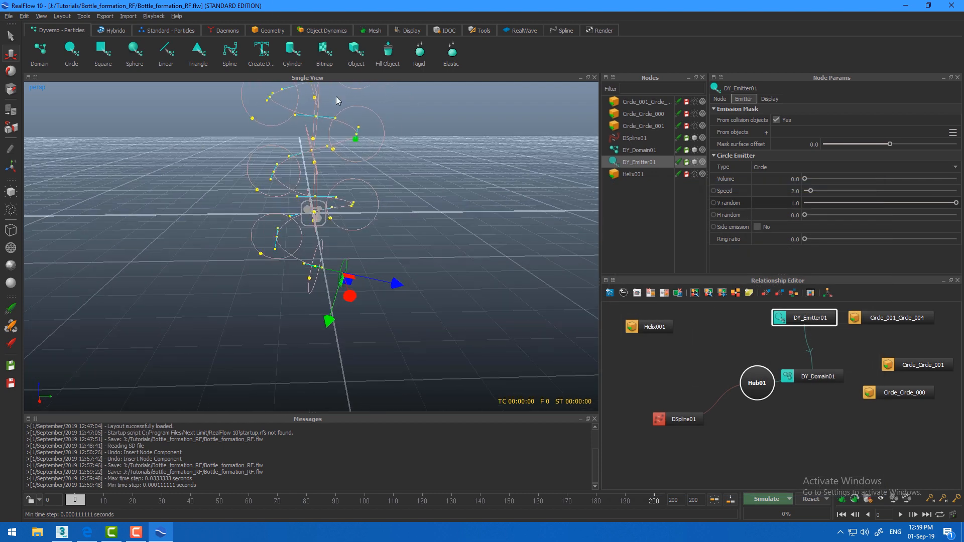
{"action": "left_click", "coordinate": [219, 33]}
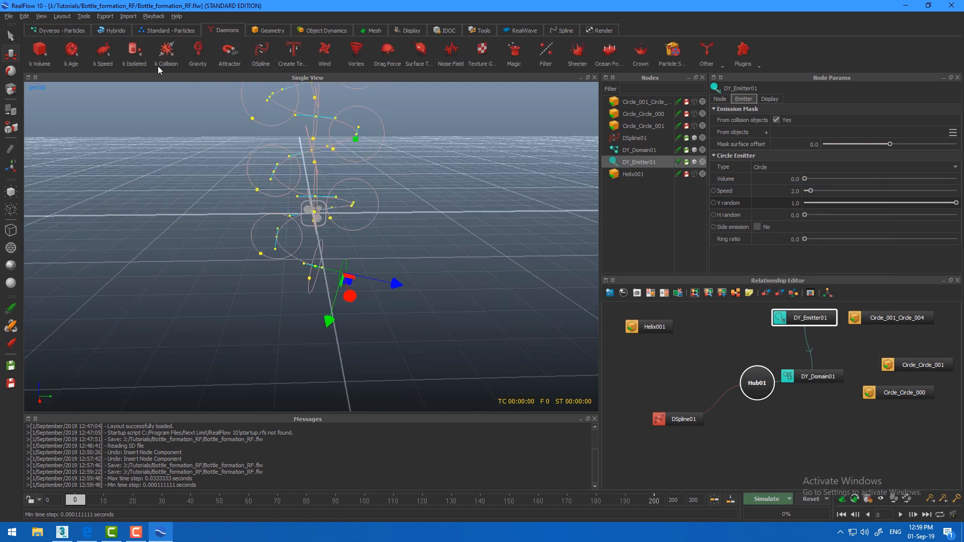
{"action": "left_click", "coordinate": [390, 65]}
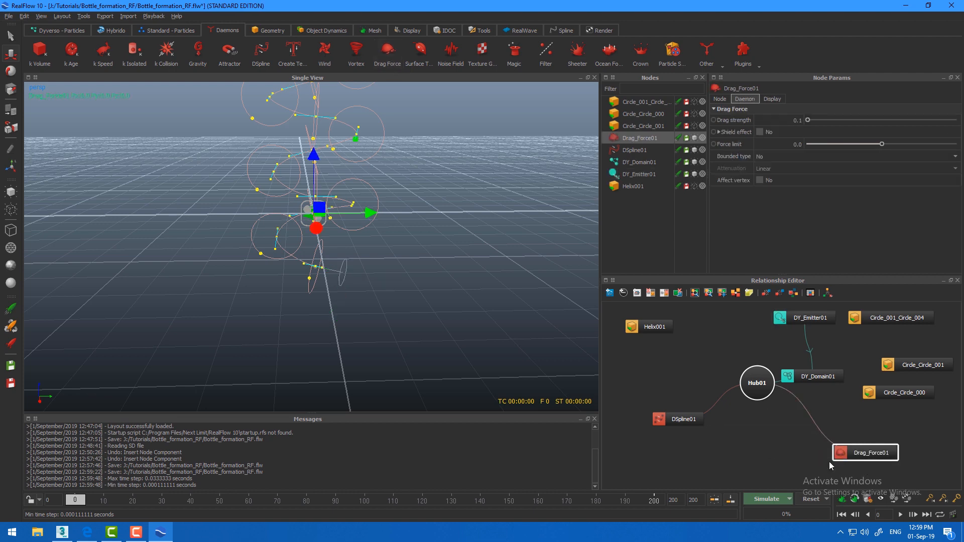
{"action": "left_click_drag", "start_coordinate": [863, 453], "coordinate": [677, 369]}
{"action": "left_click_drag", "start_coordinate": [676, 427], "coordinate": [664, 424]}
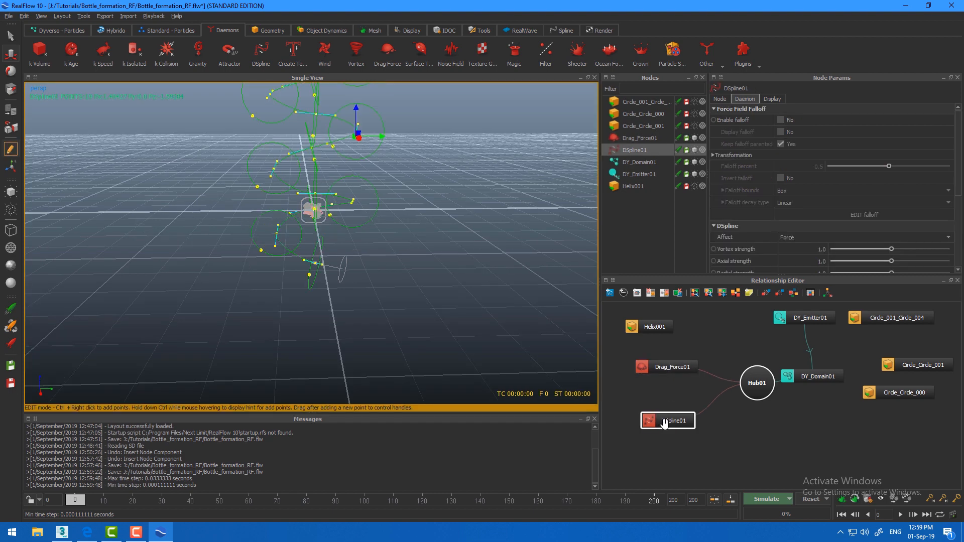
{"action": "left_click", "coordinate": [672, 366]}
Reset the simulation data and set DSpline01's radial strength to 3.0 and vortex strength to 0.2, saving the scene
{"action": "left_click", "coordinate": [810, 499]}
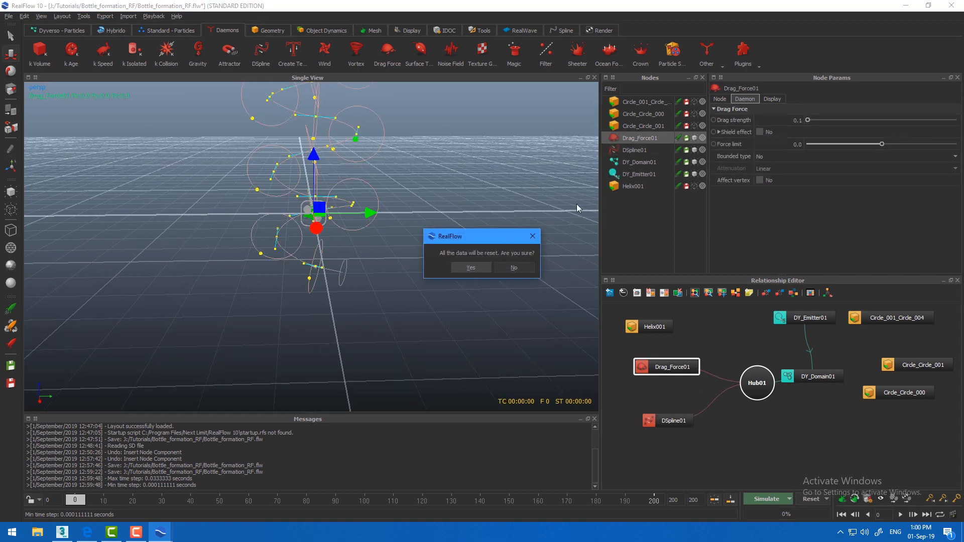
{"action": "left_click", "coordinate": [471, 267]}
{"action": "left_click", "coordinate": [635, 150]}
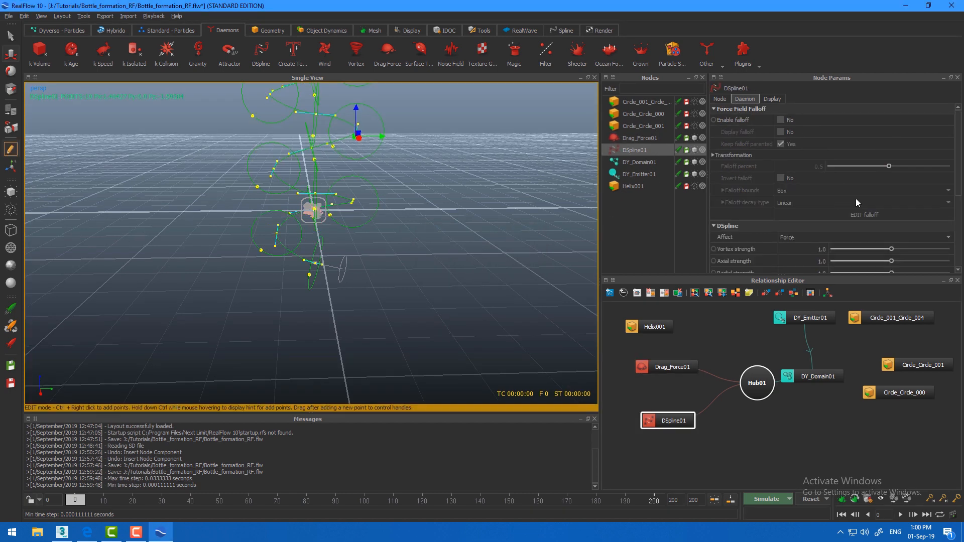
{"action": "scroll", "coordinate": [806, 219], "scroll_direction": "down", "scroll_amount": 3}
{"action": "type", "text": "3"}
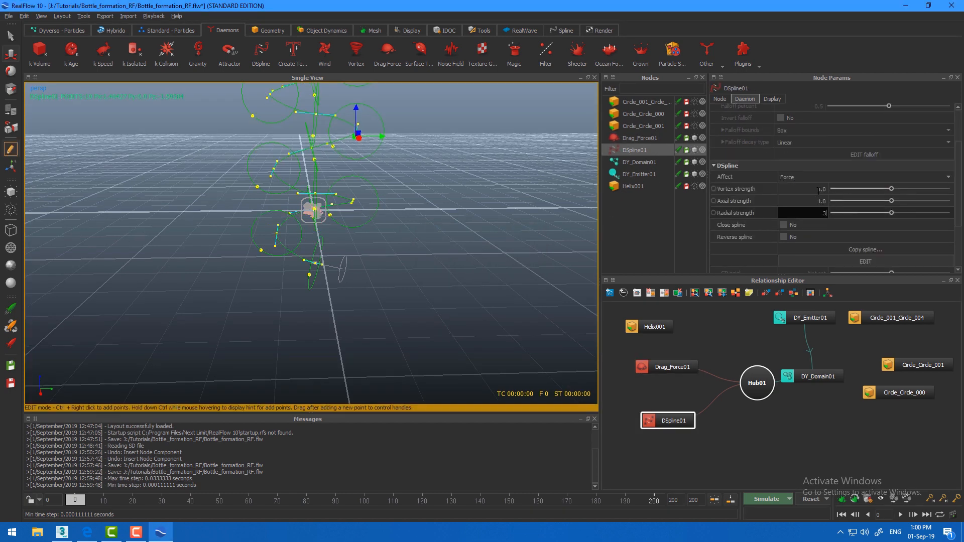
{"action": "left_click", "coordinate": [863, 189]}
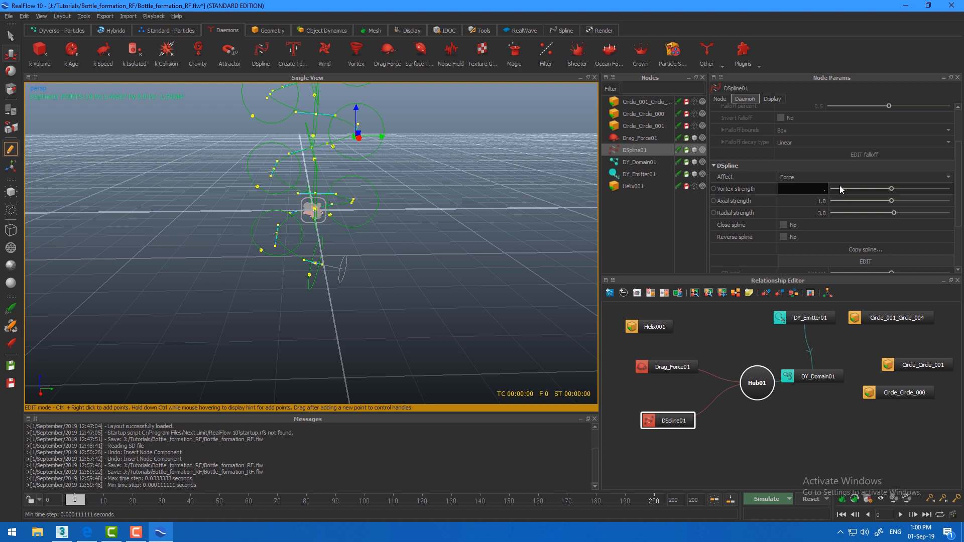
{"action": "type", "text": ".2"}
{"action": "key", "text": "Return"}
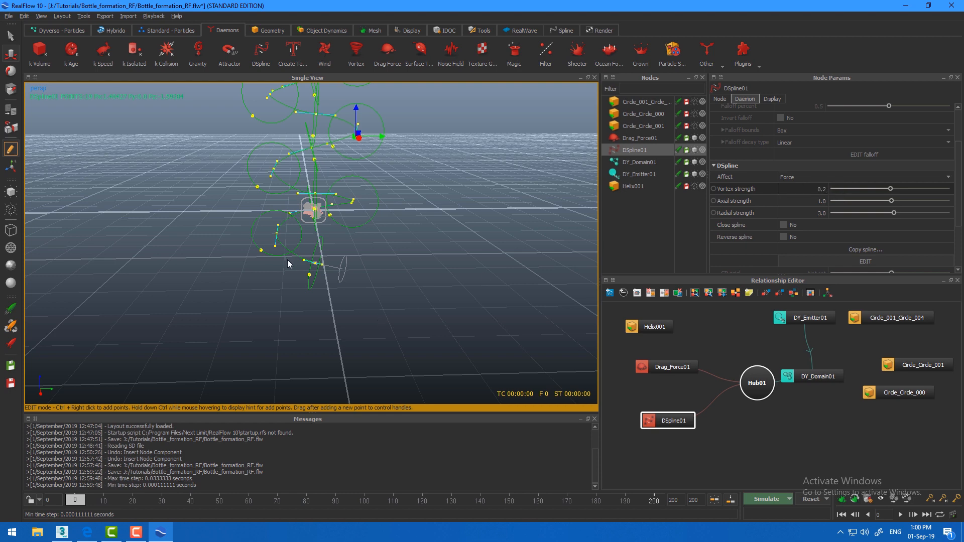
{"action": "key", "text": "ctrl+s"}
Add a k Volume daemon and scale its box up to a size that surrounds the DSpline
{"action": "scroll", "coordinate": [289, 257], "scroll_direction": "down", "scroll_amount": 4}
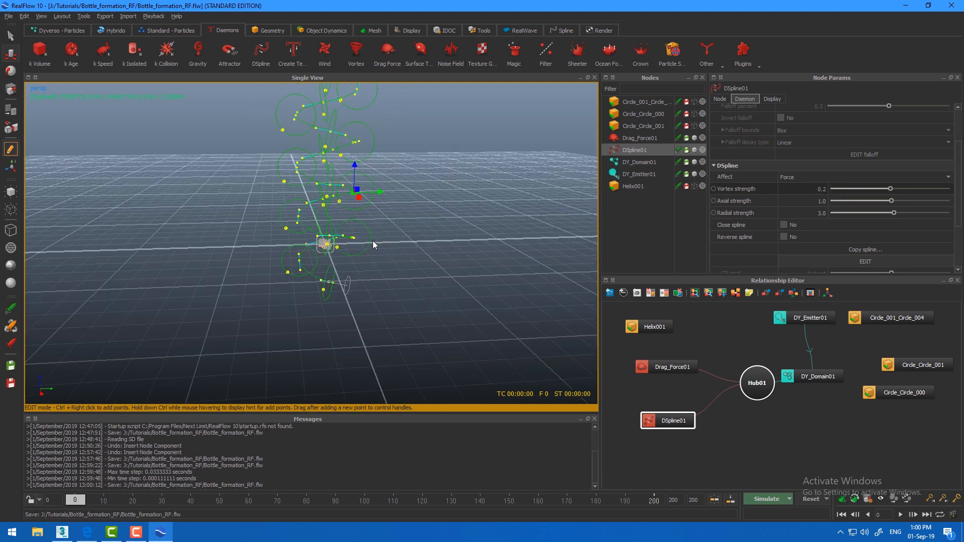
{"action": "scroll", "coordinate": [288, 179], "scroll_direction": "down", "scroll_amount": 3}
{"action": "left_click", "coordinate": [39, 53]}
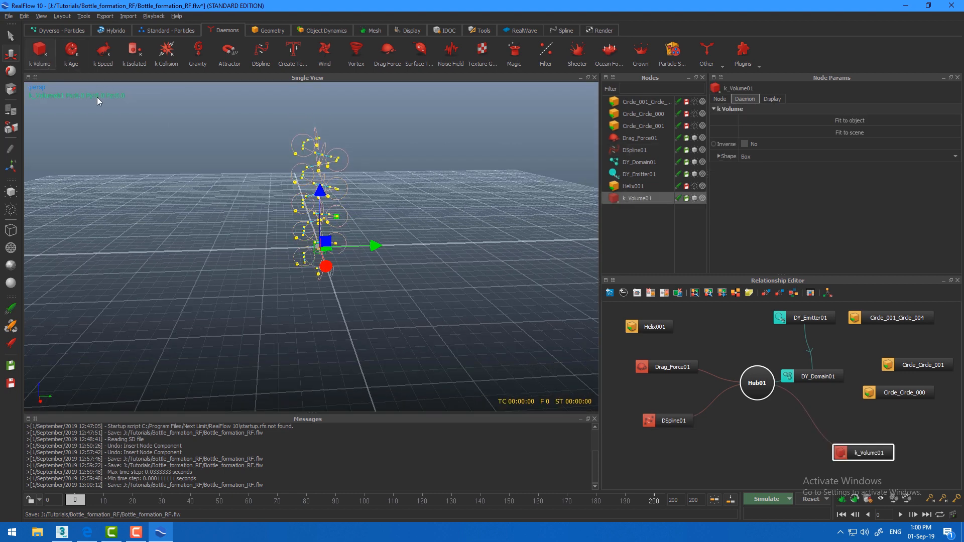
{"action": "left_click", "coordinate": [11, 90]}
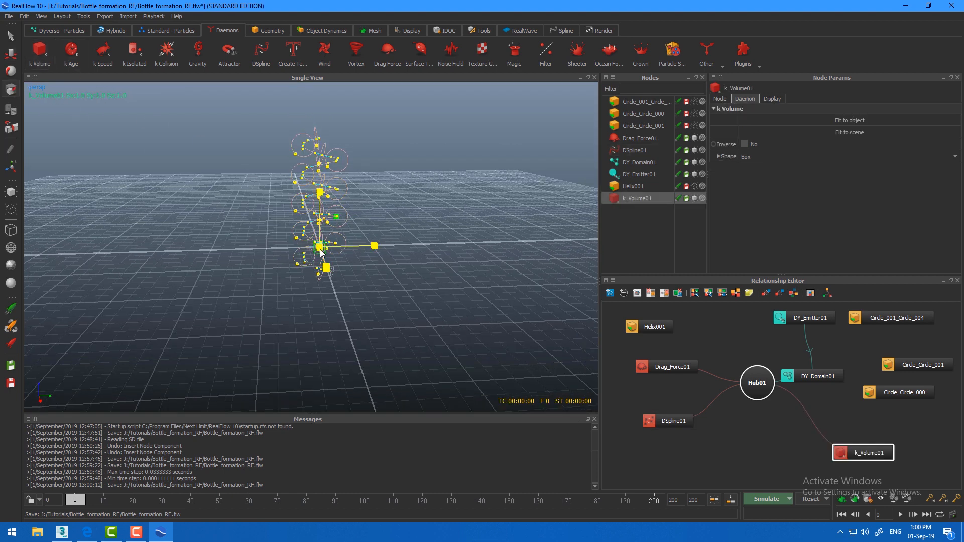
{"action": "left_click_drag", "start_coordinate": [343, 238], "coordinate": [318, 81]}
{"action": "key", "text": "w"}
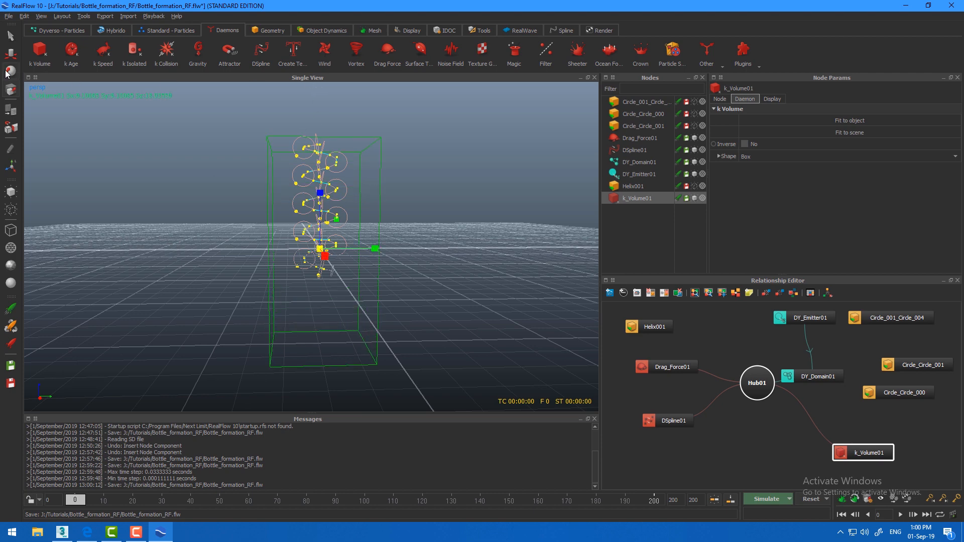
Raise the k Volume box so that it encloses the full height of the DSpline
{"action": "left_click_drag", "start_coordinate": [321, 203], "coordinate": [321, 159]}
{"action": "left_click_drag", "start_coordinate": [343, 206], "coordinate": [234, 269], "text": "alt"}
{"action": "left_click", "coordinate": [634, 150]}
{"action": "left_click", "coordinate": [637, 197]}
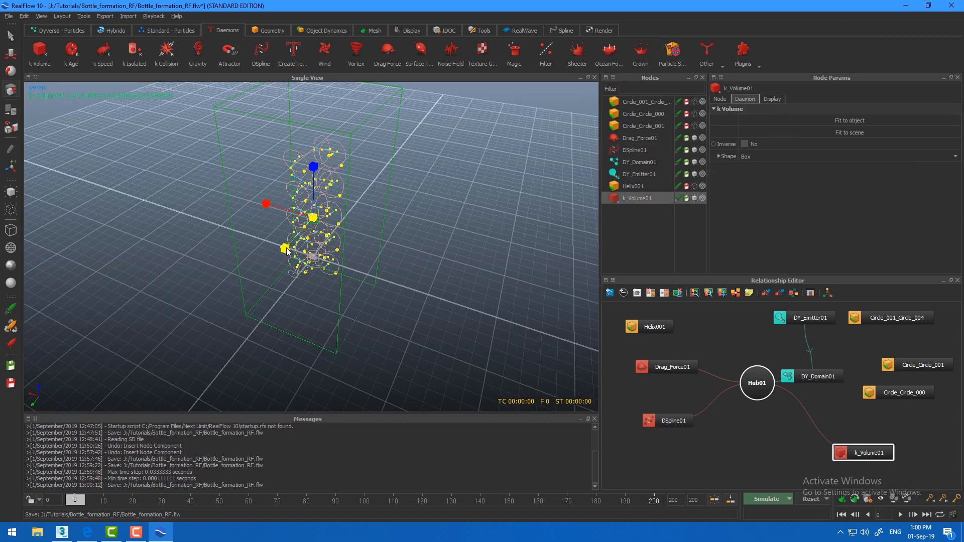
Run a test simulation to check how the fluid follows the DSpline, stopping it at frame 126
{"action": "left_click", "coordinate": [766, 499]}
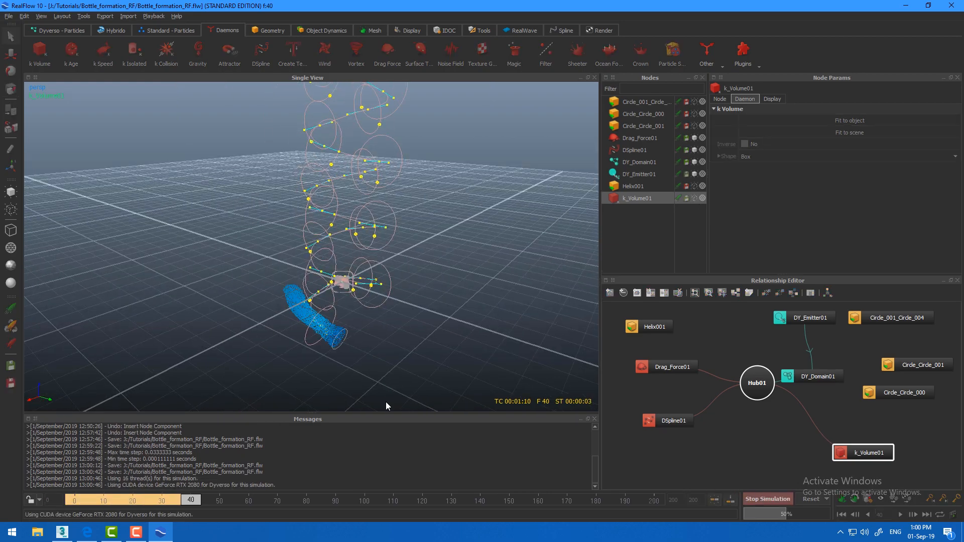
{"action": "left_click_drag", "start_coordinate": [386, 402], "coordinate": [293, 309], "text": "alt"}
{"action": "key", "text": "Escape"}
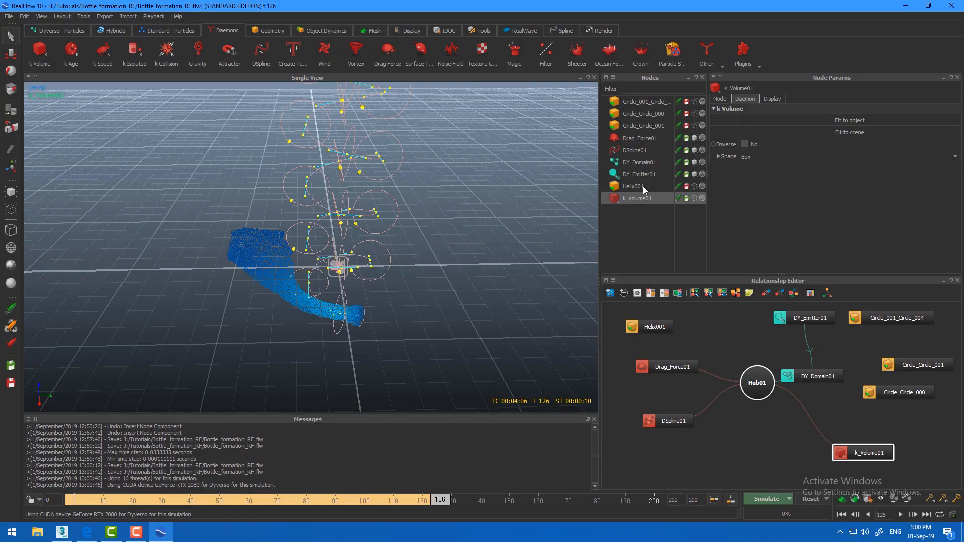
Set DSpline01's radial strength to 5.0 and its axial strength to 0.5
{"action": "left_click", "coordinate": [632, 153]}
{"action": "scroll", "coordinate": [823, 232], "scroll_direction": "down", "scroll_amount": 2}
{"action": "left_click_drag", "start_coordinate": [814, 214], "coordinate": [855, 204]}
{"action": "type", "text": "5"}
{"action": "key", "text": "Return"}
{"action": "type", "text": "0.5"}
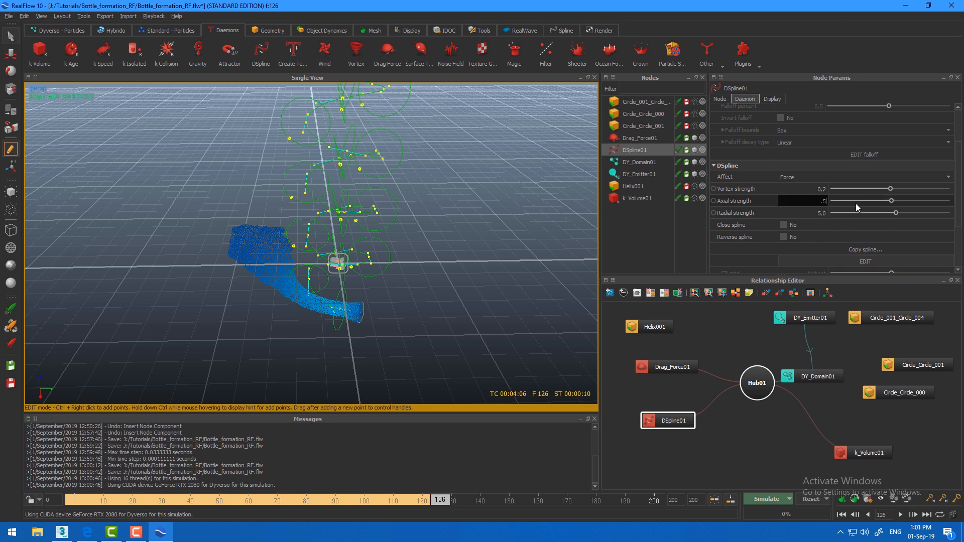
{"action": "key", "text": "Return"}
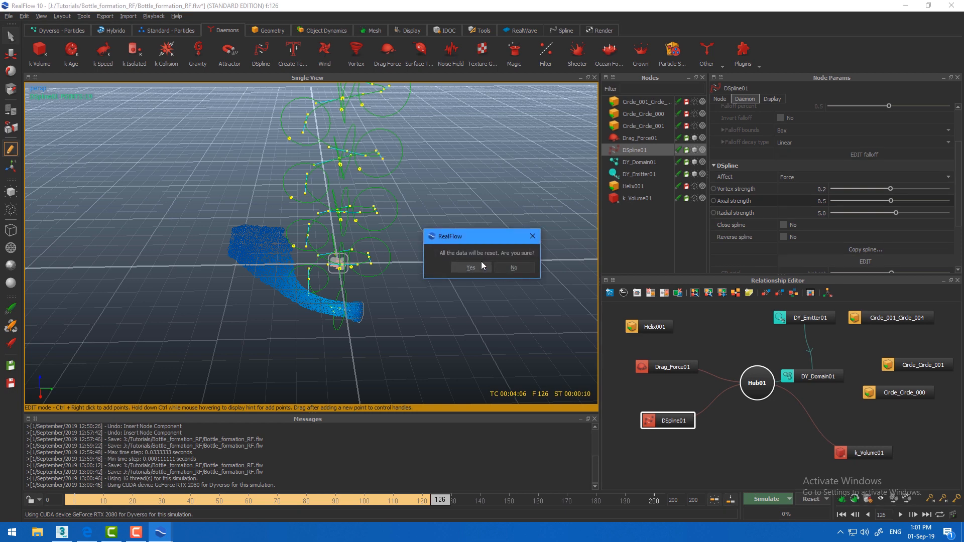
Reset the simulation data, save the scene and simulate the fluid through frame 200
{"action": "left_click", "coordinate": [480, 267]}
{"action": "key", "text": "ctrl+s"}
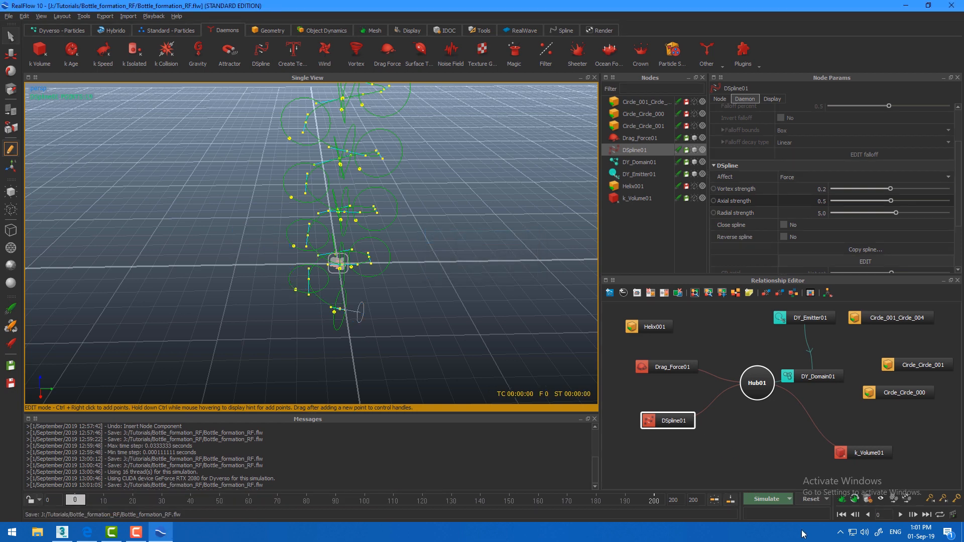
{"action": "left_click", "coordinate": [772, 501]}
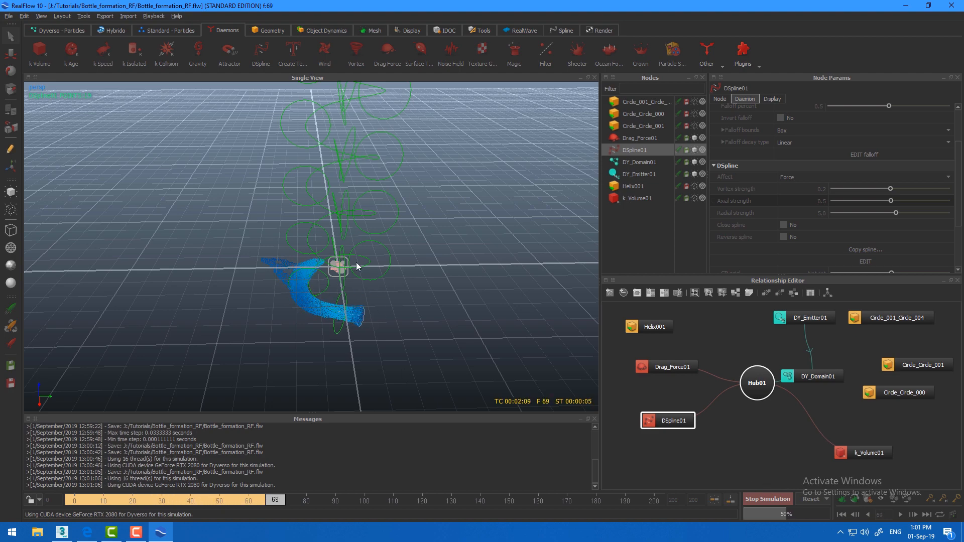
{"action": "left_click_drag", "start_coordinate": [380, 264], "coordinate": [286, 317], "text": "alt"}
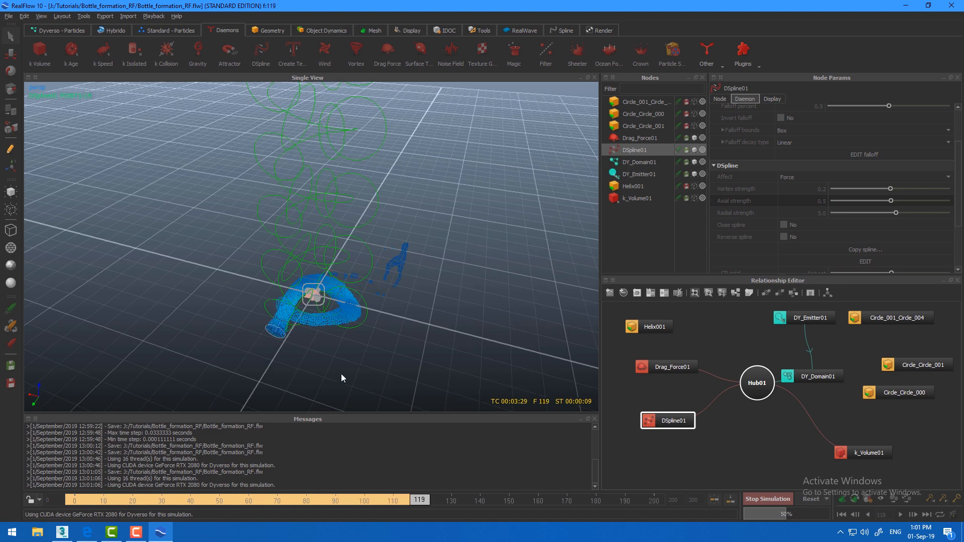
{"action": "left_click_drag", "start_coordinate": [341, 373], "coordinate": [329, 335], "text": "alt"}
{"action": "left_click", "coordinate": [328, 335]}
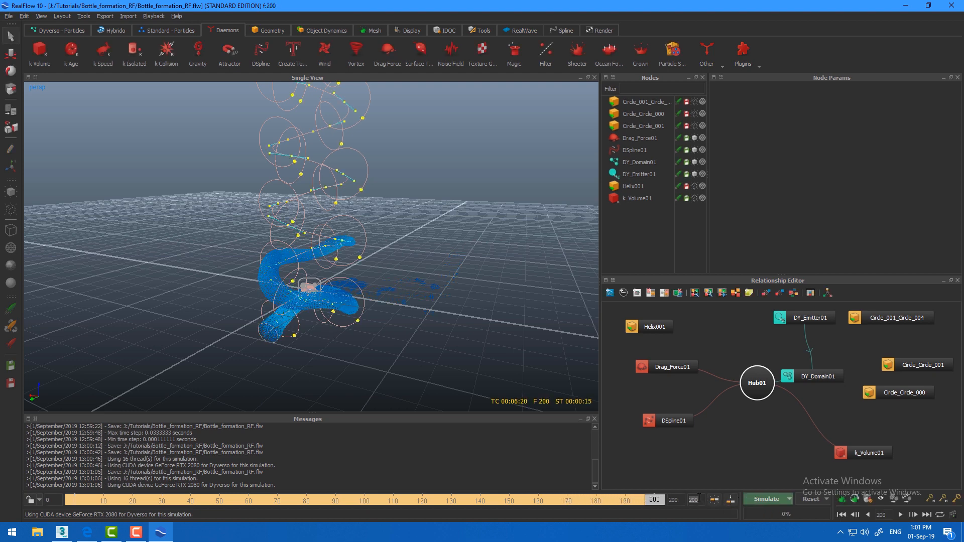
Set the timeline's last frame to 1000
{"action": "type", "text": "100"}
{"action": "key", "text": "Return"}
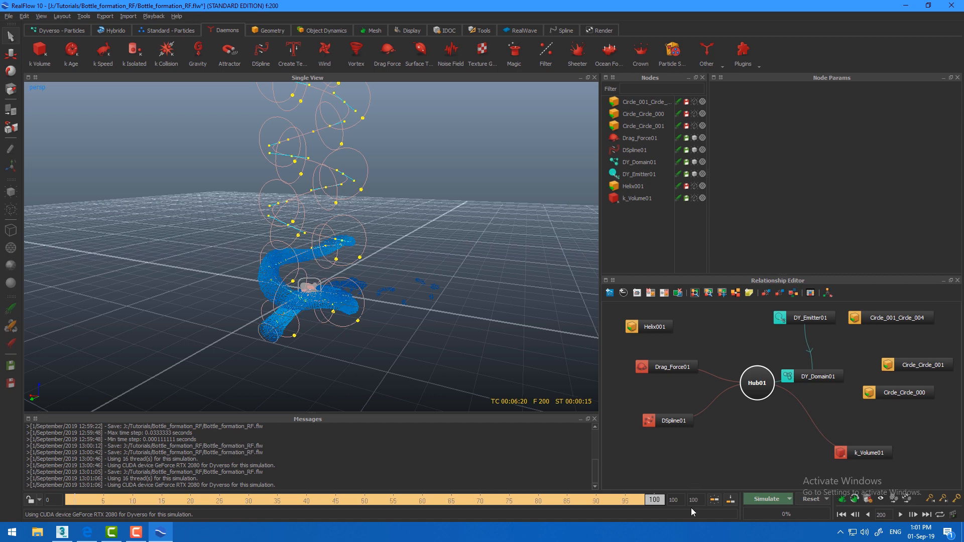
{"action": "type", "text": "0"}
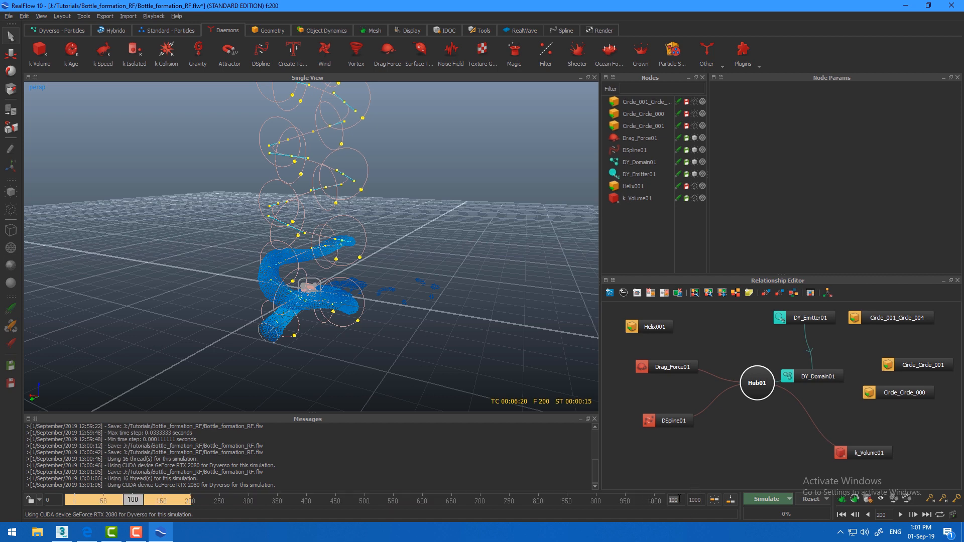
Change the global Dyverso time scale in the simulation options and apply it
{"action": "left_click", "coordinate": [790, 499]}
{"action": "left_click", "coordinate": [768, 537]}
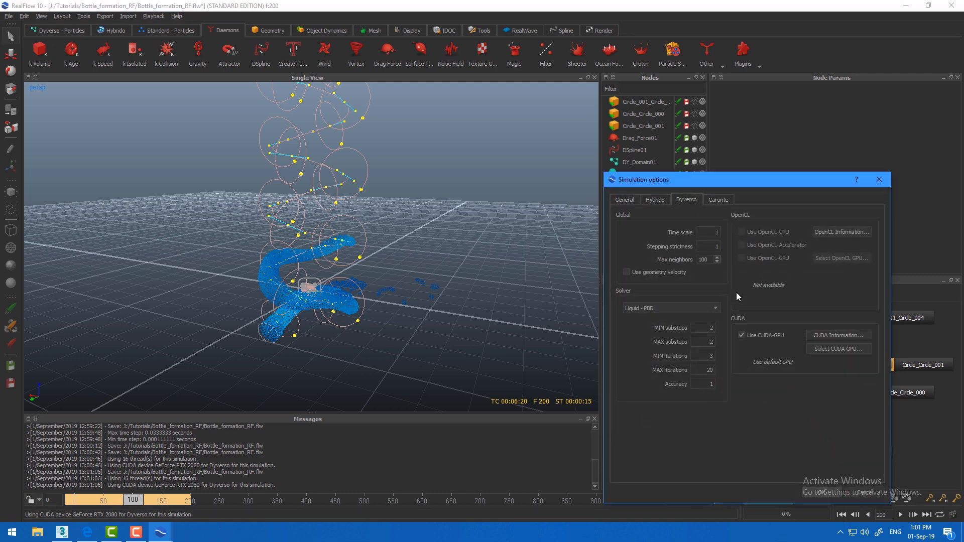
{"action": "left_click_drag", "start_coordinate": [707, 232], "coordinate": [768, 226]}
{"action": "left_click", "coordinate": [813, 493]}
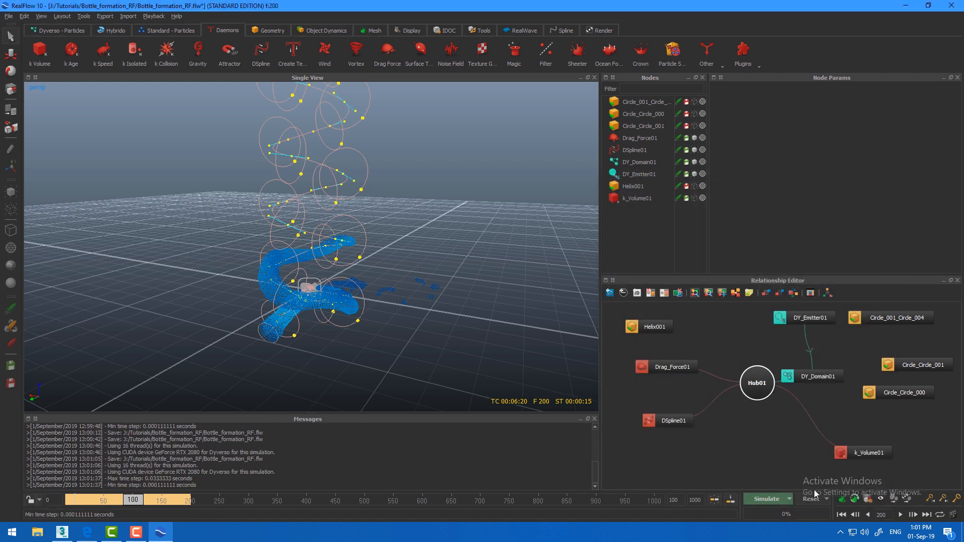
Reset the simulation data and run a test simulation of the fluid along the spline, stopping it at frame 126
{"action": "left_click", "coordinate": [812, 497]}
{"action": "left_click", "coordinate": [456, 265]}
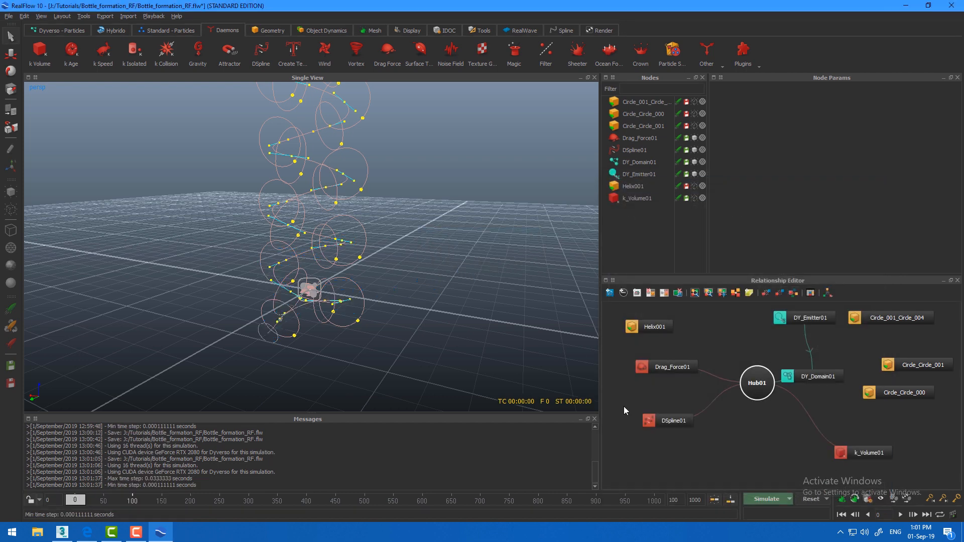
{"action": "left_click", "coordinate": [761, 501]}
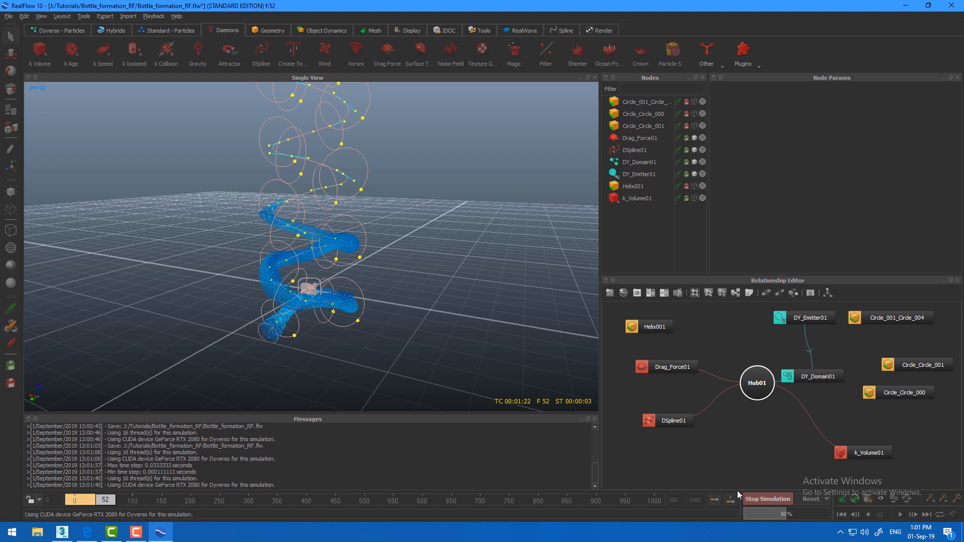
{"action": "scroll", "coordinate": [369, 234], "scroll_direction": "down", "scroll_amount": 1}
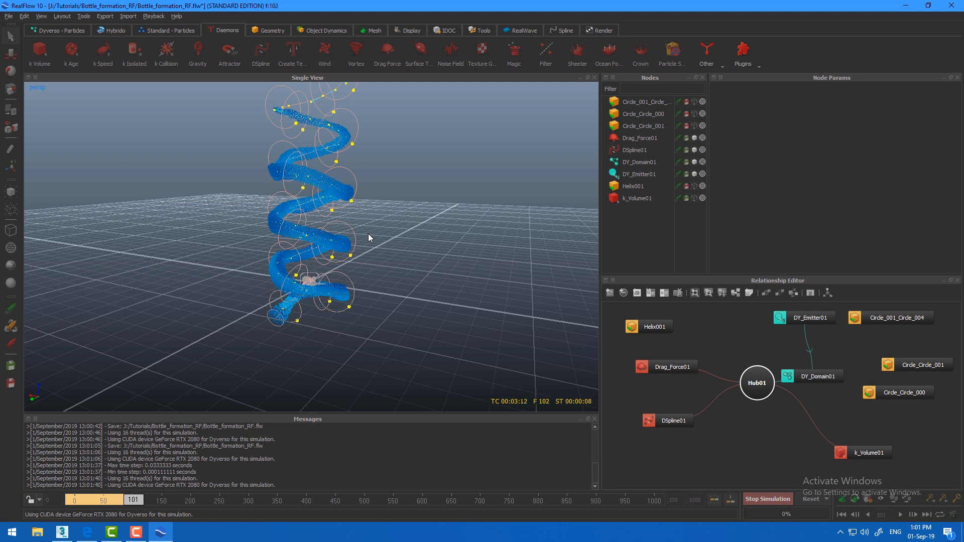
{"action": "left_click", "coordinate": [761, 498]}
Set the global Dyverso time scale to 3 in the simulation options
{"action": "left_click", "coordinate": [790, 499]}
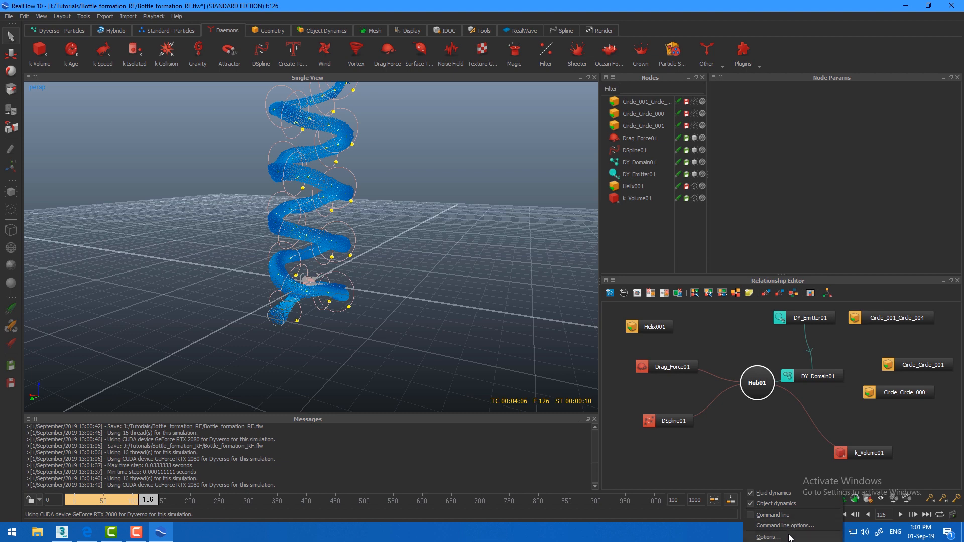
{"action": "left_click", "coordinate": [791, 536]}
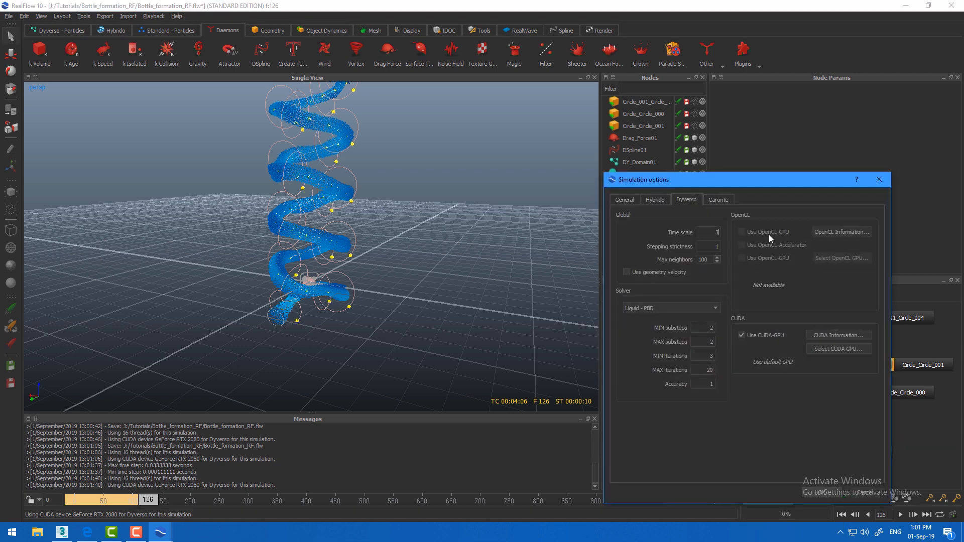
{"action": "left_click", "coordinate": [822, 493]}
Reset the simulation data and rerun the fluid simulation, stopping it at frame 160
{"action": "left_click", "coordinate": [811, 499]}
{"action": "left_click", "coordinate": [469, 267]}
{"action": "left_click", "coordinate": [760, 499]}
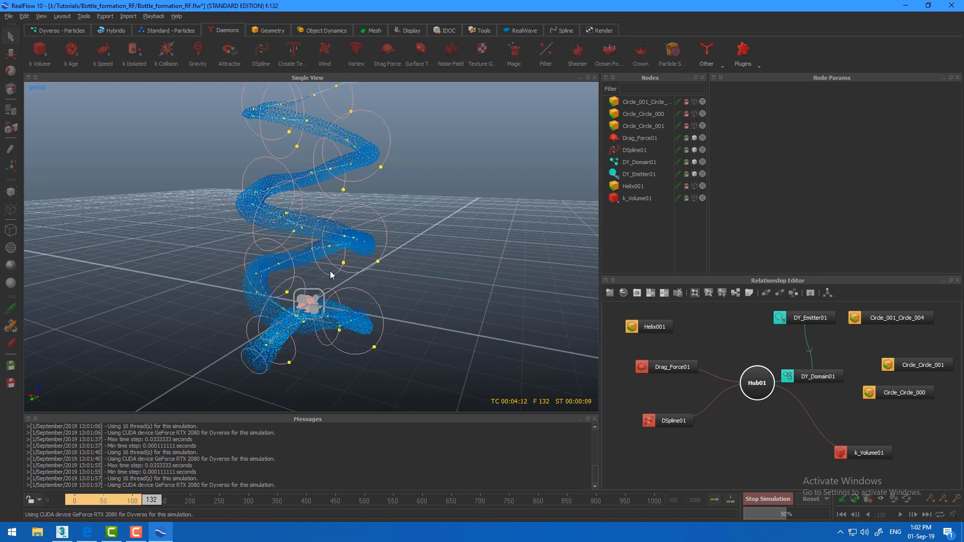
{"action": "left_click_drag", "start_coordinate": [330, 271], "coordinate": [471, 269], "text": "alt"}
{"action": "left_click", "coordinate": [767, 499]}
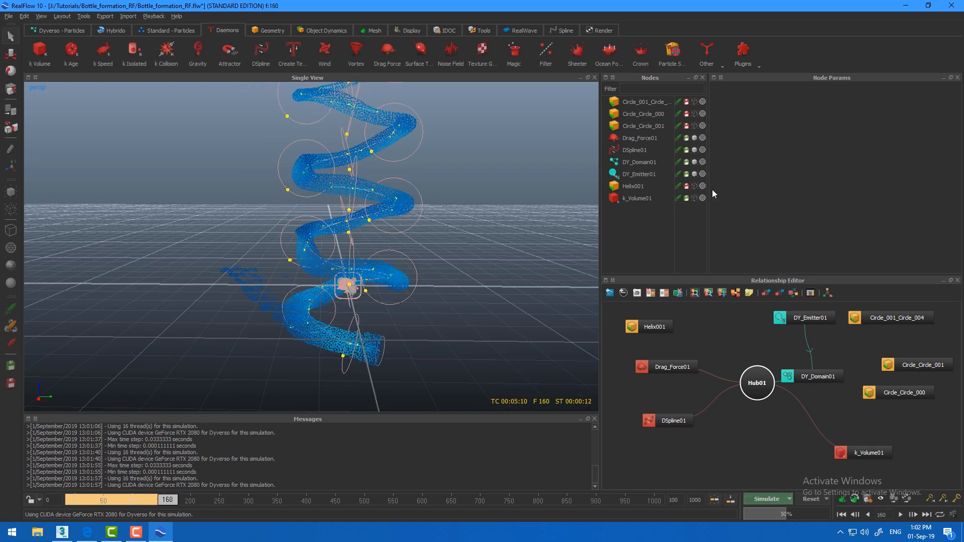
Show the Circle_Circle_001 bottle shaded in the viewport, compare it with the fluid spiral and select it
{"action": "left_click", "coordinate": [694, 126]}
{"action": "mouse_move", "coordinate": [434, 170]}
{"action": "left_mouse_down", "text": "alt"}
{"action": "mouse_move", "coordinate": [390, 236]}
{"action": "mouse_move", "coordinate": [364, 209]}
{"action": "mouse_move", "coordinate": [319, 226]}
{"action": "mouse_move", "coordinate": [424, 265]}
{"action": "mouse_move", "coordinate": [206, 269]}
{"action": "mouse_move", "coordinate": [321, 312]}
{"action": "left_mouse_up", "text": "alt"}
{"action": "left_click", "coordinate": [703, 126]}
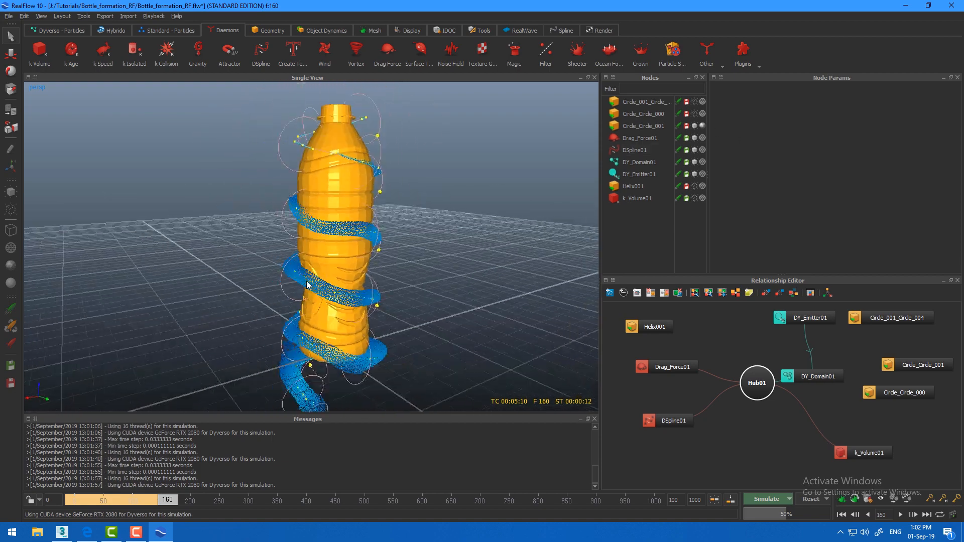
{"action": "scroll", "coordinate": [341, 311], "scroll_direction": "down", "scroll_amount": 3}
{"action": "left_click", "coordinate": [346, 296]}
Set the timeline's last frame to 300 and move the current frame back to 132
{"action": "double_click", "coordinate": [703, 502]}
{"action": "type", "text": "300"}
{"action": "key", "text": "Return"}
{"action": "left_click_drag", "start_coordinate": [383, 499], "coordinate": [330, 492]}
Set the global Dyverso time scale to 2 in the simulation options
{"action": "left_click", "coordinate": [790, 500]}
{"action": "left_click", "coordinate": [768, 533]}
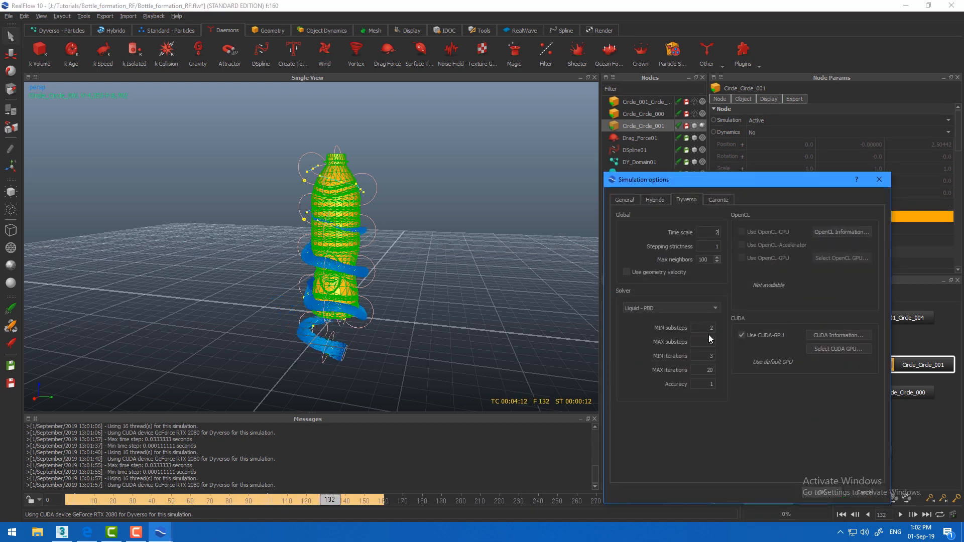
{"action": "left_click", "coordinate": [820, 493]}
Reset the simulation data, save the scene and simulate the fluid around the bottle, stopping at frame 57
{"action": "left_click", "coordinate": [810, 499]}
{"action": "left_click", "coordinate": [480, 273]}
{"action": "scroll", "coordinate": [368, 279], "scroll_direction": "up", "scroll_amount": 3}
{"action": "key", "text": "ctrl+s"}
{"action": "left_click_drag", "start_coordinate": [368, 279], "coordinate": [407, 281], "text": "alt"}
{"action": "left_click", "coordinate": [768, 499]}
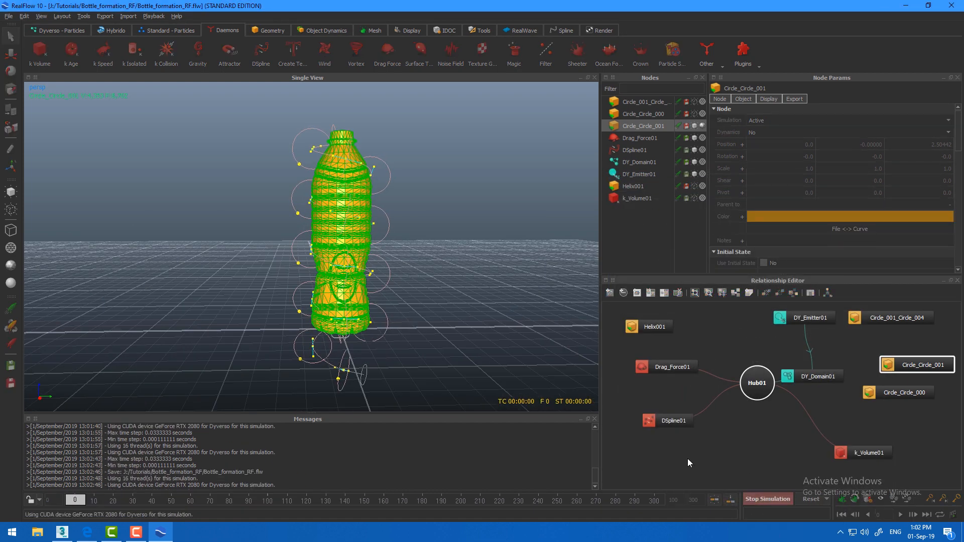
{"action": "left_click", "coordinate": [483, 255]}
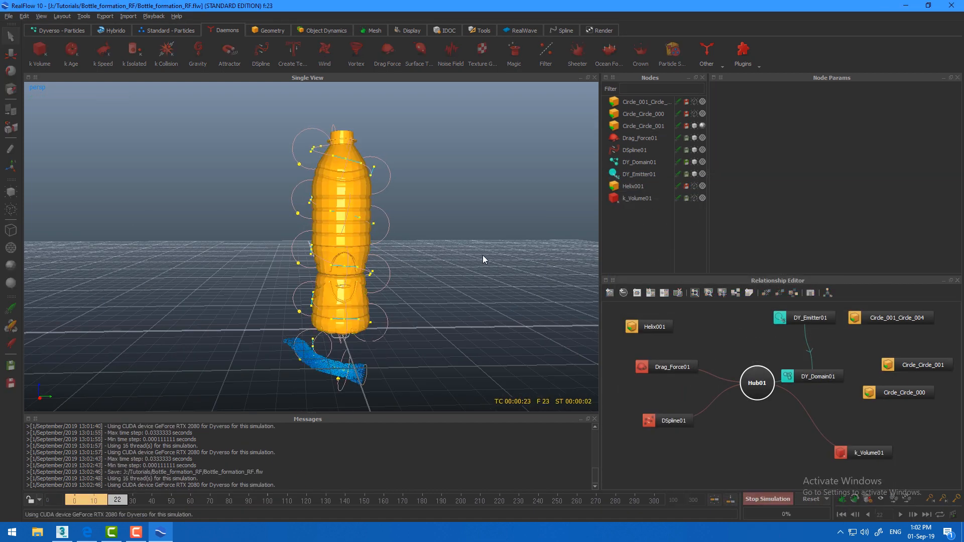
{"action": "left_click", "coordinate": [751, 499]}
Put DSpline01 in edit mode and reposition its lowest control points around the bottle's base
{"action": "left_click_drag", "start_coordinate": [315, 376], "coordinate": [381, 348], "text": "alt"}
{"action": "scroll", "coordinate": [376, 327], "scroll_direction": "up", "scroll_amount": 3}
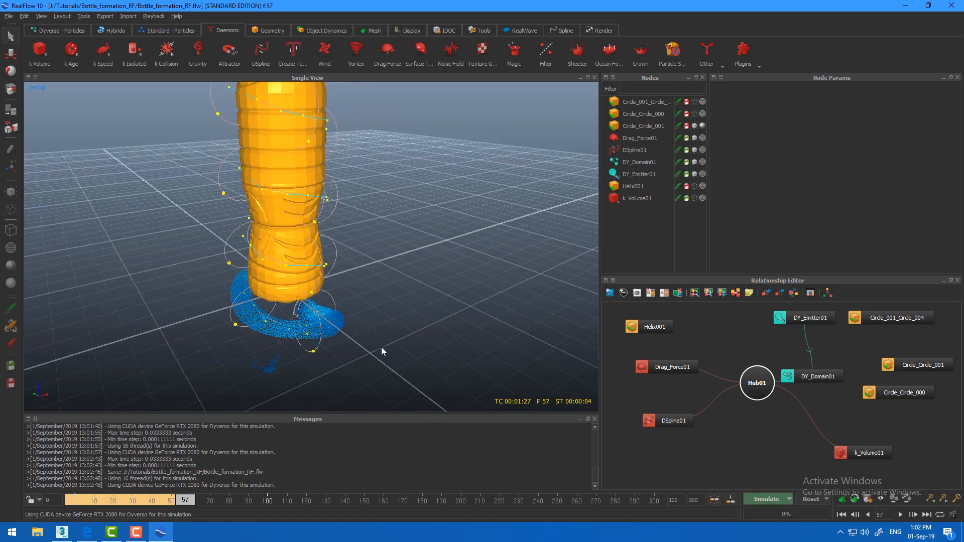
{"action": "double_click", "coordinate": [312, 352]}
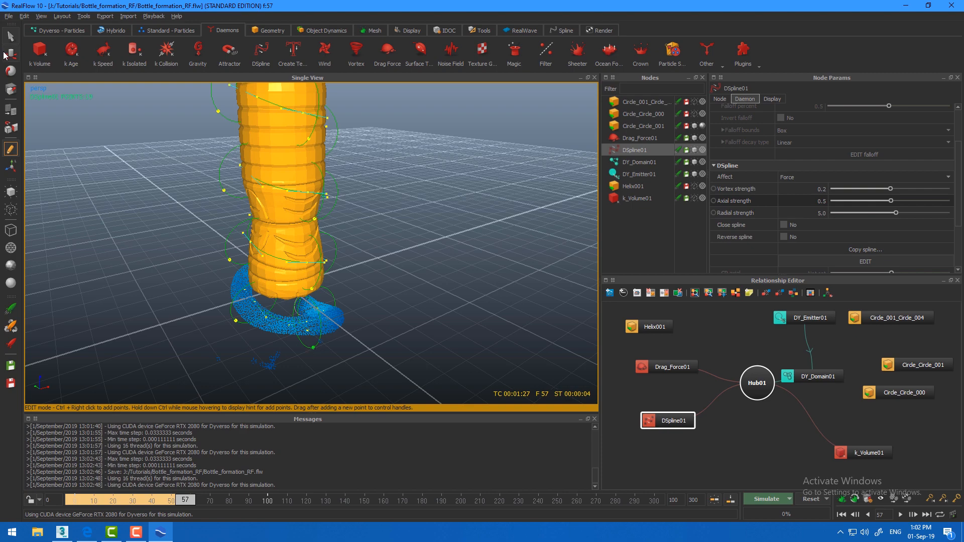
{"action": "left_click", "coordinate": [314, 347]}
{"action": "left_click_drag", "start_coordinate": [323, 378], "coordinate": [295, 339]}
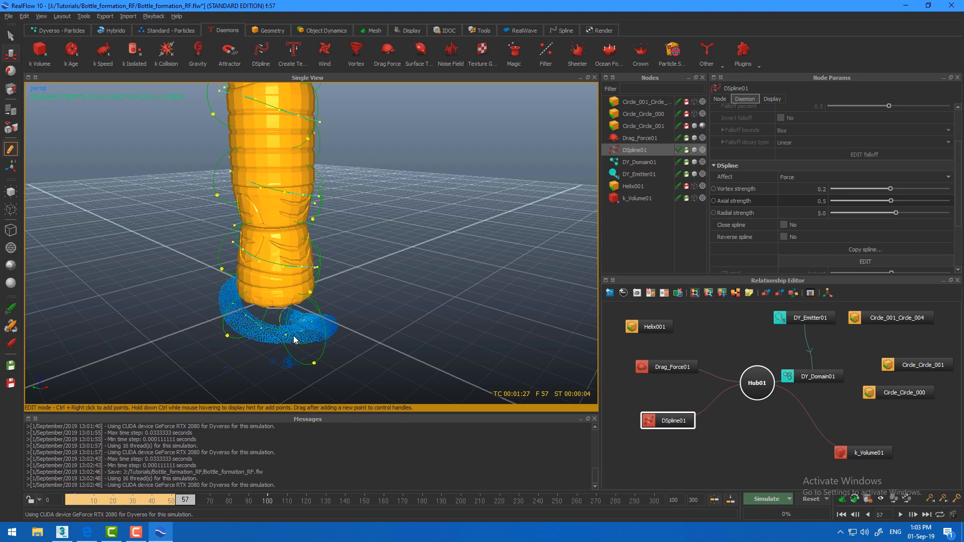
{"action": "left_click", "coordinate": [228, 336]}
{"action": "left_click_drag", "start_coordinate": [218, 350], "coordinate": [211, 355]}
{"action": "left_click_drag", "start_coordinate": [299, 323], "coordinate": [320, 310], "text": "alt"}
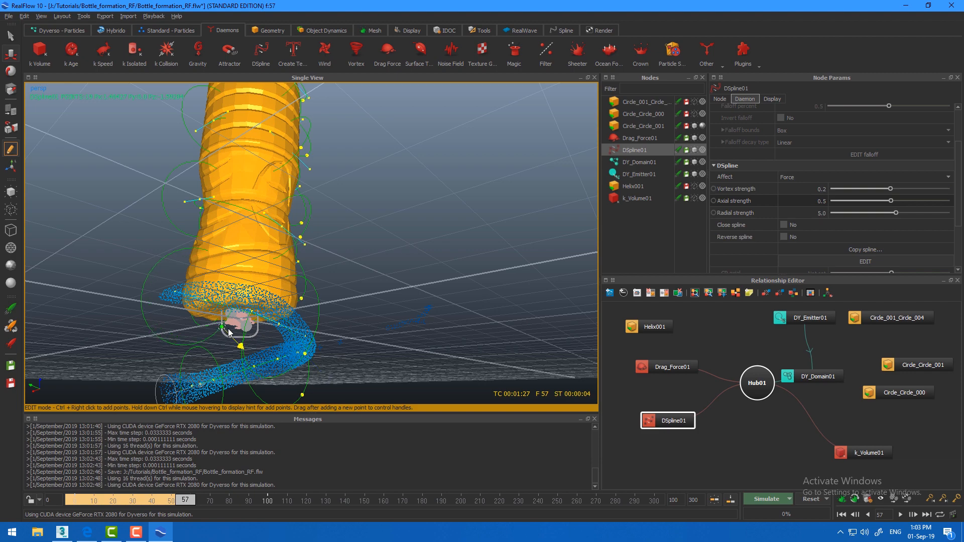
{"action": "left_click_drag", "start_coordinate": [233, 329], "coordinate": [314, 338], "text": "alt"}
{"action": "left_click", "coordinate": [331, 321]}
Reset the simulation data and simulate the fluid with the reshaped spline through frame 300
{"action": "left_click", "coordinate": [811, 500]}
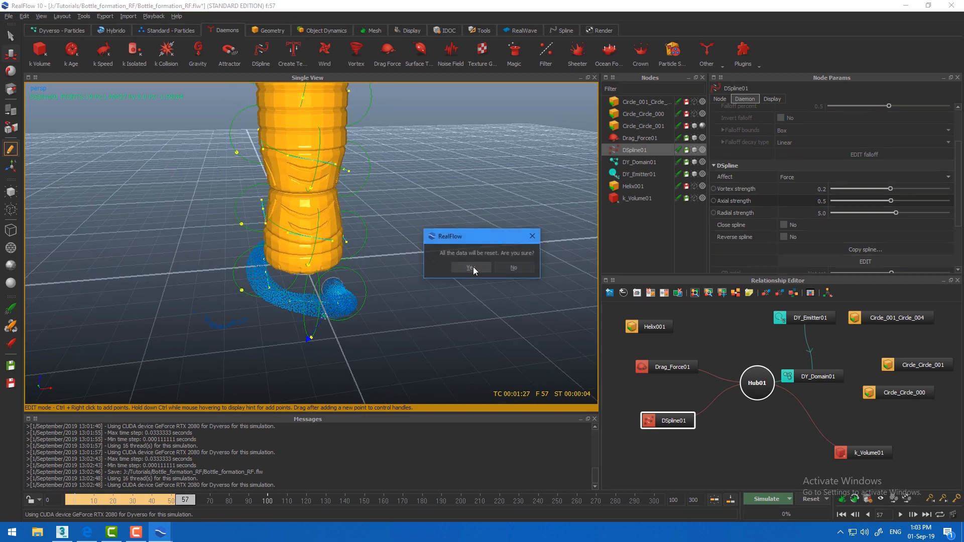
{"action": "left_click", "coordinate": [473, 267]}
{"action": "left_click", "coordinate": [767, 498]}
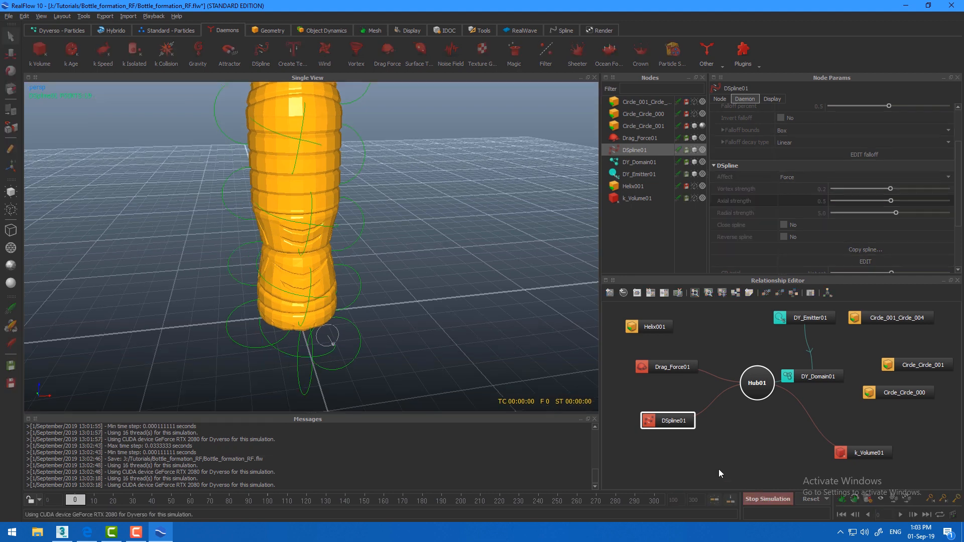
Examine from several angles how the fluid spirals around the bottle, from its base up to the neck
{"action": "left_click_drag", "start_coordinate": [458, 299], "coordinate": [384, 284], "text": "alt"}
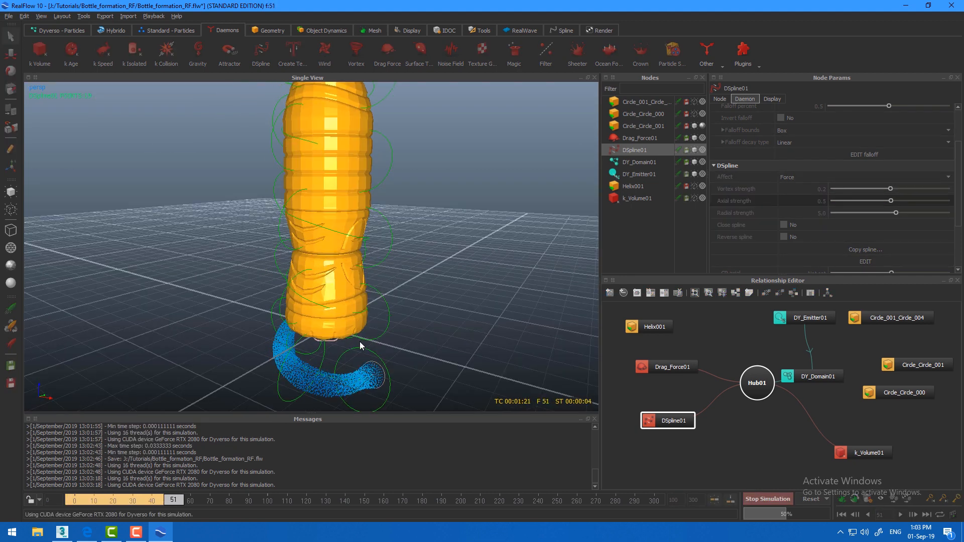
{"action": "left_click_drag", "start_coordinate": [323, 321], "coordinate": [257, 297], "text": "alt"}
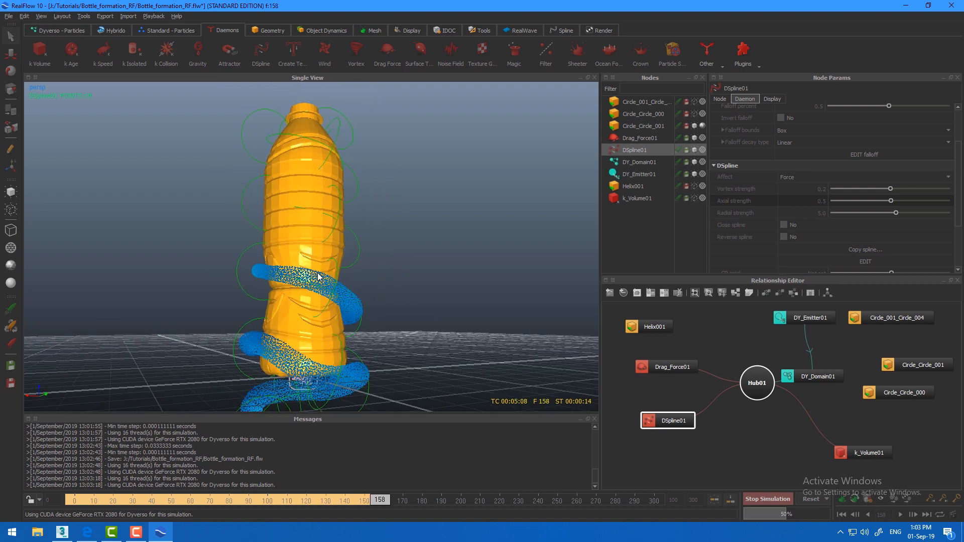
{"action": "scroll", "coordinate": [318, 277], "scroll_direction": "down", "scroll_amount": 4}
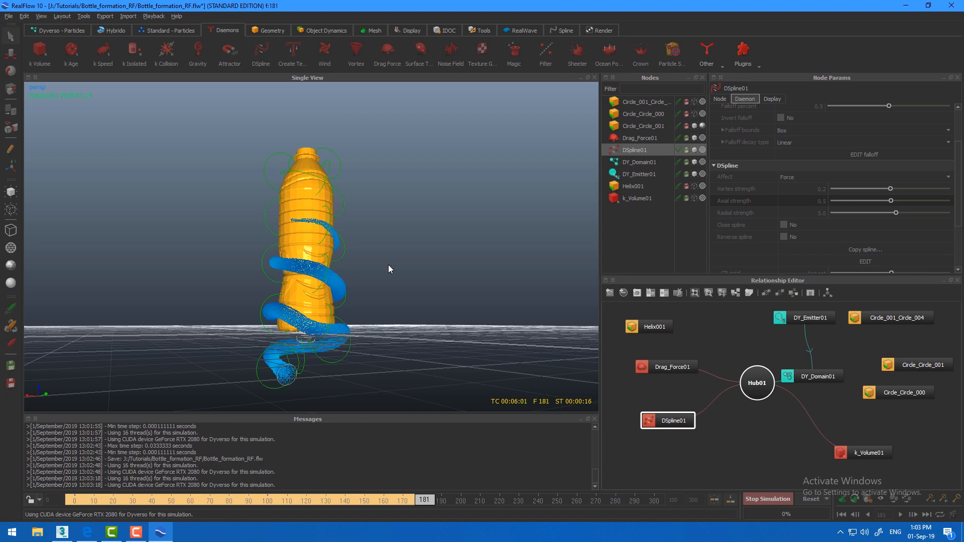
{"action": "middle_click_drag", "start_coordinate": [305, 220], "coordinate": [316, 267], "text": "alt"}
{"action": "scroll", "coordinate": [326, 266], "scroll_direction": "up", "scroll_amount": 5}
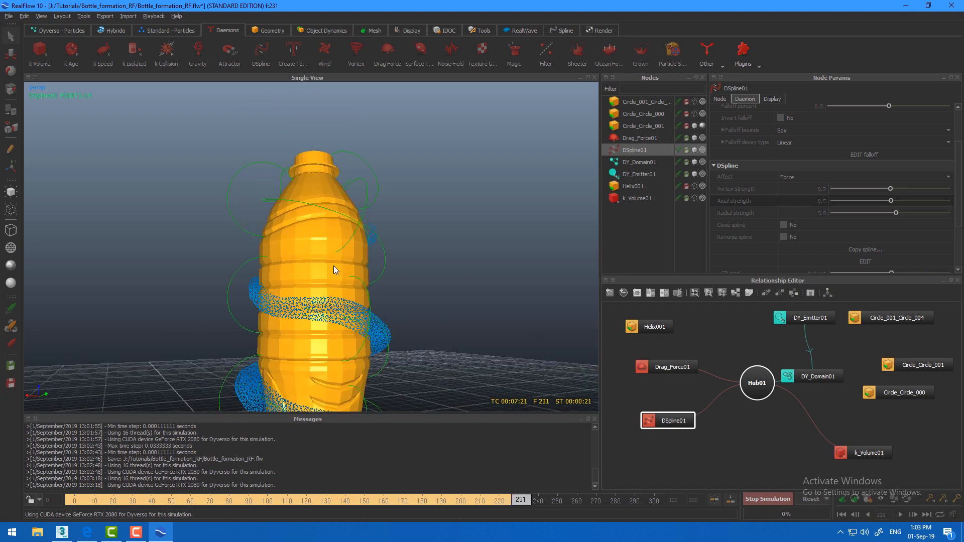
{"action": "left_click_drag", "start_coordinate": [333, 266], "coordinate": [274, 264], "text": "alt"}
{"action": "scroll", "coordinate": [355, 312], "scroll_direction": "down", "scroll_amount": 4}
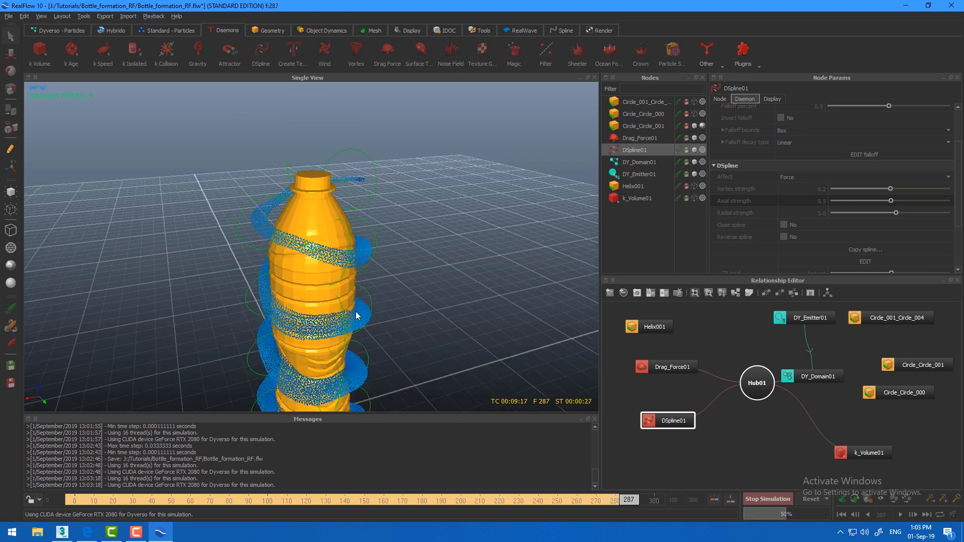
{"action": "left_click_drag", "start_coordinate": [355, 312], "coordinate": [367, 250], "text": "alt"}
{"action": "scroll", "coordinate": [369, 205], "scroll_direction": "up", "scroll_amount": 5}
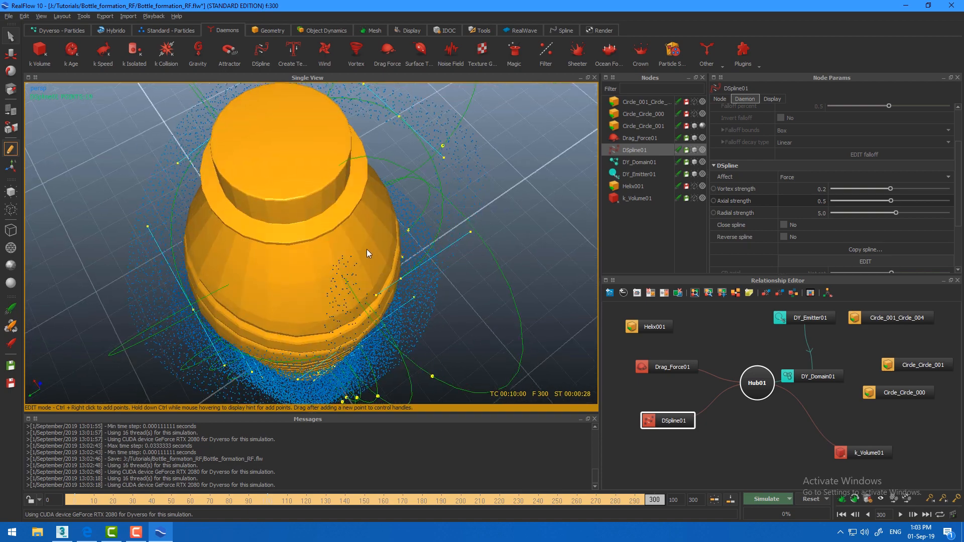
{"action": "left_click_drag", "start_coordinate": [307, 301], "coordinate": [290, 256], "text": "alt"}
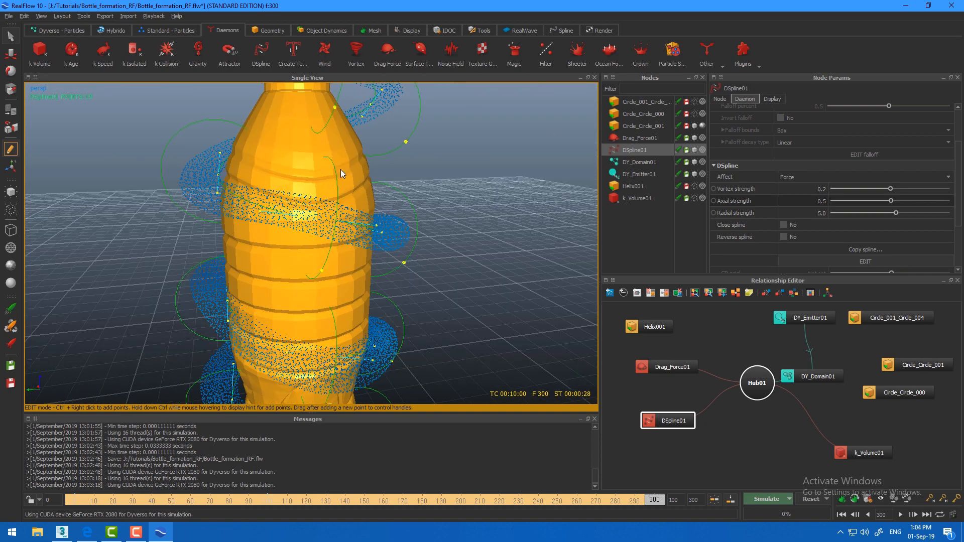
{"action": "scroll", "coordinate": [340, 169], "scroll_direction": "down", "scroll_amount": 3}
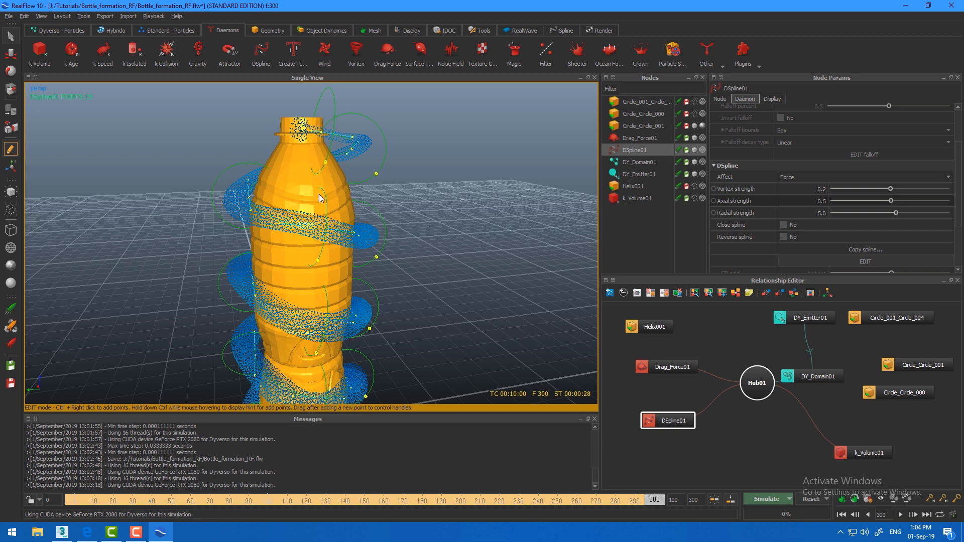
{"action": "scroll", "coordinate": [306, 227], "scroll_direction": "up", "scroll_amount": 2}
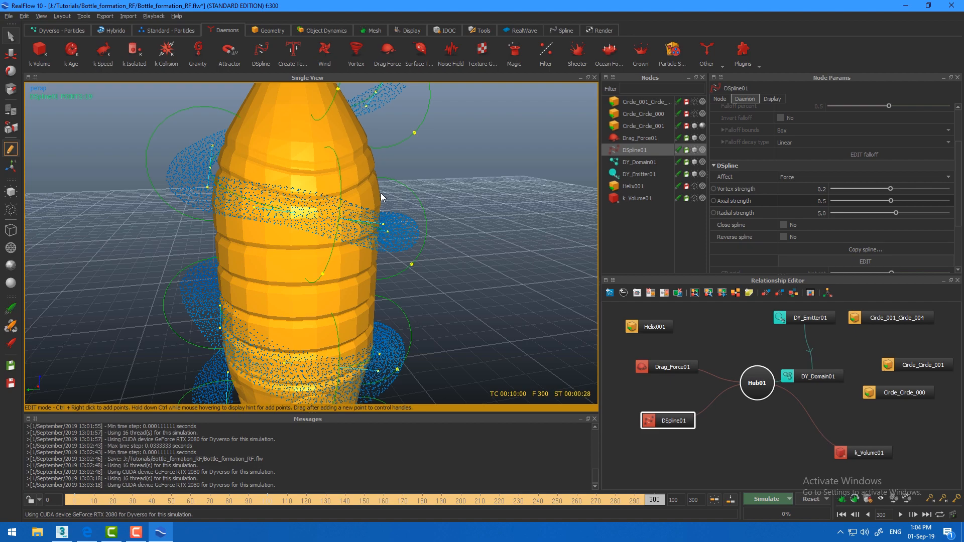
{"action": "scroll", "coordinate": [379, 192], "scroll_direction": "down", "scroll_amount": 5}
{"action": "left_click_drag", "start_coordinate": [379, 192], "coordinate": [379, 303], "text": "alt"}
{"action": "scroll", "coordinate": [321, 369], "scroll_direction": "up", "scroll_amount": 3}
{"action": "scroll", "coordinate": [221, 299], "scroll_direction": "down", "scroll_amount": 5}
Set DSpline01's radial strength to 3.0 and simulate the fluid again, stopping it at frame 253
{"action": "left_click_drag", "start_coordinate": [812, 214], "coordinate": [849, 214]}
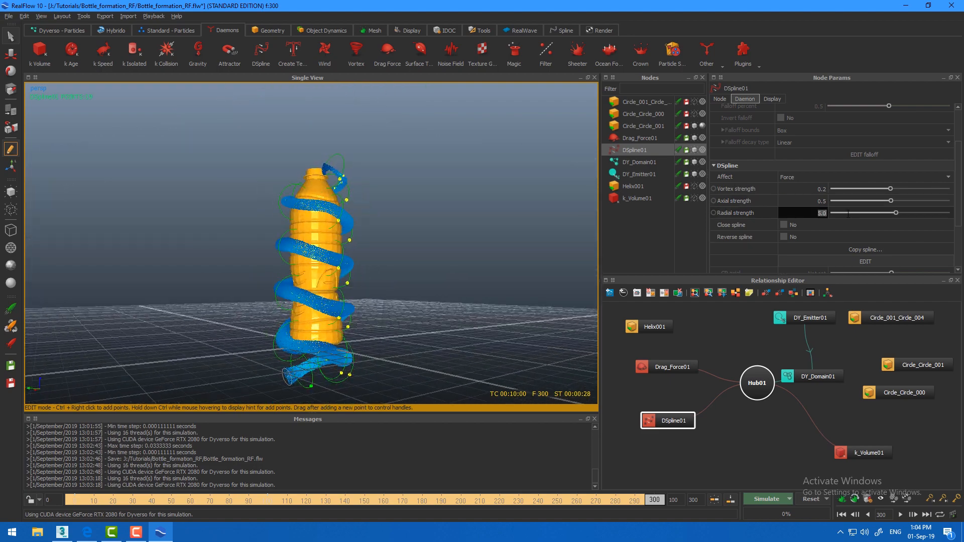
{"action": "left_click", "coordinate": [767, 497]}
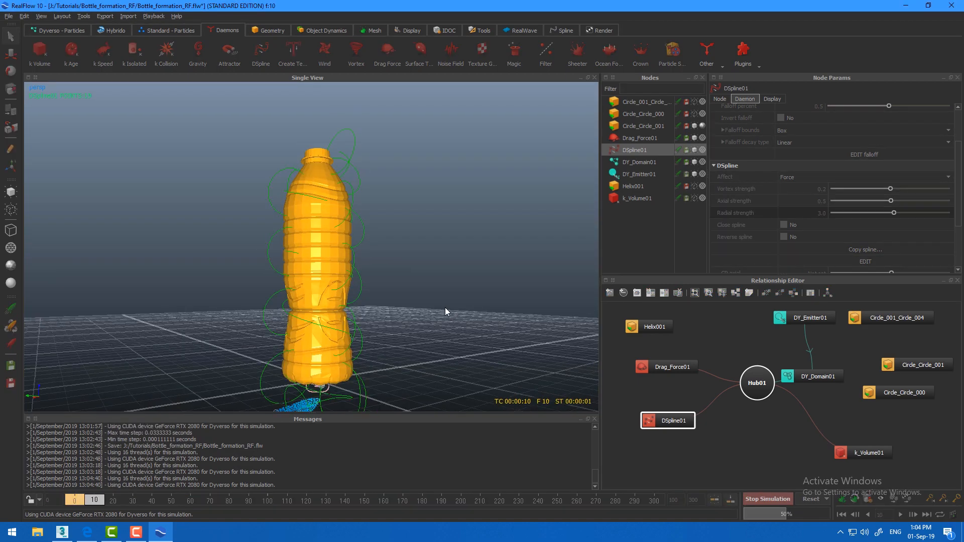
{"action": "left_click_drag", "start_coordinate": [322, 302], "coordinate": [363, 342], "text": "alt"}
{"action": "left_click", "coordinate": [368, 381]}
{"action": "left_click_drag", "start_coordinate": [368, 381], "coordinate": [281, 369], "text": "alt"}
{"action": "left_click", "coordinate": [347, 330]}
{"action": "right_click_drag", "start_coordinate": [347, 372], "coordinate": [400, 327], "text": "alt"}
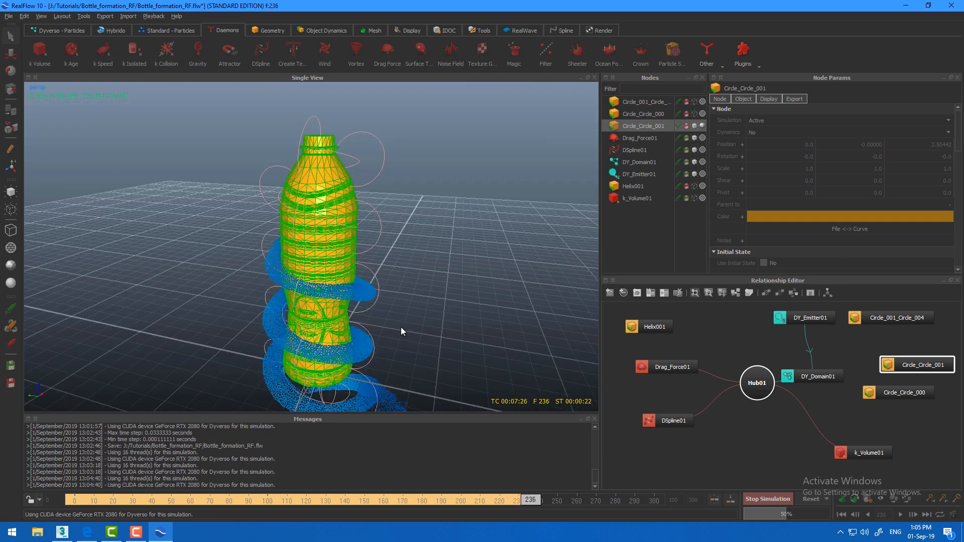
{"action": "left_click", "coordinate": [769, 498]}
Adjust DSpline01's lowest control points below the bottle's base, reset the data, and simulate the fluid to frame 91
{"action": "left_click_drag", "start_coordinate": [425, 325], "coordinate": [378, 303], "text": "alt"}
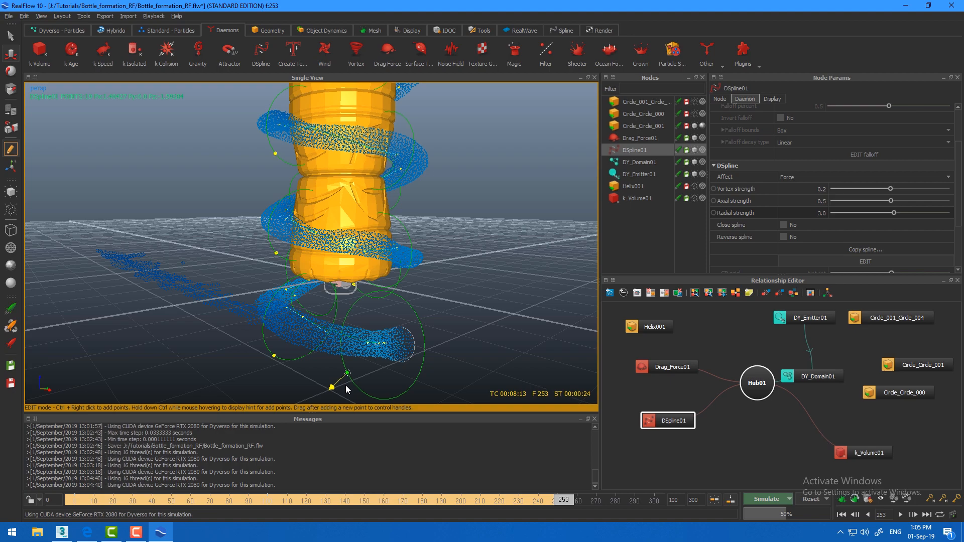
{"action": "left_click_drag", "start_coordinate": [345, 385], "coordinate": [230, 310], "text": "alt"}
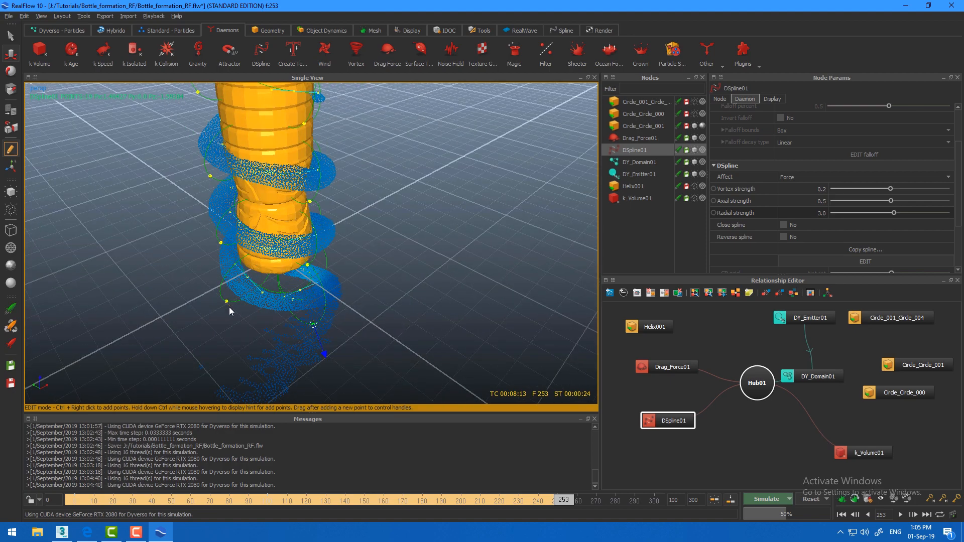
{"action": "left_click", "coordinate": [811, 499]}
{"action": "left_click", "coordinate": [768, 498]}
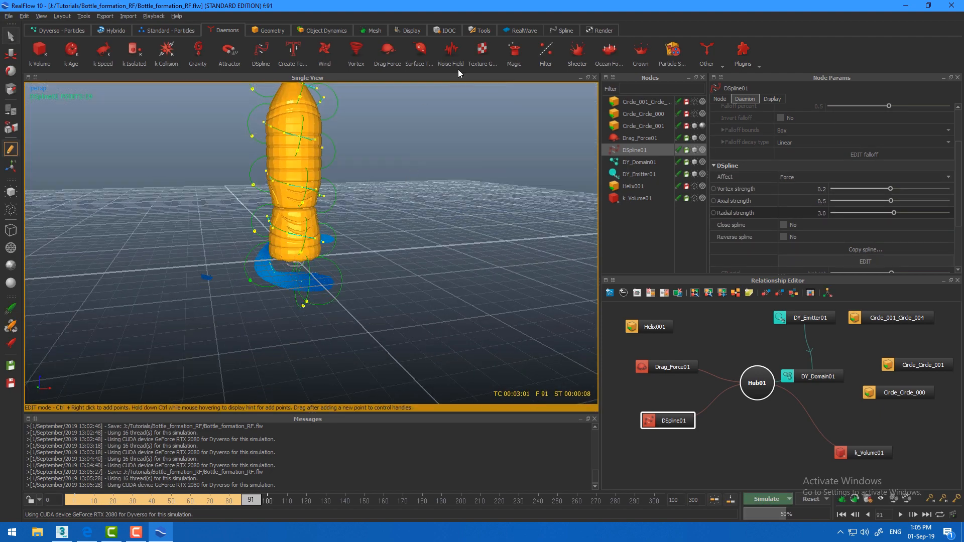
Add a Noise Field daemon to the scene, save it, and simulate the fluid, stopping at frame 187
{"action": "left_click", "coordinate": [452, 54]}
{"action": "key", "text": "ctrl+s"}
{"action": "left_click_drag", "start_coordinate": [466, 264], "coordinate": [333, 313], "text": "alt"}
{"action": "scroll", "coordinate": [333, 314], "scroll_direction": "up", "scroll_amount": 3}
{"action": "left_click", "coordinate": [768, 498]}
{"action": "scroll", "coordinate": [452, 341], "scroll_direction": "down", "scroll_amount": 3}
{"action": "left_click", "coordinate": [451, 341]}
{"action": "mouse_move", "coordinate": [452, 342]}
{"action": "left_mouse_down", "text": "alt"}
{"action": "mouse_move", "coordinate": [457, 386]}
{"action": "mouse_move", "coordinate": [499, 400]}
{"action": "mouse_move", "coordinate": [562, 337]}
{"action": "mouse_move", "coordinate": [255, 325]}
{"action": "mouse_move", "coordinate": [447, 349]}
{"action": "left_mouse_up", "text": "alt"}
{"action": "left_click", "coordinate": [767, 500]}
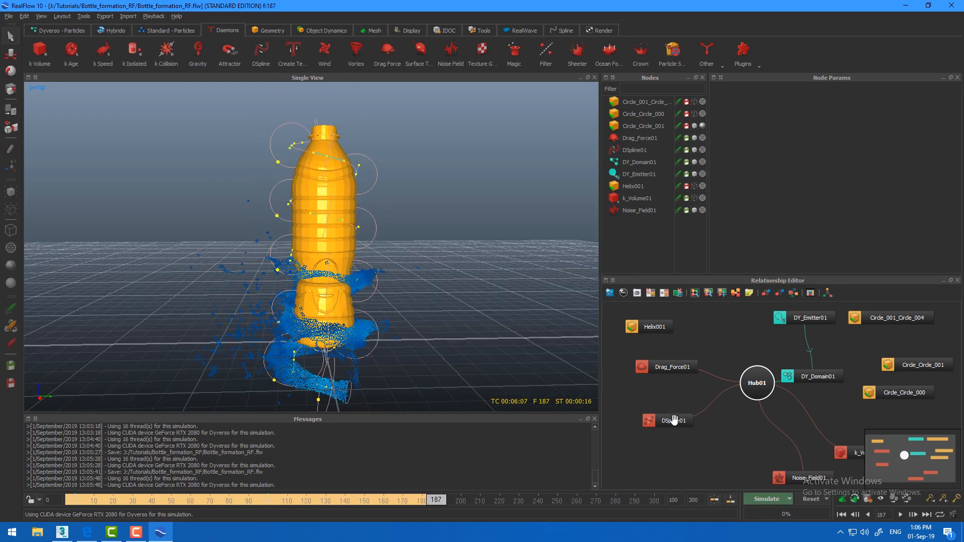
Set Noise_Field01's strength to 0.25, reset the data, and simulate the fluid again
{"action": "middle_click_drag", "start_coordinate": [673, 420], "coordinate": [627, 386]}
{"action": "left_click", "coordinate": [762, 444]}
{"action": "type", "text": ".25"}
{"action": "key", "text": "Return"}
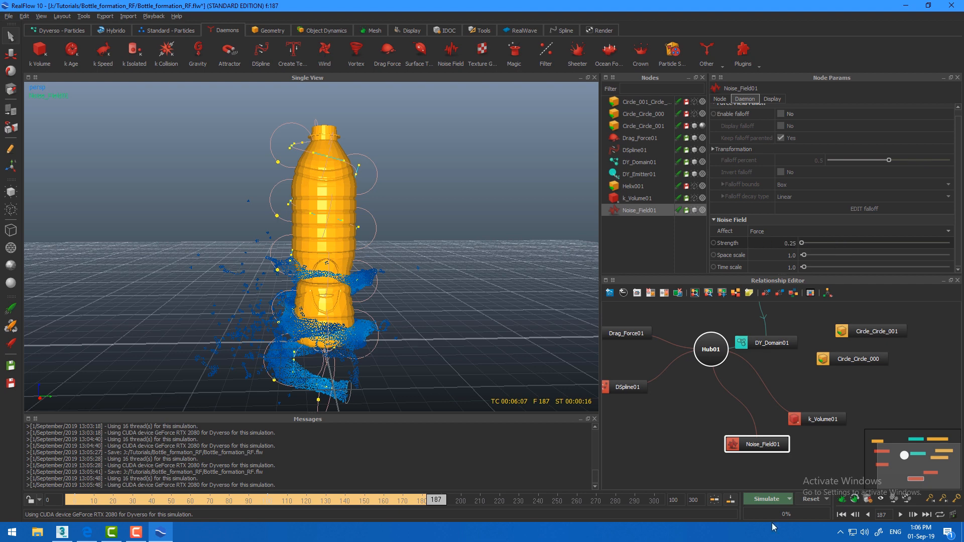
{"action": "left_click", "coordinate": [810, 499]}
{"action": "left_click", "coordinate": [767, 499]}
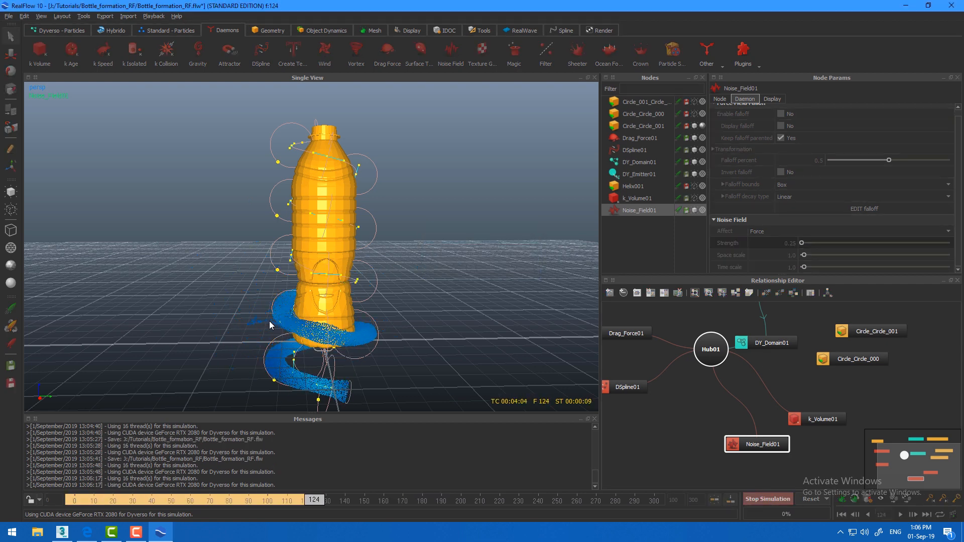
{"action": "left_click_drag", "start_coordinate": [325, 228], "coordinate": [415, 321], "text": "alt"}
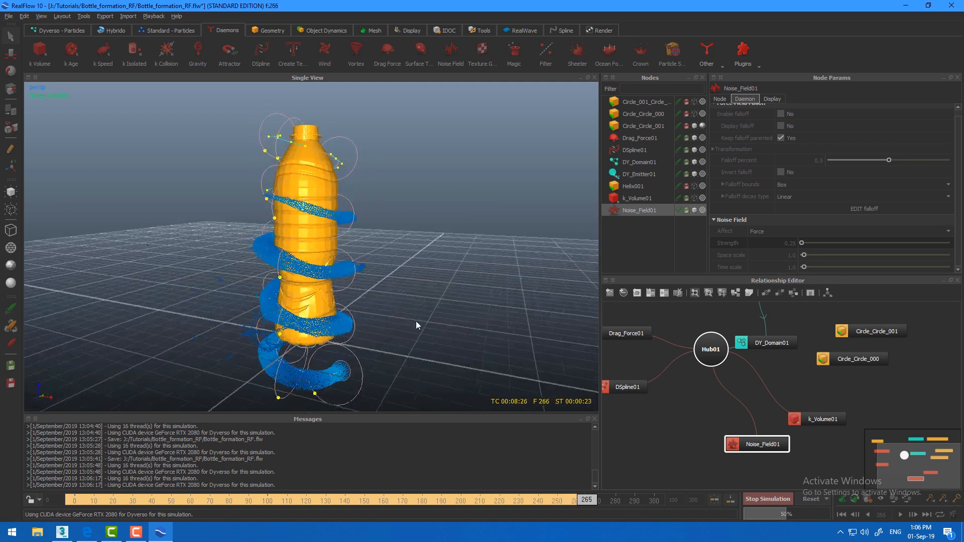
Set DSpline01's radial strength to 4.0 and simulate the fluid again from the start, stopping it at frame 222
{"action": "left_click", "coordinate": [635, 150]}
{"action": "left_click", "coordinate": [821, 250]}
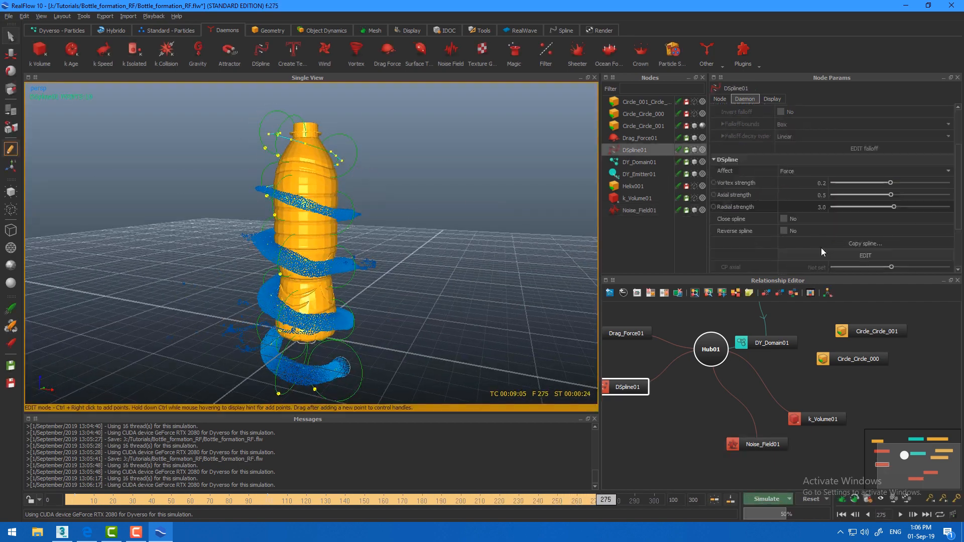
{"action": "left_click", "coordinate": [810, 499]}
{"action": "left_click", "coordinate": [767, 499]}
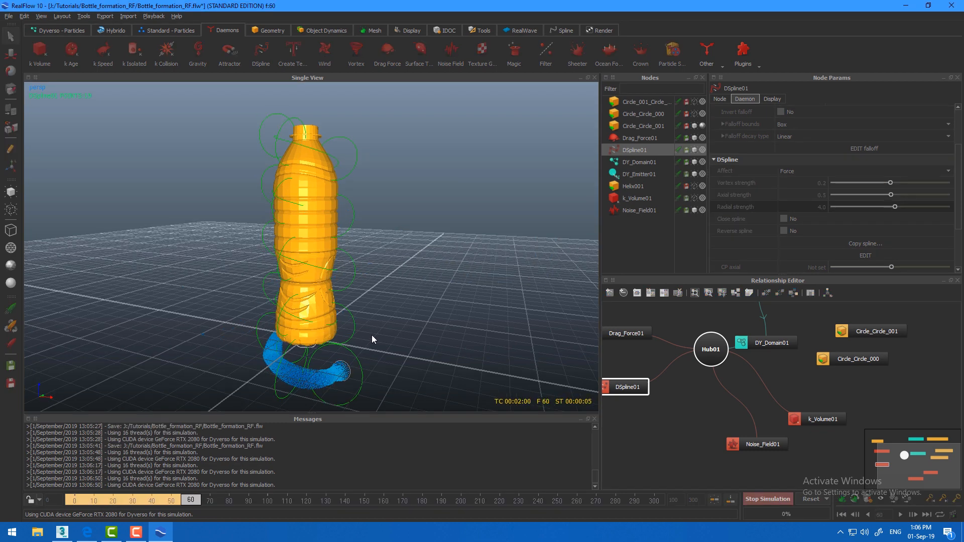
{"action": "left_click_drag", "start_coordinate": [333, 342], "coordinate": [357, 351], "text": "alt"}
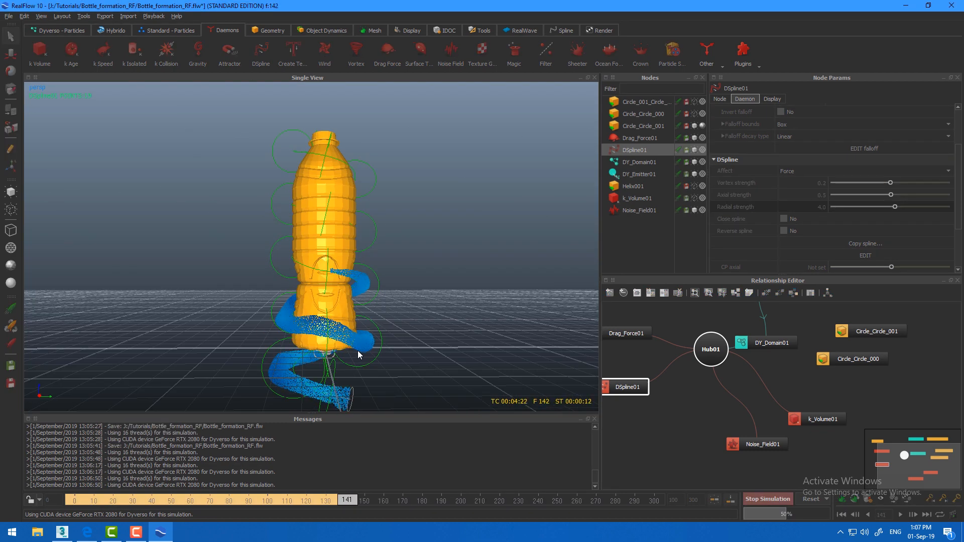
{"action": "left_click", "coordinate": [773, 499]}
{"action": "left_click_drag", "start_coordinate": [396, 236], "coordinate": [424, 224], "text": "alt"}
Set Noise_Field01's strength to 0.5 and run the fluid simulation again, stopping it after the fluid climbs around the bottle
{"action": "mouse_move", "coordinate": [725, 402]}
{"action": "middle_mouse_down"}
{"action": "mouse_move", "coordinate": [802, 415]}
{"action": "mouse_move", "coordinate": [729, 389]}
{"action": "middle_mouse_up"}
{"action": "left_click", "coordinate": [781, 443]}
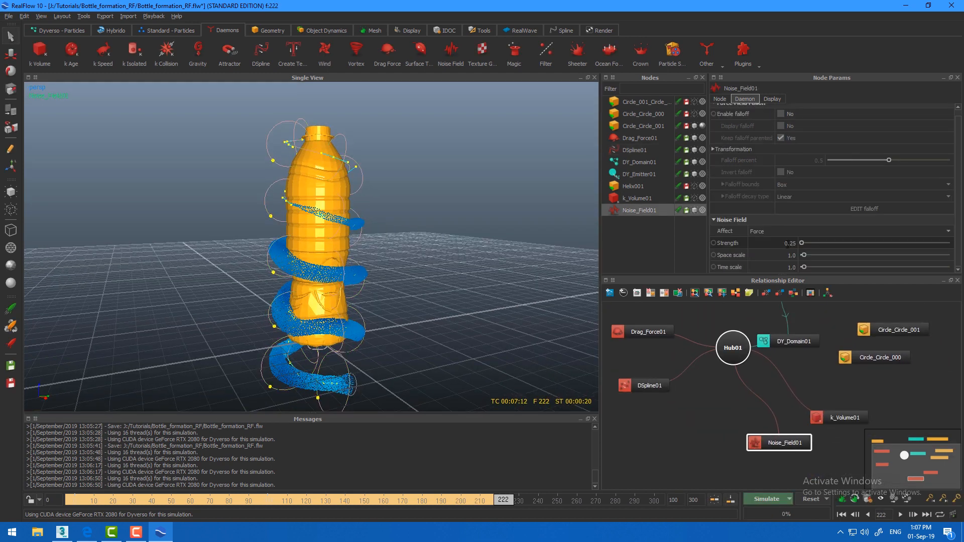
{"action": "left_click", "coordinate": [767, 499]}
{"action": "left_click", "coordinate": [502, 266]}
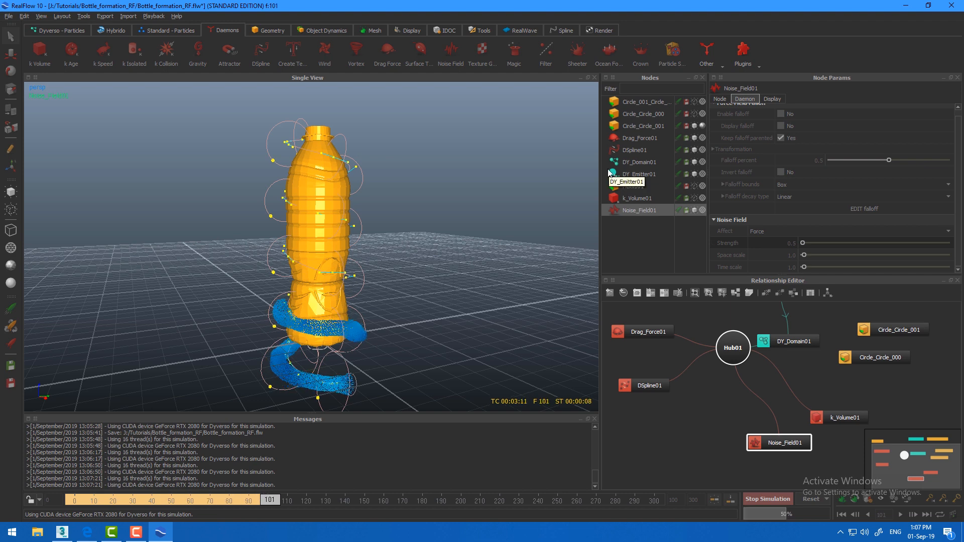
{"action": "left_click", "coordinate": [321, 226]}
{"action": "left_click_drag", "start_coordinate": [375, 276], "coordinate": [407, 251], "text": "alt"}
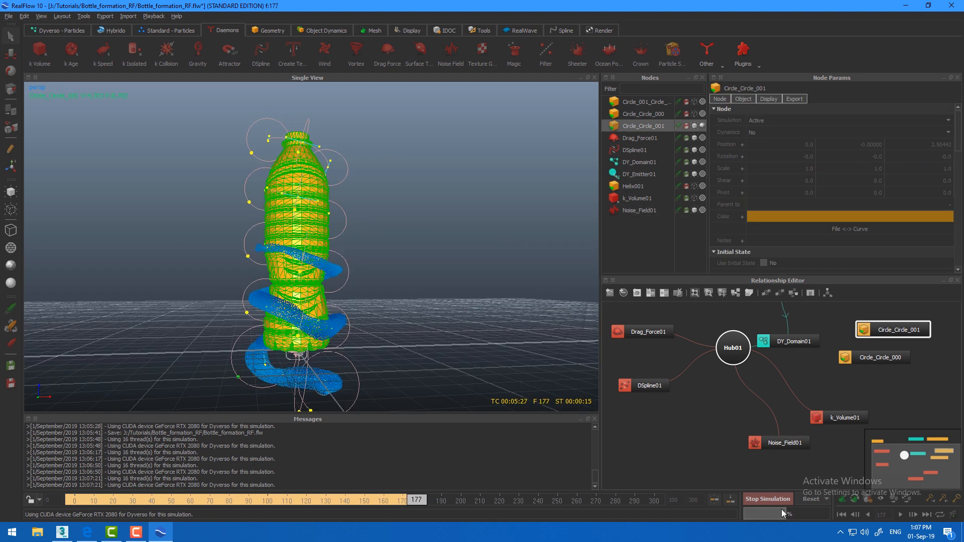
{"action": "left_click", "coordinate": [768, 498]}
Set DY_Domain01's resolution to 5.0 and simulate the denser fluid from the start to frame 257
{"action": "left_click", "coordinate": [793, 342]}
{"action": "left_click", "coordinate": [744, 99]}
{"action": "double_click", "coordinate": [819, 132]}
{"action": "type", "text": "5"}
{"action": "key", "text": "Return"}
{"action": "left_click", "coordinate": [507, 266]}
{"action": "left_click", "coordinate": [766, 498]}
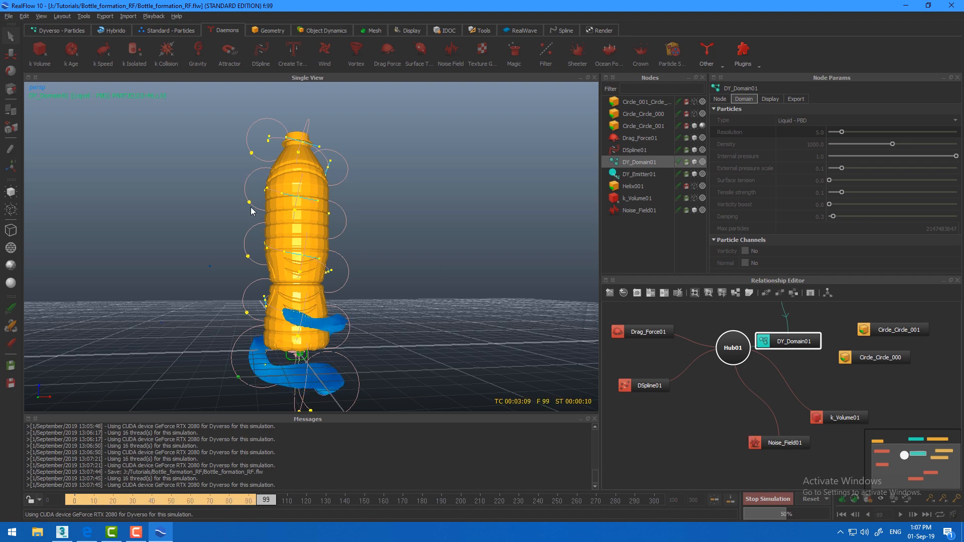
{"action": "left_click_drag", "start_coordinate": [252, 210], "coordinate": [180, 300], "text": "alt"}
{"action": "left_click_drag", "start_coordinate": [428, 329], "coordinate": [460, 274], "text": "alt"}
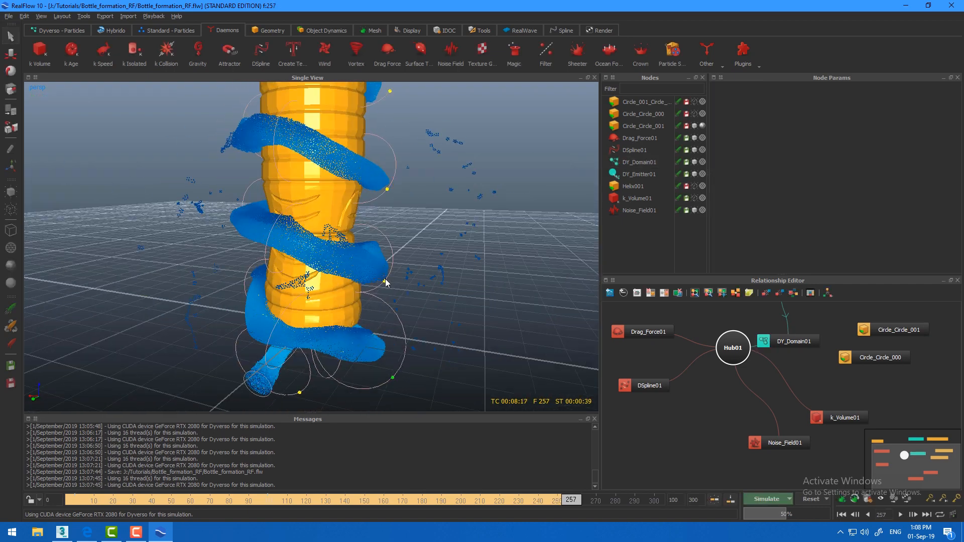
Put DSpline01 in edit mode and adjust its control points along one side of the bottle, up to the neck
{"action": "double_click", "coordinate": [385, 282]}
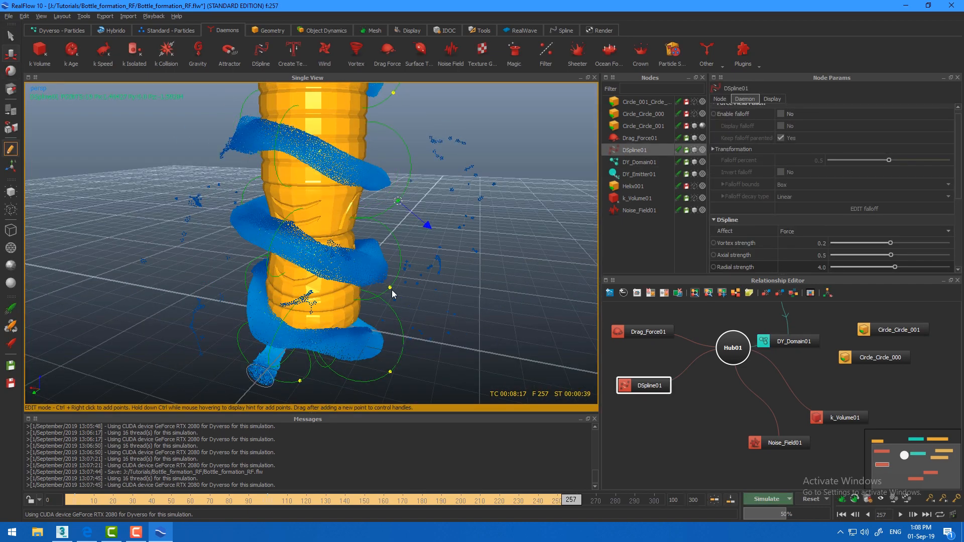
{"action": "middle_click_drag", "start_coordinate": [362, 263], "coordinate": [368, 353], "text": "alt"}
{"action": "left_click", "coordinate": [400, 183]}
{"action": "middle_click_drag", "start_coordinate": [427, 211], "coordinate": [429, 271], "text": "alt"}
{"action": "left_click", "coordinate": [405, 148]}
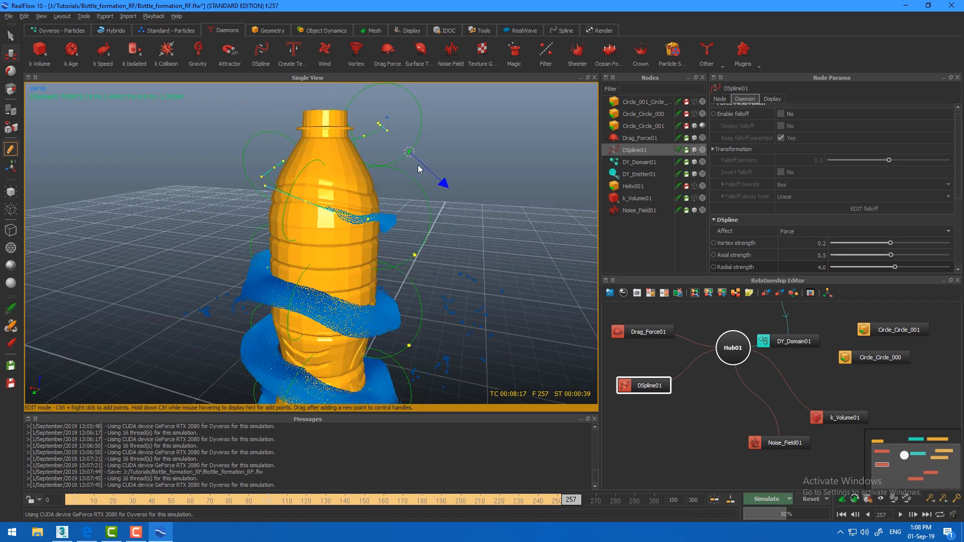
Hide the bottle mesh Circle_Circle_001 and adjust DSpline01's control points down the adjacent side of the helix
{"action": "left_click_drag", "start_coordinate": [399, 183], "coordinate": [592, 176], "text": "alt"}
{"action": "left_click", "coordinate": [694, 126]}
{"action": "left_click", "coordinate": [308, 188]}
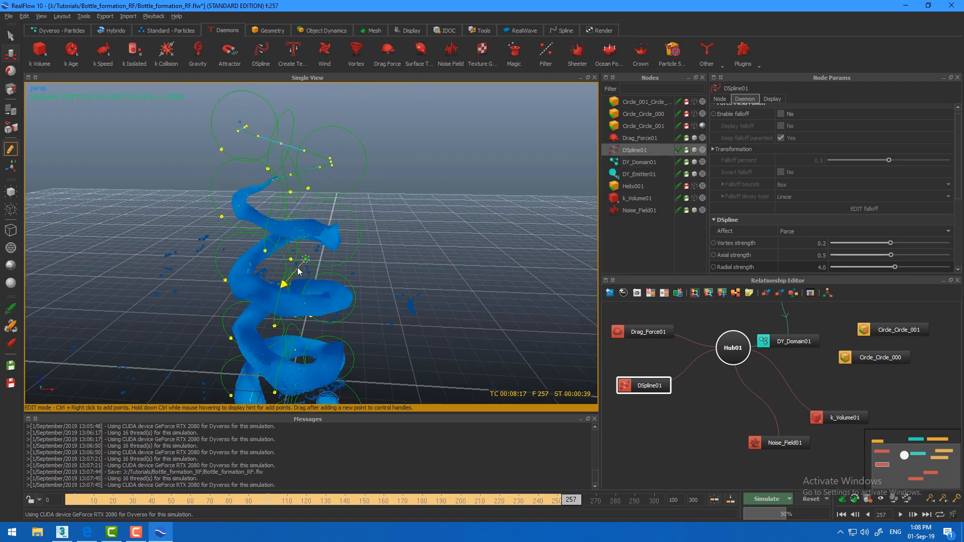
{"action": "middle_click_drag", "start_coordinate": [298, 272], "coordinate": [307, 207], "text": "alt"}
{"action": "left_click", "coordinate": [318, 270]}
{"action": "left_click_drag", "start_coordinate": [346, 275], "coordinate": [317, 334], "text": "alt"}
{"action": "right_click_drag", "start_coordinate": [317, 334], "coordinate": [416, 363], "text": "alt"}
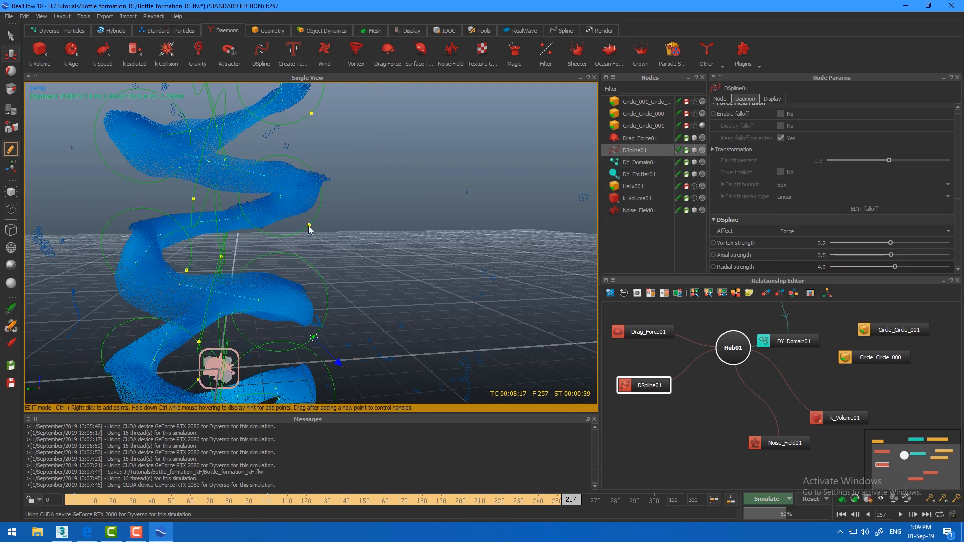
Adjust DSpline01's control points on the third side of the helix, working from the base upward
{"action": "left_click", "coordinate": [309, 225]}
{"action": "right_click_drag", "start_coordinate": [331, 226], "coordinate": [287, 213], "text": "alt"}
{"action": "left_click_drag", "start_coordinate": [301, 201], "coordinate": [308, 221], "text": "alt"}
{"action": "left_click", "coordinate": [316, 128]}
{"action": "middle_click_drag", "start_coordinate": [316, 131], "coordinate": [315, 218], "text": "alt"}
Adjust DSpline01's control points down the remaining side of the helix to its lowest turns
{"action": "left_click_drag", "start_coordinate": [335, 151], "coordinate": [483, 135], "text": "alt"}
{"action": "left_click", "coordinate": [403, 170]}
{"action": "left_click_drag", "start_coordinate": [429, 205], "coordinate": [424, 183], "text": "alt"}
{"action": "left_click", "coordinate": [380, 234]}
{"action": "left_click_drag", "start_coordinate": [391, 293], "coordinate": [391, 281], "text": "alt"}
{"action": "left_click", "coordinate": [380, 282]}
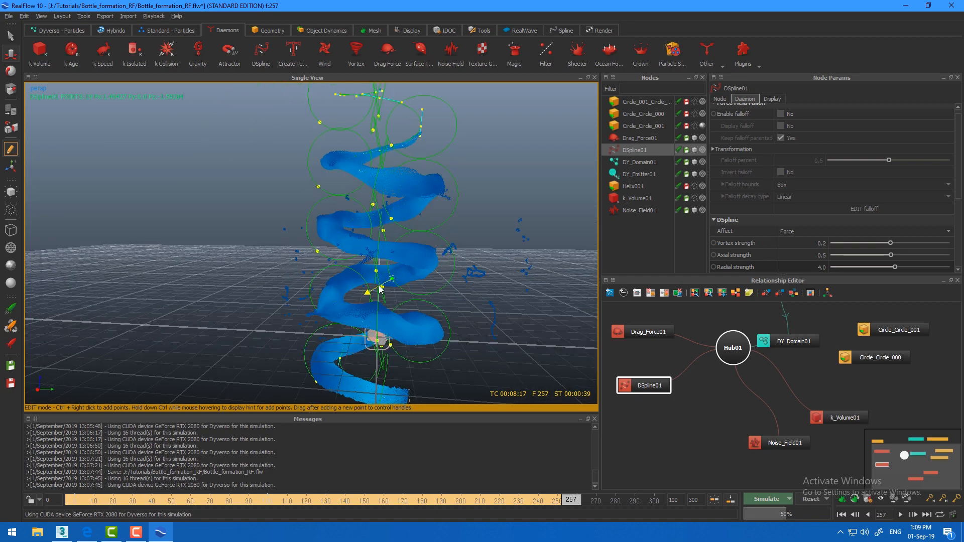
{"action": "middle_click_drag", "start_coordinate": [389, 346], "coordinate": [402, 302], "text": "alt"}
{"action": "left_click", "coordinate": [395, 310]}
{"action": "left_click_drag", "start_coordinate": [402, 310], "coordinate": [567, 305], "text": "alt"}
{"action": "right_click_drag", "start_coordinate": [568, 305], "coordinate": [494, 300], "text": "alt"}
Reset the data, show the bottle mesh again, and simulate the fluid with the adjusted spline through frame 300
{"action": "left_click", "coordinate": [810, 500]}
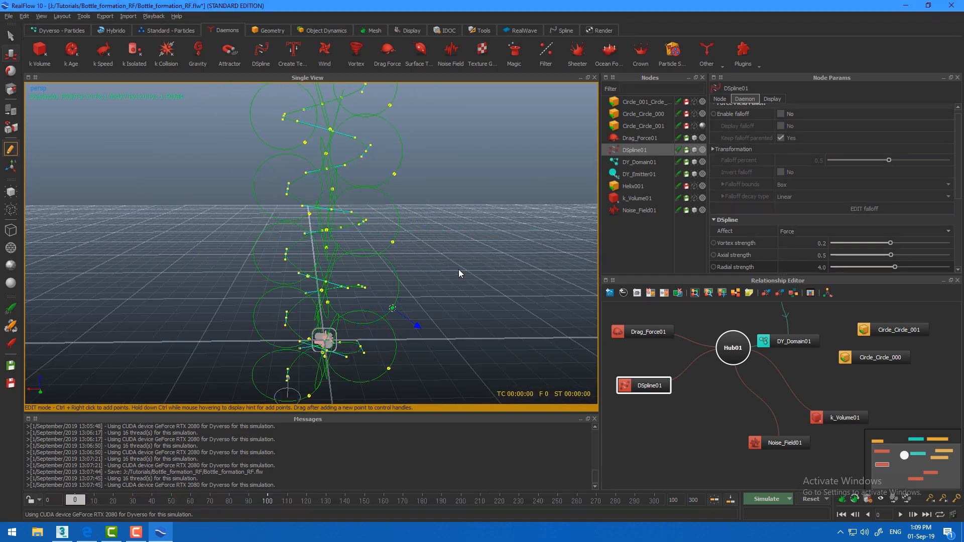
{"action": "left_click_drag", "start_coordinate": [459, 269], "coordinate": [507, 292], "text": "alt"}
{"action": "left_click", "coordinate": [763, 499]}
{"action": "left_click", "coordinate": [695, 126]}
{"action": "left_click", "coordinate": [562, 163]}
{"action": "left_click_drag", "start_coordinate": [451, 271], "coordinate": [294, 256], "text": "alt"}
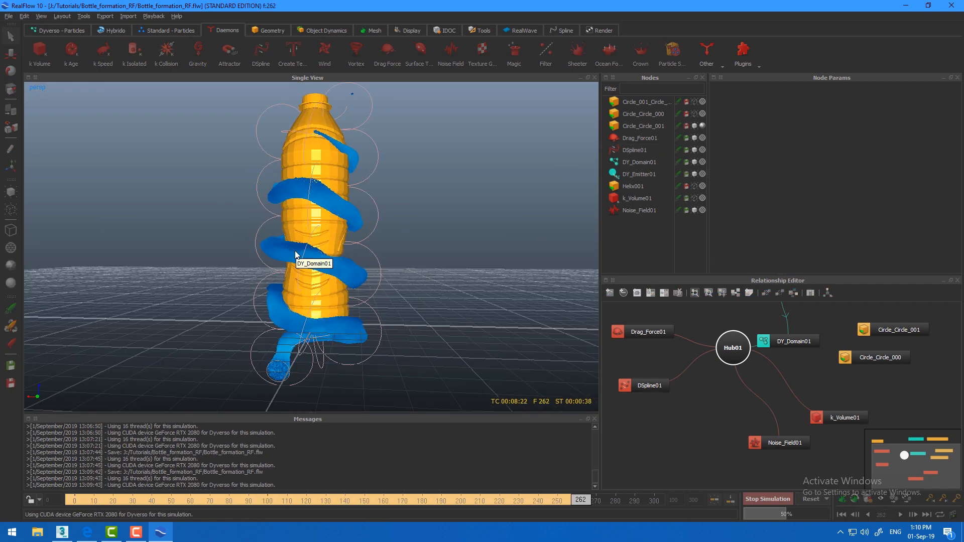
{"action": "middle_click_drag", "start_coordinate": [295, 257], "coordinate": [342, 189], "text": "alt"}
{"action": "right_click_drag", "start_coordinate": [342, 189], "coordinate": [299, 236], "text": "alt"}
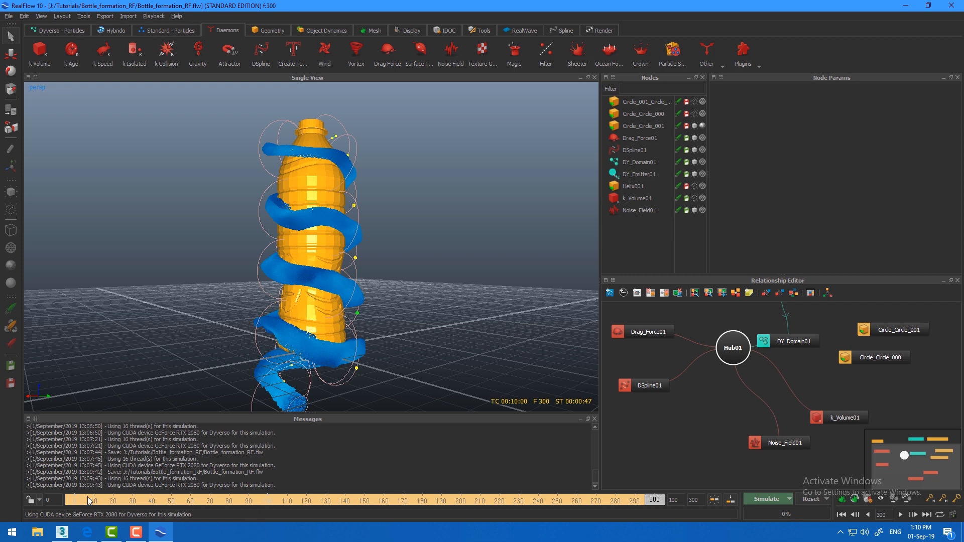
Keyframe DY_Emitter01's speed at 2.0 on frame 259 and at 0.0 on frame 260 so emission stops
{"action": "left_click_drag", "start_coordinate": [88, 500], "coordinate": [575, 541]}
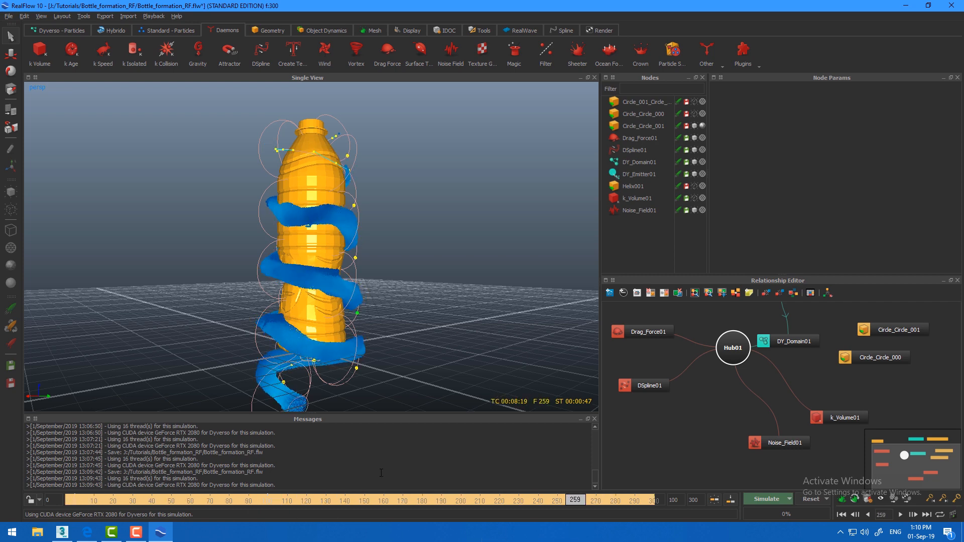
{"action": "left_click_drag", "start_coordinate": [299, 395], "coordinate": [371, 351], "text": "alt"}
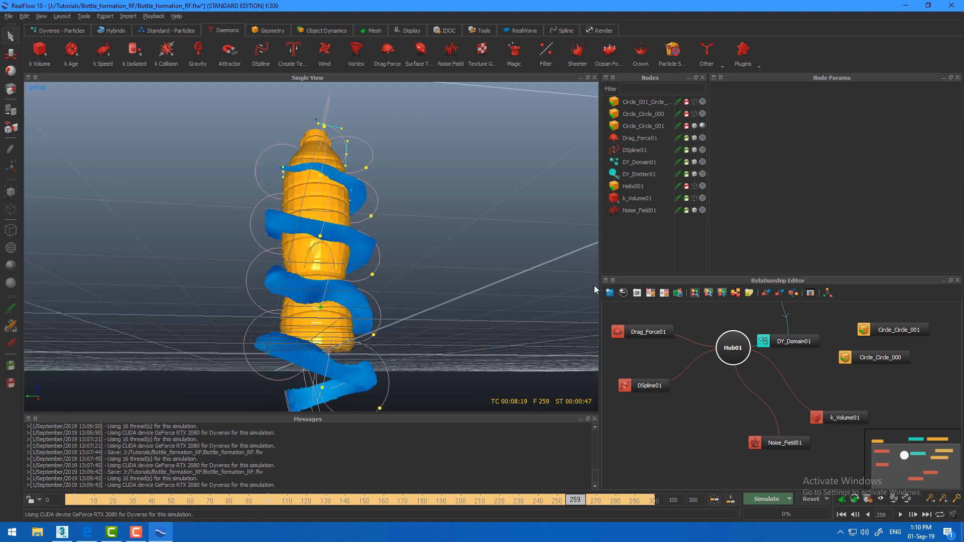
{"action": "left_click", "coordinate": [641, 175]}
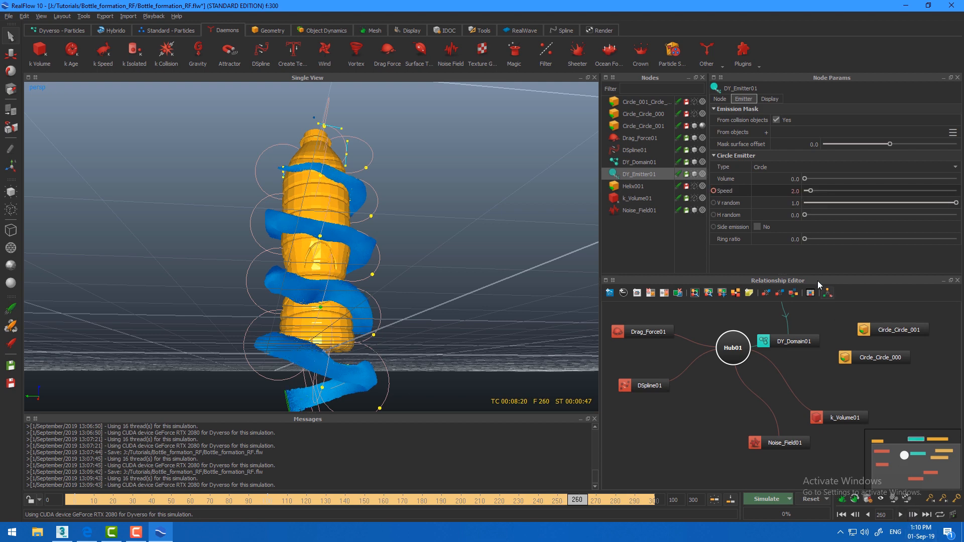
{"action": "left_click_drag", "start_coordinate": [810, 192], "coordinate": [814, 193]}
{"action": "key", "text": "Return"}
Reset the data and simulate the fluid with the keyframed emitter on the 400-frame timeline, stopping at frame 328
{"action": "left_click", "coordinate": [811, 499]}
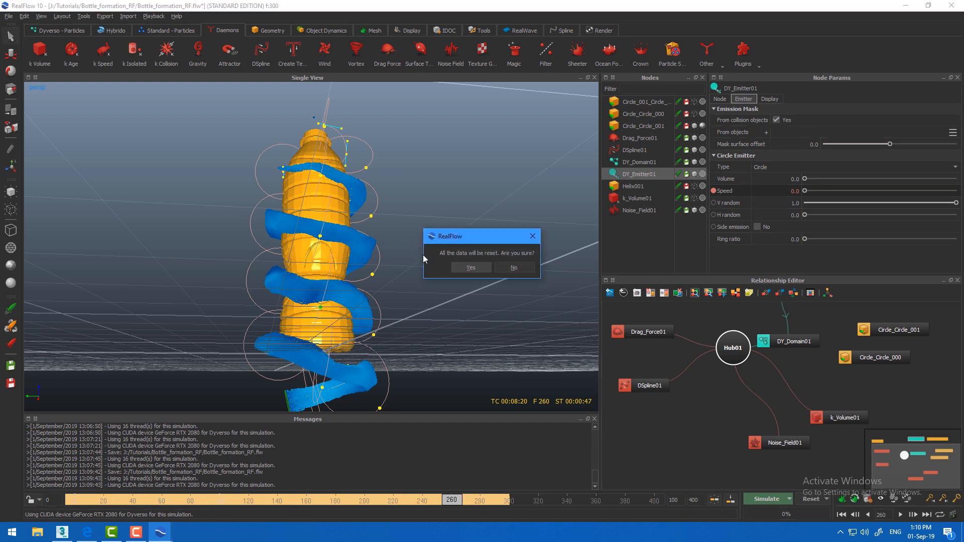
{"action": "left_click", "coordinate": [462, 267]}
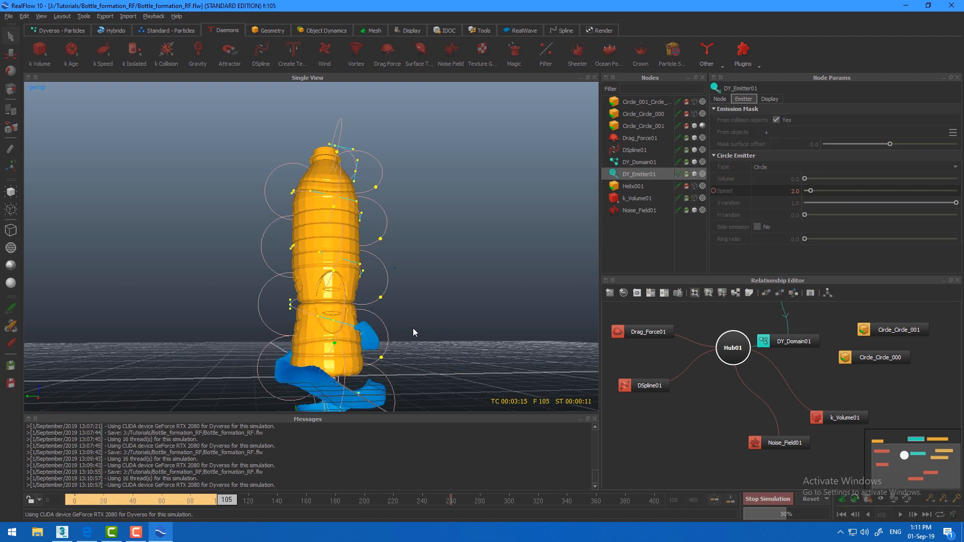
{"action": "left_click", "coordinate": [639, 163]}
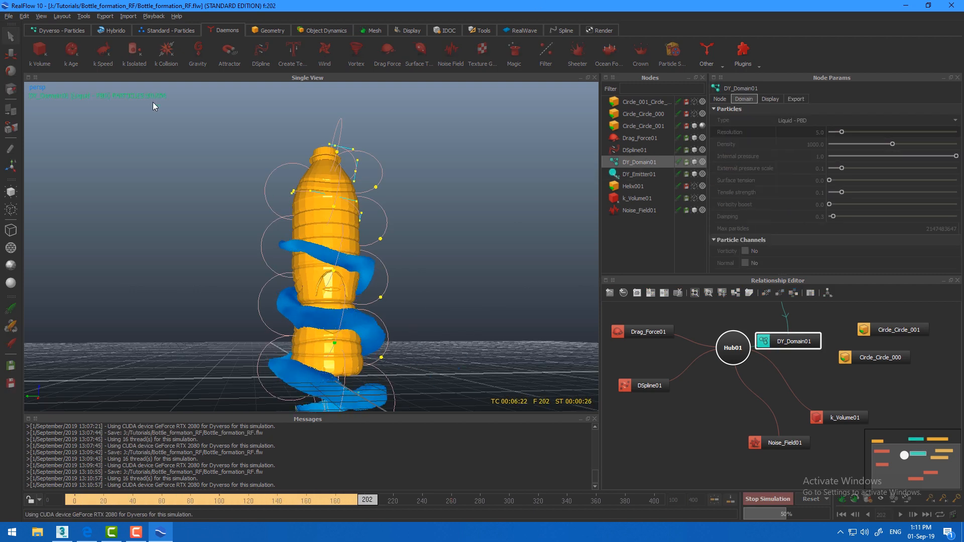
{"action": "left_click", "coordinate": [841, 532]}
{"action": "left_click", "coordinate": [132, 536]}
{"action": "left_click", "coordinate": [132, 537]}
{"action": "left_click_drag", "start_coordinate": [383, 361], "coordinate": [509, 391], "text": "alt"}
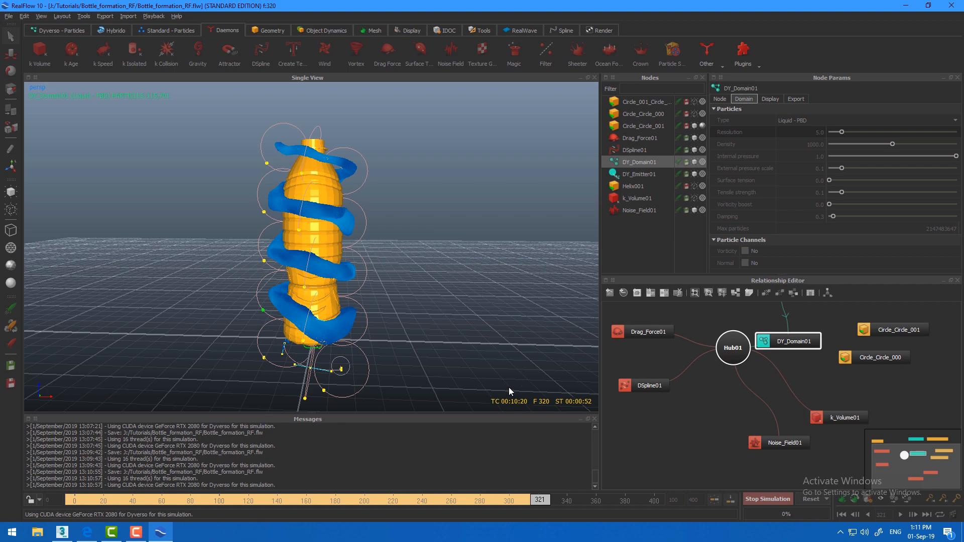
{"action": "left_click", "coordinate": [755, 499]}
{"action": "right_click_drag", "start_coordinate": [398, 340], "coordinate": [376, 391], "text": "alt"}
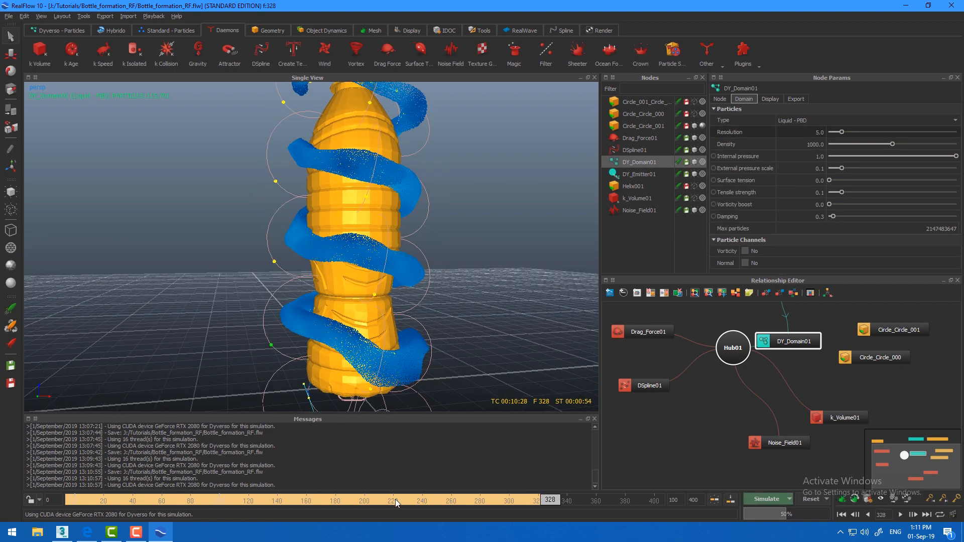
Go to frame 267, move the DY_Domain01 node aside, and connect the bottle mesh Circle_Circle_001 to Hub01
{"action": "mouse_move", "coordinate": [396, 499]}
{"action": "left_mouse_down"}
{"action": "mouse_move", "coordinate": [99, 483]}
{"action": "mouse_move", "coordinate": [529, 527]}
{"action": "mouse_move", "coordinate": [339, 506]}
{"action": "mouse_move", "coordinate": [442, 519]}
{"action": "left_mouse_up"}
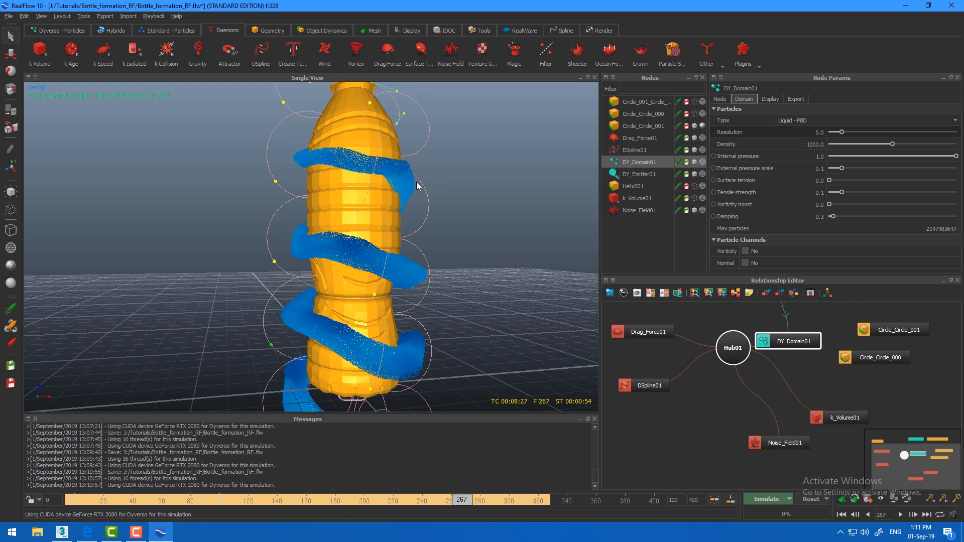
{"action": "left_click", "coordinate": [643, 126]}
{"action": "left_click_drag", "start_coordinate": [815, 341], "coordinate": [815, 310]}
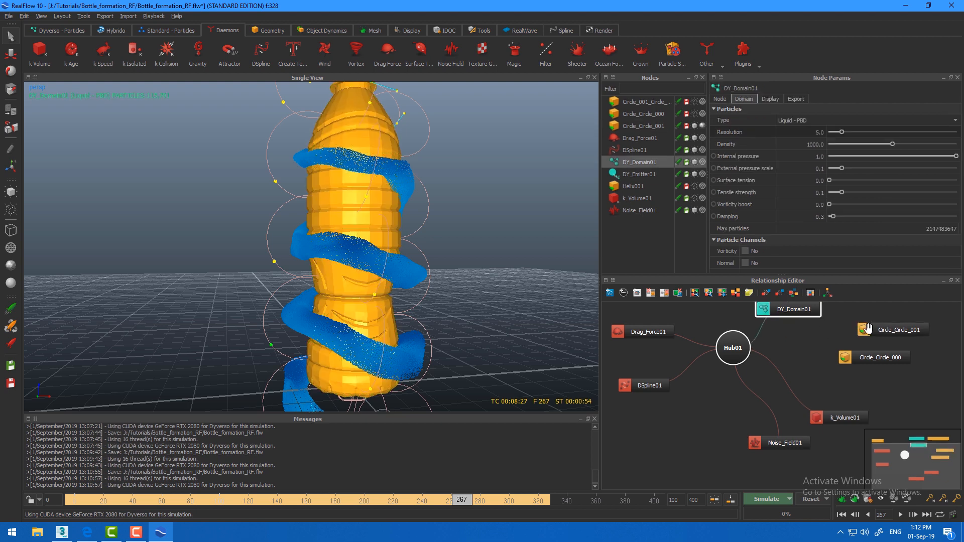
{"action": "left_click_drag", "start_coordinate": [864, 330], "coordinate": [626, 441]}
{"action": "right_click_drag", "start_coordinate": [507, 286], "coordinate": [472, 276], "text": "alt"}
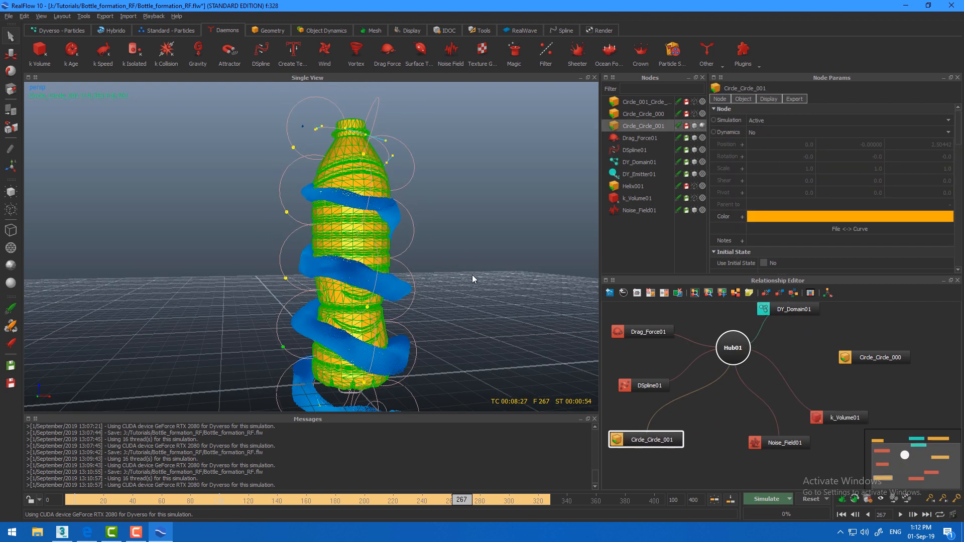
Set DY Friction to 0.05 and DY Sticky to 0.5 for the bottle mesh Circle_Circle_001
{"action": "left_click", "coordinate": [750, 99]}
{"action": "scroll", "coordinate": [817, 197], "scroll_direction": "down", "scroll_amount": 5}
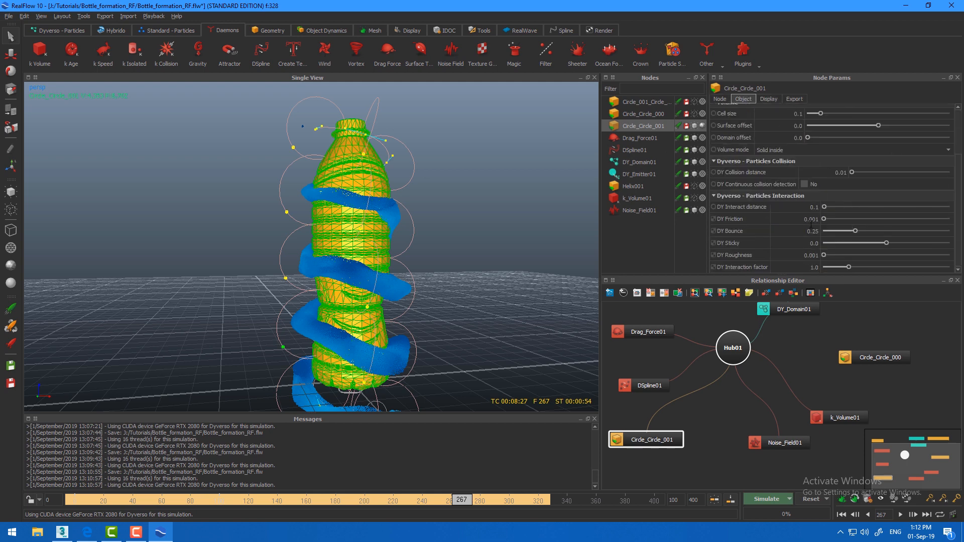
{"action": "double_click", "coordinate": [810, 219]}
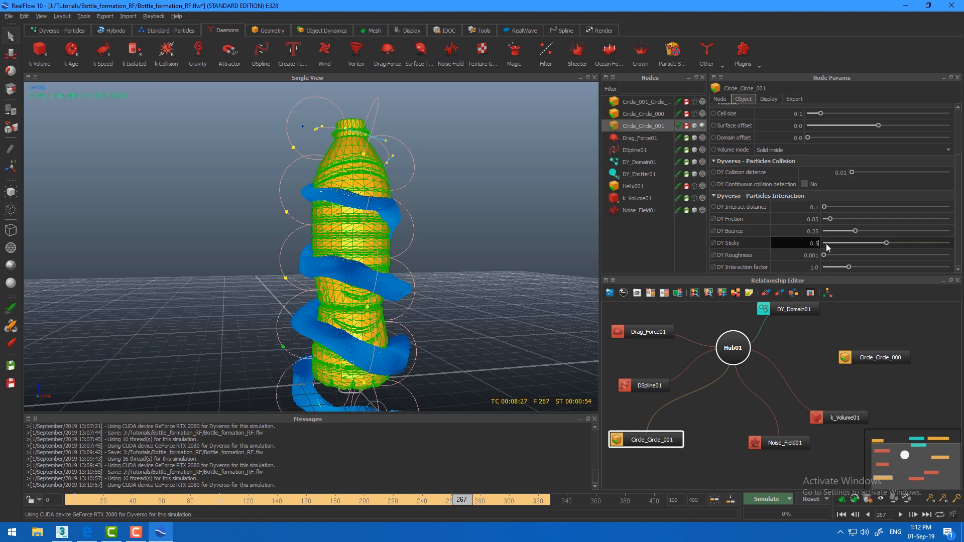
{"action": "key", "text": "Return"}
Reset the data and simulate the fluid with the bottle's new interaction values, stopping at frame 259
{"action": "scroll", "coordinate": [412, 243], "scroll_direction": "down", "scroll_amount": 3}
{"action": "left_click_drag", "start_coordinate": [413, 243], "coordinate": [364, 270], "text": "alt"}
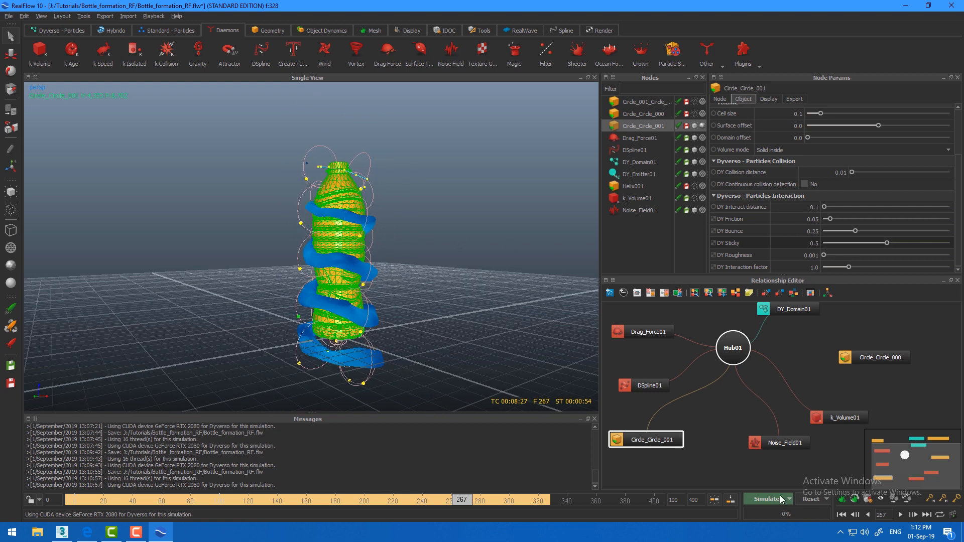
{"action": "left_click", "coordinate": [814, 499]}
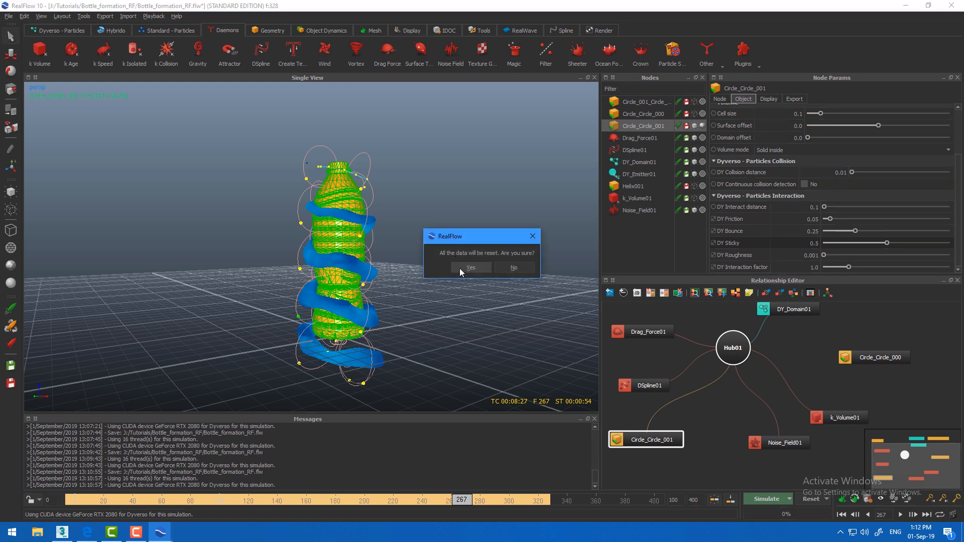
{"action": "left_click", "coordinate": [460, 269]}
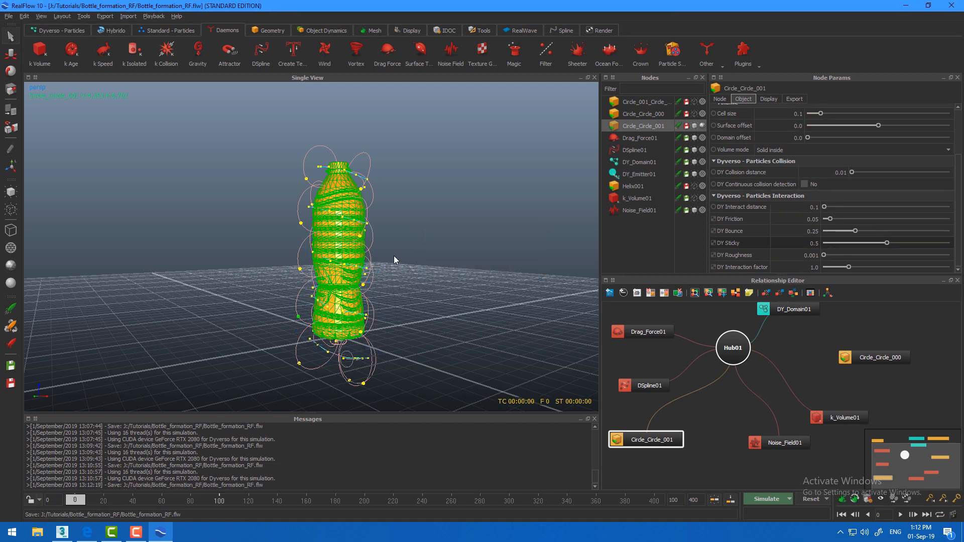
{"action": "left_click", "coordinate": [637, 162]}
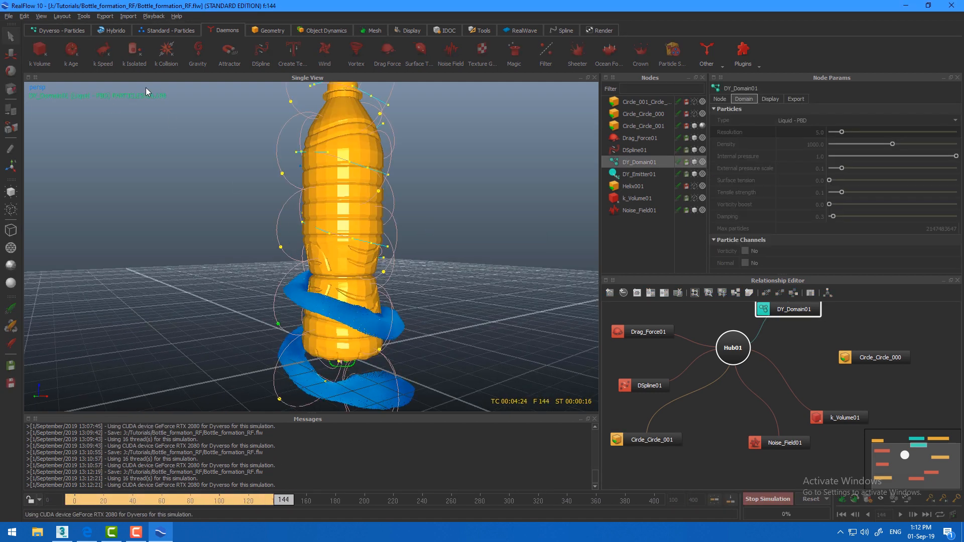
{"action": "mouse_move", "coordinate": [346, 261]}
{"action": "left_mouse_down", "text": "alt"}
{"action": "mouse_move", "coordinate": [334, 355]}
{"action": "mouse_move", "coordinate": [331, 251]}
{"action": "left_mouse_up", "text": "alt"}
{"action": "left_click", "coordinate": [643, 126]}
{"action": "scroll", "coordinate": [829, 226], "scroll_direction": "down", "scroll_amount": 10}
{"action": "scroll", "coordinate": [329, 330], "scroll_direction": "up", "scroll_amount": 3}
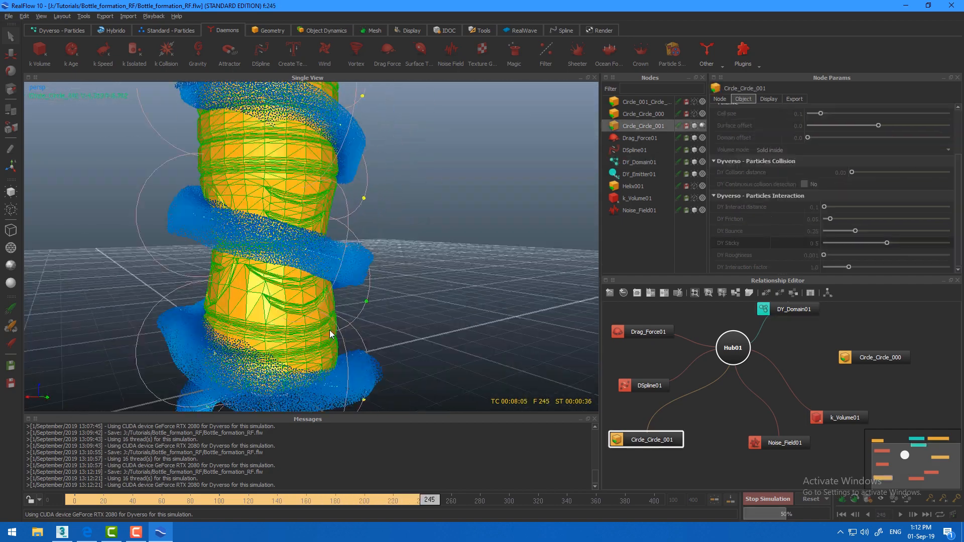
{"action": "left_click_drag", "start_coordinate": [329, 330], "coordinate": [281, 321], "text": "alt"}
{"action": "left_click", "coordinate": [751, 499]}
{"action": "left_click_drag", "start_coordinate": [374, 309], "coordinate": [315, 310], "text": "alt"}
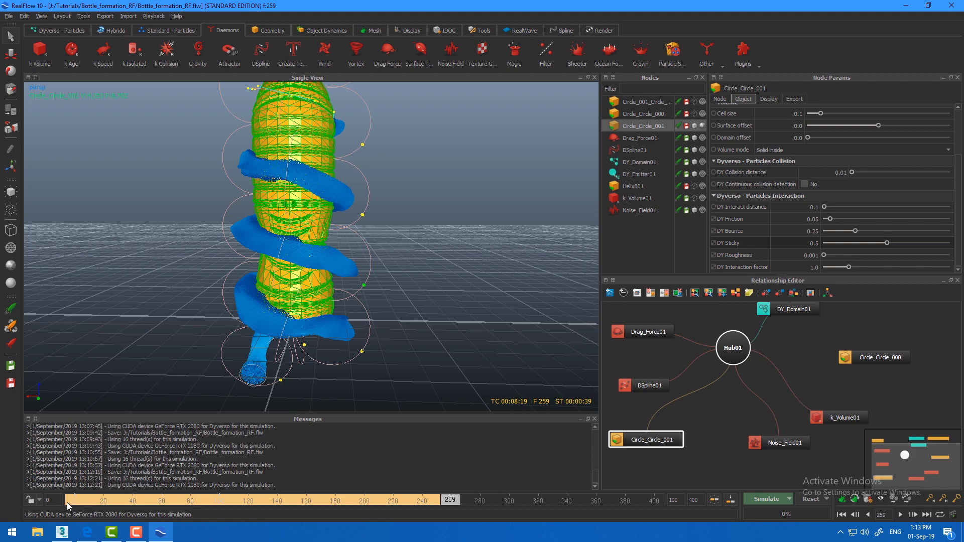
Return to the start of the timeline and reposition the DSpline's control points around the bottle, undoing the last node move
{"action": "left_click", "coordinate": [67, 502]}
{"action": "left_click_drag", "start_coordinate": [281, 382], "coordinate": [402, 377], "text": "alt"}
{"action": "left_click", "coordinate": [274, 338]}
{"action": "left_click_drag", "start_coordinate": [176, 362], "coordinate": [256, 307], "text": "alt"}
{"action": "left_click", "coordinate": [249, 257]}
{"action": "left_click_drag", "start_coordinate": [251, 257], "coordinate": [262, 141], "text": "alt"}
{"action": "left_click", "coordinate": [246, 161]}
{"action": "left_click_drag", "start_coordinate": [392, 201], "coordinate": [402, 221], "text": "alt"}
{"action": "left_click", "coordinate": [250, 194]}
{"action": "left_click_drag", "start_coordinate": [249, 194], "coordinate": [373, 305], "text": "alt"}
{"action": "left_click", "coordinate": [317, 151]}
{"action": "key", "text": "ctrl+z"}
{"action": "left_click", "coordinate": [282, 242]}
Save the scene and simulate the fluid through frame 400, inspecting the spiral around the bottle from several angles
{"action": "key", "text": "ctrl+s"}
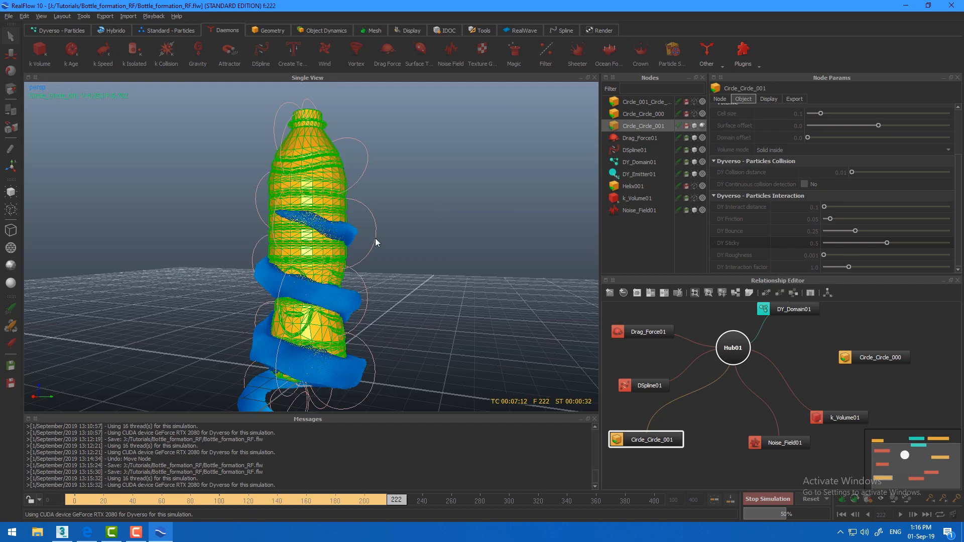
{"action": "scroll", "coordinate": [398, 267], "scroll_direction": "down", "scroll_amount": 3}
{"action": "left_click_drag", "start_coordinate": [377, 243], "coordinate": [315, 208], "text": "alt"}
{"action": "scroll", "coordinate": [407, 281], "scroll_direction": "up", "scroll_amount": 4}
{"action": "scroll", "coordinate": [297, 243], "scroll_direction": "down", "scroll_amount": 2}
{"action": "left_click", "coordinate": [321, 216], "text": "alt"}
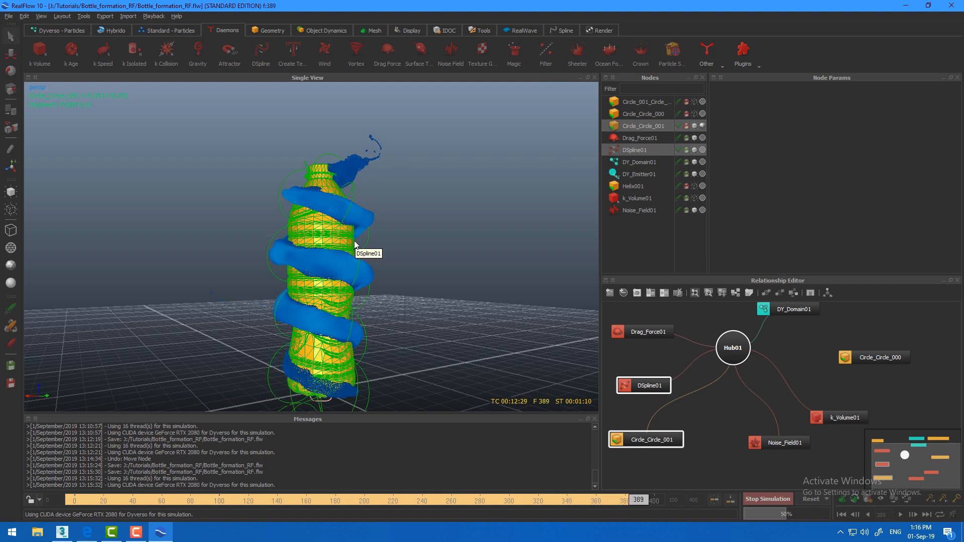
{"action": "left_click_drag", "start_coordinate": [423, 118], "coordinate": [342, 174], "text": "alt"}
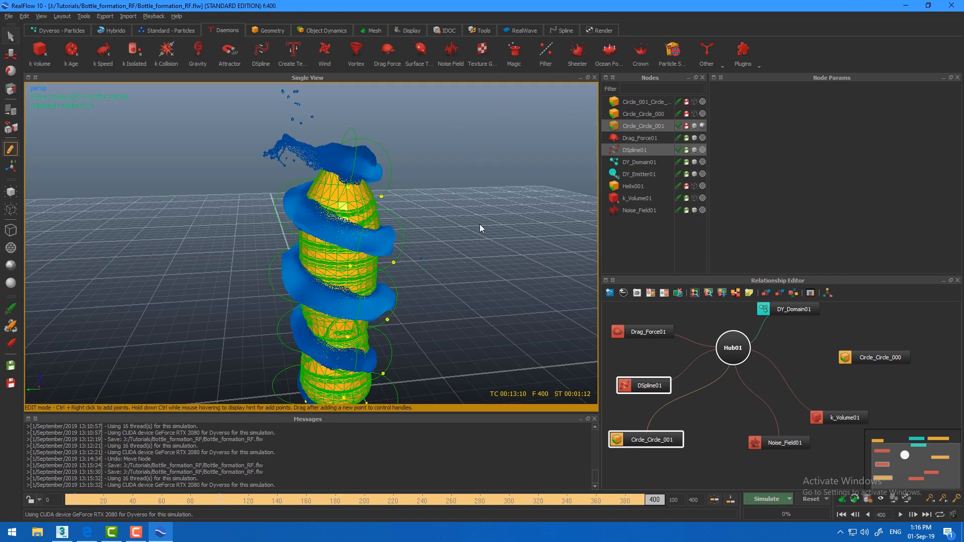
{"action": "left_click_drag", "start_coordinate": [480, 228], "coordinate": [428, 157], "text": "alt"}
Add a Magic daemon to the scene, reset the simulation data, and save the file
{"action": "left_click", "coordinate": [513, 51]}
{"action": "middle_click_drag", "start_coordinate": [388, 361], "coordinate": [379, 334], "text": "alt"}
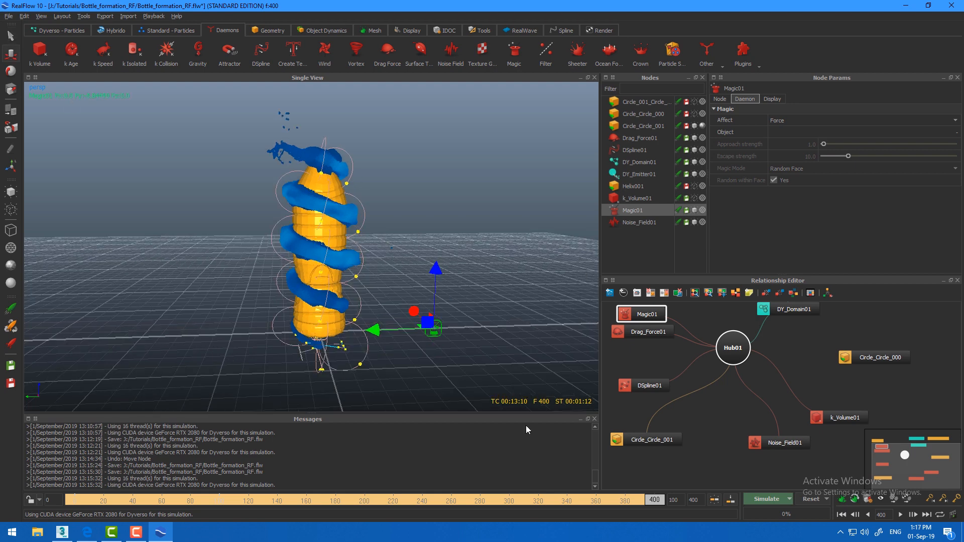
{"action": "left_click", "coordinate": [810, 500]}
{"action": "left_click", "coordinate": [464, 268]}
{"action": "key", "text": "ctrl+s"}
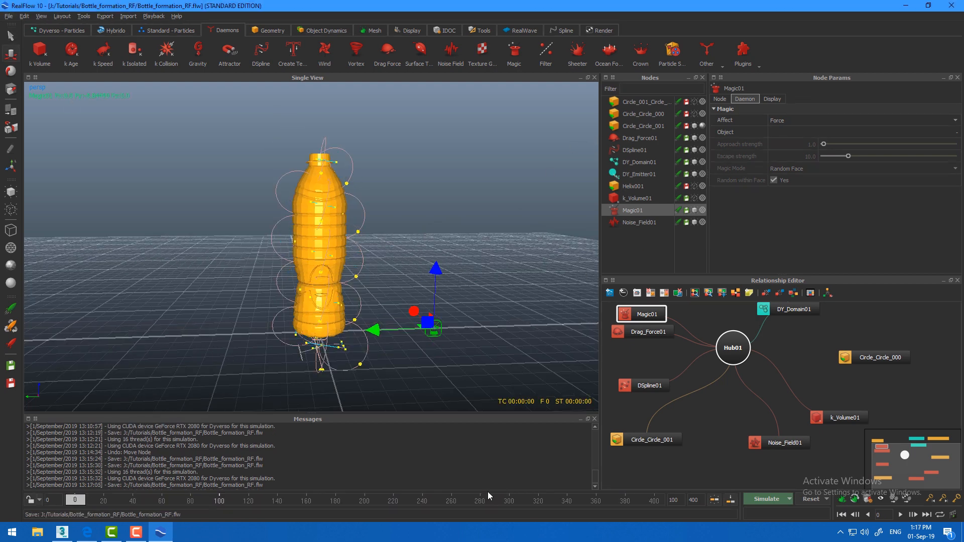
On frame 310, keyframe DSpline01's vortex strength at 0.2, axial strength at 0.5, and radial strength at 4.0
{"action": "left_click_drag", "start_coordinate": [452, 507], "coordinate": [537, 502]}
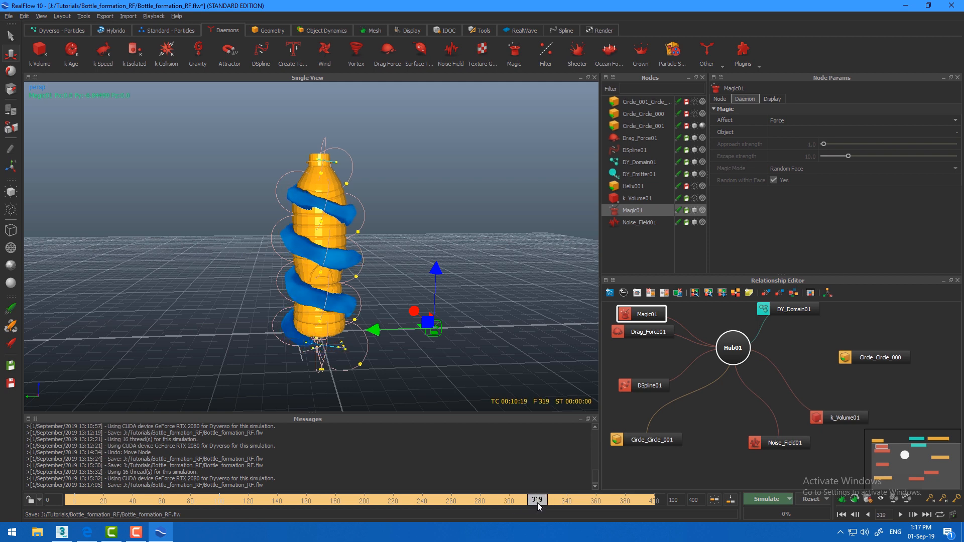
{"action": "left_click", "coordinate": [635, 150]}
{"action": "scroll", "coordinate": [814, 190], "scroll_direction": "down", "scroll_amount": 2}
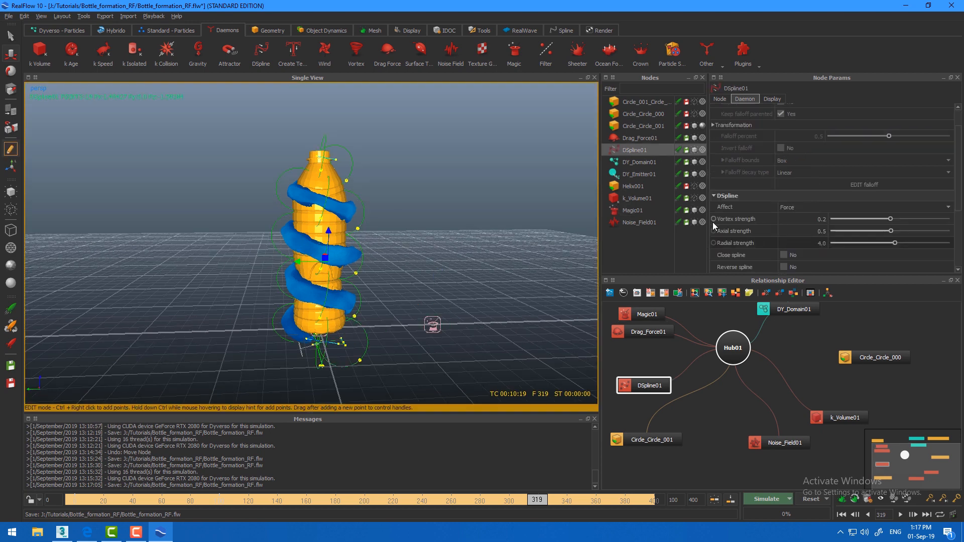
{"action": "left_click", "coordinate": [532, 501]}
{"action": "left_click_drag", "start_coordinate": [529, 501], "coordinate": [523, 503]}
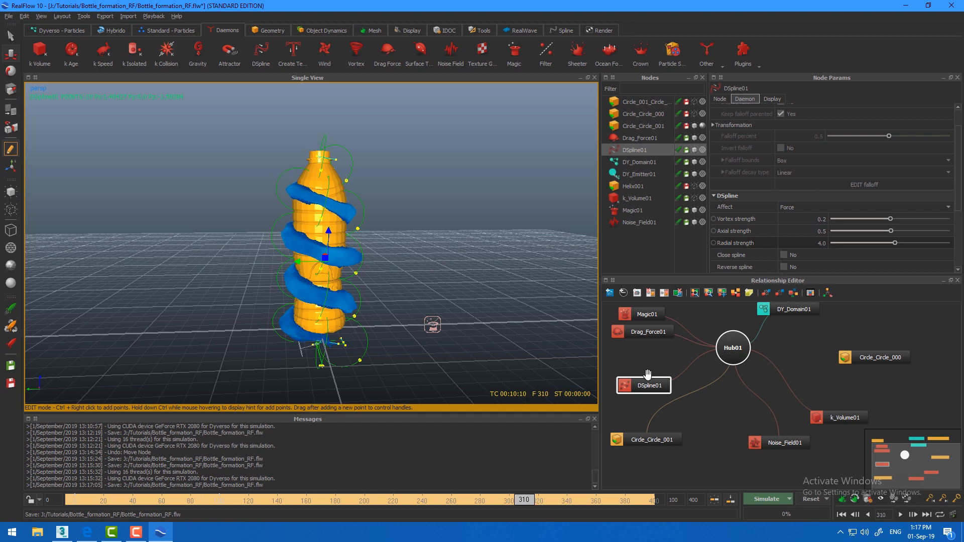
{"action": "left_click", "coordinate": [713, 219]}
{"action": "left_click", "coordinate": [714, 231]}
{"action": "left_click", "coordinate": [713, 243]}
On frame 320, keyframe DSpline01's vortex, axial, and radial strengths at 0.0, and save the scene
{"action": "mouse_move", "coordinate": [521, 503]}
{"action": "left_mouse_down"}
{"action": "mouse_move", "coordinate": [549, 501]}
{"action": "mouse_move", "coordinate": [538, 501]}
{"action": "left_mouse_up"}
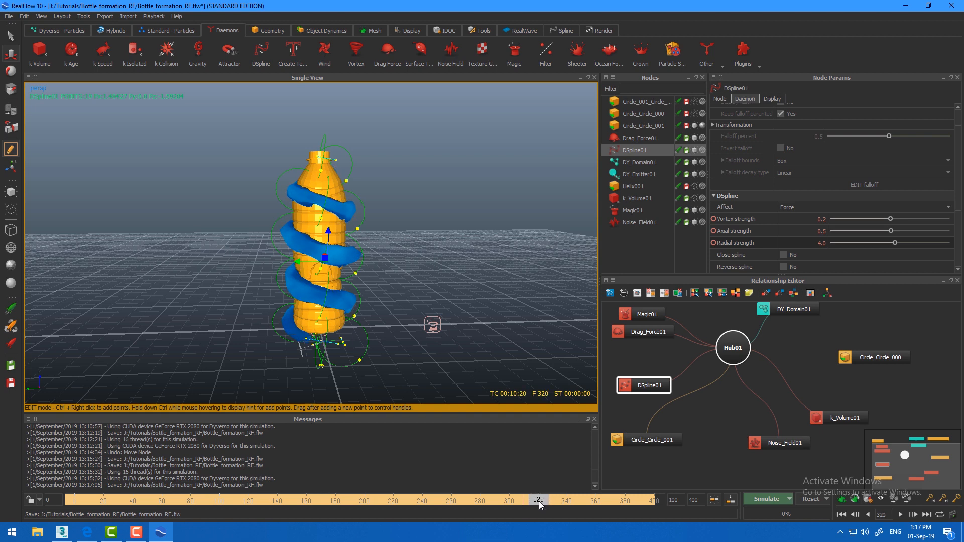
{"action": "double_click", "coordinate": [818, 220]}
{"action": "type", "text": "0"}
{"action": "key", "text": "Tab"}
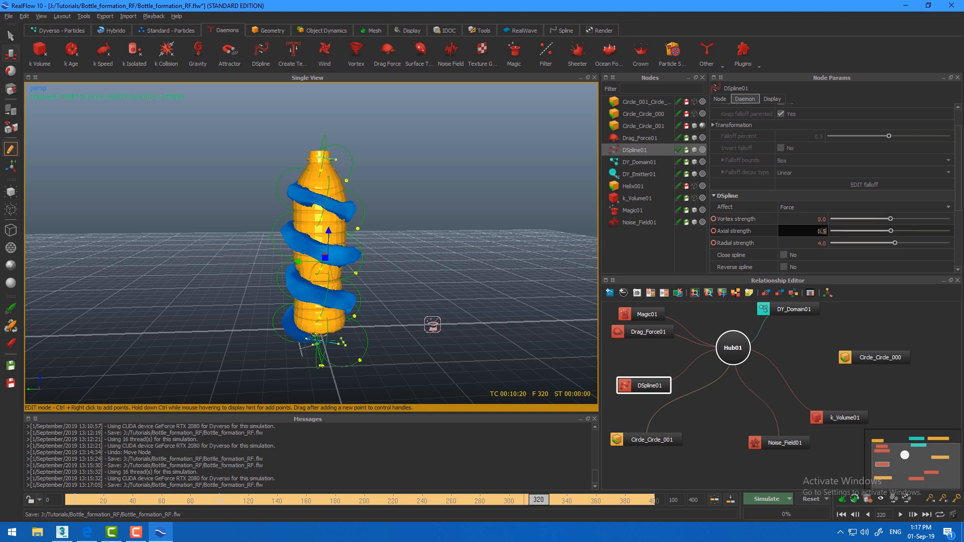
{"action": "type", "text": "0"}
{"action": "key", "text": "Tab"}
{"action": "type", "text": "0"}
{"action": "left_click", "coordinate": [713, 219]}
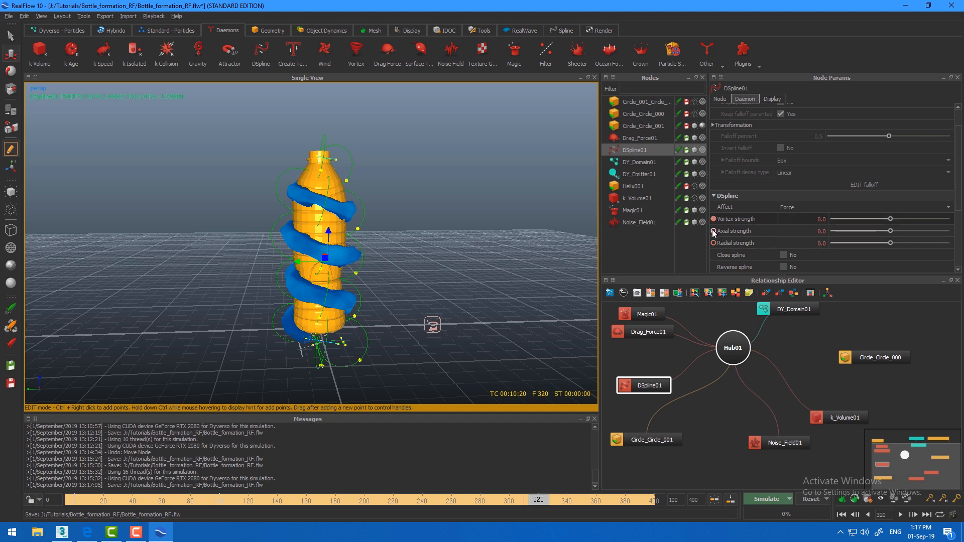
{"action": "left_click", "coordinate": [714, 231]}
{"action": "left_click", "coordinate": [714, 243]}
{"action": "key", "text": "ctrl+s"}
Save the scene, go to frame 300, and assign the bottle mesh Circle_Circle_001 as Magic01's object
{"action": "left_click_drag", "start_coordinate": [535, 505], "coordinate": [510, 505]}
{"action": "left_click", "coordinate": [461, 364]}
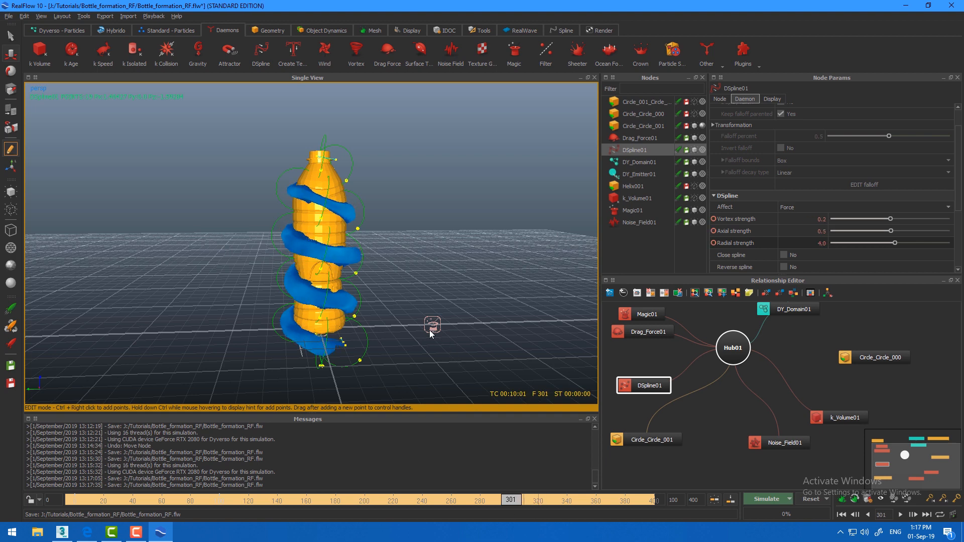
{"action": "scroll", "coordinate": [430, 324], "scroll_direction": "up", "scroll_amount": 3}
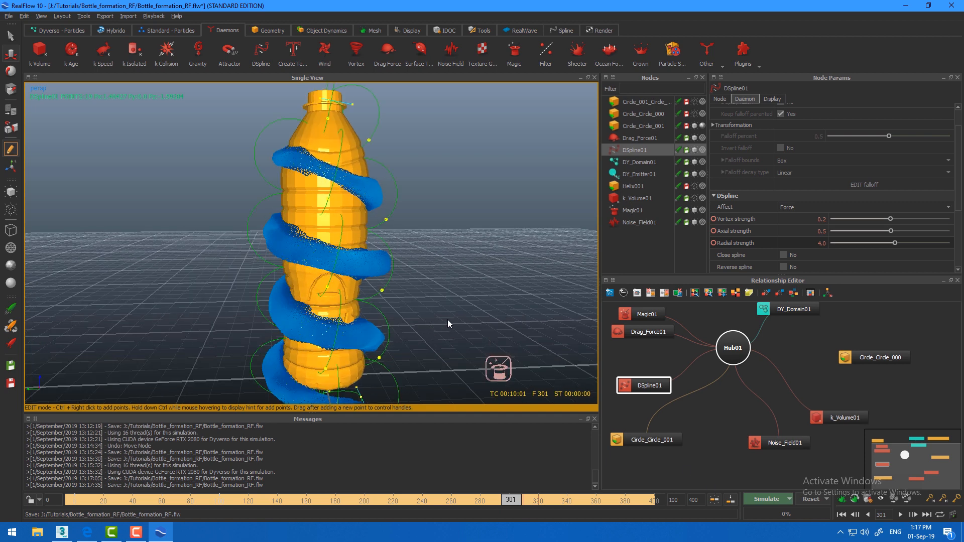
{"action": "left_click", "coordinate": [636, 211]}
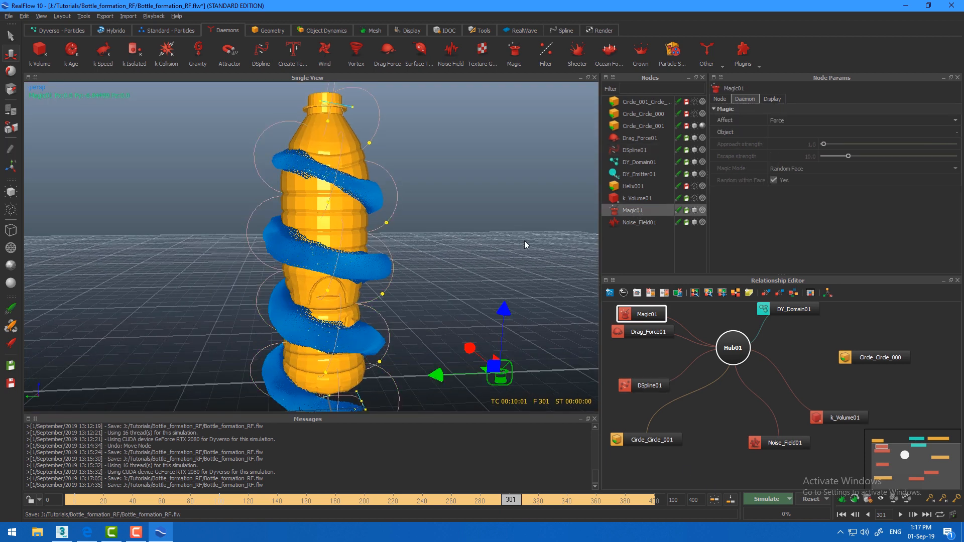
{"action": "key", "text": "ctrl+s"}
{"action": "left_click", "coordinate": [855, 514]}
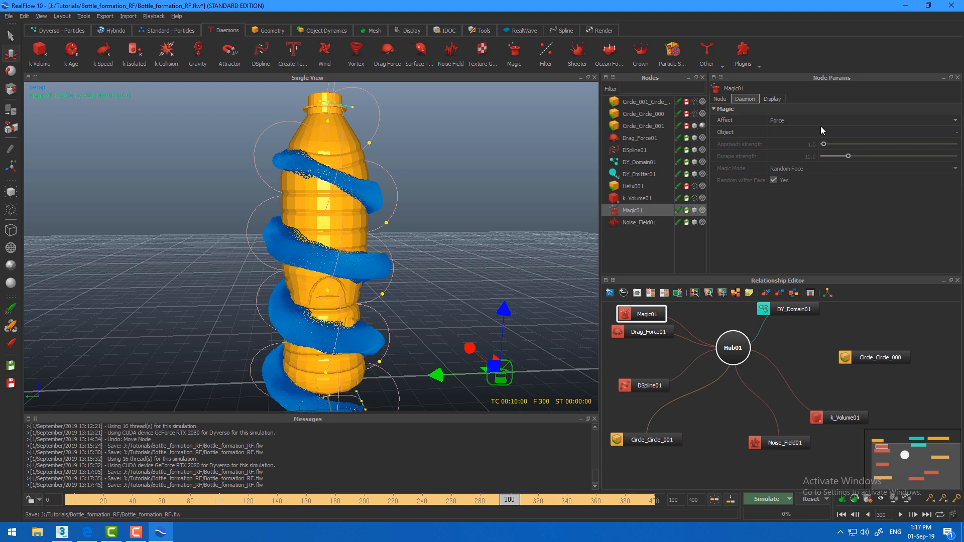
{"action": "left_click", "coordinate": [862, 130]}
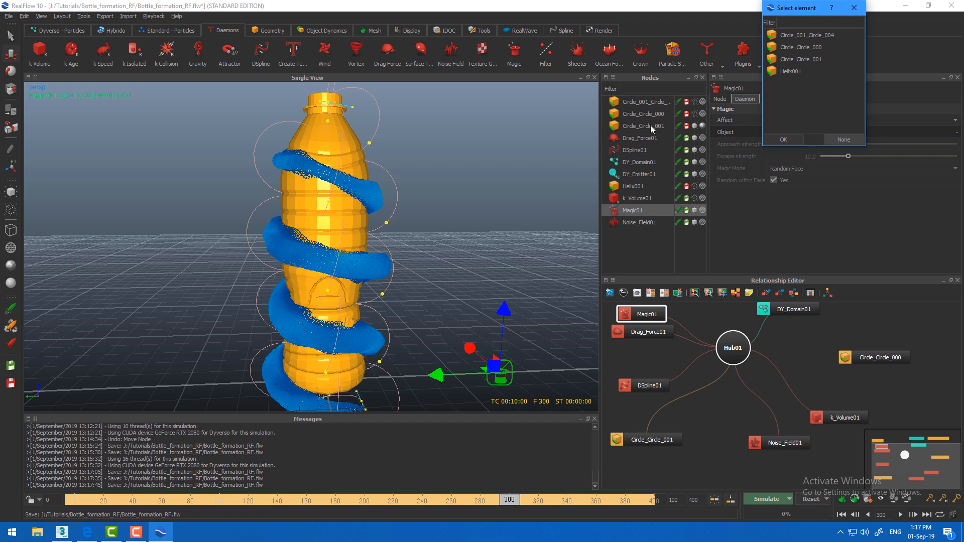
{"action": "double_click", "coordinate": [798, 59]}
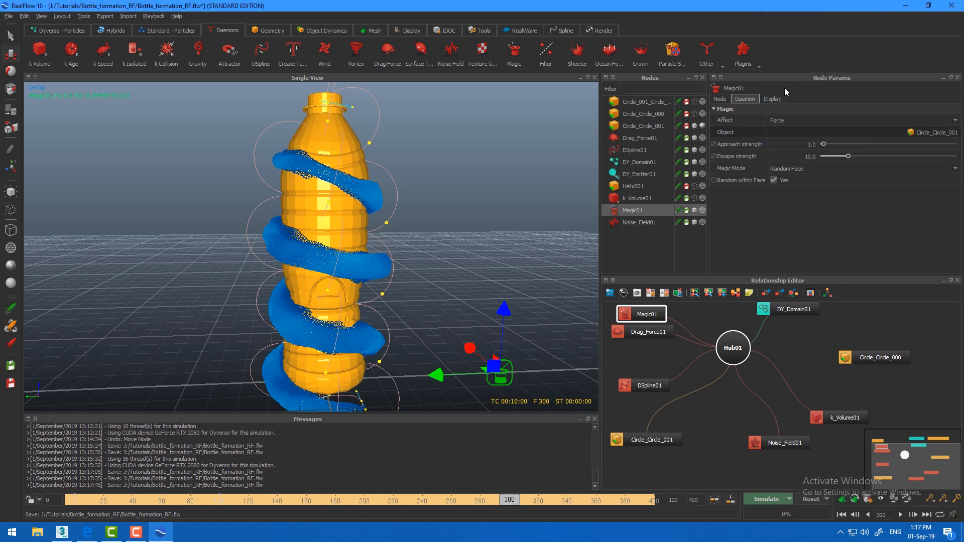
Set Magic01's approach strength to 25, escape strength to 100, and Magic Mode to Nearest Face, with Random within Face off
{"action": "double_click", "coordinate": [809, 144]}
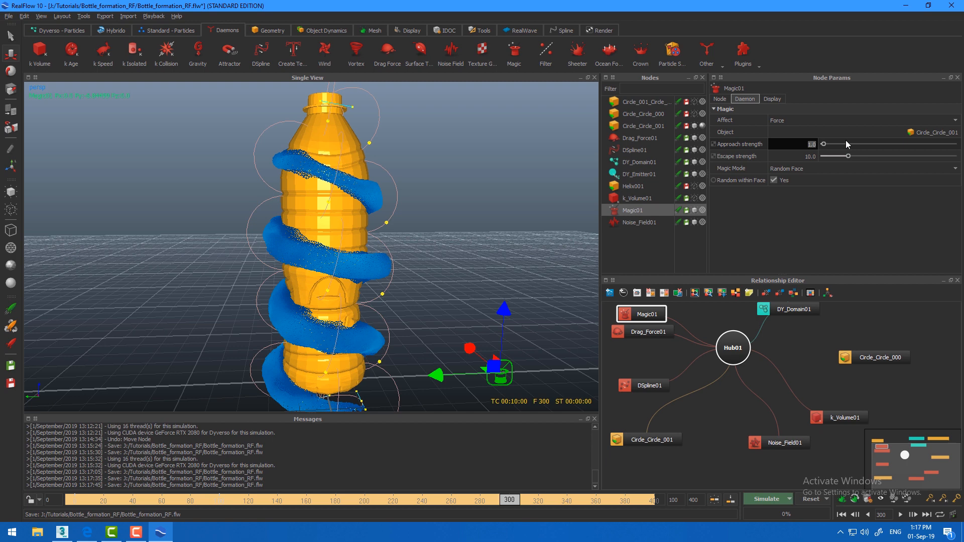
{"action": "type", "text": "25"}
{"action": "key", "text": "Tab"}
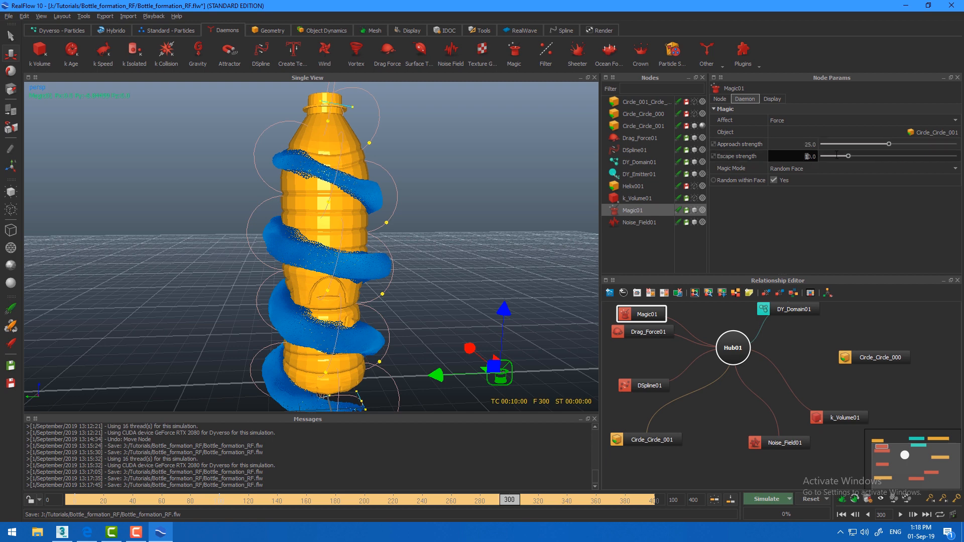
{"action": "left_click", "coordinate": [796, 170]}
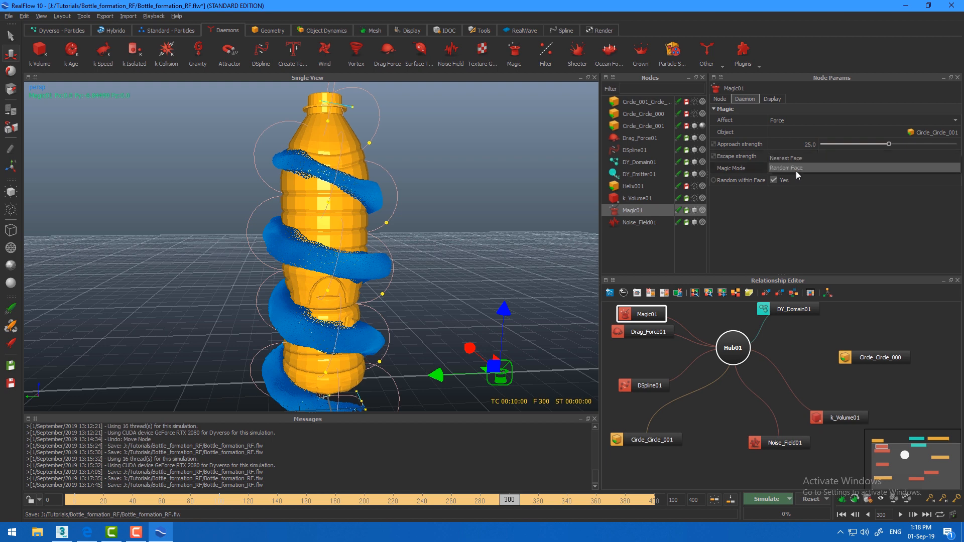
{"action": "left_click", "coordinate": [796, 159]}
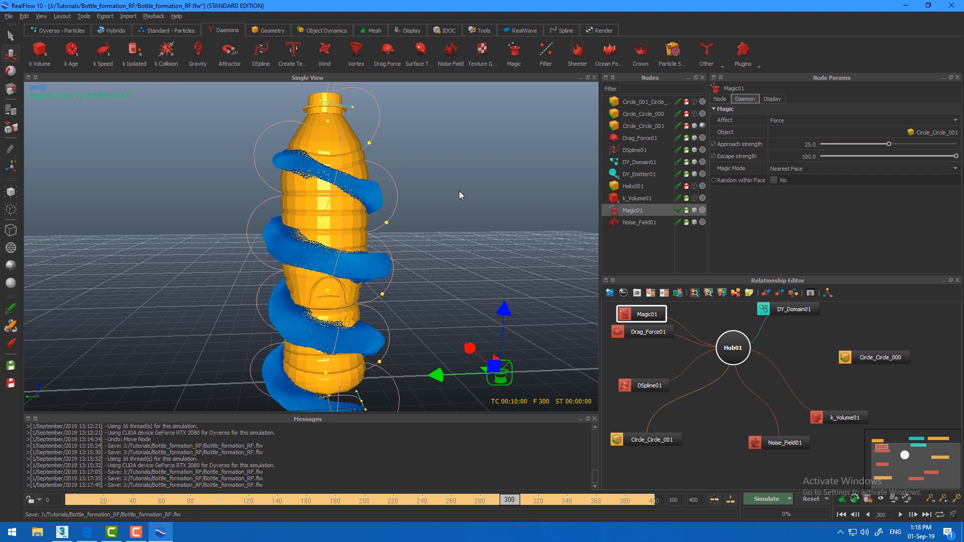
On frame 320, keyframe Magic01's approach strength at 25.0 and escape strength at 100.0
{"action": "scroll", "coordinate": [388, 201], "scroll_direction": "down", "scroll_amount": 3}
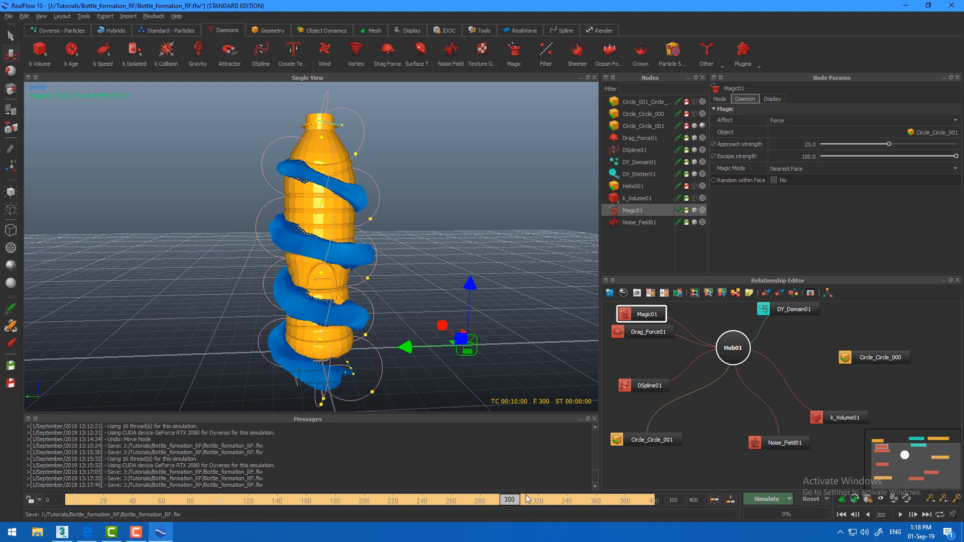
{"action": "mouse_move", "coordinate": [523, 501]}
{"action": "left_mouse_down"}
{"action": "mouse_move", "coordinate": [550, 503]}
{"action": "mouse_move", "coordinate": [538, 503]}
{"action": "left_mouse_up"}
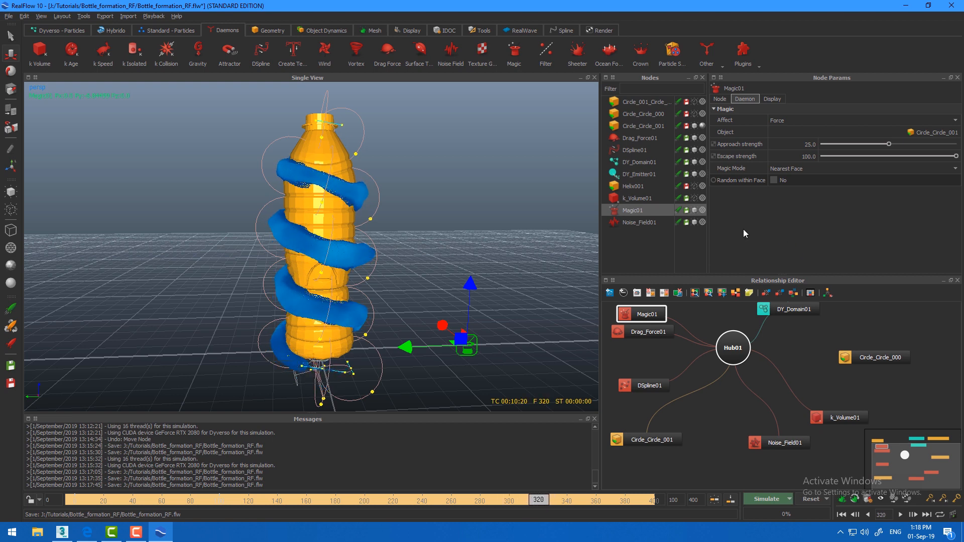
{"action": "left_click", "coordinate": [713, 144]}
{"action": "left_click", "coordinate": [713, 156]}
On frame 300, lower Magic01's approach strength to about 5.1 and reduce its escape strength
{"action": "left_click_drag", "start_coordinate": [535, 502], "coordinate": [511, 507]}
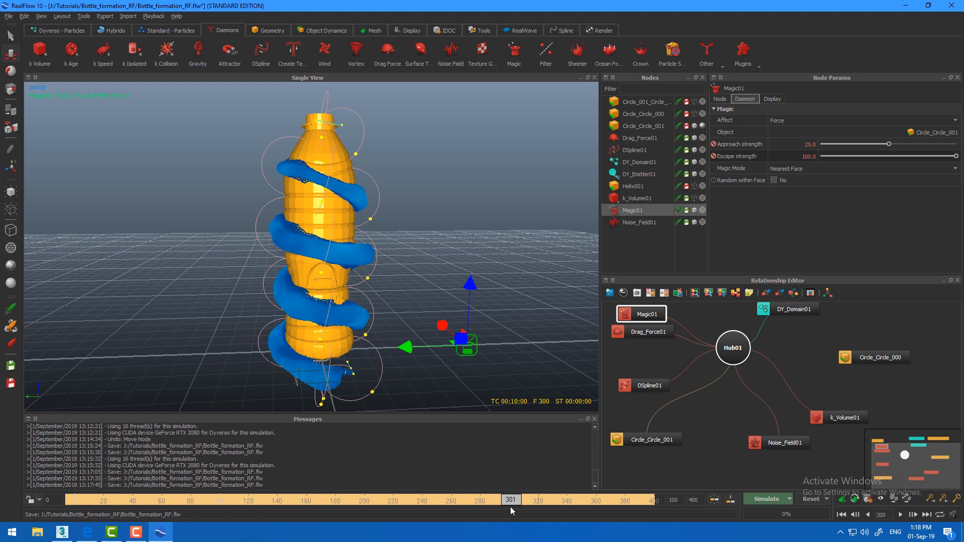
{"action": "left_click", "coordinate": [854, 515]}
{"action": "left_click_drag", "start_coordinate": [890, 144], "coordinate": [835, 145]}
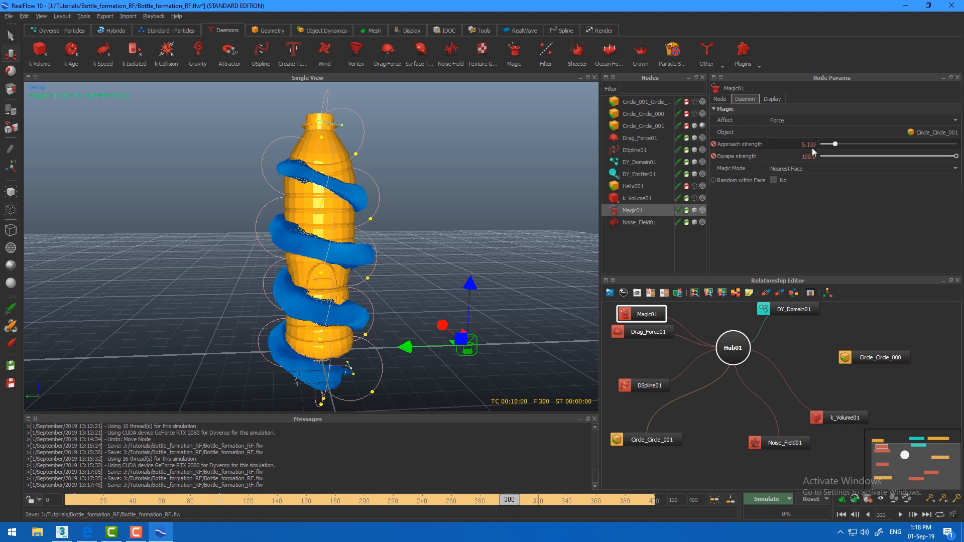
{"action": "left_click_drag", "start_coordinate": [956, 156], "coordinate": [807, 159]}
Keyframe Magic01's Simulation state as Active on frame 300 and Inactive on frame 299
{"action": "left_click", "coordinate": [721, 99]}
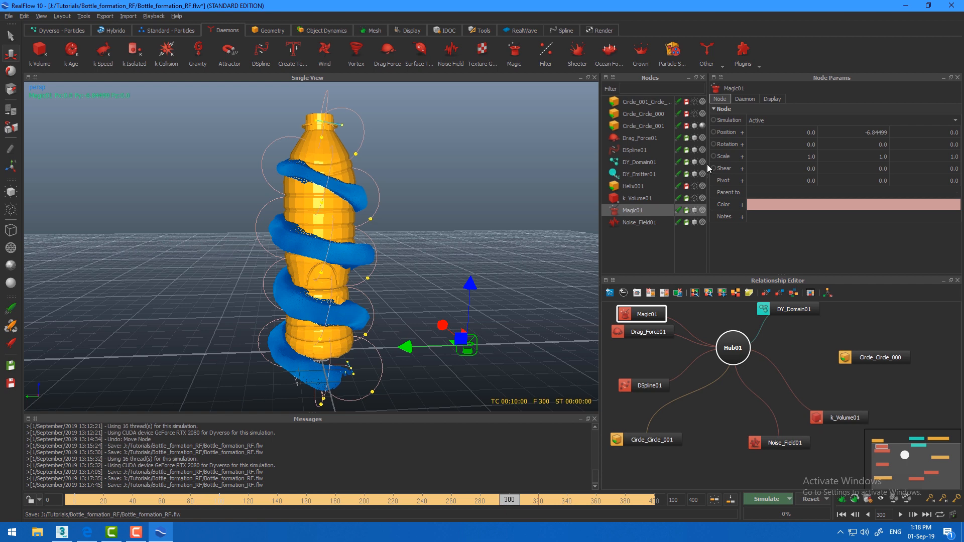
{"action": "left_click", "coordinate": [766, 123]}
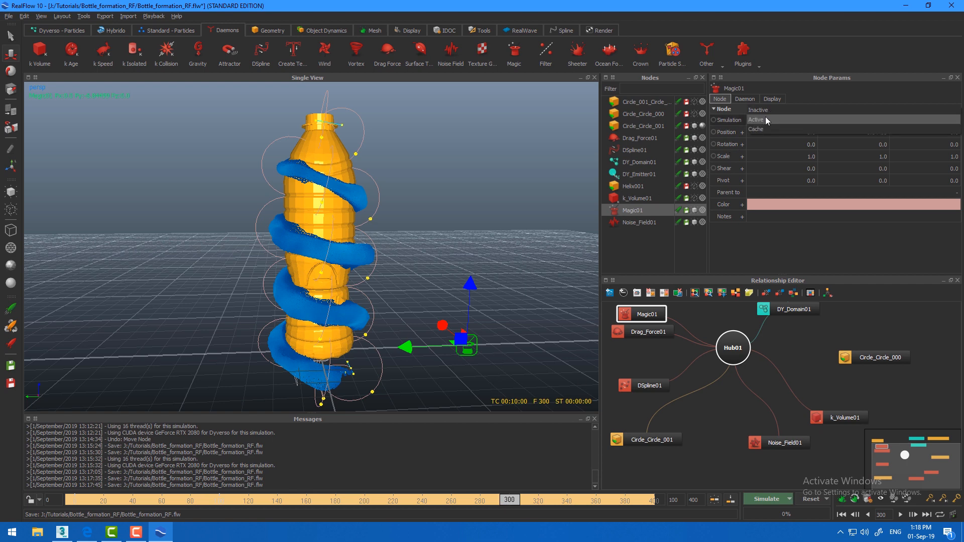
{"action": "left_click", "coordinate": [761, 119]}
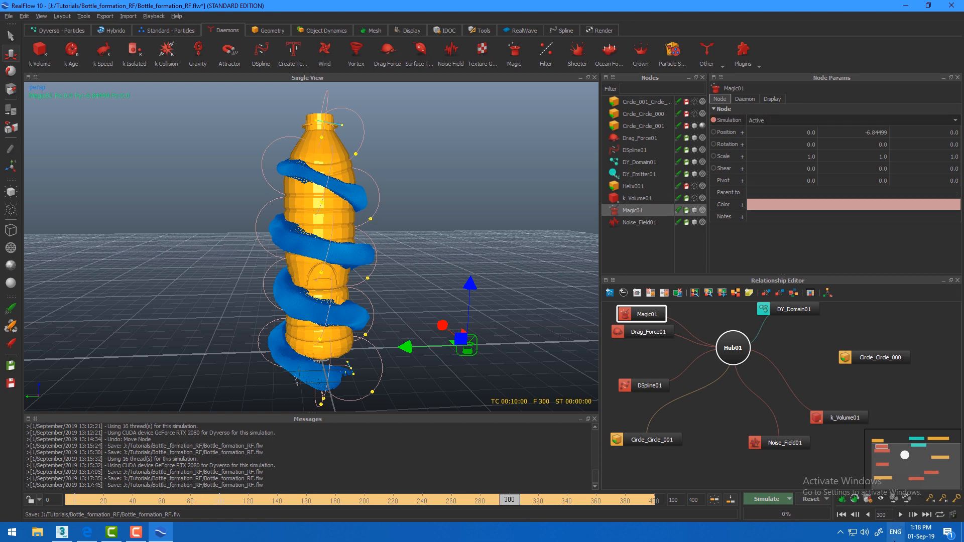
{"action": "left_click", "coordinate": [855, 515]}
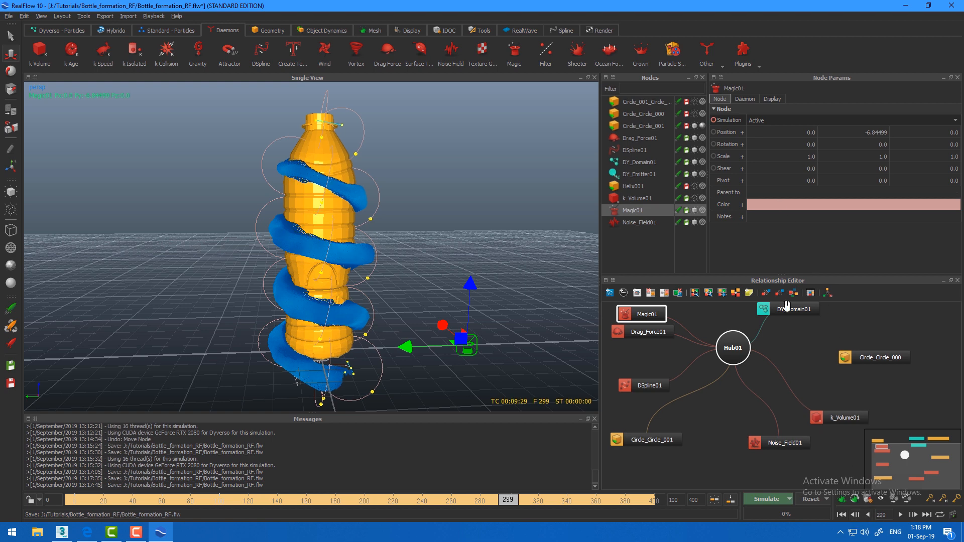
{"action": "left_click", "coordinate": [773, 120]}
{"action": "left_click", "coordinate": [769, 109]}
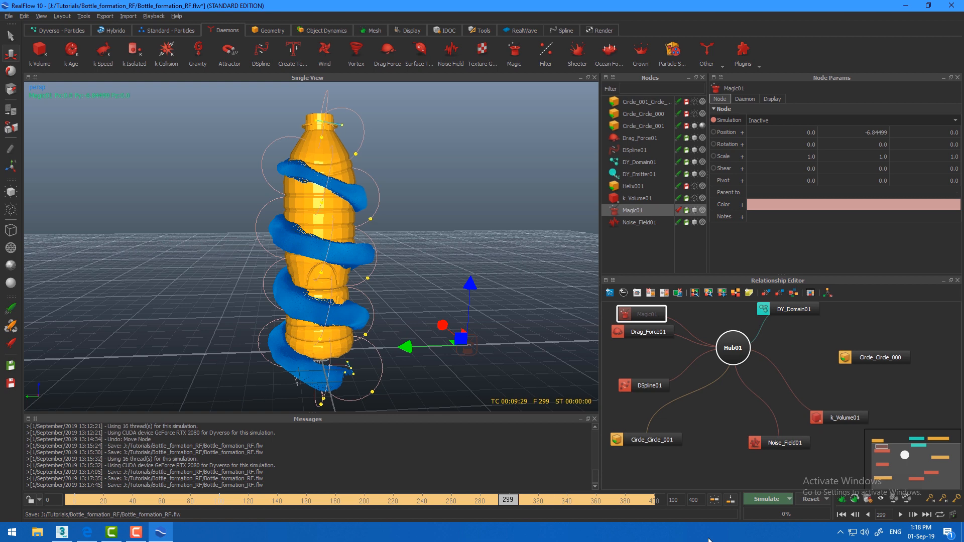
Reset the data and rerun the simulation to about frame 321, examining how the fluid gathers on the bottle
{"action": "left_click", "coordinate": [767, 498]}
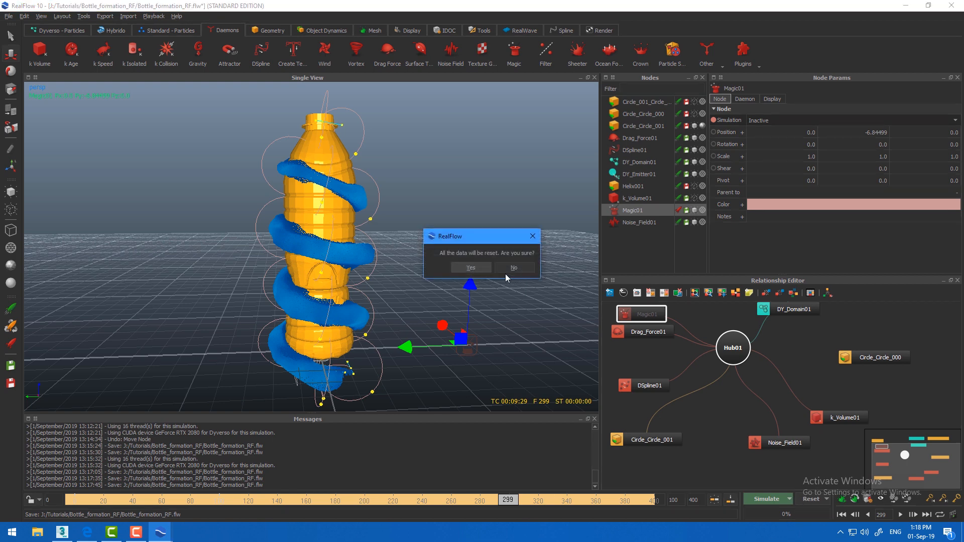
{"action": "left_click", "coordinate": [471, 270]}
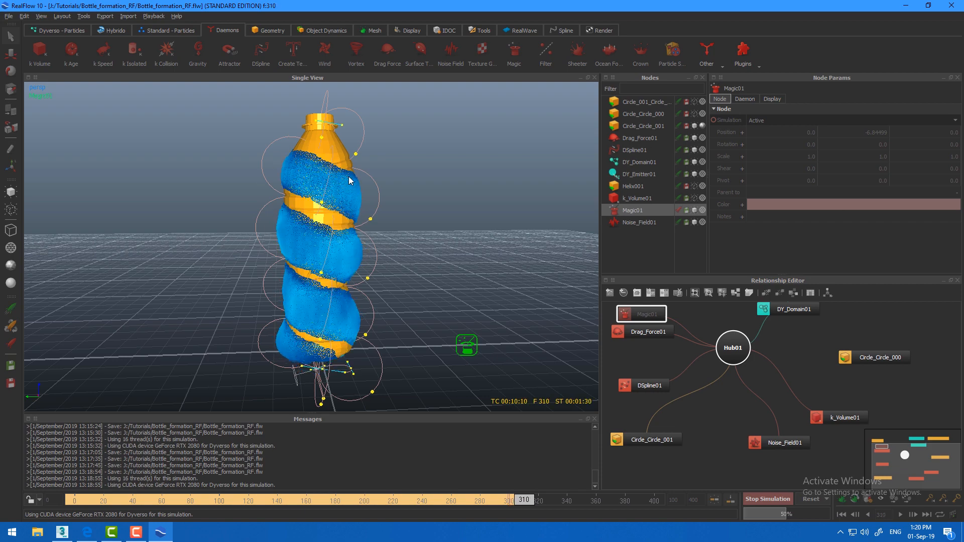
{"action": "left_click_drag", "start_coordinate": [325, 189], "coordinate": [306, 222], "text": "alt"}
{"action": "scroll", "coordinate": [409, 175], "scroll_direction": "up", "scroll_amount": 3}
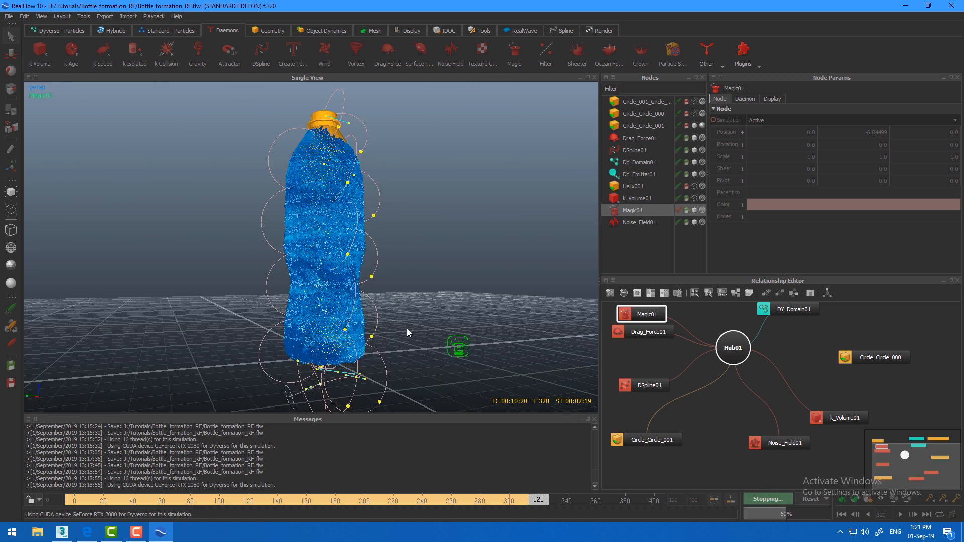
{"action": "scroll", "coordinate": [372, 296], "scroll_direction": "up", "scroll_amount": 2}
{"action": "left_click_drag", "start_coordinate": [371, 292], "coordinate": [347, 306], "text": "alt"}
{"action": "left_click", "coordinate": [346, 306]}
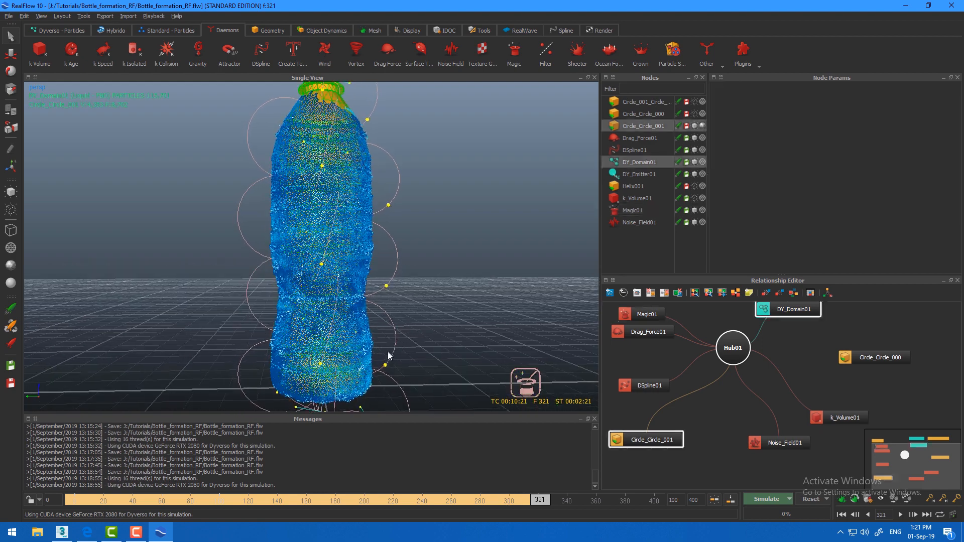
Return to frame 295 on the timeline and save the scene
{"action": "scroll", "coordinate": [386, 351], "scroll_direction": "down", "scroll_amount": 2}
{"action": "mouse_move", "coordinate": [476, 500]}
{"action": "left_mouse_down"}
{"action": "mouse_move", "coordinate": [42, 475]}
{"action": "mouse_move", "coordinate": [467, 496]}
{"action": "mouse_move", "coordinate": [550, 489]}
{"action": "mouse_move", "coordinate": [477, 500]}
{"action": "mouse_move", "coordinate": [534, 499]}
{"action": "mouse_move", "coordinate": [506, 487]}
{"action": "left_mouse_up"}
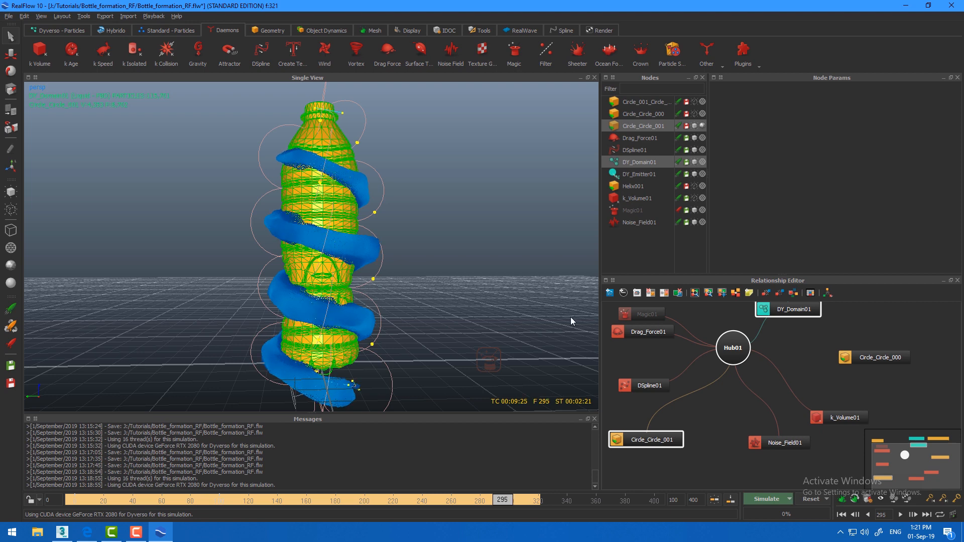
{"action": "key", "text": "ctrl+s"}
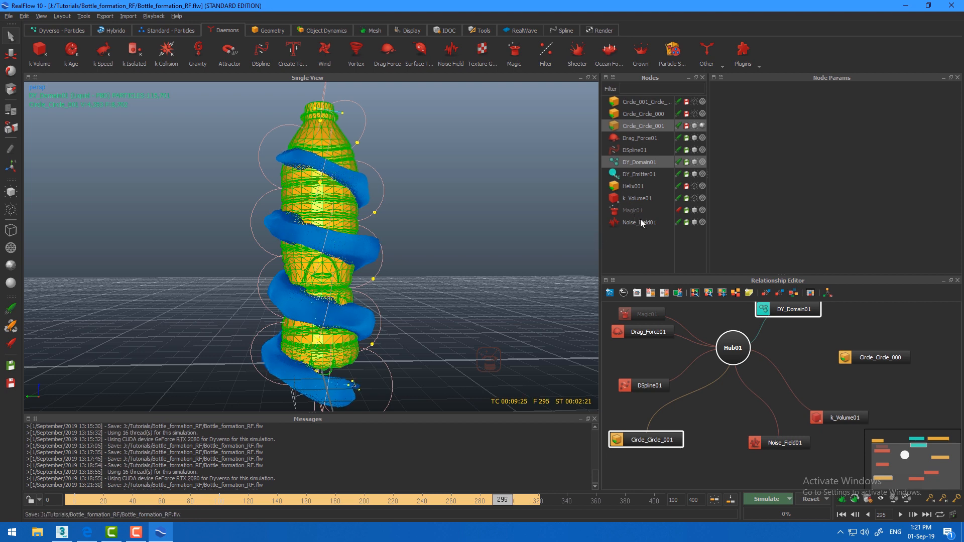
In Magic01's approach strength curve, move the end key to frame 350 and set its value to 10
{"action": "left_click", "coordinate": [640, 210]}
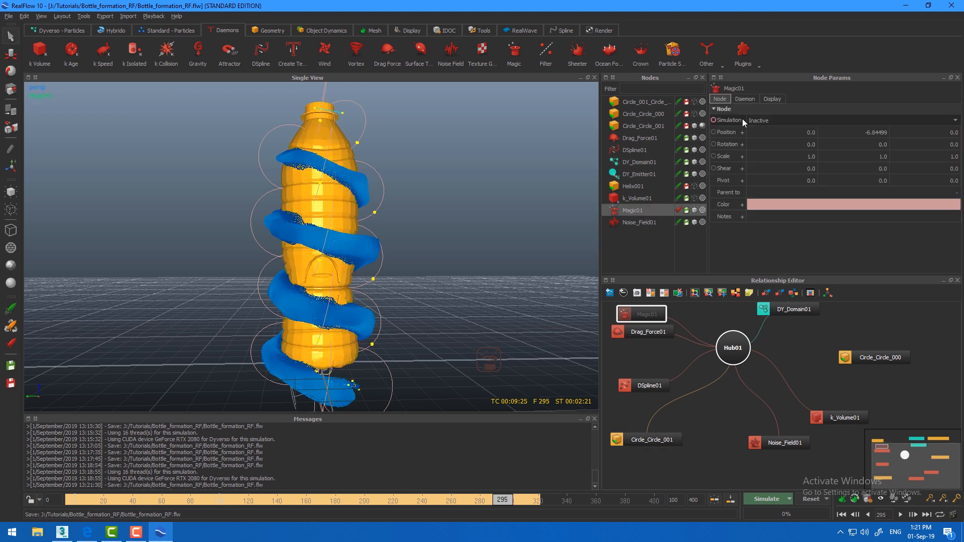
{"action": "left_click", "coordinate": [744, 99]}
{"action": "right_click", "coordinate": [743, 144]}
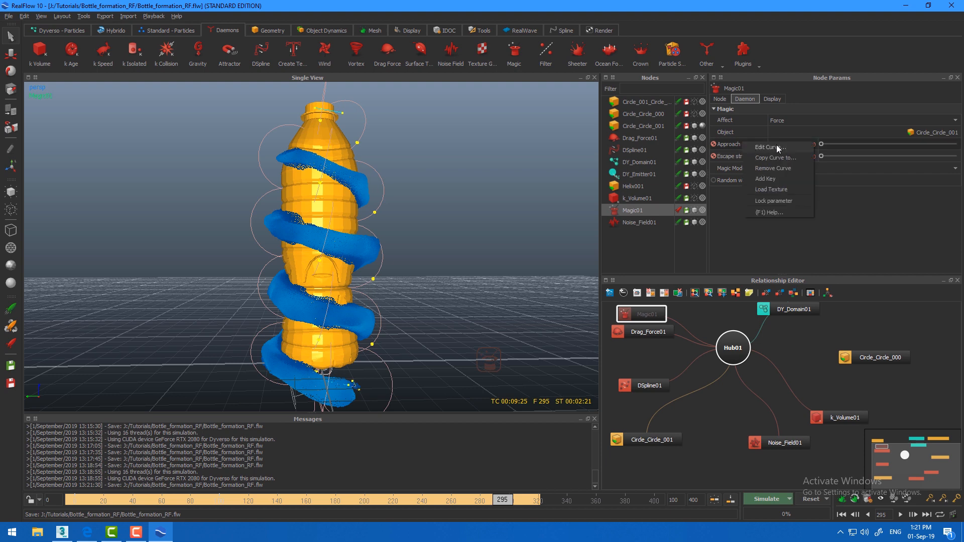
{"action": "left_click", "coordinate": [771, 148]}
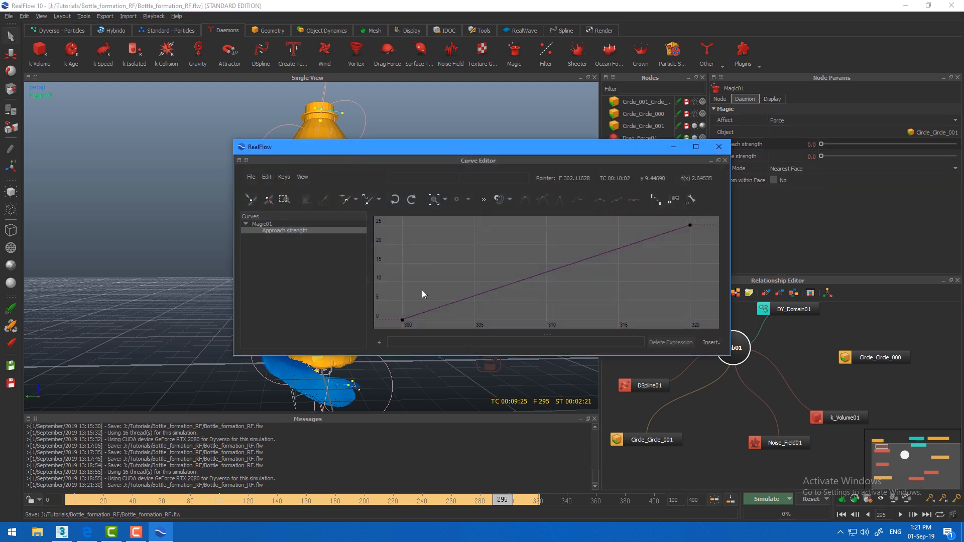
{"action": "left_click_drag", "start_coordinate": [705, 240], "coordinate": [673, 219]}
{"action": "type", "text": "350"}
{"action": "key", "text": "Return"}
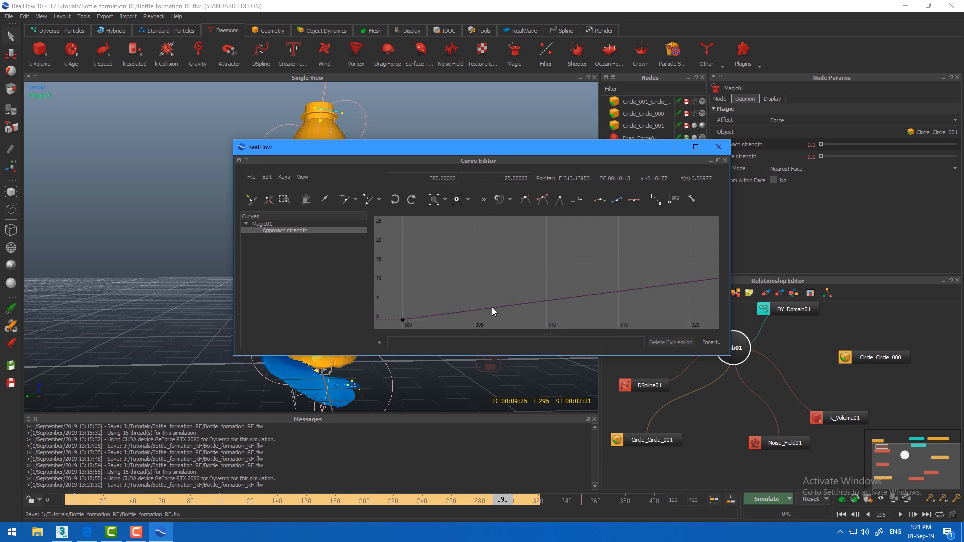
{"action": "left_click", "coordinate": [434, 200]}
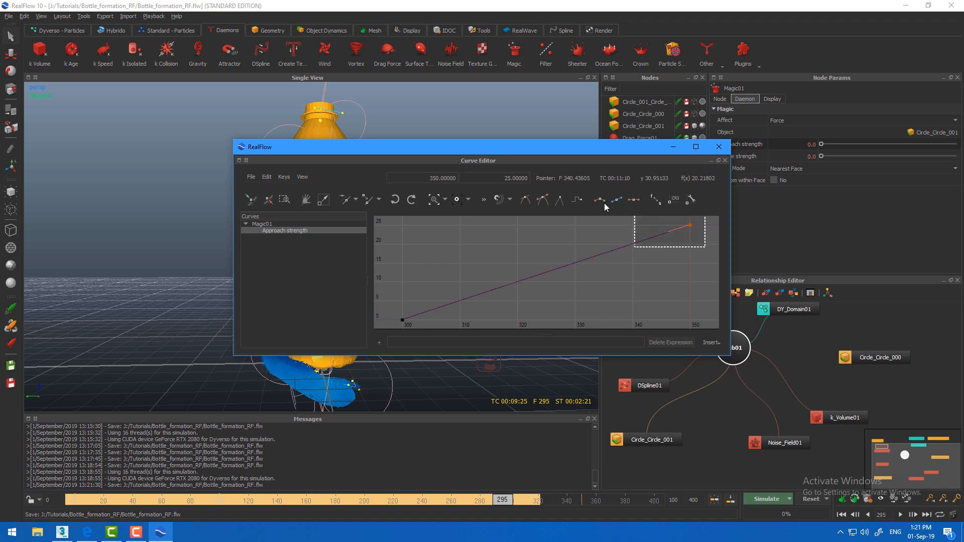
{"action": "double_click", "coordinate": [520, 184]}
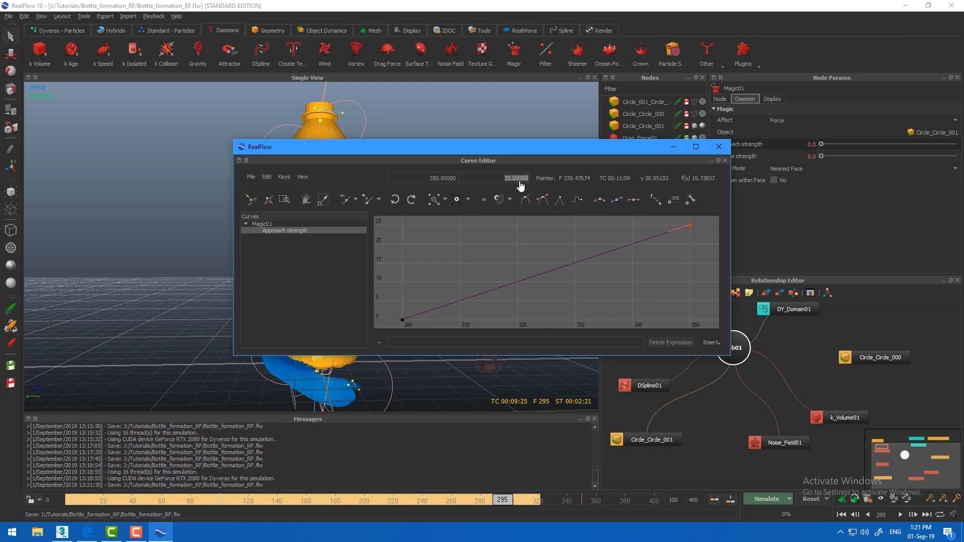
{"action": "type", "text": "10"}
{"action": "key", "text": "Return"}
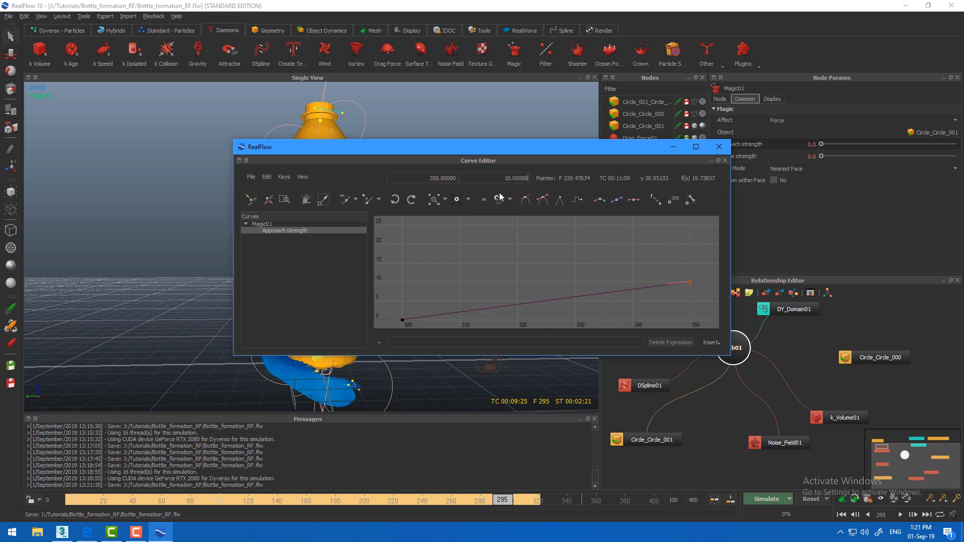
{"action": "left_click", "coordinate": [726, 149]}
In Magic01's escape strength curve, move the end key to frame 375 and set its value to 50
{"action": "right_click", "coordinate": [754, 156]}
{"action": "left_click", "coordinate": [771, 161]}
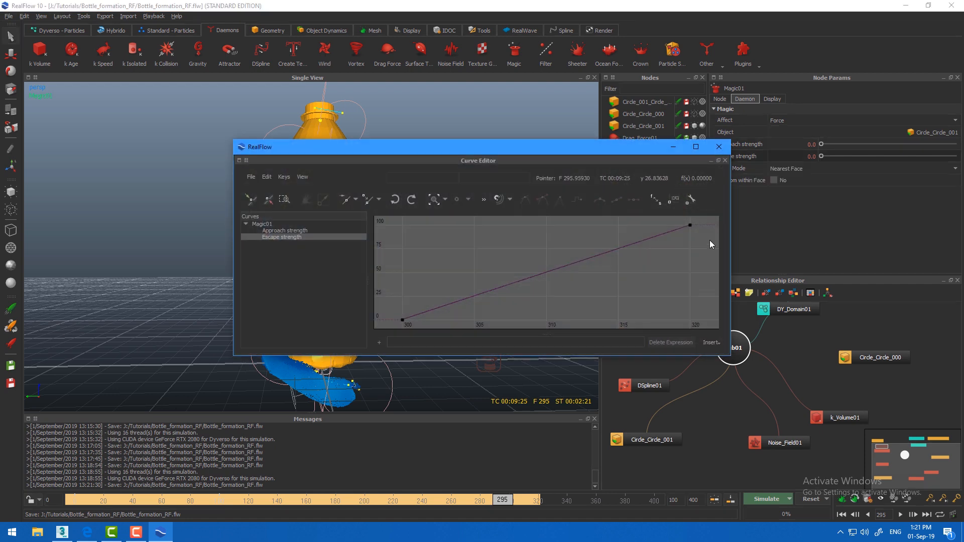
{"action": "left_click", "coordinate": [690, 225]}
{"action": "double_click", "coordinate": [440, 179]}
{"action": "type", "text": "375"}
{"action": "key", "text": "Return"}
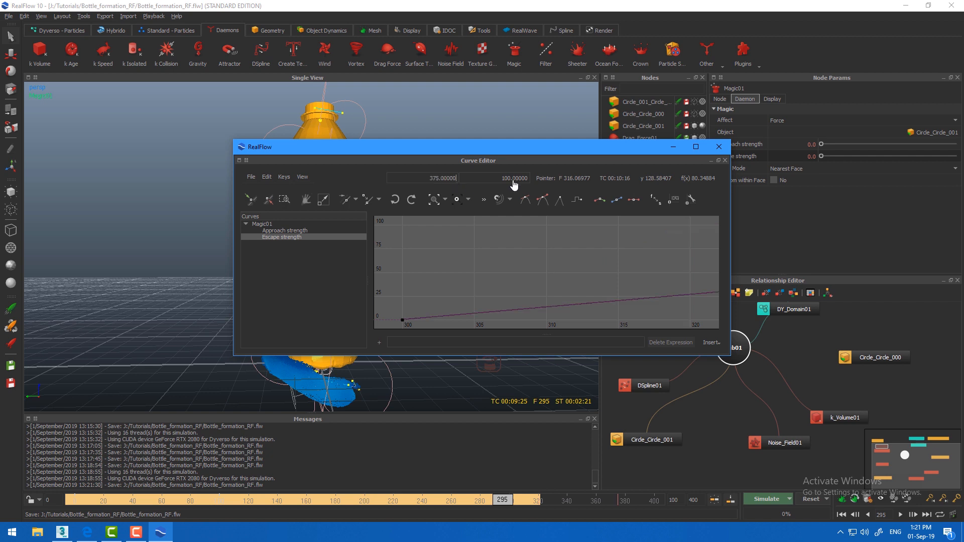
{"action": "double_click", "coordinate": [514, 179]}
{"action": "type", "text": "10"}
{"action": "key", "text": "Return"}
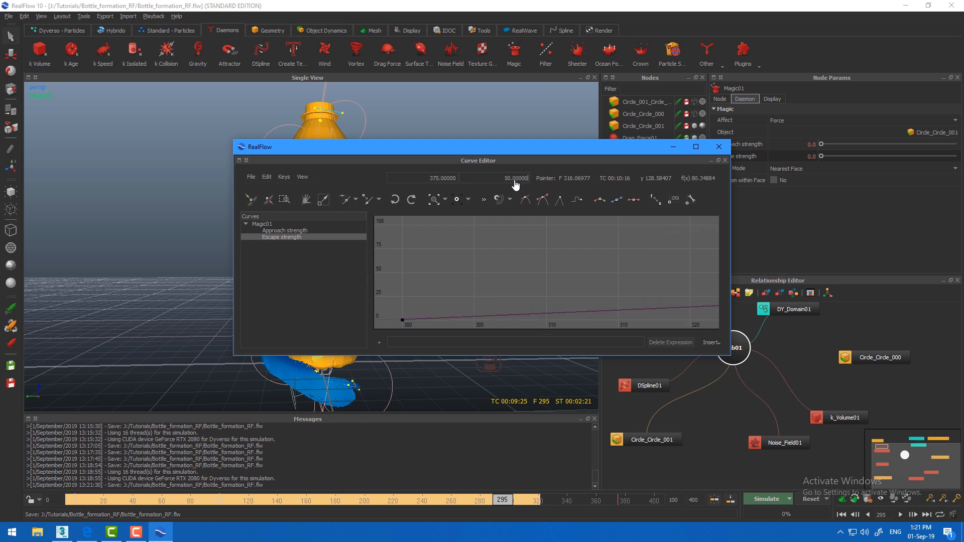
Move the end key of Magic01's approach strength curve to frame 375
{"action": "left_click", "coordinate": [326, 229]}
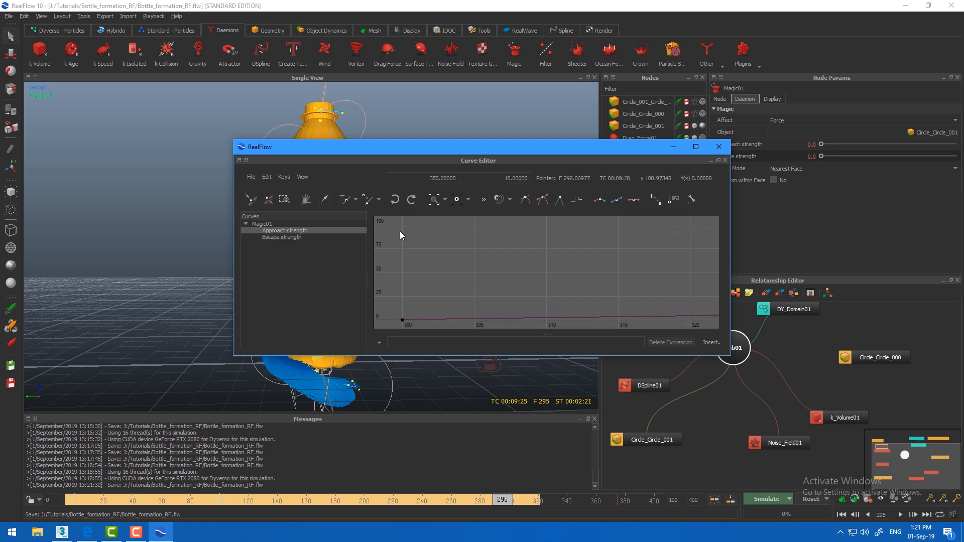
{"action": "left_click", "coordinate": [457, 200]}
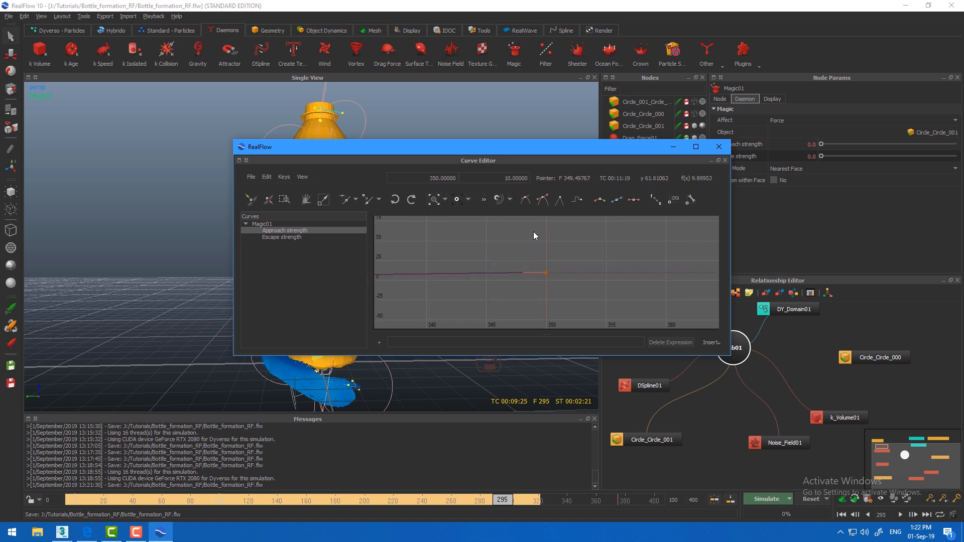
{"action": "left_click_drag", "start_coordinate": [524, 232], "coordinate": [568, 292]}
{"action": "double_click", "coordinate": [451, 179]}
{"action": "type", "text": "375"}
{"action": "key", "text": "Return"}
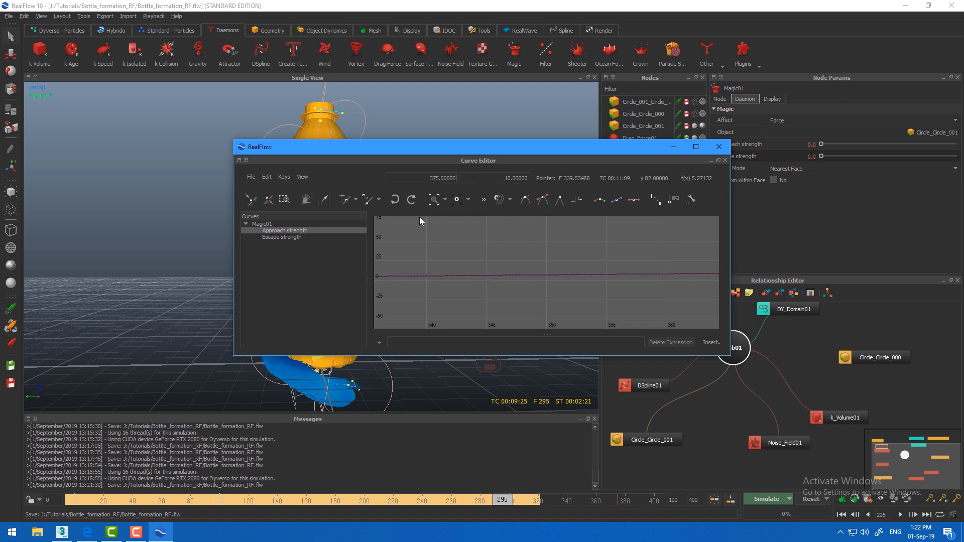
{"action": "left_click", "coordinate": [454, 204]}
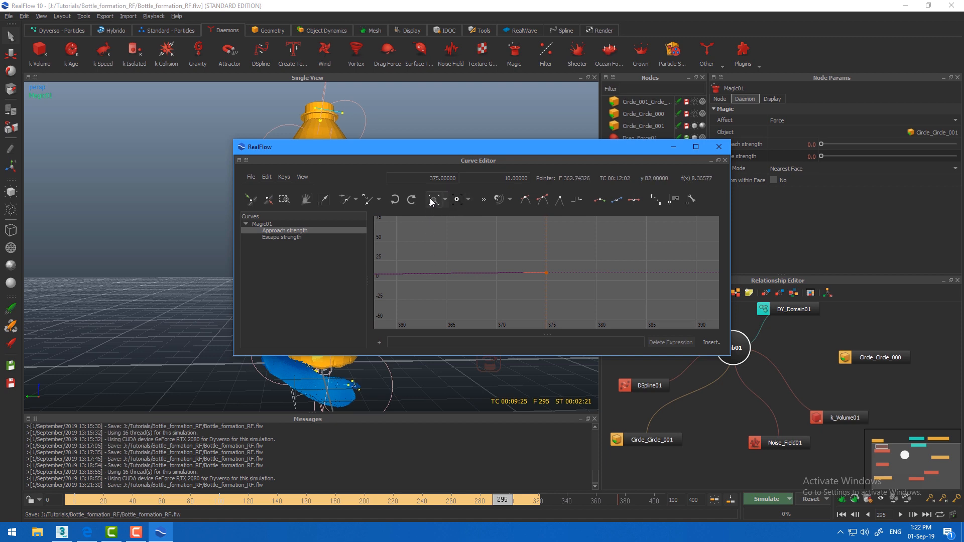
{"action": "left_click", "coordinate": [434, 199]}
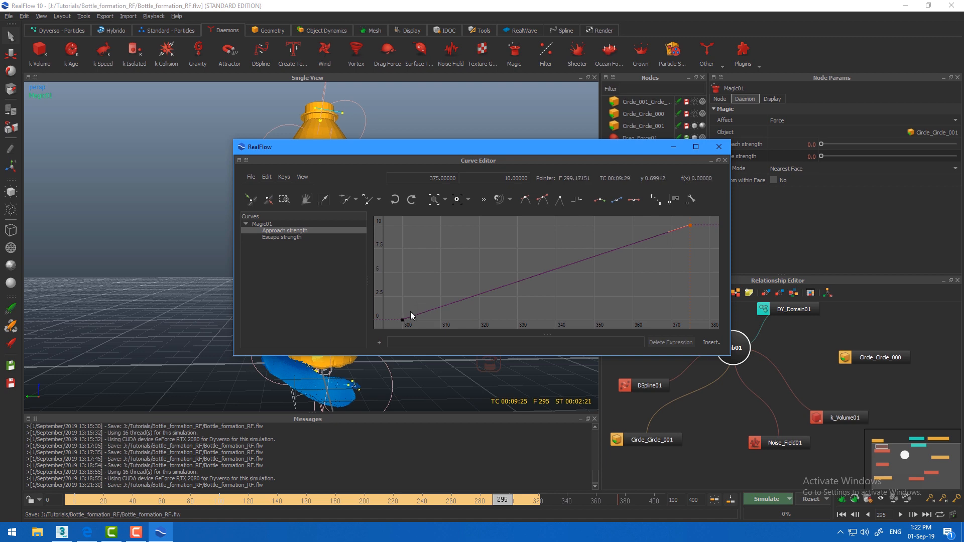
Delay Magic01's approach strength ramp by moving its end key beyond frame 380 and its start key to frame 330
{"action": "left_click_drag", "start_coordinate": [708, 240], "coordinate": [653, 210]}
{"action": "double_click", "coordinate": [452, 179]}
{"action": "key", "text": "BackSpace"}
{"action": "key", "text": "Return"}
{"action": "left_click_drag", "start_coordinate": [425, 272], "coordinate": [395, 325]}
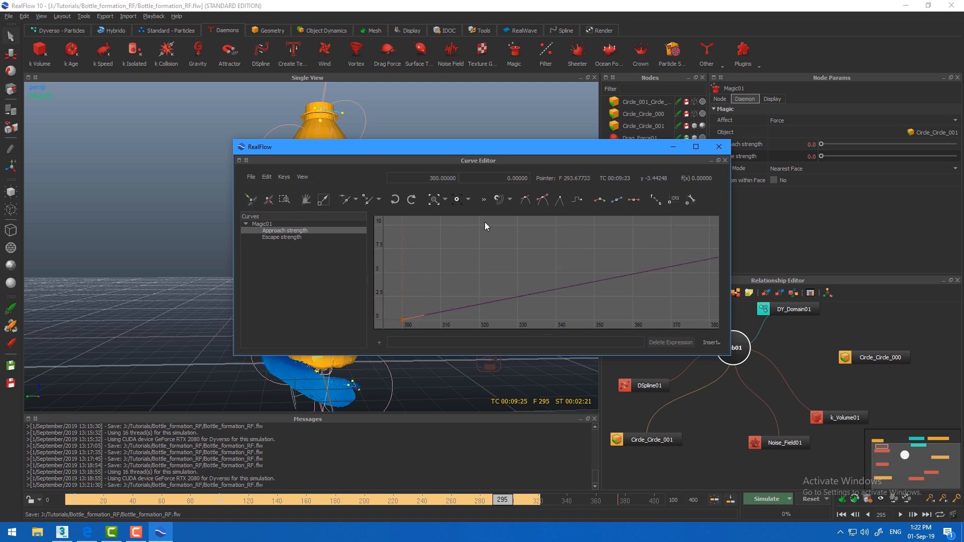
{"action": "double_click", "coordinate": [436, 178]}
{"action": "type", "text": "330"}
{"action": "key", "text": "Return"}
Set Magic01's escape strength curve to start at frame 330 and end at frame 425
{"action": "left_click", "coordinate": [282, 237]}
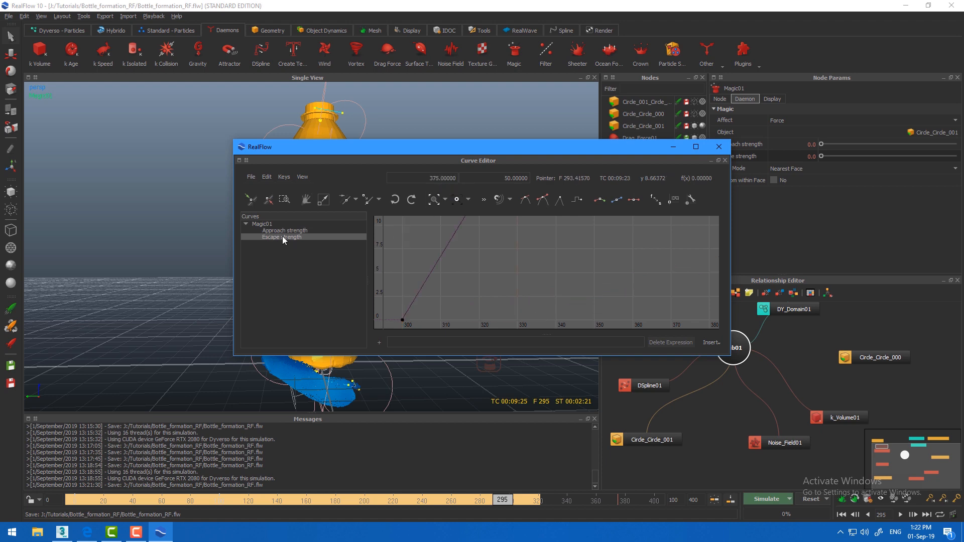
{"action": "double_click", "coordinate": [445, 179]}
{"action": "type", "text": "330"}
{"action": "key", "text": "Return"}
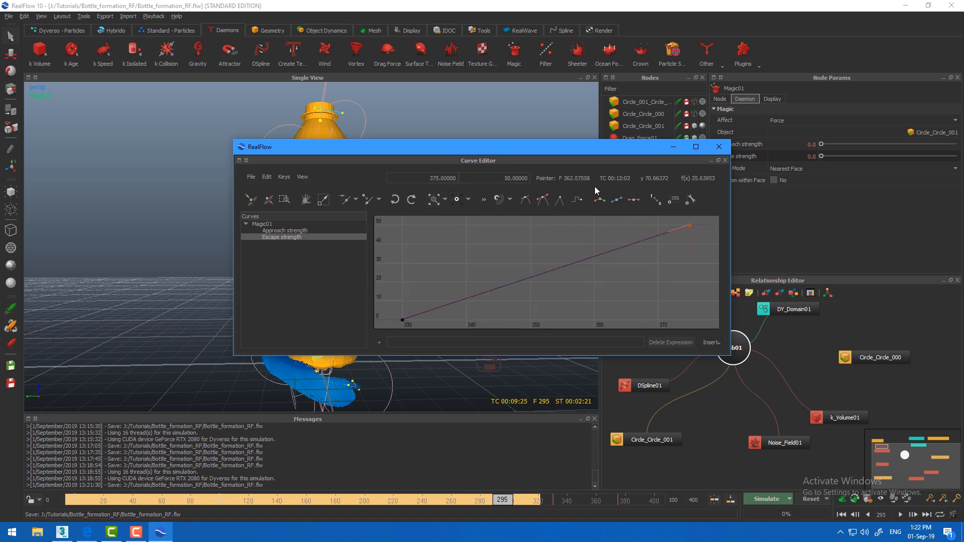
{"action": "double_click", "coordinate": [440, 179]}
{"action": "type", "text": "425"}
{"action": "key", "text": "Return"}
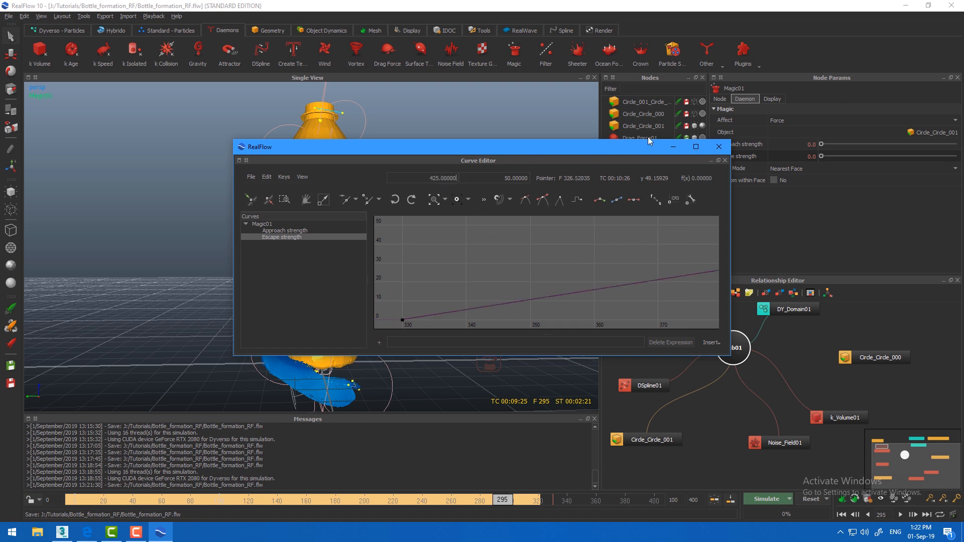
{"action": "left_click", "coordinate": [721, 152]}
In Magic01's Simulation curve, move the active key to frame 330 and the inactive key to frame 329
{"action": "left_click", "coordinate": [720, 99]}
{"action": "right_click", "coordinate": [742, 120]}
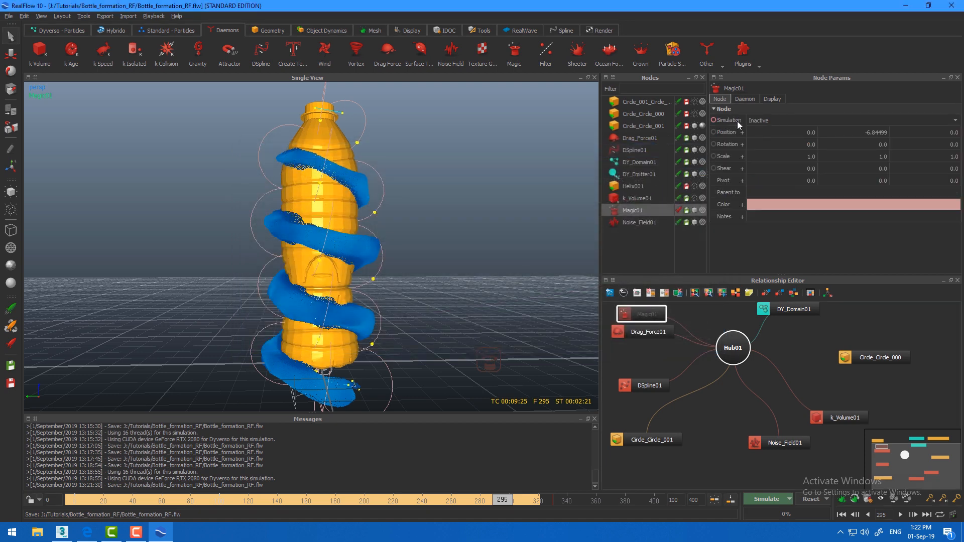
{"action": "left_click", "coordinate": [759, 124]}
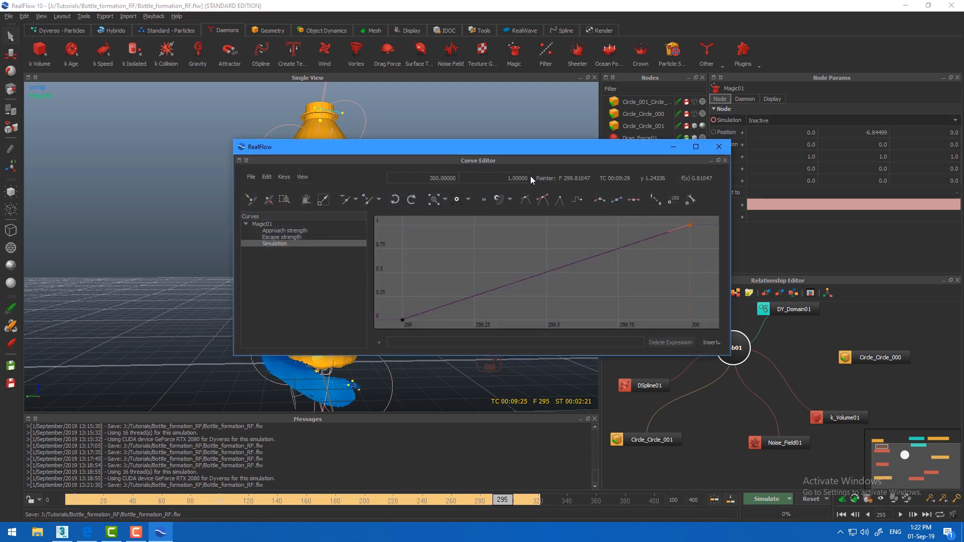
{"action": "double_click", "coordinate": [446, 179]}
{"action": "type", "text": "33"}
{"action": "key", "text": "Return"}
{"action": "left_click_drag", "start_coordinate": [449, 259], "coordinate": [386, 333]}
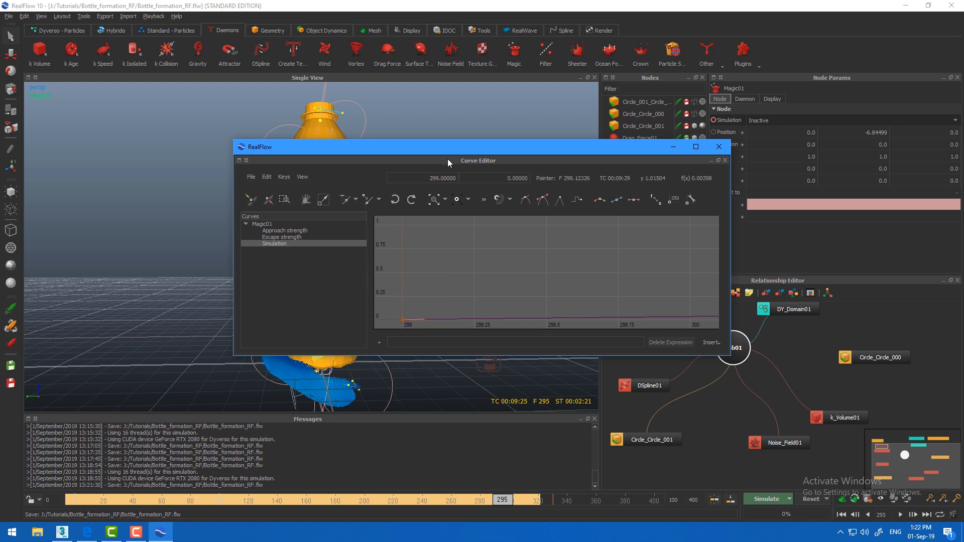
{"action": "double_click", "coordinate": [445, 179]}
{"action": "type", "text": "329"}
{"action": "key", "text": "Return"}
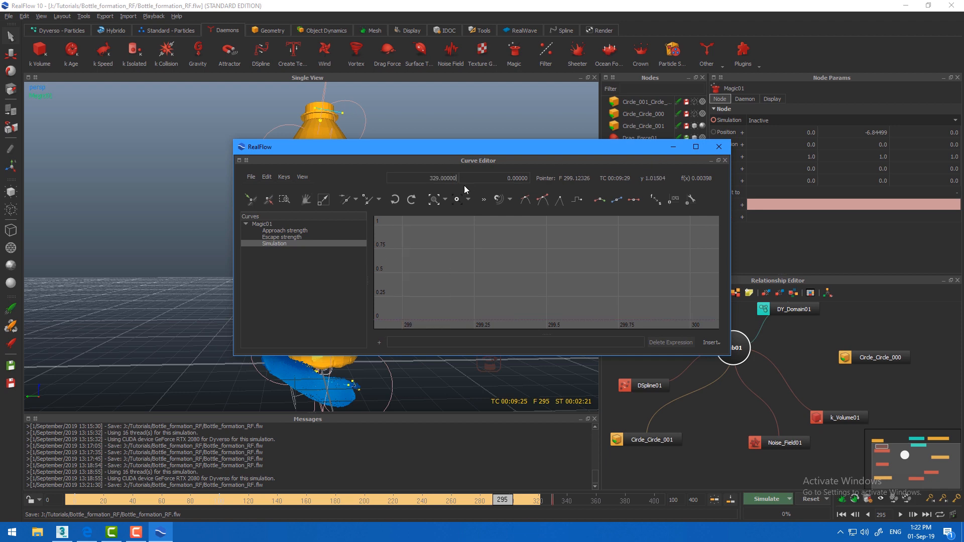
{"action": "left_click", "coordinate": [433, 200]}
{"action": "left_click", "coordinate": [718, 151]}
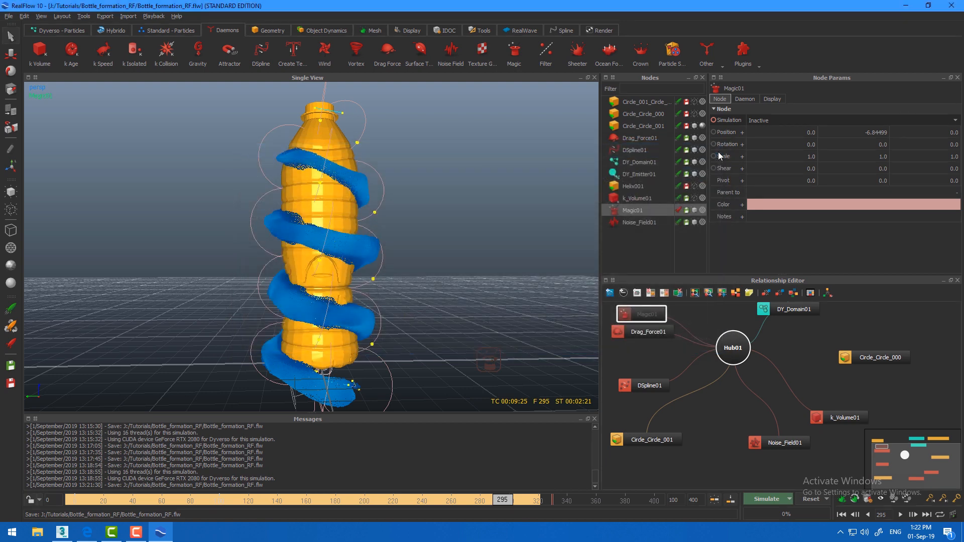
Save the scene and move the end key of DSpline01's vortex strength curve to frame 340
{"action": "key", "text": "ctrl+s"}
{"action": "left_click", "coordinate": [634, 151]}
{"action": "left_click", "coordinate": [747, 100]}
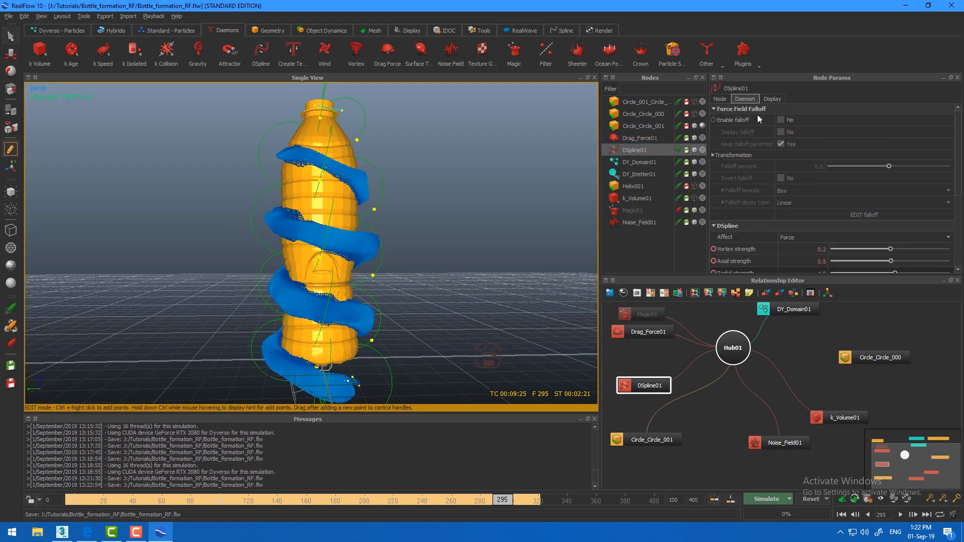
{"action": "scroll", "coordinate": [756, 198], "scroll_direction": "down", "scroll_amount": 3}
{"action": "right_click", "coordinate": [743, 161]}
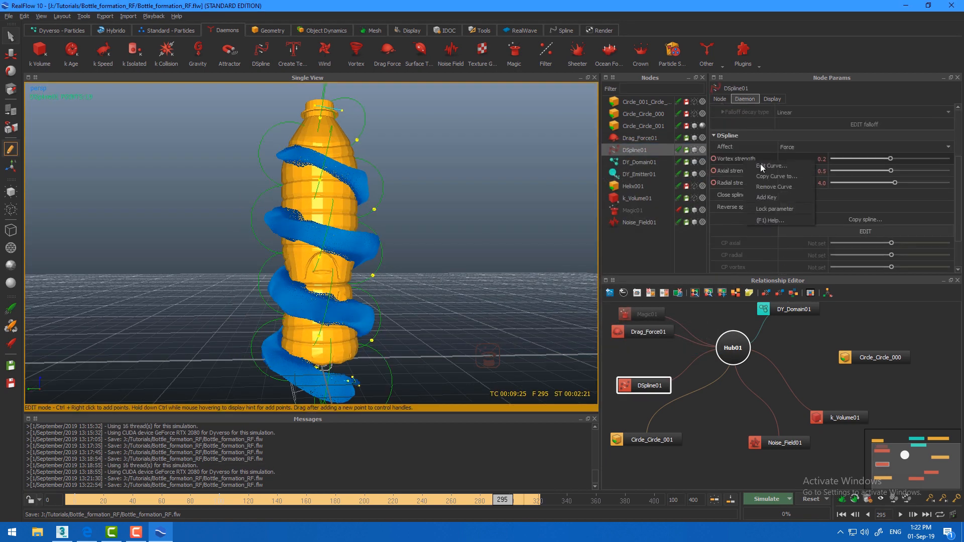
{"action": "left_click", "coordinate": [781, 207]}
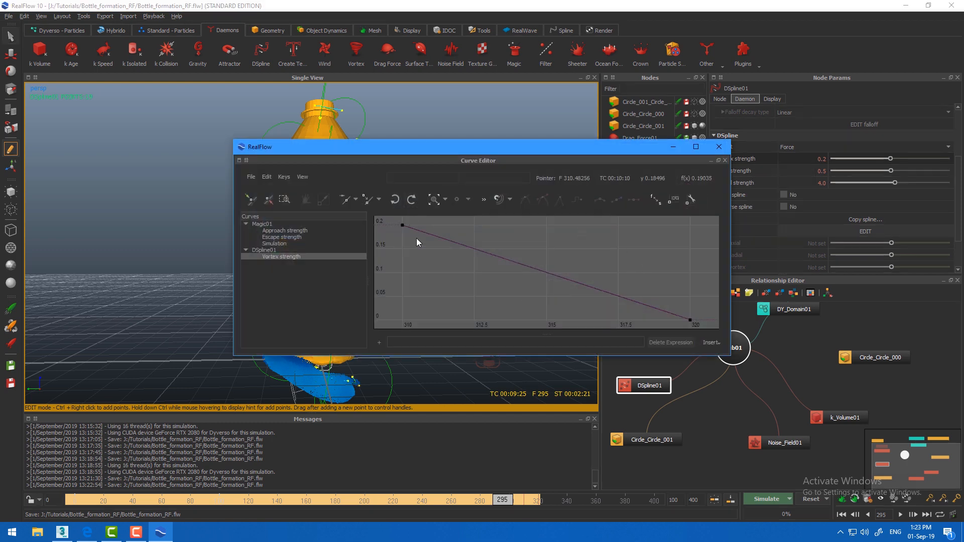
{"action": "left_click", "coordinate": [402, 225]}
{"action": "left_click_drag", "start_coordinate": [668, 291], "coordinate": [713, 333]}
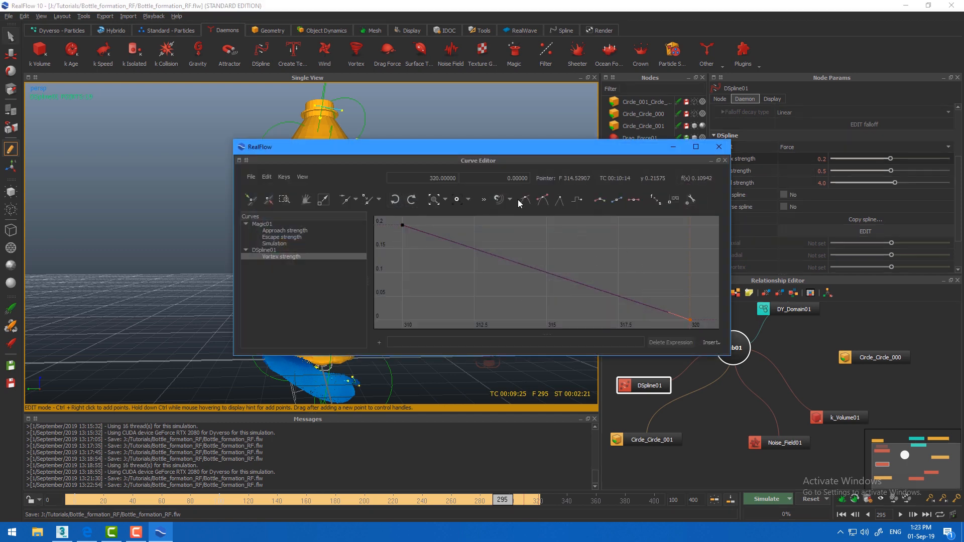
{"action": "double_click", "coordinate": [448, 179]}
{"action": "type", "text": "340"}
{"action": "key", "text": "Return"}
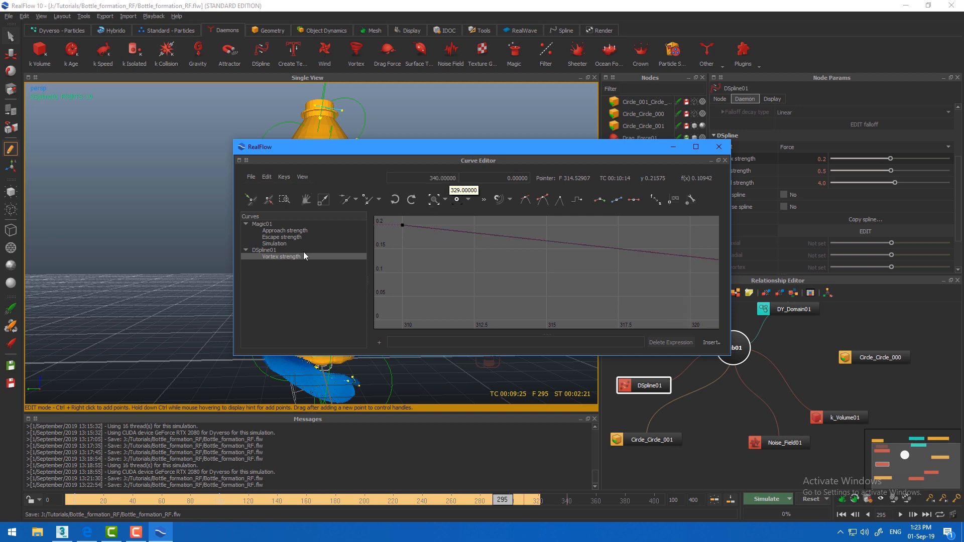
{"action": "left_click", "coordinate": [719, 147]}
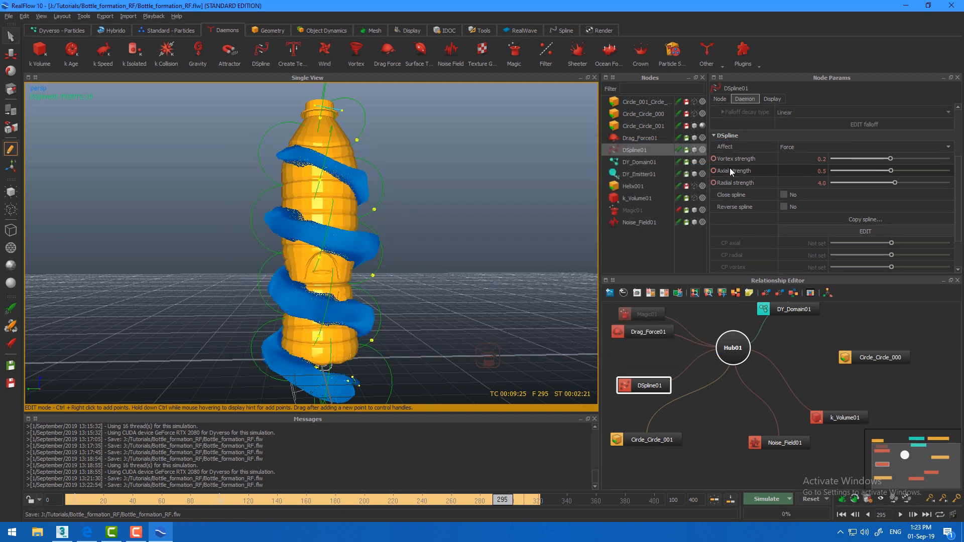
Move the end key of DSpline01's axial strength curve to frame 340
{"action": "right_click", "coordinate": [730, 168]}
{"action": "left_click", "coordinate": [747, 174]}
{"action": "left_click_drag", "start_coordinate": [665, 286], "coordinate": [713, 331]}
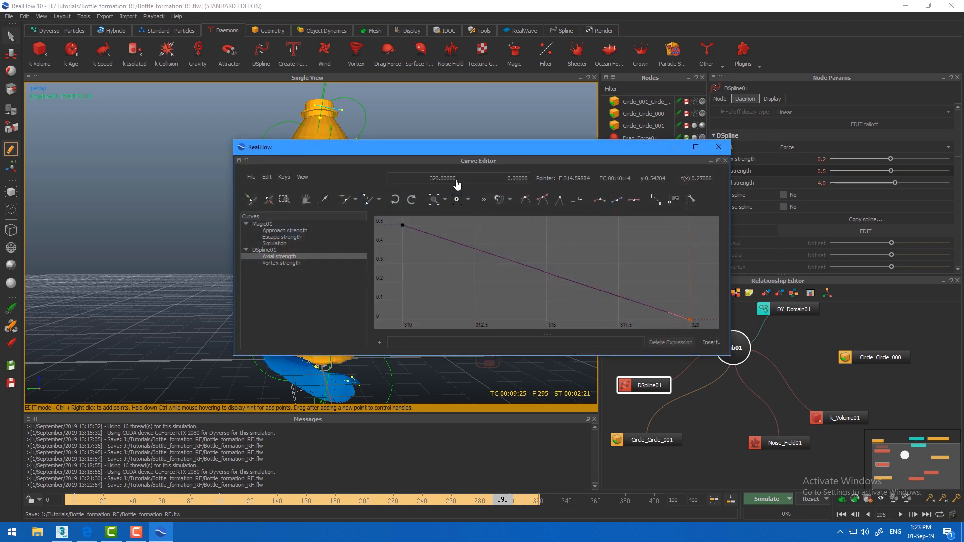
{"action": "double_click", "coordinate": [457, 179]}
{"action": "type", "text": "43"}
{"action": "type", "text": "0"}
{"action": "key", "text": "Return"}
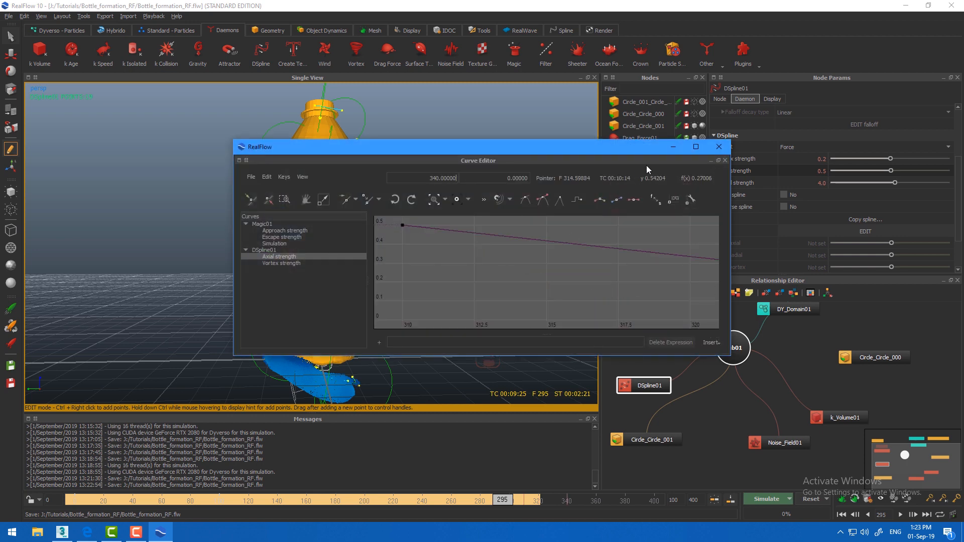
{"action": "left_click", "coordinate": [719, 147]}
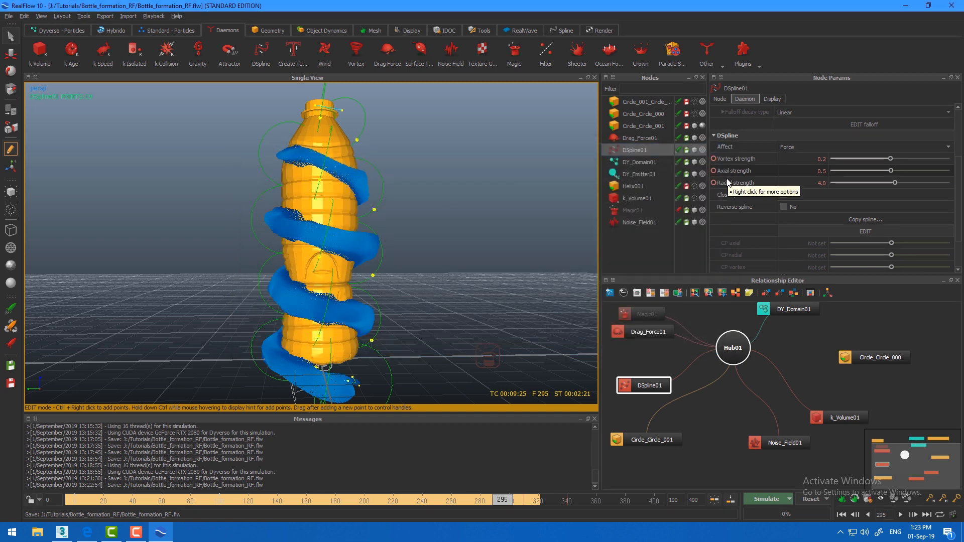
Save the scene and move the end key of DSpline01's radial strength curve to frame 340
{"action": "key", "text": "ctrl+s"}
{"action": "right_click", "coordinate": [728, 183]}
{"action": "left_click", "coordinate": [750, 187]}
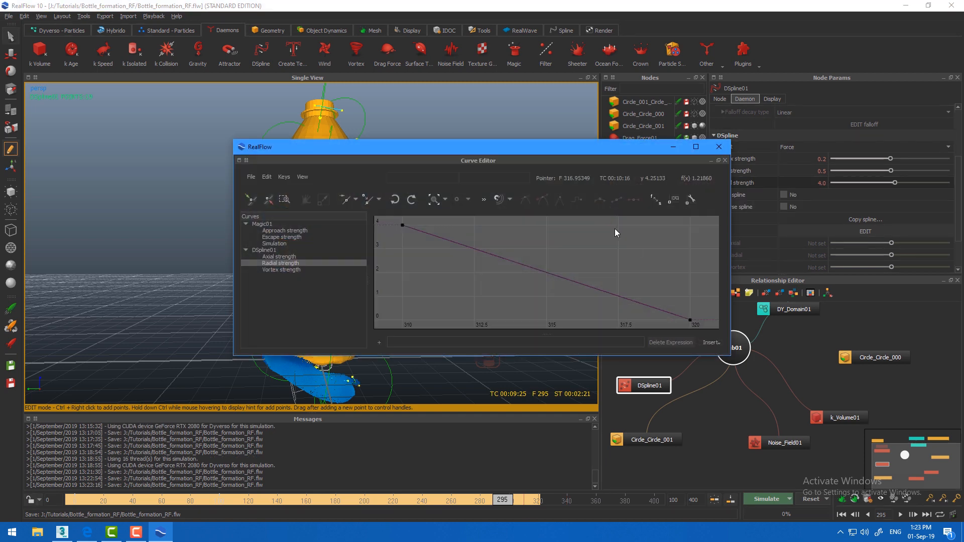
{"action": "double_click", "coordinate": [445, 178]}
{"action": "type", "text": "340"}
{"action": "key", "text": "Return"}
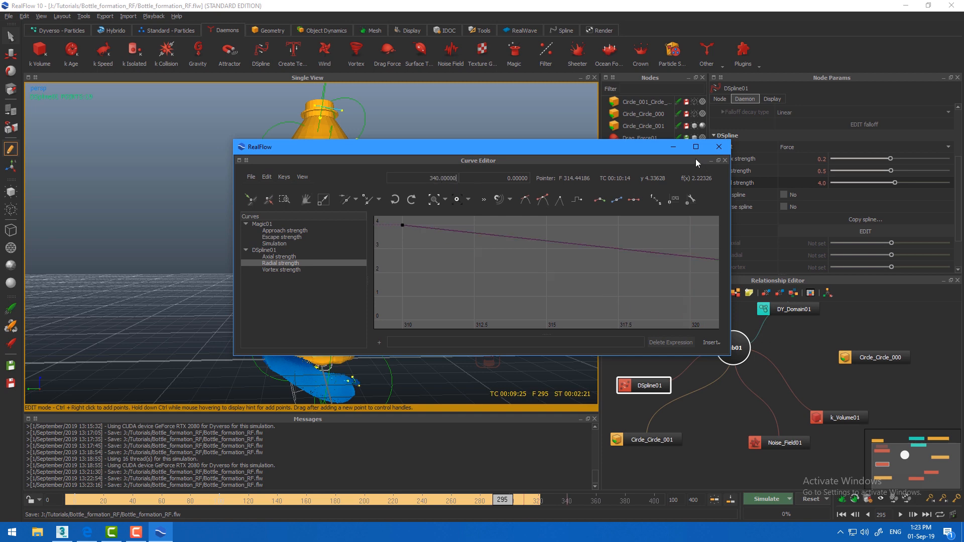
{"action": "left_click", "coordinate": [718, 147]}
Keyframe Noise_Field01's strength at 0.5 on frame 320 and at 0 on frame 340
{"action": "left_click", "coordinate": [624, 225]}
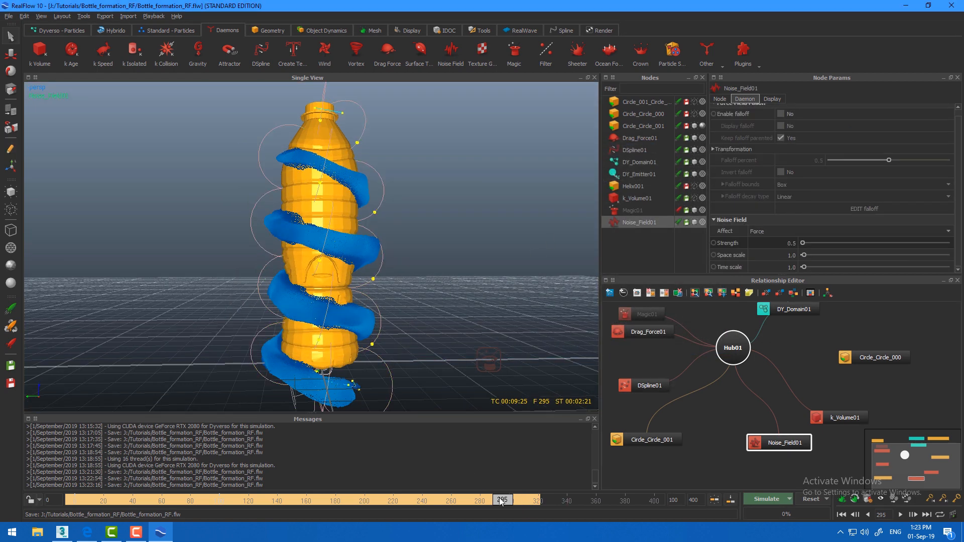
{"action": "left_click_drag", "start_coordinate": [502, 501], "coordinate": [535, 506]}
{"action": "left_click", "coordinate": [912, 515]}
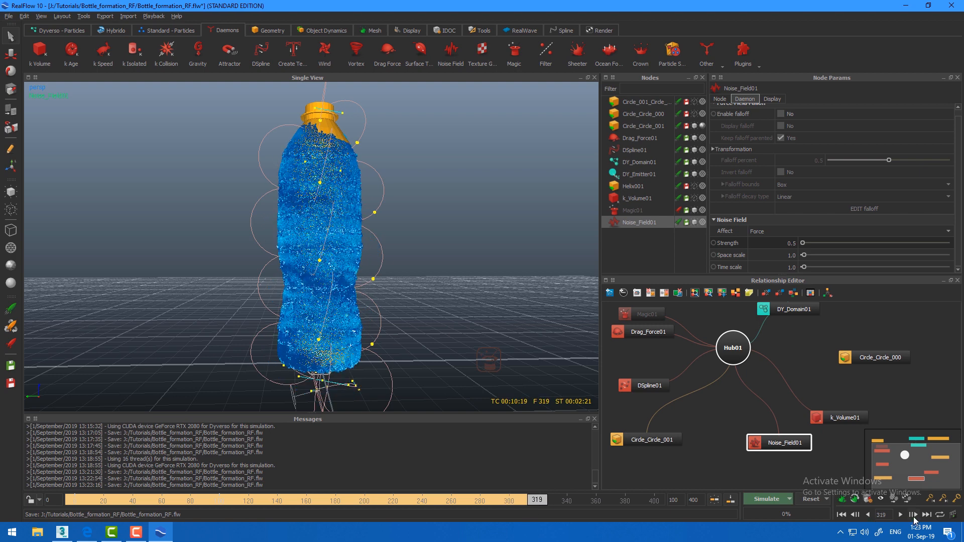
{"action": "left_click", "coordinate": [912, 515]}
{"action": "left_click", "coordinate": [721, 100]}
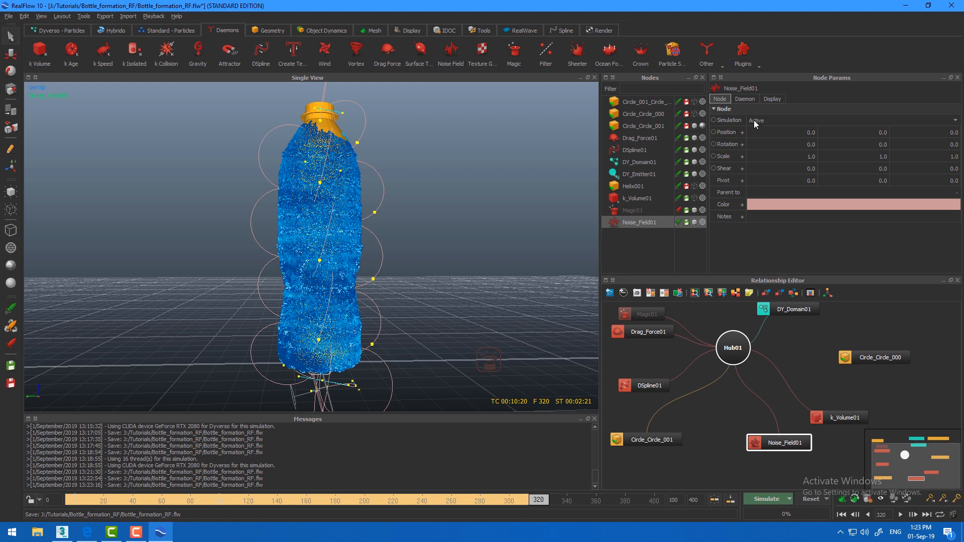
{"action": "left_click", "coordinate": [745, 99]}
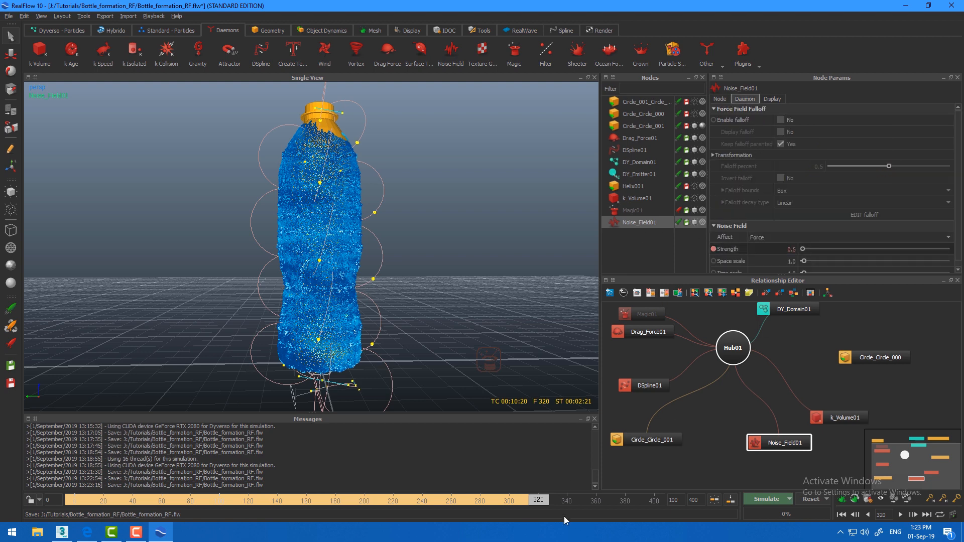
{"action": "left_click", "coordinate": [568, 501]}
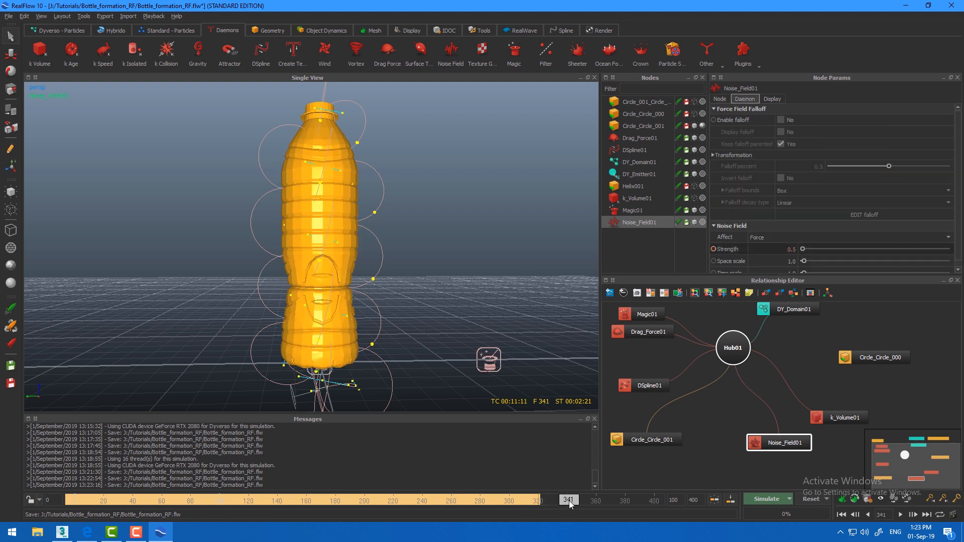
{"action": "left_click", "coordinate": [855, 515]}
Reset the scene, rerun the simulation and stop it at frame 341
{"action": "left_click", "coordinate": [464, 264]}
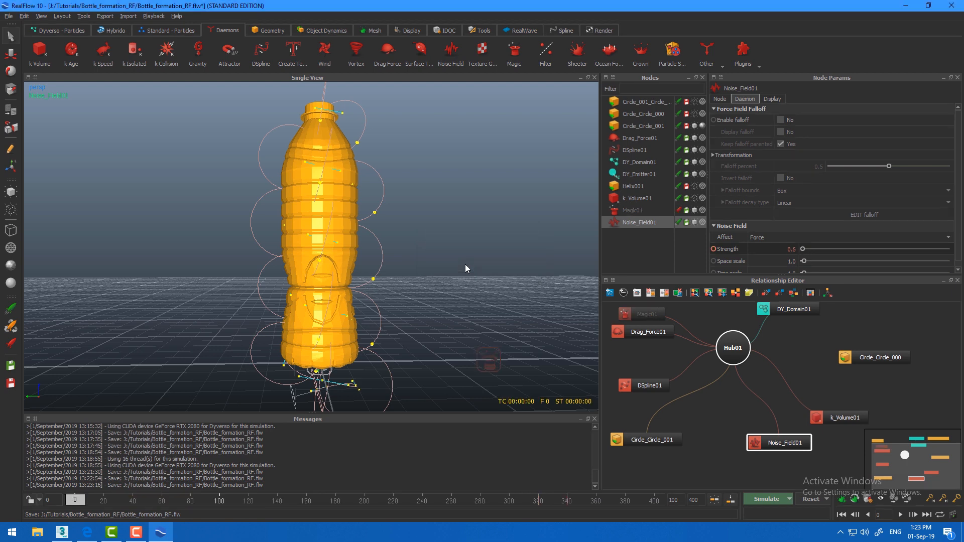
{"action": "left_click", "coordinate": [775, 498]}
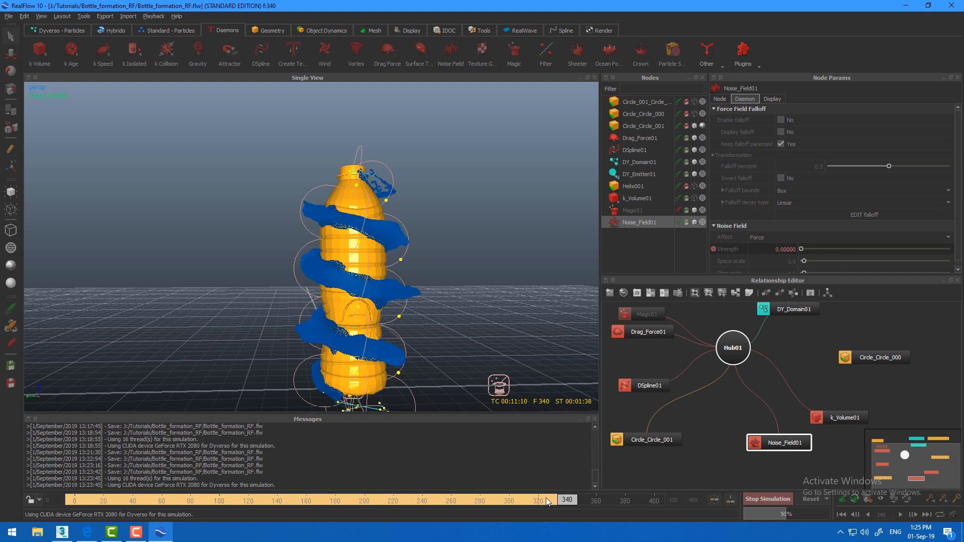
{"action": "left_click", "coordinate": [767, 499]}
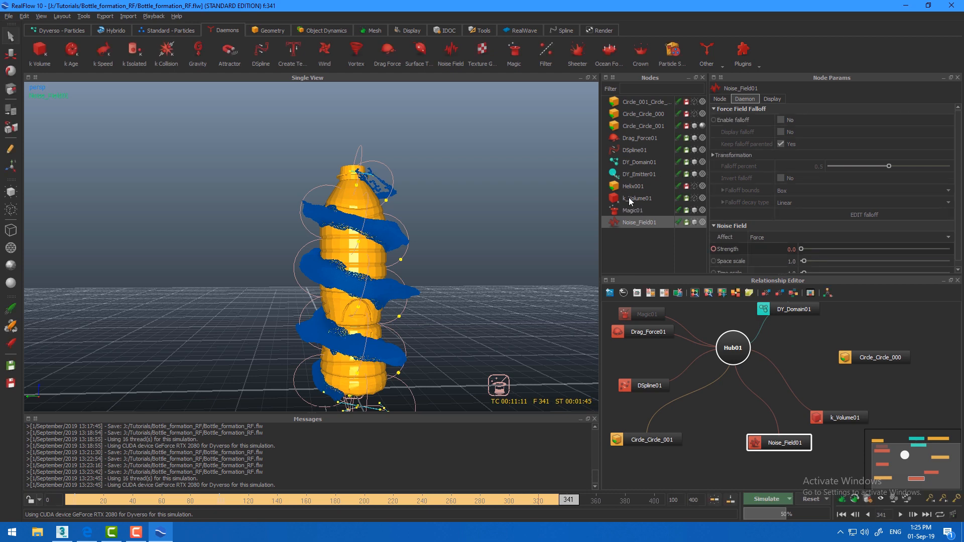
Set DSpline01's vortex strength curve to start fading at frame 340 and end at frame 360
{"action": "left_click", "coordinate": [639, 152]}
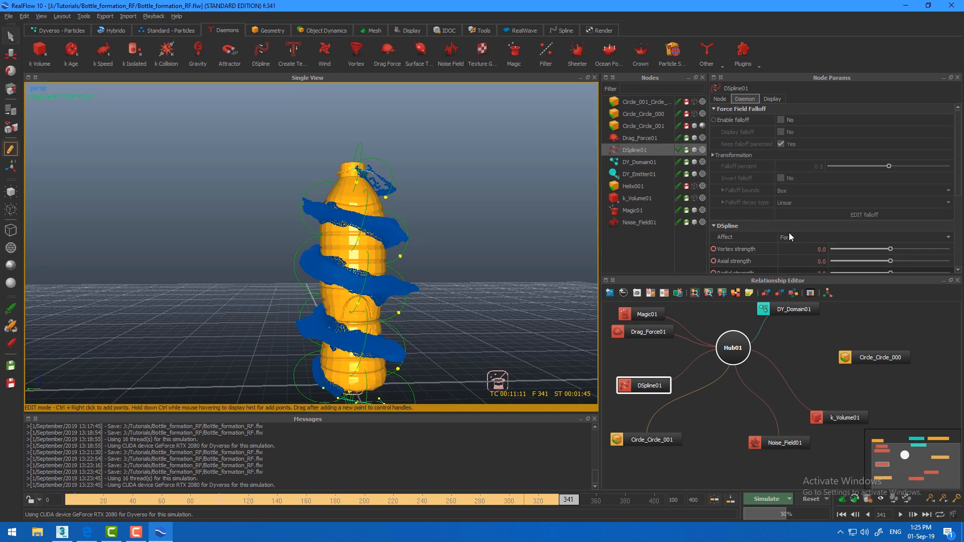
{"action": "right_click", "coordinate": [747, 251]}
{"action": "left_click", "coordinate": [758, 255]}
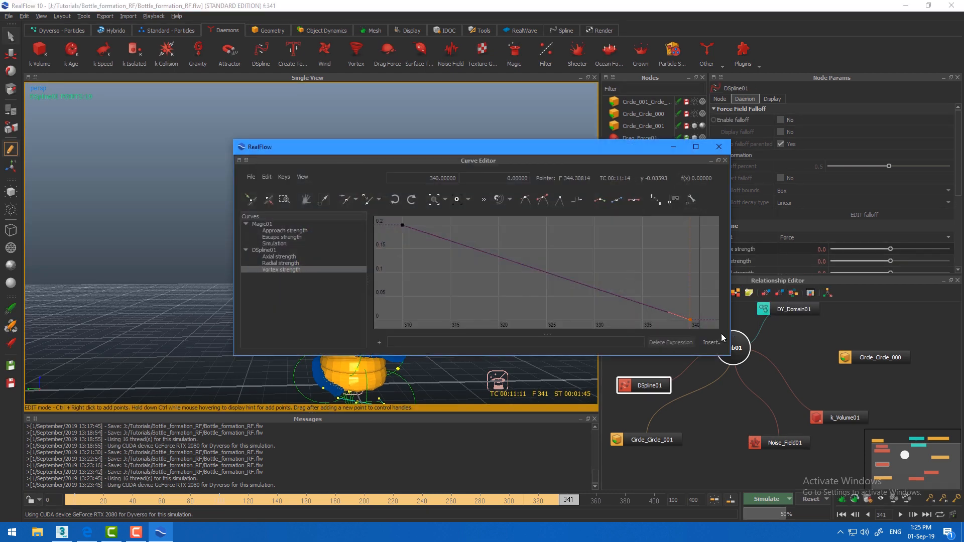
{"action": "left_click", "coordinate": [440, 182]}
{"action": "type", "text": "360"}
{"action": "key", "text": "Return"}
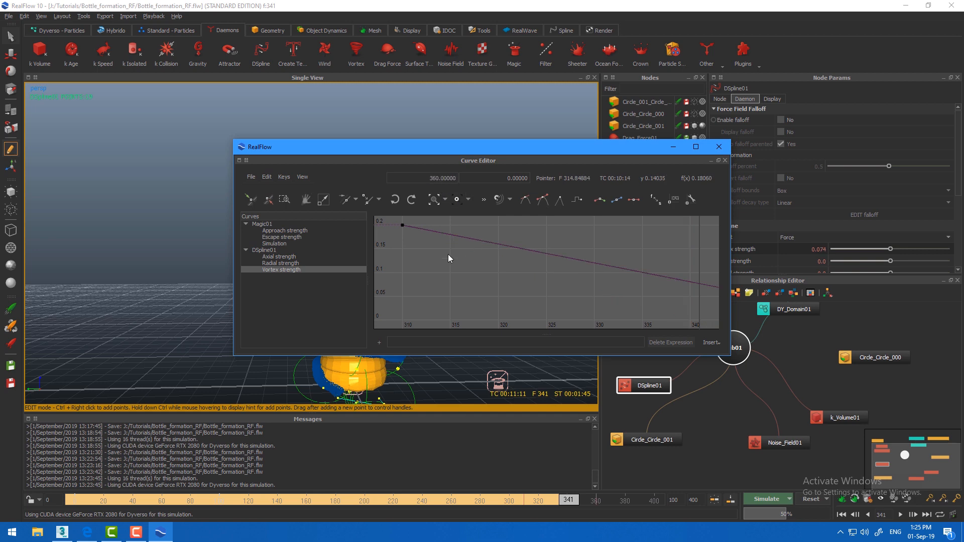
{"action": "left_click", "coordinate": [403, 226]}
{"action": "double_click", "coordinate": [438, 180]}
{"action": "type", "text": "340"}
{"action": "key", "text": "Return"}
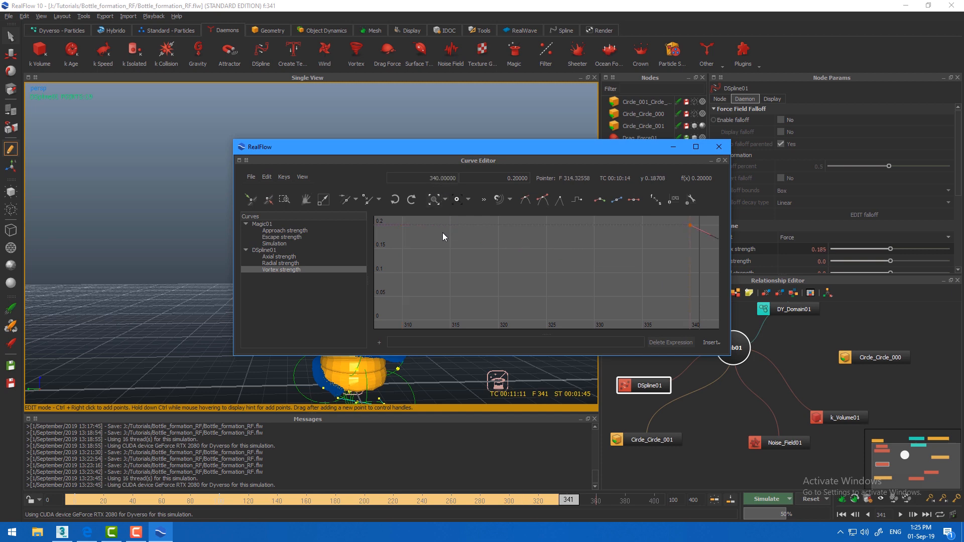
Extend the vortex strength fade by moving its end key to frame 380
{"action": "left_click", "coordinate": [433, 200]}
{"action": "left_click_drag", "start_coordinate": [675, 263], "coordinate": [711, 346]}
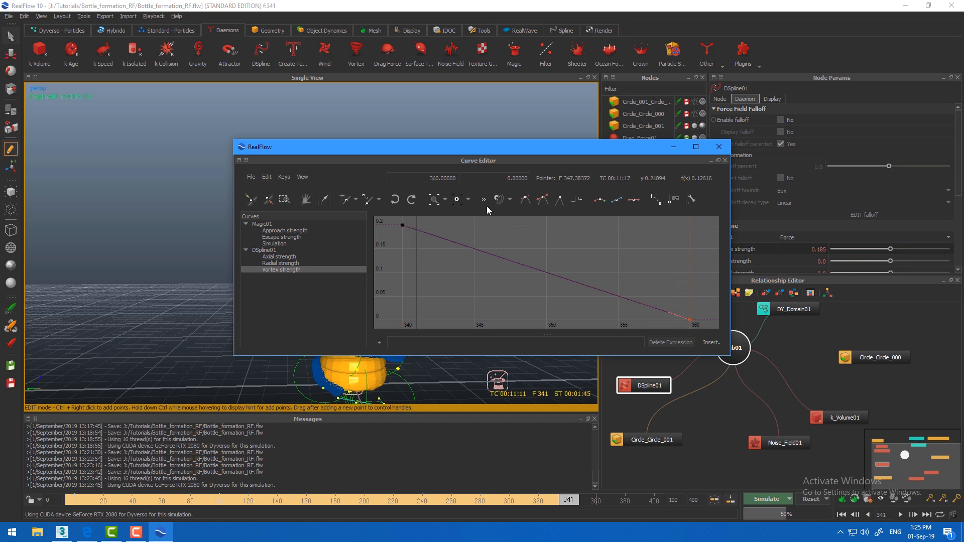
{"action": "double_click", "coordinate": [439, 184]}
{"action": "type", "text": "380"}
{"action": "key", "text": "Return"}
{"action": "left_click", "coordinate": [432, 201]}
Move the end key of DSpline01's radial strength curve to frame 380
{"action": "left_click", "coordinate": [291, 263]}
{"action": "left_click_drag", "start_coordinate": [381, 281], "coordinate": [455, 329]}
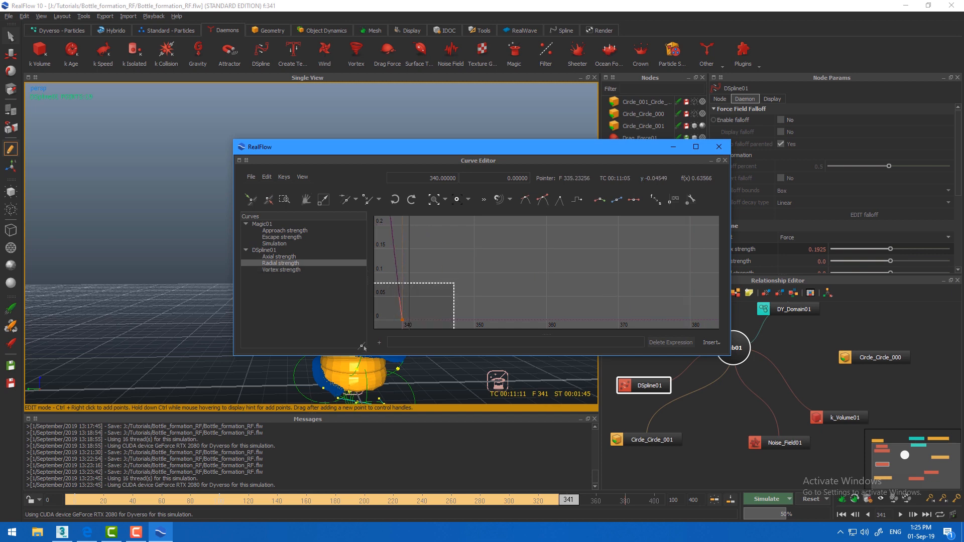
{"action": "double_click", "coordinate": [442, 179]}
{"action": "type", "text": "3"}
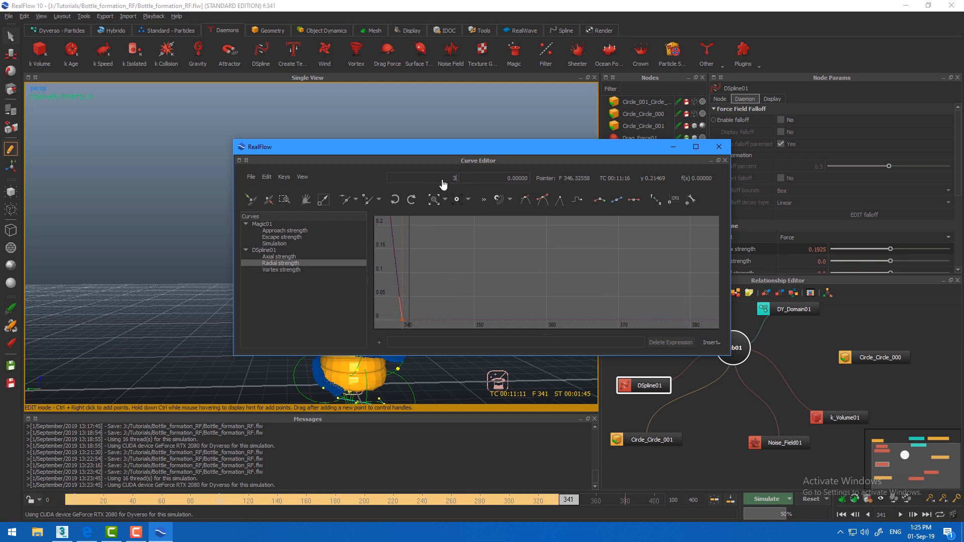
{"action": "type", "text": "80"}
{"action": "key", "text": "Return"}
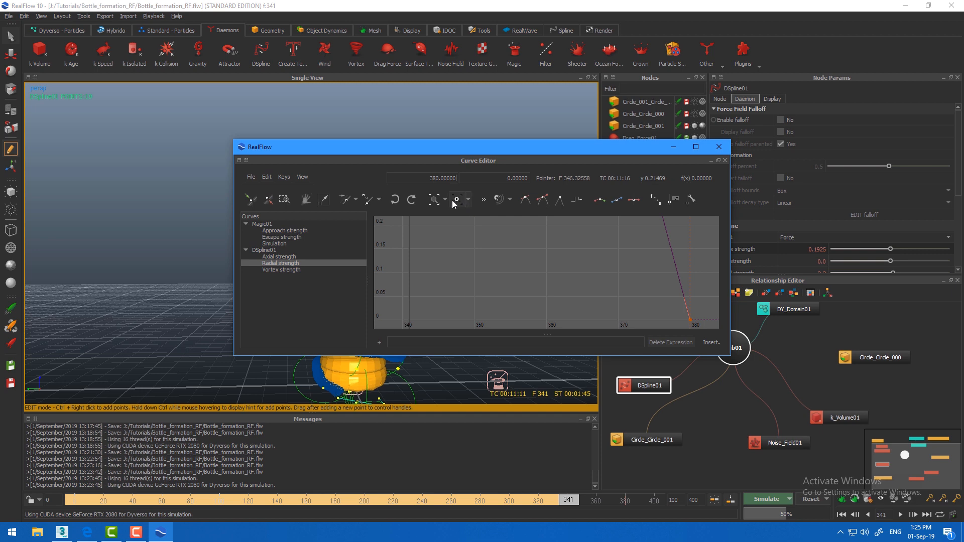
Move the radial strength curve's start key to frame 340, and check the keys of the vortex strength curve
{"action": "left_click", "coordinate": [455, 201]}
{"action": "left_click", "coordinate": [402, 225]}
{"action": "double_click", "coordinate": [436, 184]}
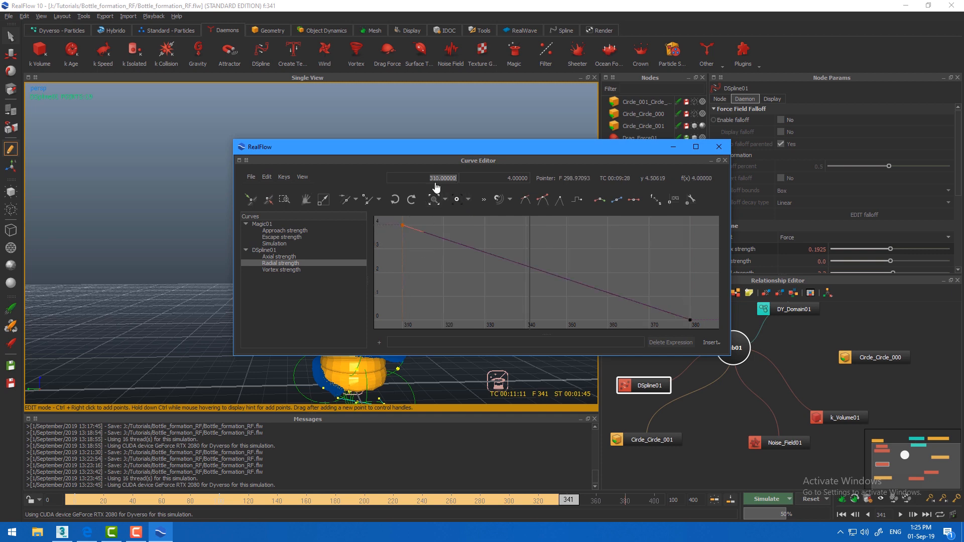
{"action": "type", "text": "340"}
{"action": "key", "text": "Return"}
{"action": "left_click", "coordinate": [294, 269]}
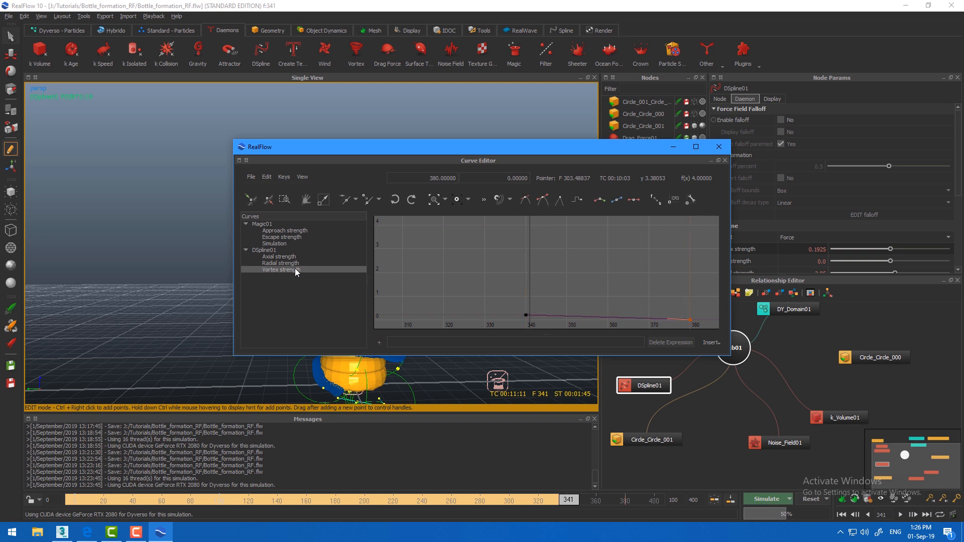
{"action": "left_click_drag", "start_coordinate": [443, 265], "coordinate": [538, 336]}
{"action": "left_click_drag", "start_coordinate": [641, 281], "coordinate": [733, 340]}
Set DSpline01's axial strength curve to start fading at frame 340 and end at frame 380
{"action": "left_click", "coordinate": [275, 257]}
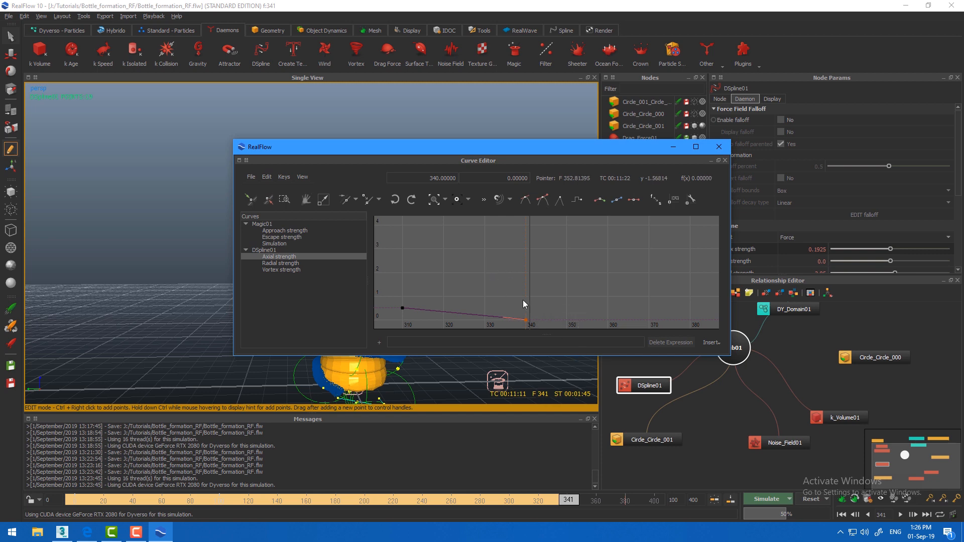
{"action": "double_click", "coordinate": [440, 178]}
{"action": "type", "text": "380"}
{"action": "key", "text": "Return"}
{"action": "left_click_drag", "start_coordinate": [468, 244], "coordinate": [345, 343]}
{"action": "double_click", "coordinate": [435, 179]}
{"action": "type", "text": "34"}
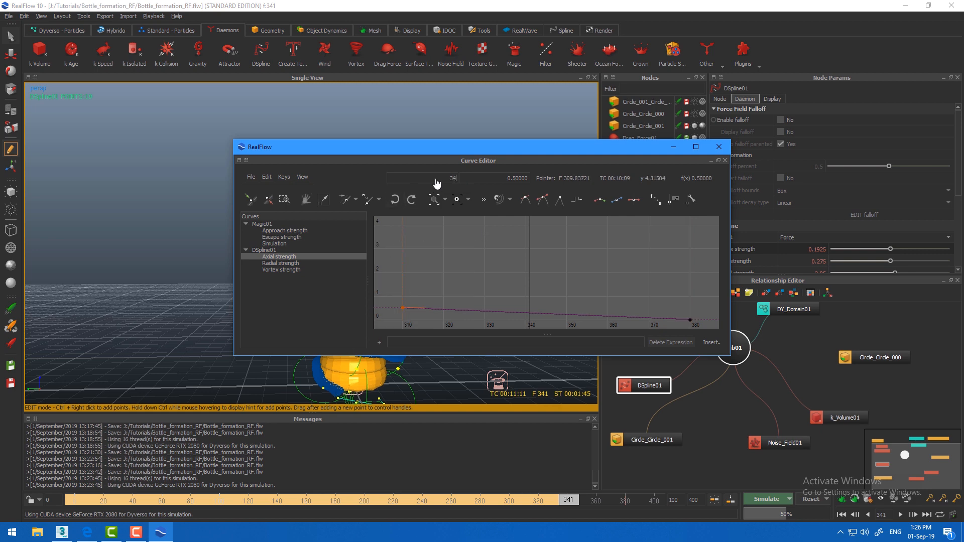
{"action": "key", "text": "Return"}
{"action": "left_click", "coordinate": [726, 145]}
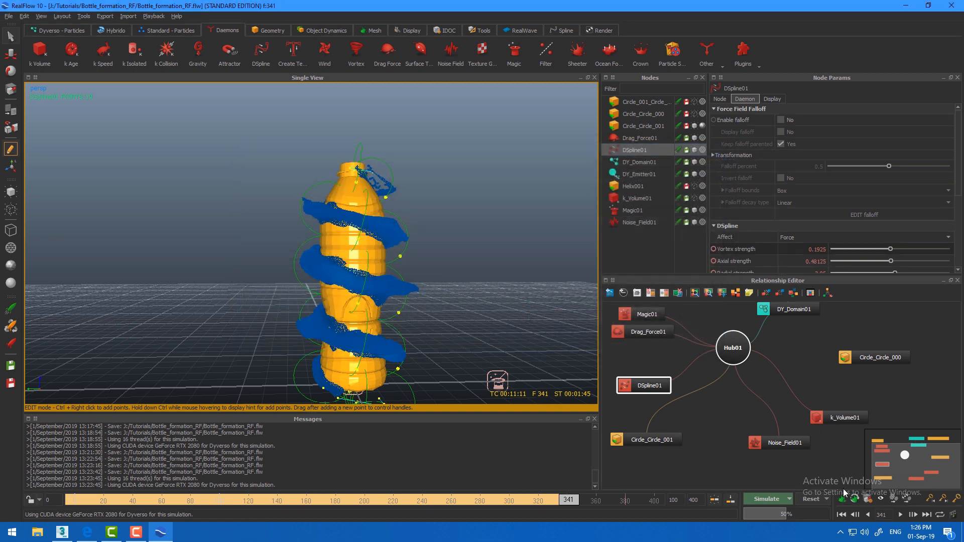
Reset the scene, rerun the simulation and select the DY_Domain01 fluid in the viewport
{"action": "left_click", "coordinate": [811, 499]}
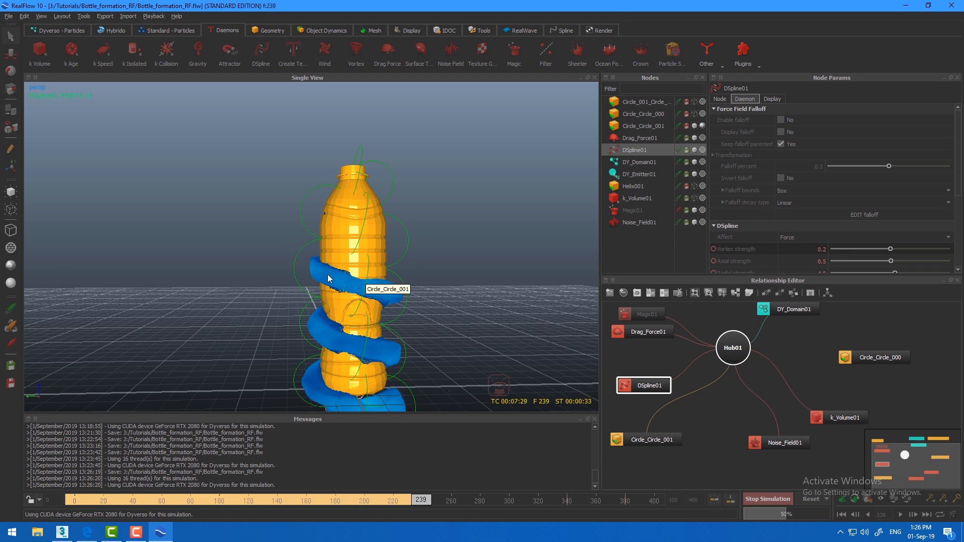
{"action": "left_click", "coordinate": [335, 278]}
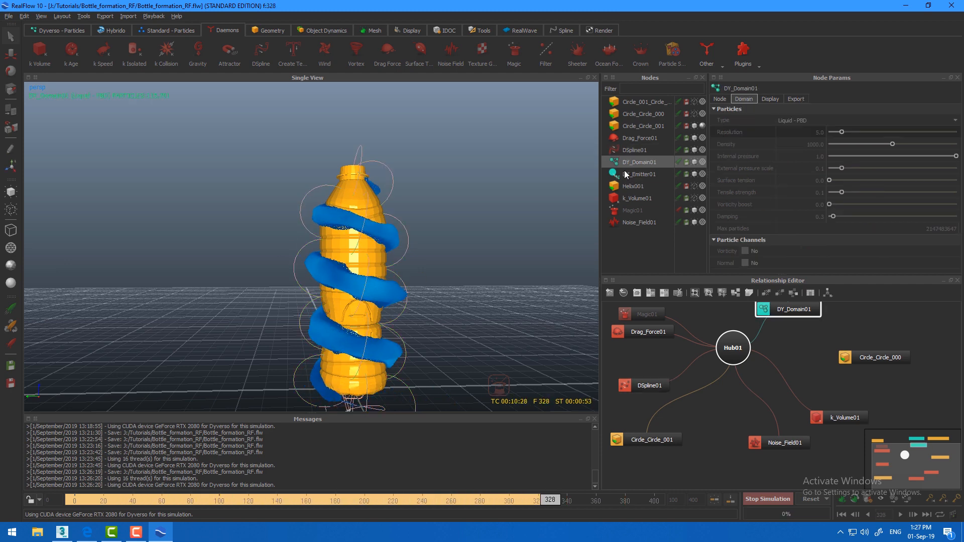
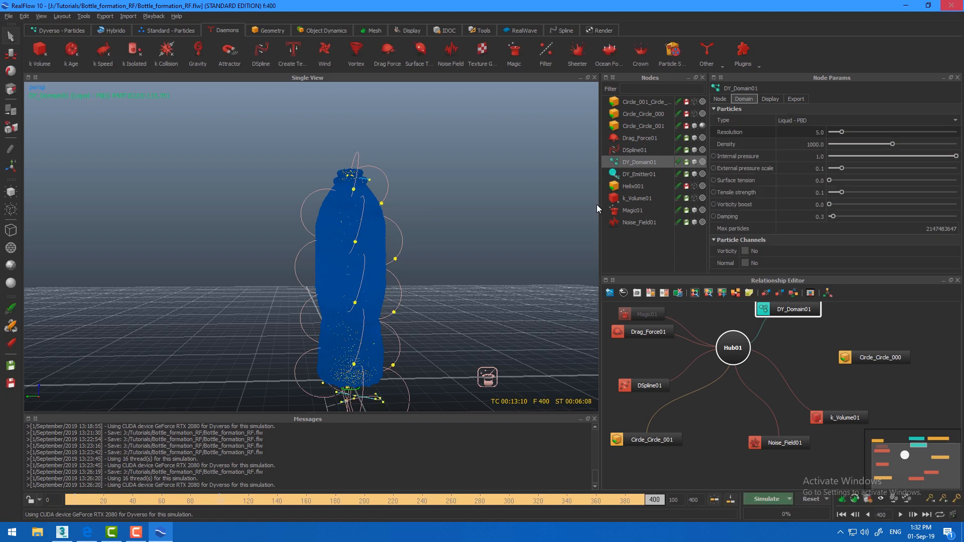
Frame the bottle closely and play back the cached simulation from frame 323 to examine how the spiralling fluid wraps it
{"action": "scroll", "coordinate": [499, 212], "scroll_direction": "up", "scroll_amount": 4}
{"action": "middle_click_drag", "start_coordinate": [499, 212], "coordinate": [440, 169], "text": "alt"}
{"action": "left_click_drag", "start_coordinate": [441, 169], "coordinate": [424, 226], "text": "alt"}
{"action": "mouse_move", "coordinate": [597, 499]}
{"action": "left_mouse_down"}
{"action": "mouse_move", "coordinate": [129, 499]}
{"action": "mouse_move", "coordinate": [507, 500]}
{"action": "mouse_move", "coordinate": [643, 516]}
{"action": "mouse_move", "coordinate": [431, 509]}
{"action": "mouse_move", "coordinate": [642, 516]}
{"action": "mouse_move", "coordinate": [543, 515]}
{"action": "left_mouse_up"}
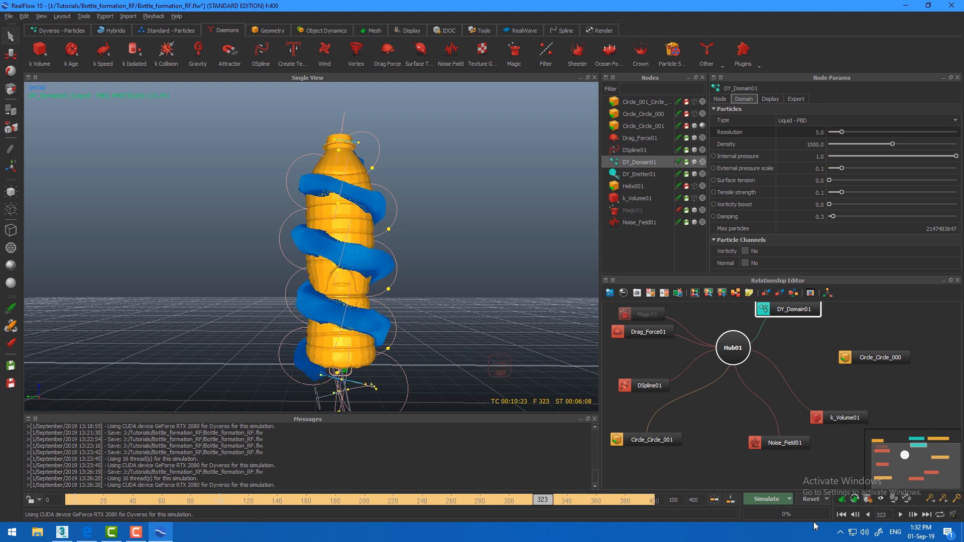
{"action": "left_click", "coordinate": [901, 515]}
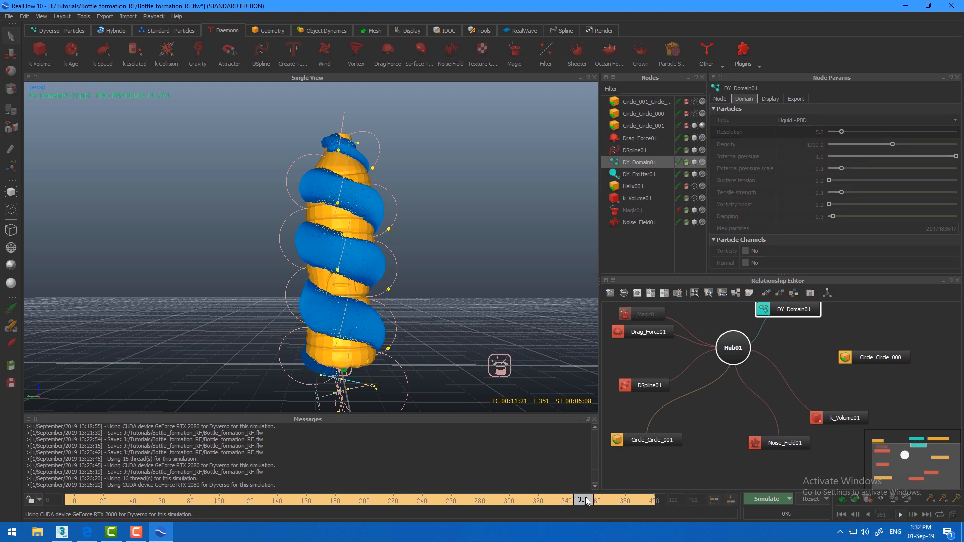
{"action": "left_click", "coordinate": [899, 516]}
Examine the fluid spiral around frame 350 from several angles, and scrub to frame 382 to review the bottle formation
{"action": "mouse_move", "coordinate": [618, 501]}
{"action": "left_mouse_down"}
{"action": "mouse_move", "coordinate": [163, 481]}
{"action": "mouse_move", "coordinate": [612, 514]}
{"action": "mouse_move", "coordinate": [476, 502]}
{"action": "mouse_move", "coordinate": [596, 508]}
{"action": "mouse_move", "coordinate": [382, 472]}
{"action": "mouse_move", "coordinate": [540, 444]}
{"action": "mouse_move", "coordinate": [417, 441]}
{"action": "mouse_move", "coordinate": [421, 463]}
{"action": "mouse_move", "coordinate": [580, 474]}
{"action": "mouse_move", "coordinate": [628, 497]}
{"action": "mouse_move", "coordinate": [63, 496]}
{"action": "mouse_move", "coordinate": [716, 510]}
{"action": "mouse_move", "coordinate": [354, 505]}
{"action": "mouse_move", "coordinate": [577, 503]}
{"action": "left_mouse_up"}
{"action": "left_click_drag", "start_coordinate": [408, 332], "coordinate": [340, 279], "text": "alt"}
{"action": "scroll", "coordinate": [332, 311], "scroll_direction": "down", "scroll_amount": 4}
{"action": "scroll", "coordinate": [332, 315], "scroll_direction": "up", "scroll_amount": 4}
{"action": "scroll", "coordinate": [357, 328], "scroll_direction": "down", "scroll_amount": 1}
{"action": "left_click_drag", "start_coordinate": [346, 340], "coordinate": [371, 334], "text": "alt"}
{"action": "scroll", "coordinate": [366, 335], "scroll_direction": "down", "scroll_amount": 2}
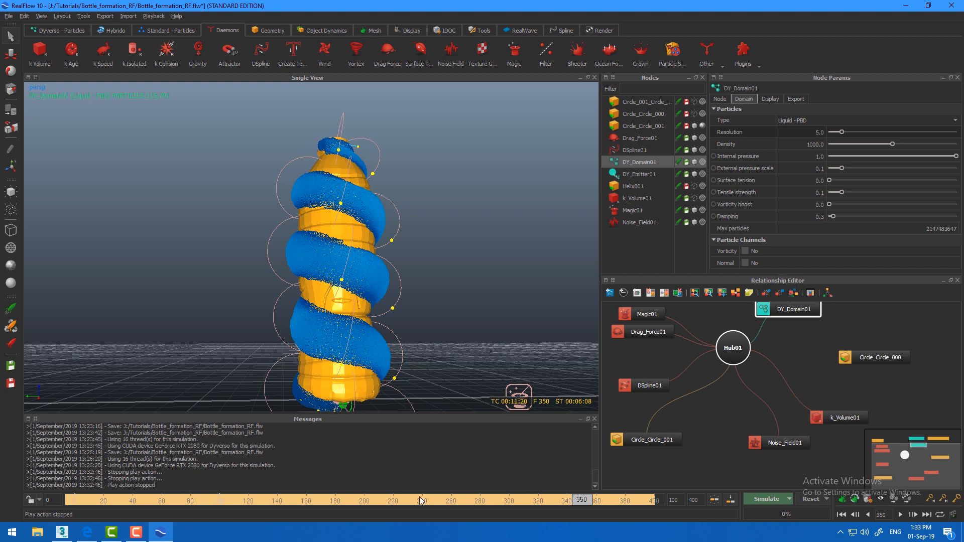
{"action": "mouse_move", "coordinate": [302, 503]}
{"action": "left_mouse_down"}
{"action": "mouse_move", "coordinate": [675, 507]}
{"action": "mouse_move", "coordinate": [376, 501]}
{"action": "mouse_move", "coordinate": [564, 478]}
{"action": "mouse_move", "coordinate": [688, 484]}
{"action": "mouse_move", "coordinate": [531, 487]}
{"action": "mouse_move", "coordinate": [592, 497]}
{"action": "mouse_move", "coordinate": [625, 487]}
{"action": "mouse_move", "coordinate": [606, 500]}
{"action": "mouse_move", "coordinate": [518, 498]}
{"action": "mouse_move", "coordinate": [618, 497]}
{"action": "mouse_move", "coordinate": [501, 501]}
{"action": "mouse_move", "coordinate": [695, 505]}
{"action": "mouse_move", "coordinate": [599, 509]}
{"action": "mouse_move", "coordinate": [658, 512]}
{"action": "mouse_move", "coordinate": [628, 499]}
{"action": "left_mouse_up"}
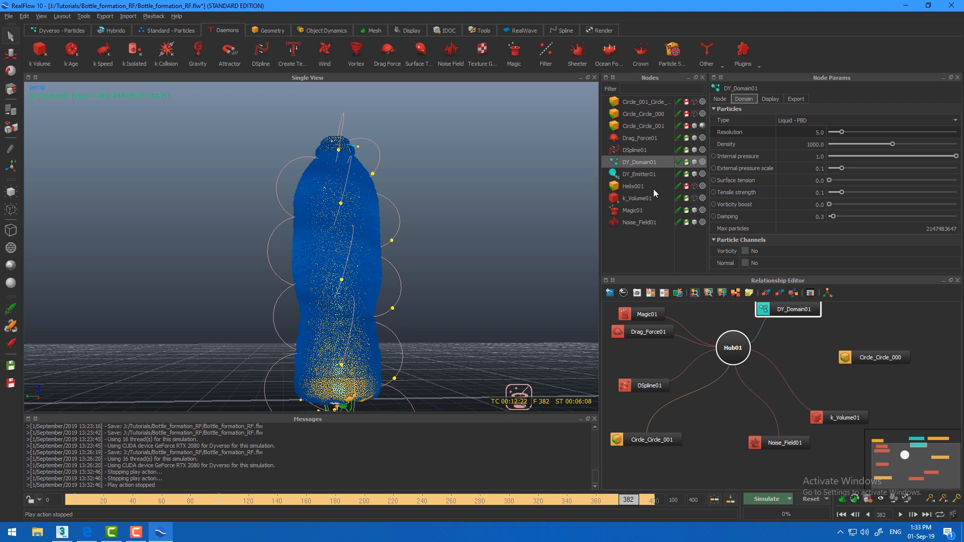
Set the value of the end key at frame 425 on Magic01's escape strength curve to 35
{"action": "left_click", "coordinate": [631, 213]}
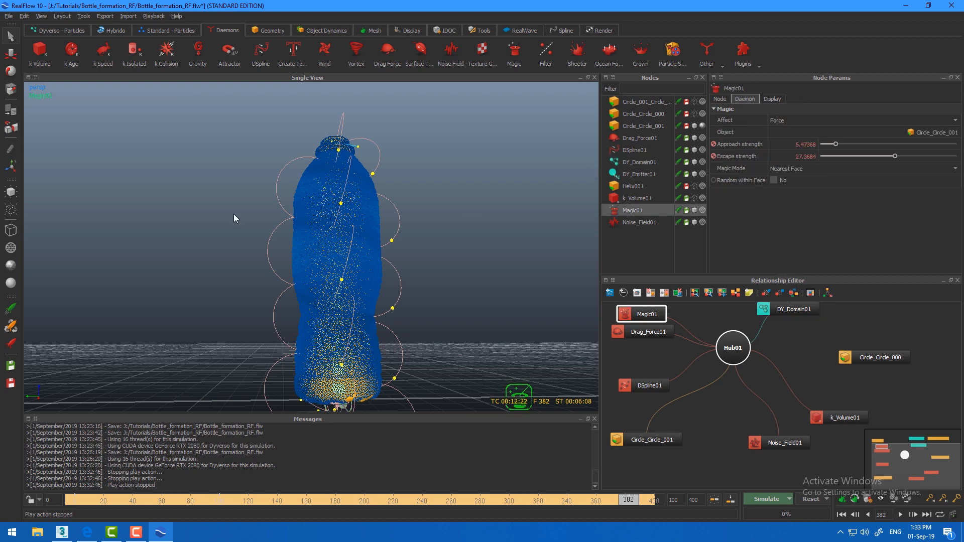
{"action": "right_click", "coordinate": [741, 153]}
{"action": "left_click", "coordinate": [760, 155]}
{"action": "left_click_drag", "start_coordinate": [709, 257], "coordinate": [655, 207]}
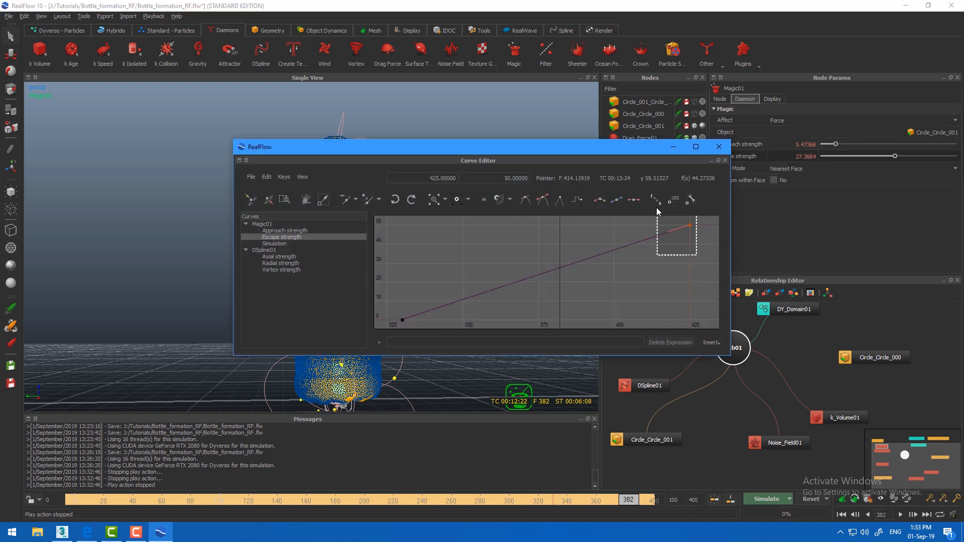
{"action": "double_click", "coordinate": [514, 178]}
{"action": "type", "text": "35"}
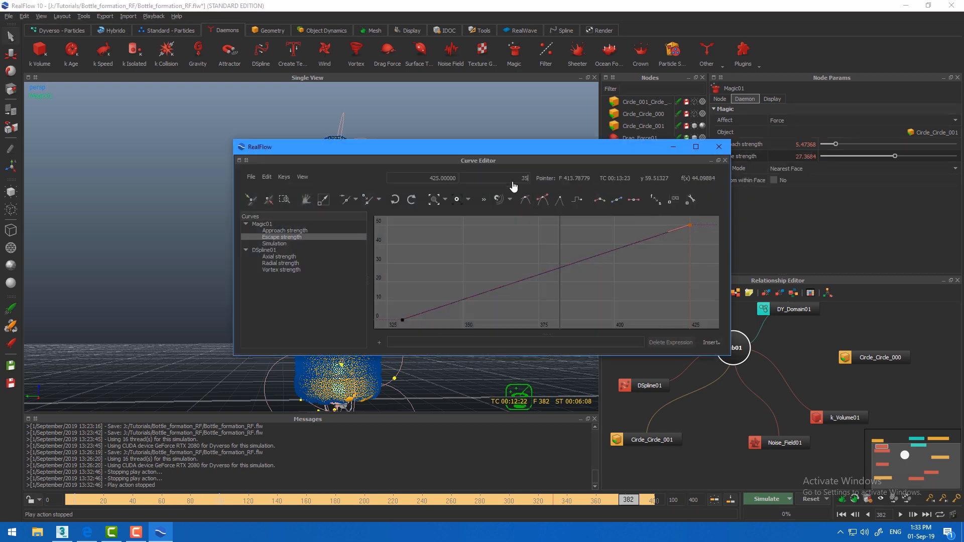
{"action": "key", "text": "Return"}
{"action": "left_click", "coordinate": [719, 146]}
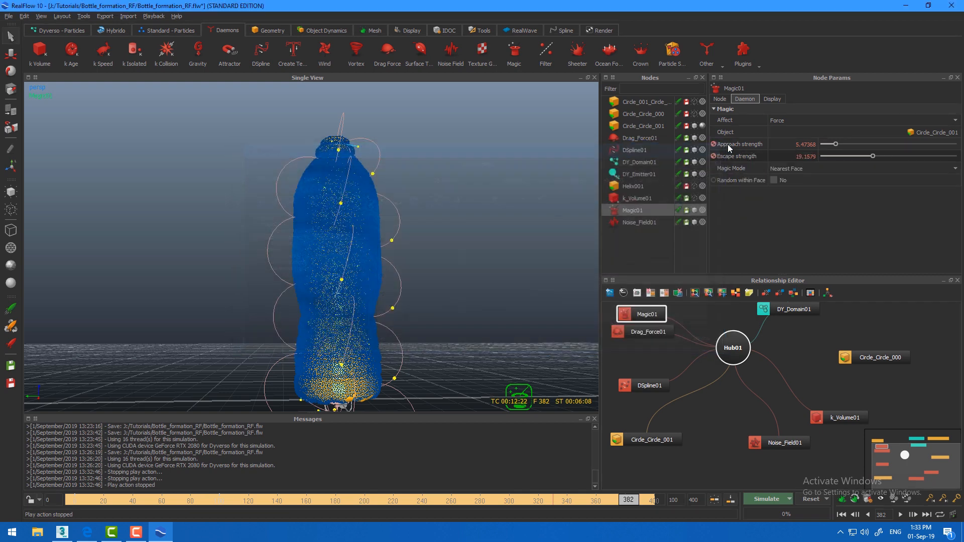
Set the value of the end key at frame 425 on Magic01's approach strength curve to 5
{"action": "right_click", "coordinate": [758, 144]}
{"action": "left_click", "coordinate": [762, 147]}
{"action": "left_click", "coordinate": [690, 225]}
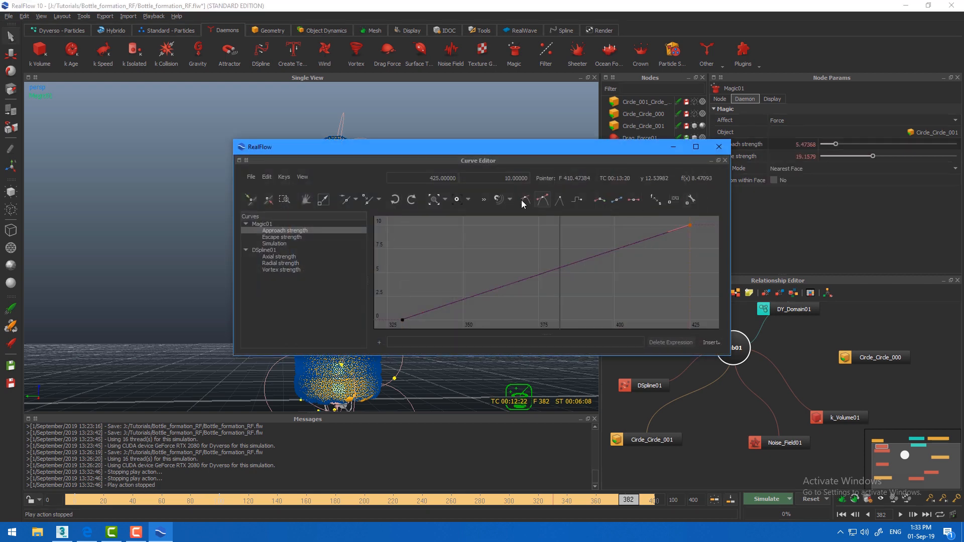
{"action": "double_click", "coordinate": [514, 181]}
{"action": "type", "text": "5"}
{"action": "key", "text": "Return"}
{"action": "left_click", "coordinate": [719, 147]}
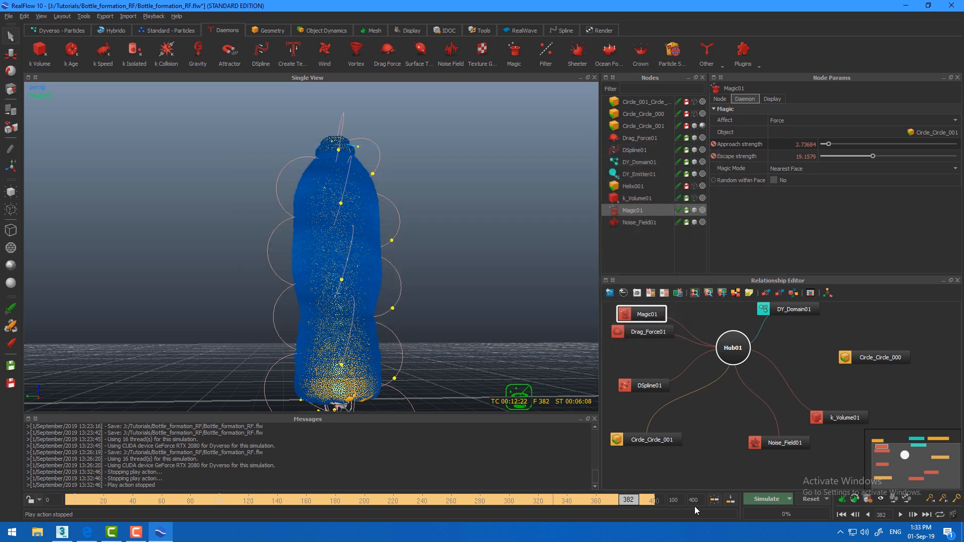
Set the last frame of the timeline to 425
{"action": "double_click", "coordinate": [698, 500]}
{"action": "type", "text": "425"}
{"action": "key", "text": "Return"}
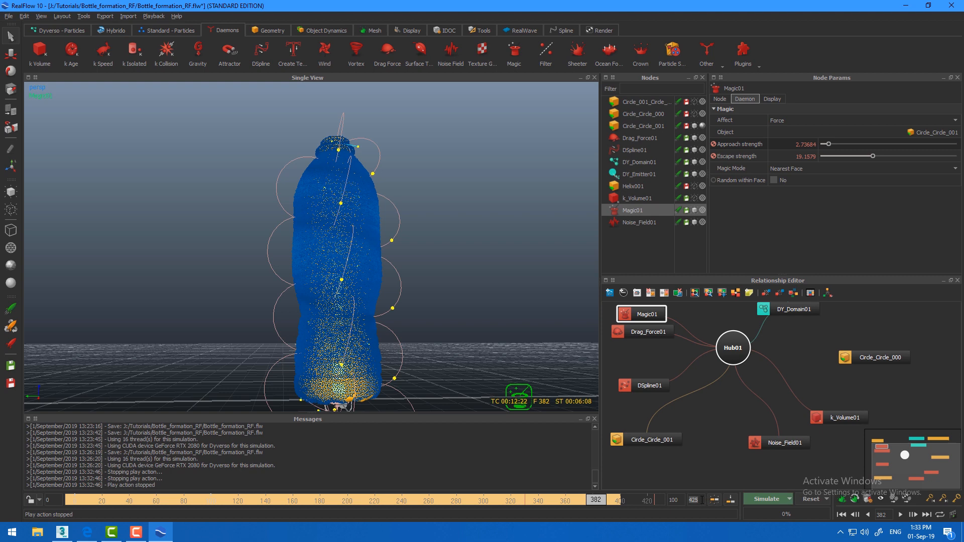
Extend the timeline's last frame to 500, rerun the simulation and stop it at frame 404
{"action": "double_click", "coordinate": [701, 500]}
{"action": "type", "text": "500"}
{"action": "key", "text": "Return"}
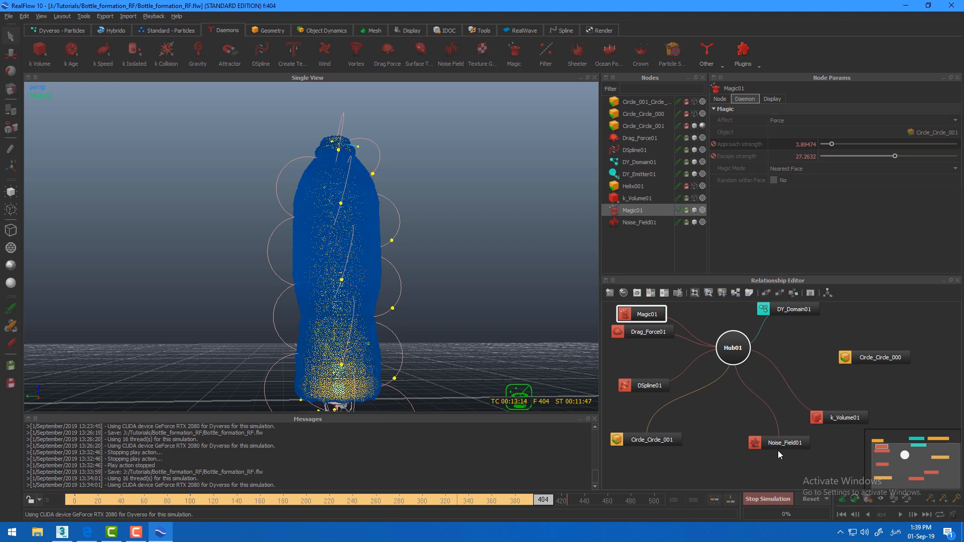
{"action": "left_click", "coordinate": [762, 496]}
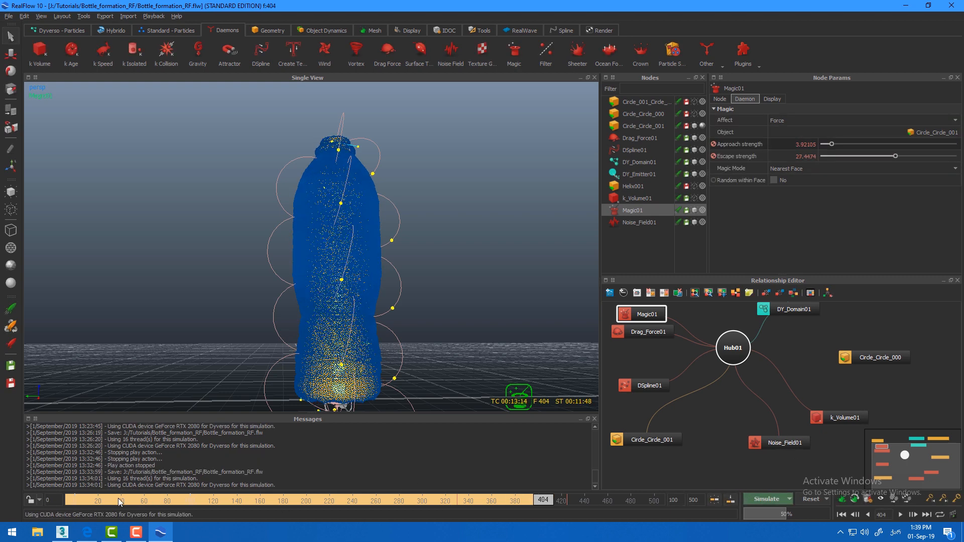
Scrub through the new simulation up to frame 397 and inspect the formed bottle from above
{"action": "left_click_drag", "start_coordinate": [121, 501], "coordinate": [508, 504]}
{"action": "left_click_drag", "start_coordinate": [378, 512], "coordinate": [534, 503]}
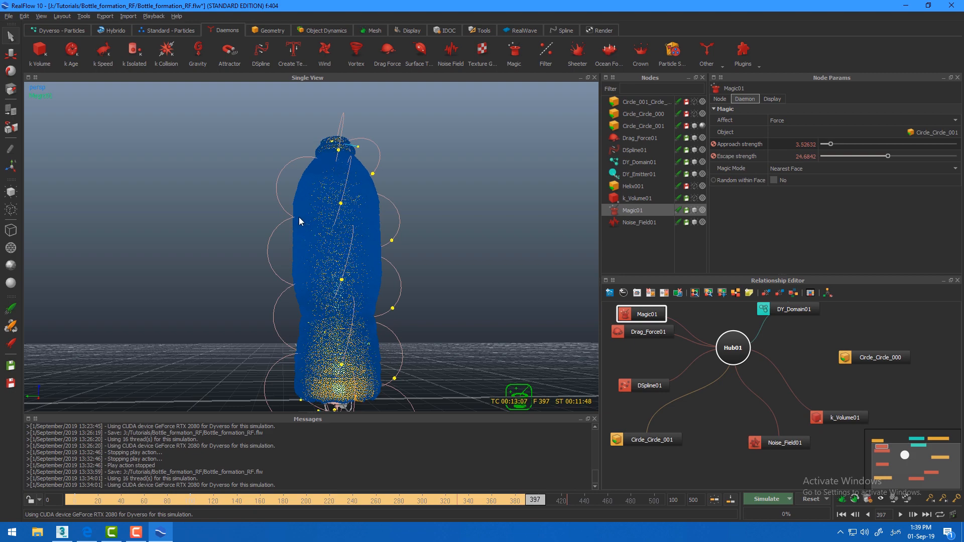
{"action": "left_click_drag", "start_coordinate": [501, 214], "coordinate": [547, 425], "text": "alt"}
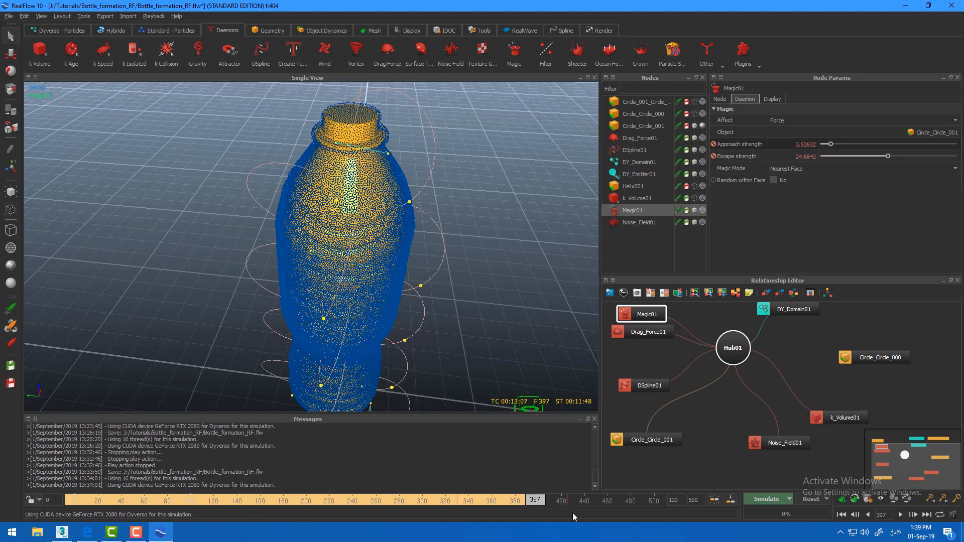
Go to frame 430 and lower Magic01's approach strength to 0
{"action": "left_click_drag", "start_coordinate": [540, 504], "coordinate": [562, 500]}
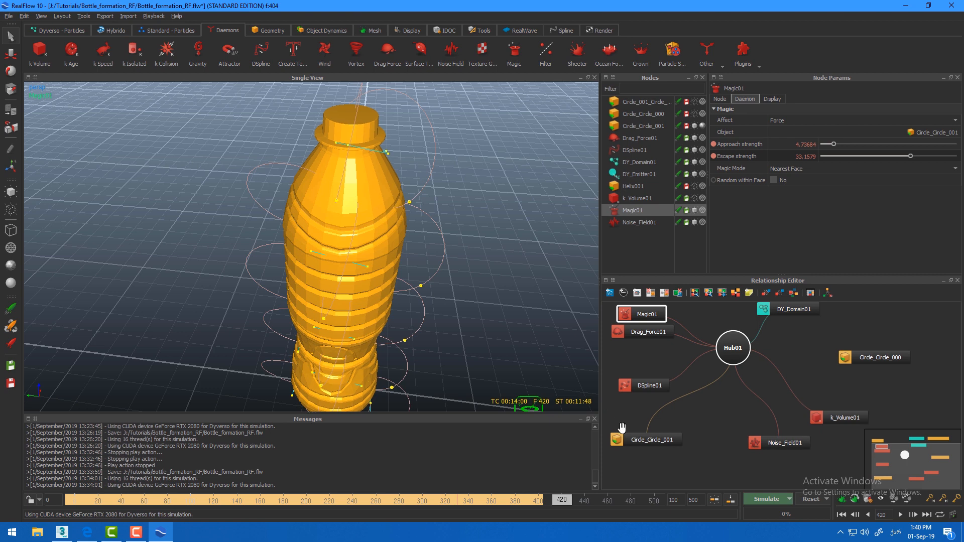
{"action": "left_click_drag", "start_coordinate": [568, 501], "coordinate": [571, 502]}
{"action": "left_click_drag", "start_coordinate": [834, 144], "coordinate": [821, 145]}
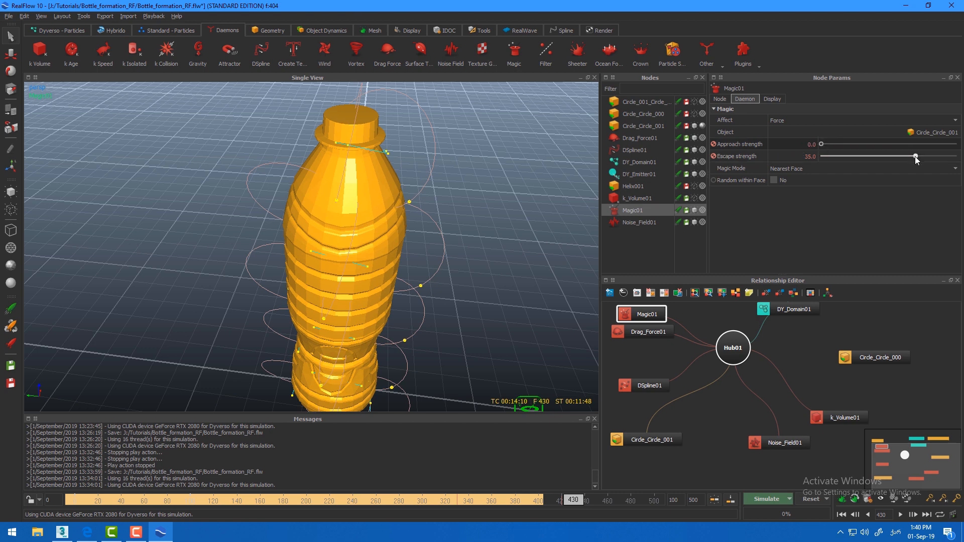
Lower Magic01's escape strength and keyframe its simulation state as Active at frame 430 and Inactive at frame 431
{"action": "left_click_drag", "start_coordinate": [915, 158], "coordinate": [822, 156]}
{"action": "left_click", "coordinate": [719, 99]}
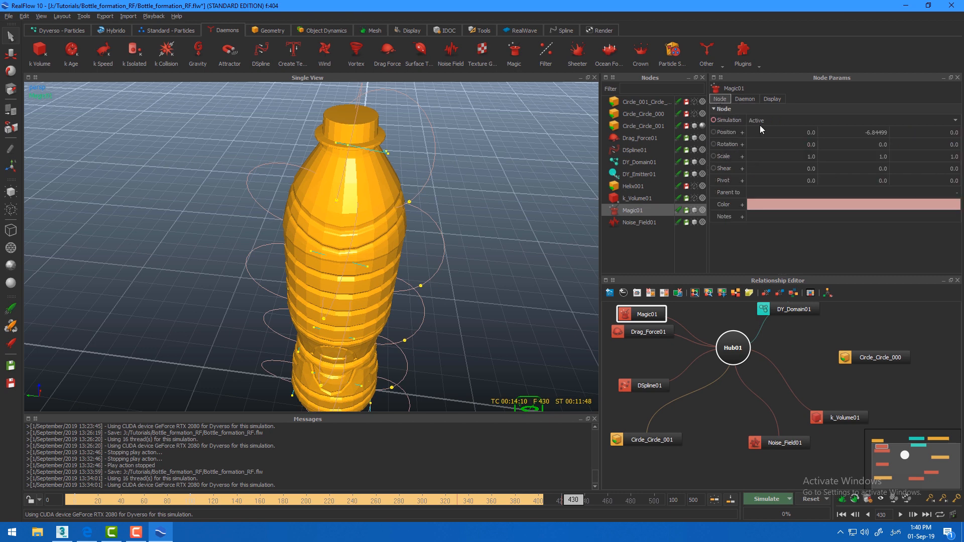
{"action": "left_click", "coordinate": [713, 120]}
{"action": "left_click", "coordinate": [770, 119]}
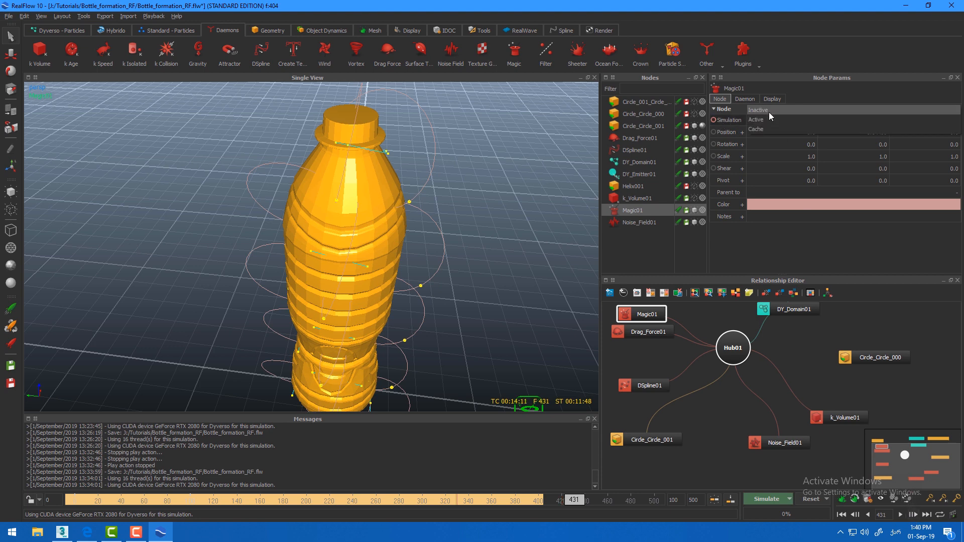
{"action": "left_click", "coordinate": [771, 115]}
{"action": "left_click", "coordinate": [714, 120]}
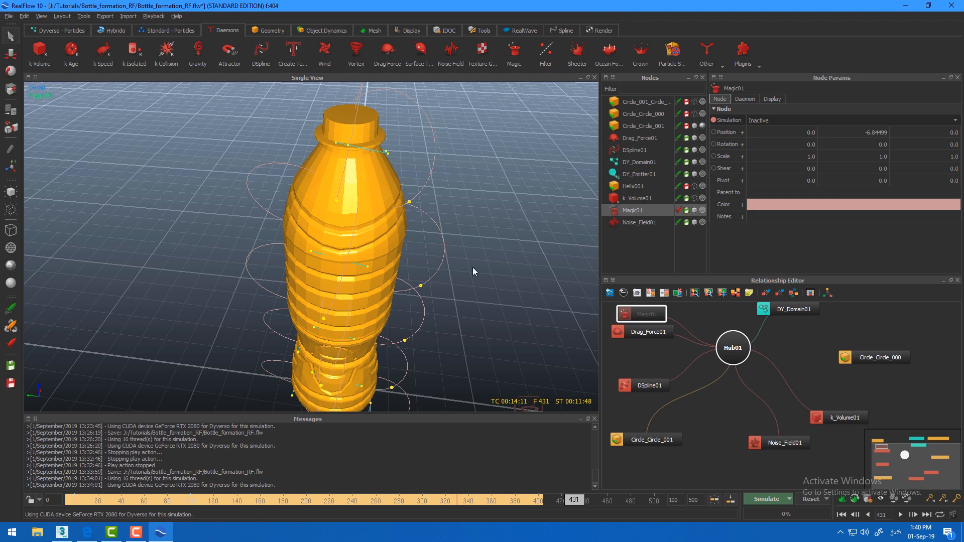
Go to frame 425, add an Attractor daemon and move it up to the middle of the bottle
{"action": "left_click_drag", "start_coordinate": [390, 261], "coordinate": [366, 215], "text": "alt"}
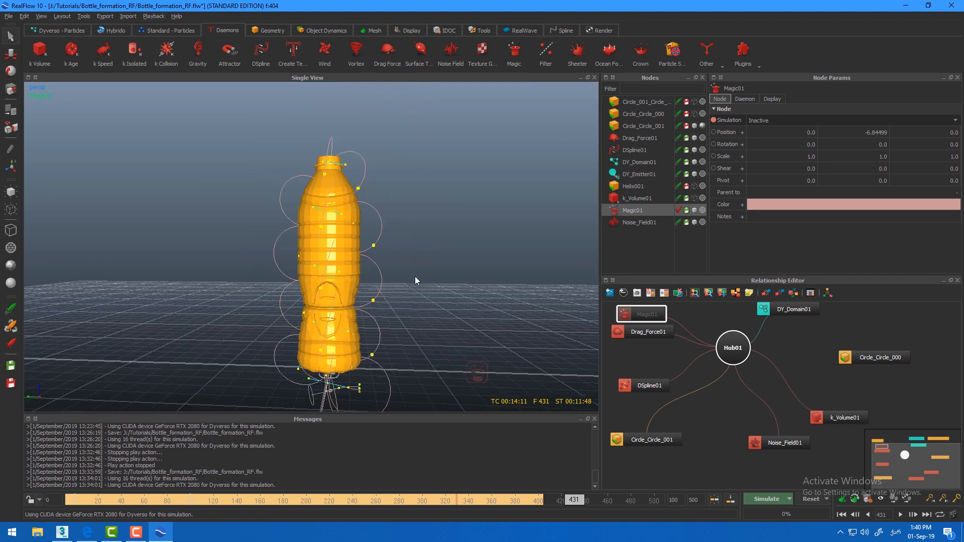
{"action": "left_click", "coordinate": [567, 503]}
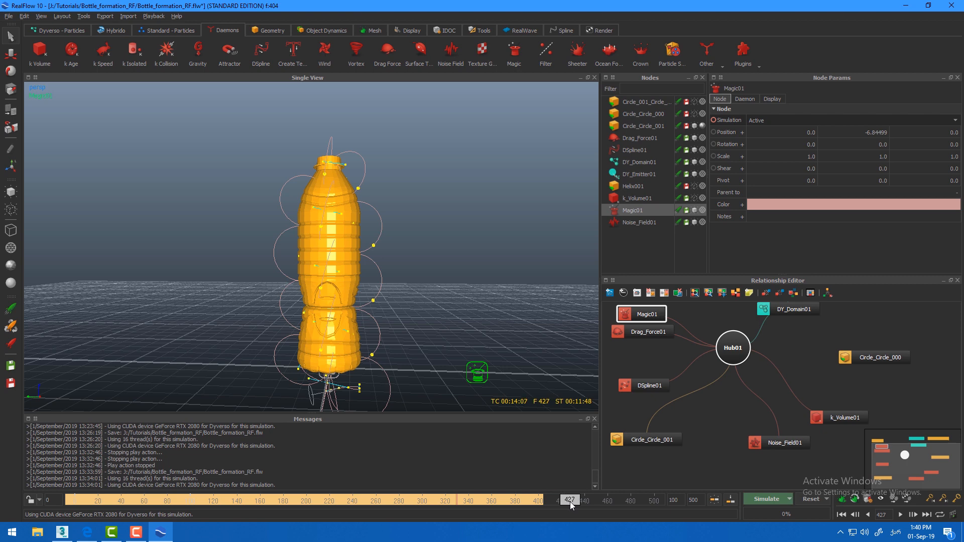
{"action": "left_click_drag", "start_coordinate": [419, 301], "coordinate": [402, 279], "text": "alt"}
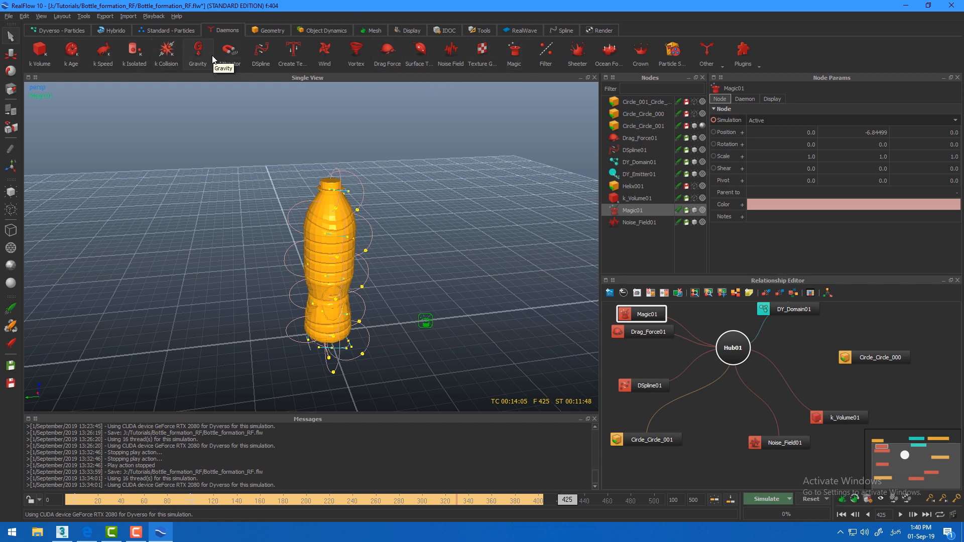
{"action": "left_click", "coordinate": [228, 52]}
{"action": "left_click", "coordinate": [14, 56]}
{"action": "left_click_drag", "start_coordinate": [302, 162], "coordinate": [273, 110], "text": "alt"}
{"action": "left_click_drag", "start_coordinate": [324, 258], "coordinate": [382, 211]}
Review the attractor's daemon parameters and check its placement inside the bottle by temporarily hiding Circle_Circle_001
{"action": "left_click", "coordinate": [744, 99]}
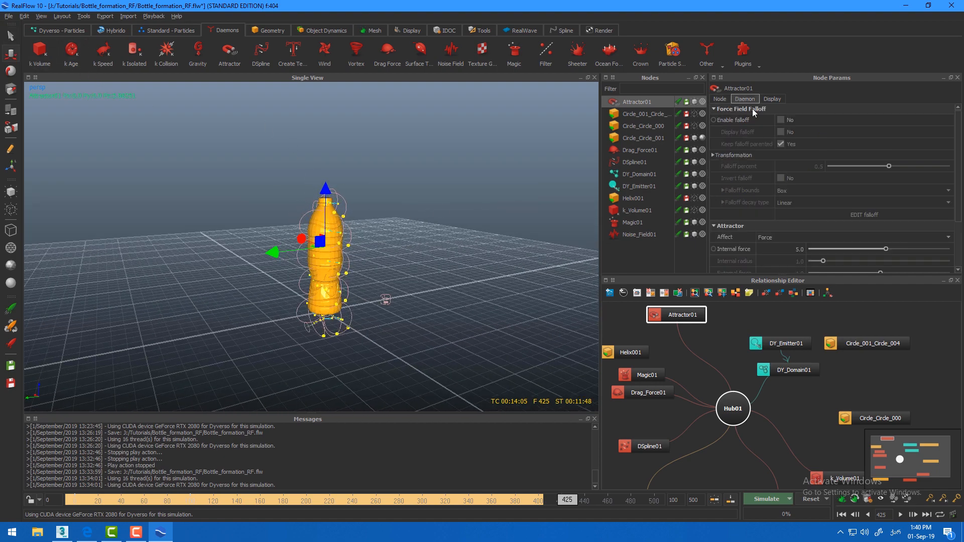
{"action": "scroll", "coordinate": [801, 181], "scroll_direction": "down", "scroll_amount": 1}
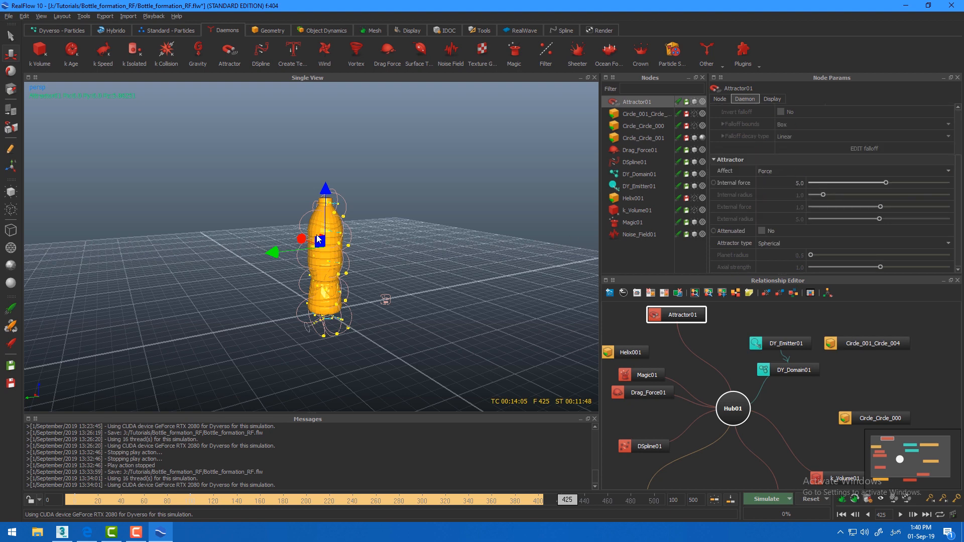
{"action": "scroll", "coordinate": [322, 236], "scroll_direction": "up", "scroll_amount": 3}
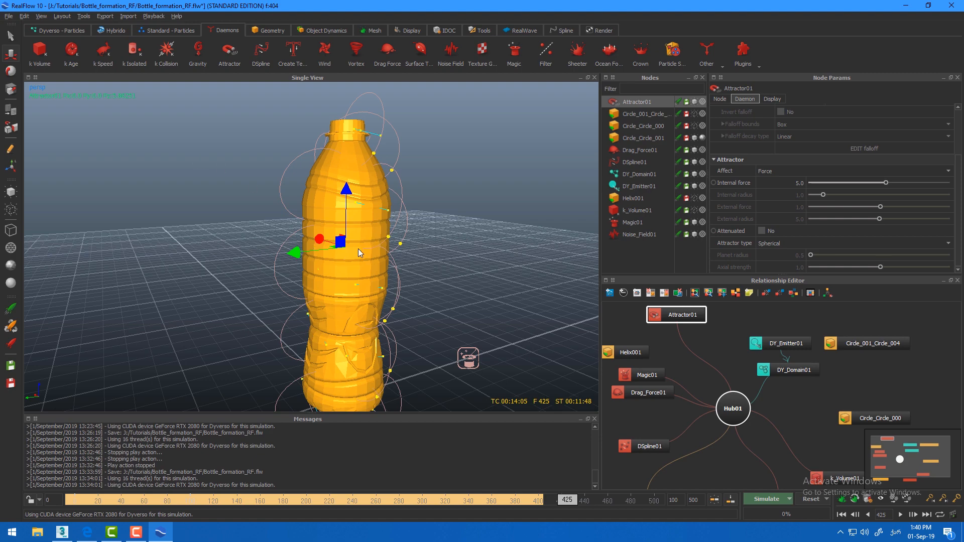
{"action": "left_click_drag", "start_coordinate": [270, 208], "coordinate": [280, 237], "text": "alt"}
{"action": "left_click", "coordinate": [695, 136]}
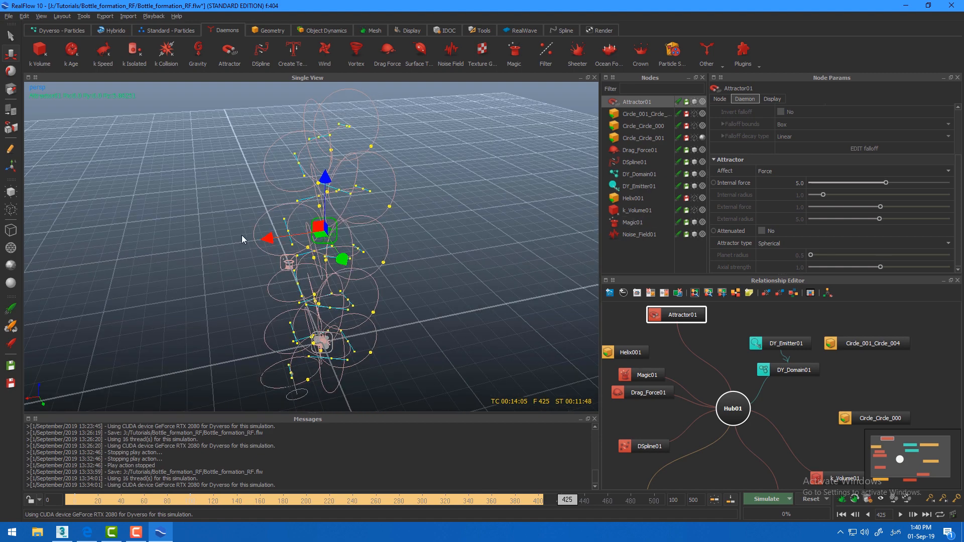
{"action": "left_click", "coordinate": [695, 139]}
{"action": "left_click_drag", "start_coordinate": [433, 213], "coordinate": [236, 194], "text": "alt"}
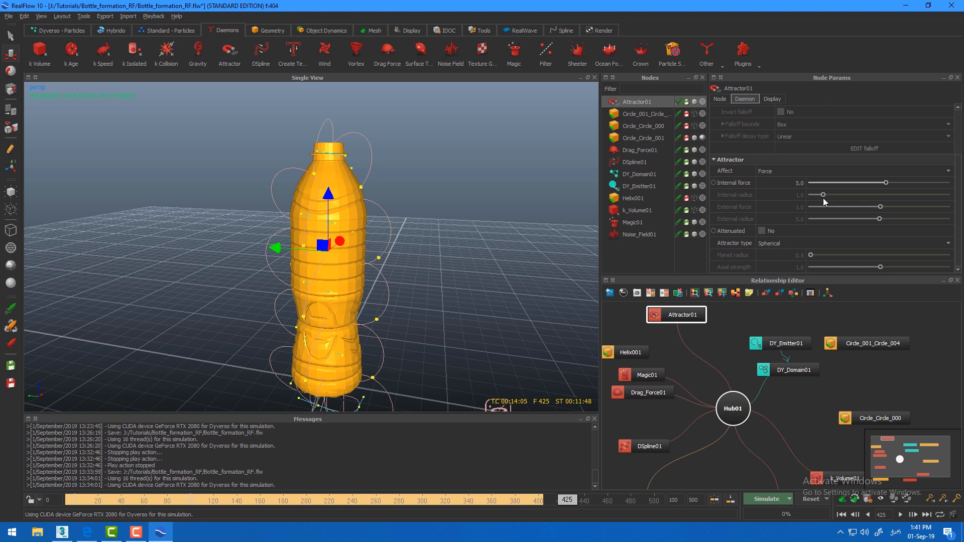
Set Attractor01's internal force to 0 and keyframe it at frame 425
{"action": "left_click_drag", "start_coordinate": [884, 183], "coordinate": [824, 188]}
{"action": "double_click", "coordinate": [804, 182]}
{"action": "type", "text": "0"}
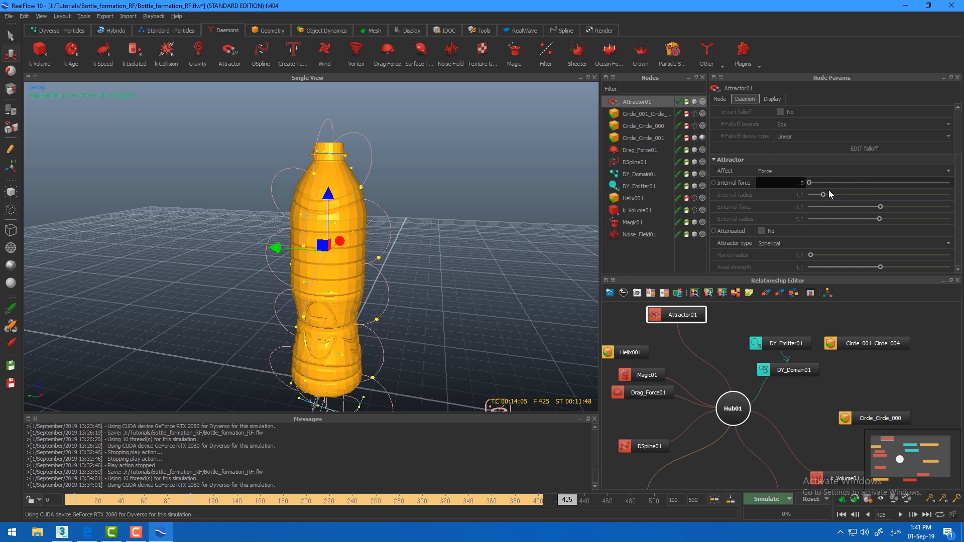
{"action": "key", "text": "Return"}
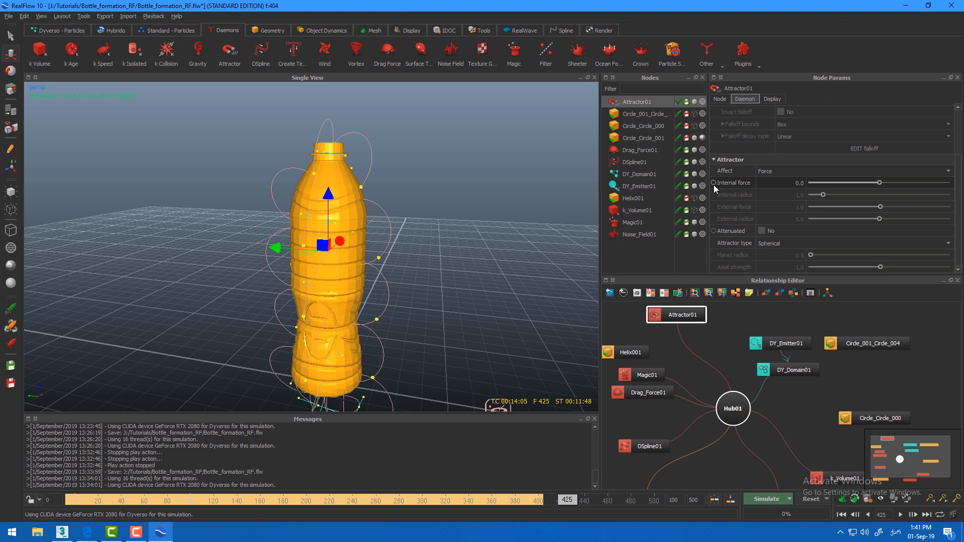
Keyframe Attractor01's internal force at -20 on frame 440
{"action": "left_click_drag", "start_coordinate": [569, 502], "coordinate": [585, 502]}
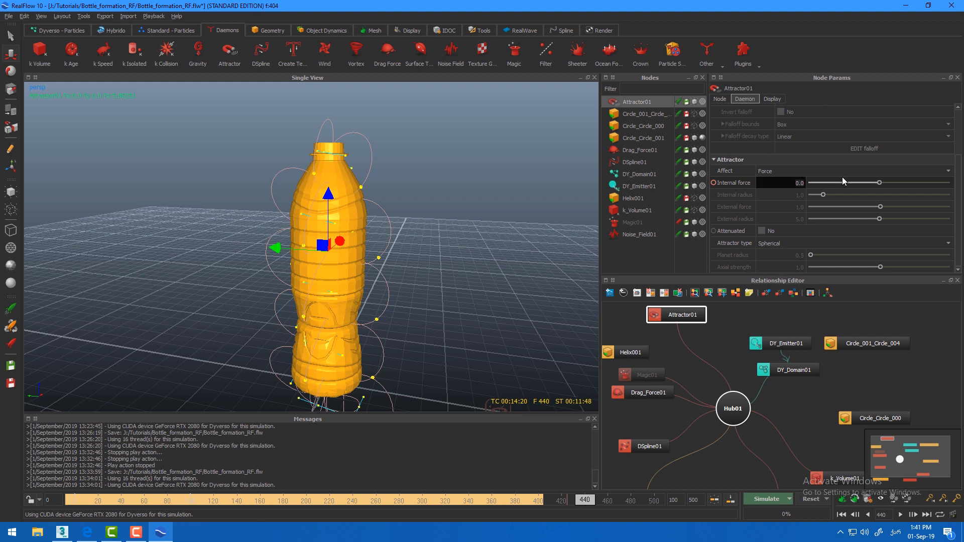
{"action": "key", "text": "BackSpace"}
{"action": "key", "text": "BackSpace"}
{"action": "key", "text": "BackSpace"}
{"action": "type", "text": "-20"}
{"action": "key", "text": "Return"}
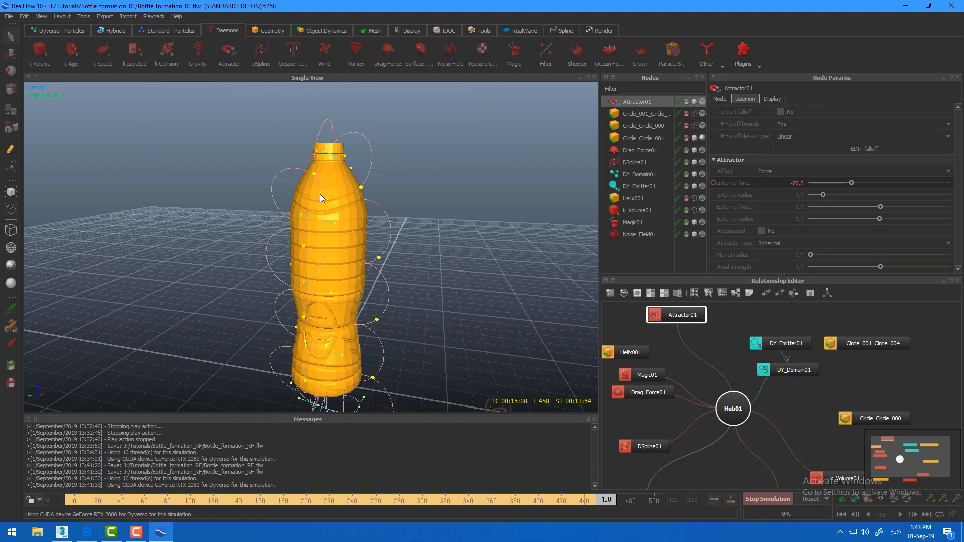
Stop the simulation and scrub to frame 438 to review how the particles burst off the bottle
{"action": "left_click", "coordinate": [754, 499]}
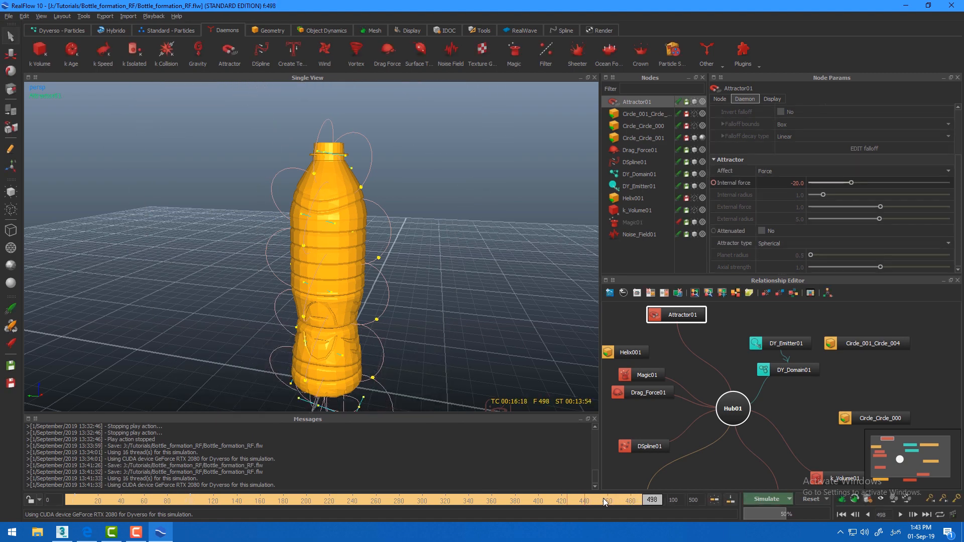
{"action": "left_click", "coordinate": [487, 499]}
{"action": "left_click_drag", "start_coordinate": [487, 499], "coordinate": [582, 487]}
Edit Attractor01's internal force curve, moving its last key to frame 460 and halving that key's negative force
{"action": "right_click", "coordinate": [731, 183]}
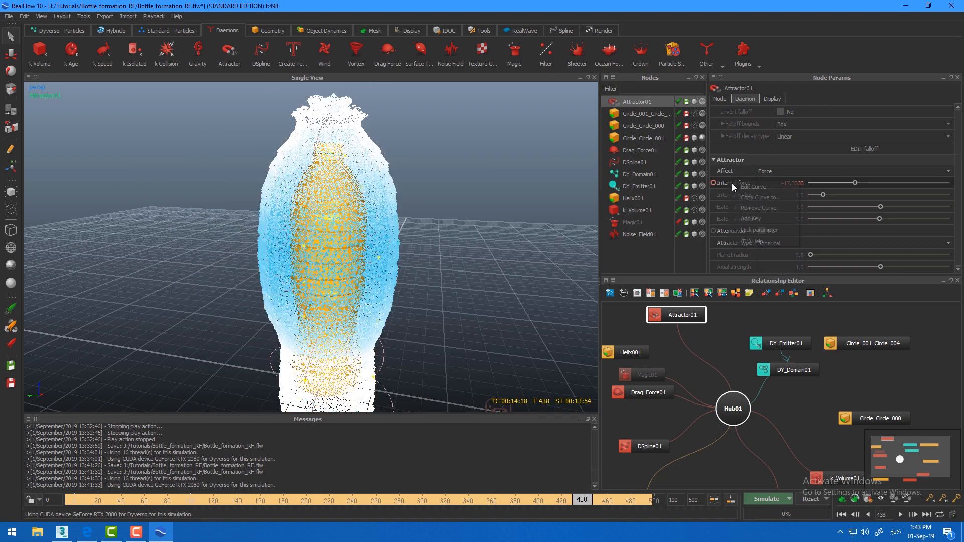
{"action": "left_click", "coordinate": [742, 187]}
{"action": "left_click_drag", "start_coordinate": [678, 289], "coordinate": [713, 327]}
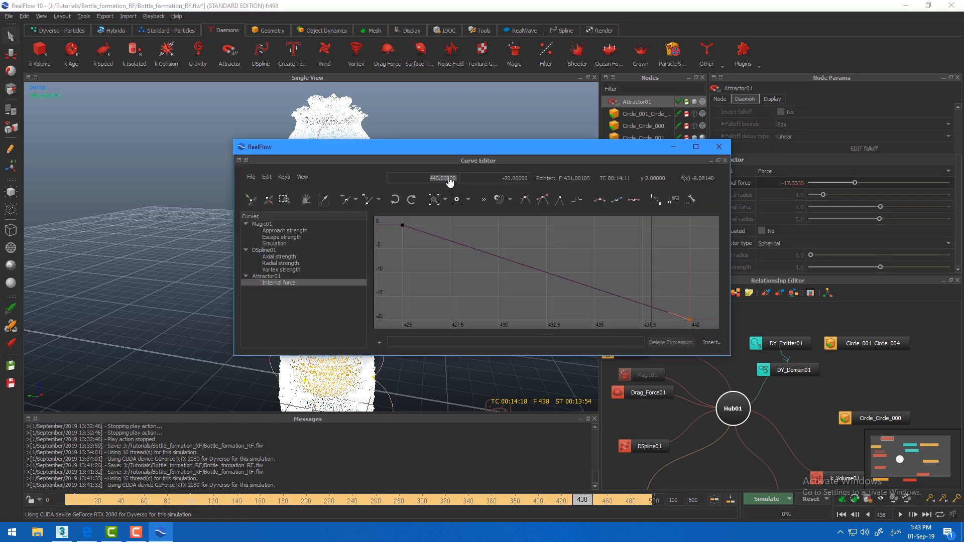
{"action": "type", "text": "460"}
{"action": "key", "text": "Return"}
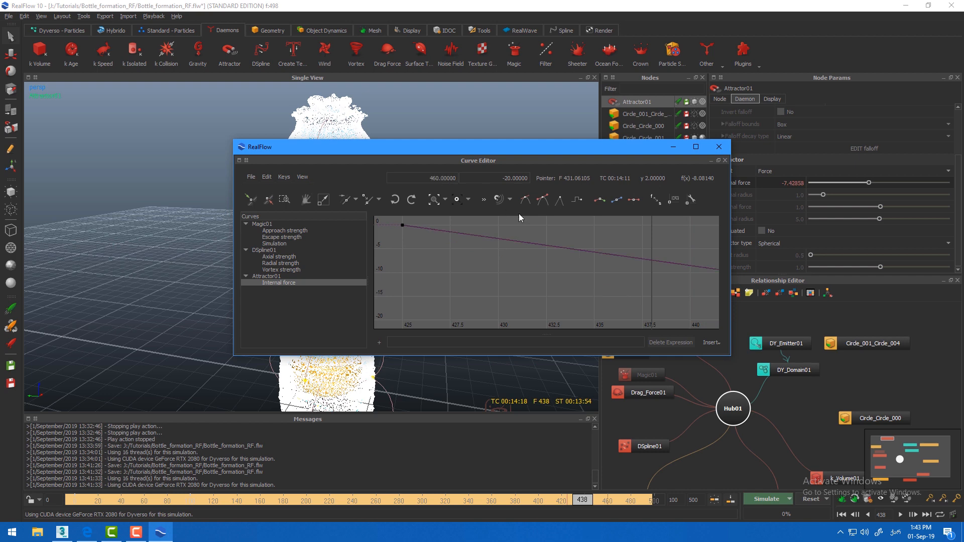
{"action": "left_click", "coordinate": [510, 184]}
{"action": "key", "text": "Return"}
{"action": "left_click", "coordinate": [718, 146]}
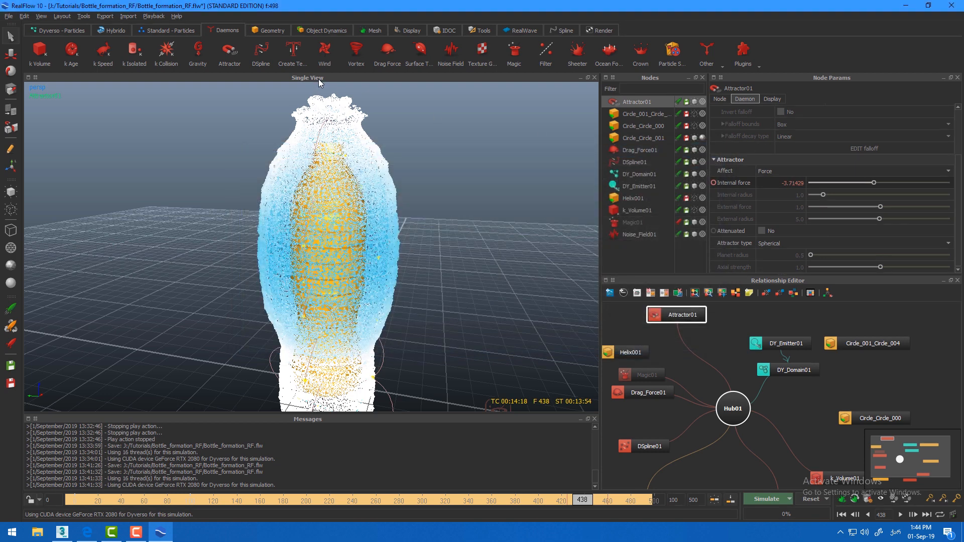
Add a second Noise Field daemon and keyframe its strength from 0 at frame 430 to 1 at frame 440
{"action": "left_click", "coordinate": [446, 62]}
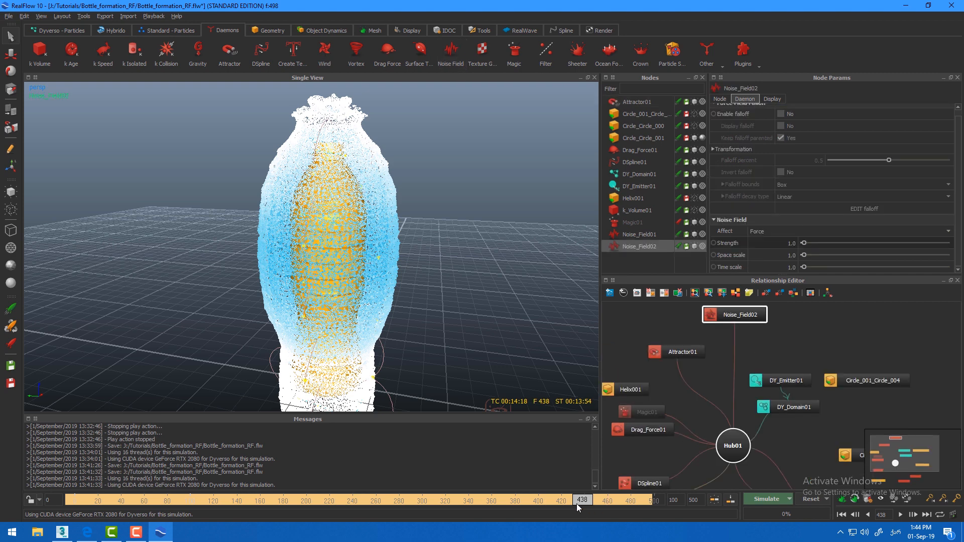
{"action": "left_click_drag", "start_coordinate": [576, 504], "coordinate": [571, 504]}
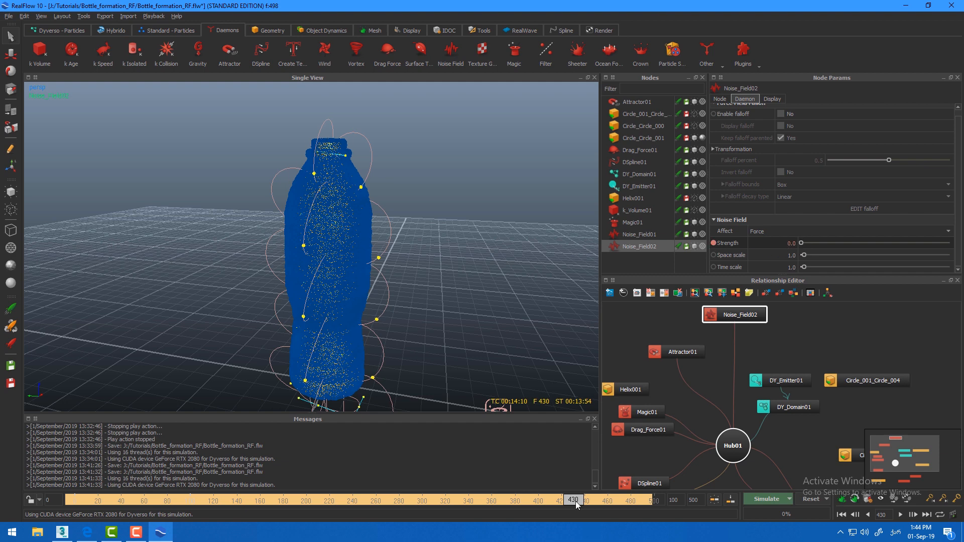
{"action": "left_click_drag", "start_coordinate": [575, 501], "coordinate": [584, 502]}
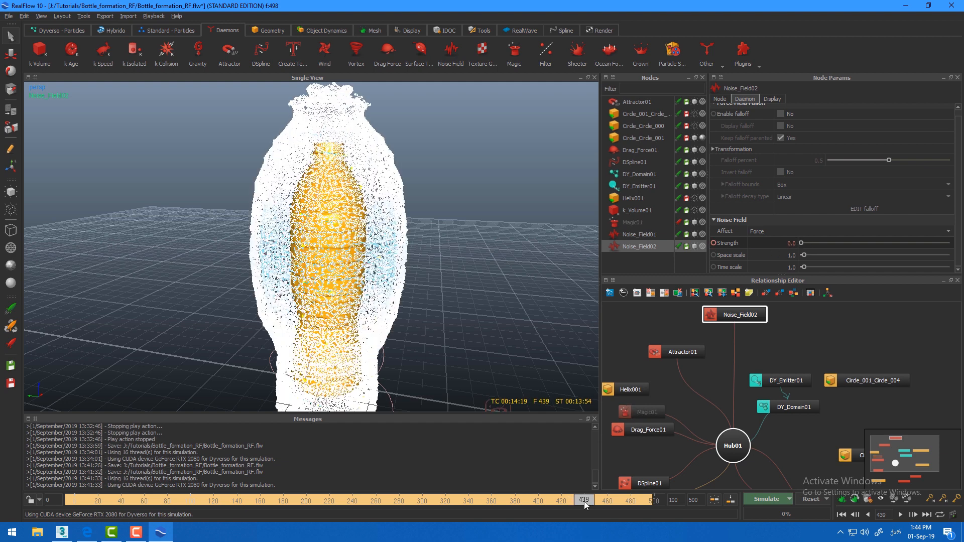
{"action": "left_click", "coordinate": [912, 516]}
{"action": "double_click", "coordinate": [795, 244]}
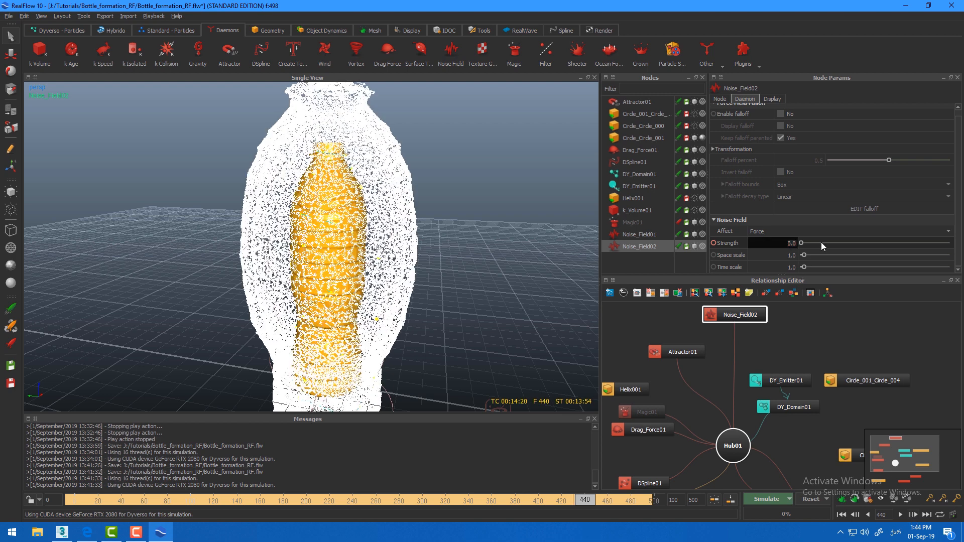
{"action": "type", "text": "1"}
{"action": "key", "text": "Return"}
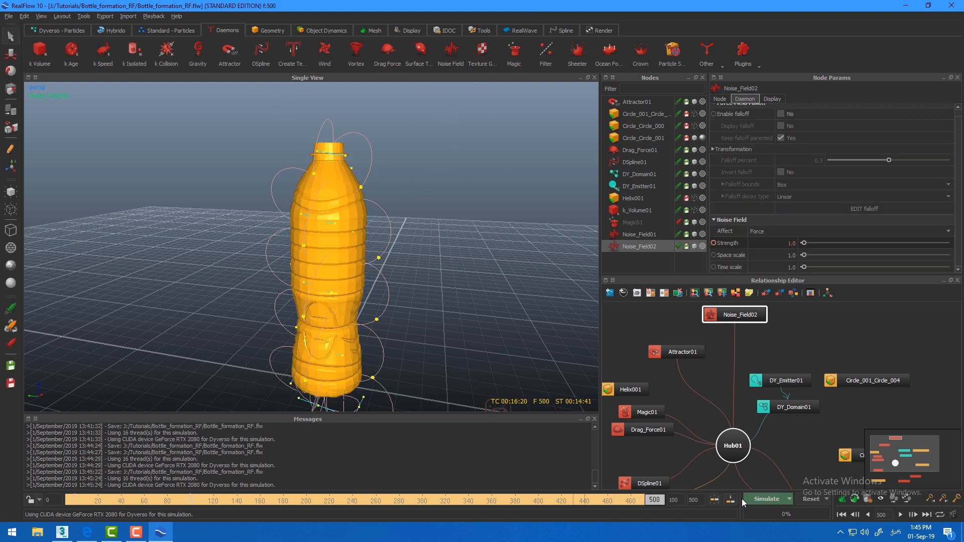
Scrub the new simulation to frame 450 and examine the splash around the bottle from several angles
{"action": "left_click_drag", "start_coordinate": [79, 507], "coordinate": [350, 493]}
{"action": "left_click_drag", "start_coordinate": [461, 495], "coordinate": [596, 497]}
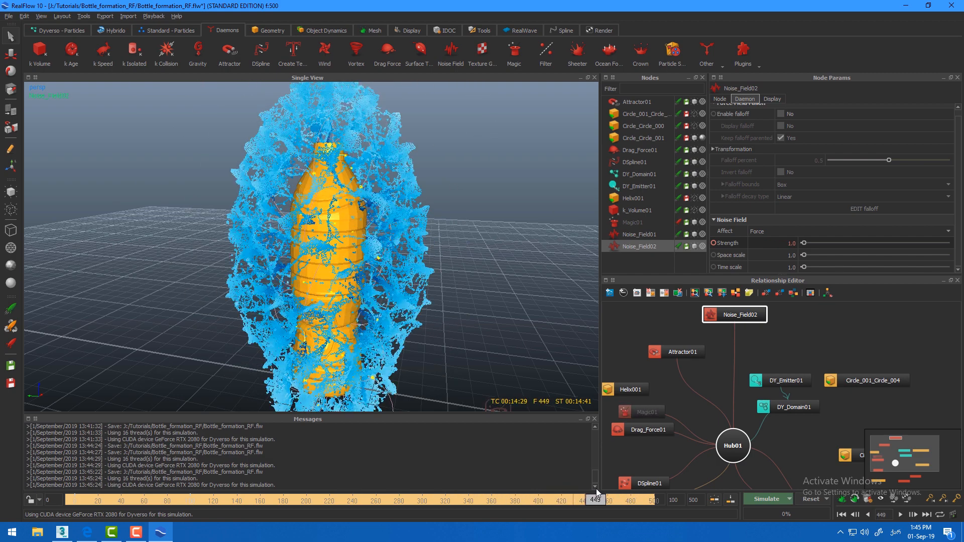
{"action": "left_click_drag", "start_coordinate": [288, 166], "coordinate": [322, 227], "text": "alt"}
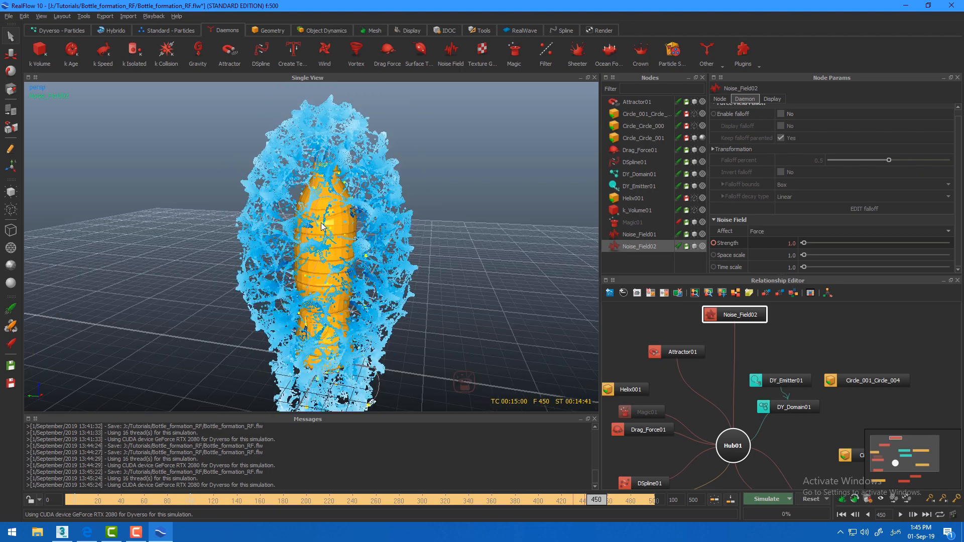
{"action": "left_click_drag", "start_coordinate": [346, 261], "coordinate": [388, 276], "text": "alt"}
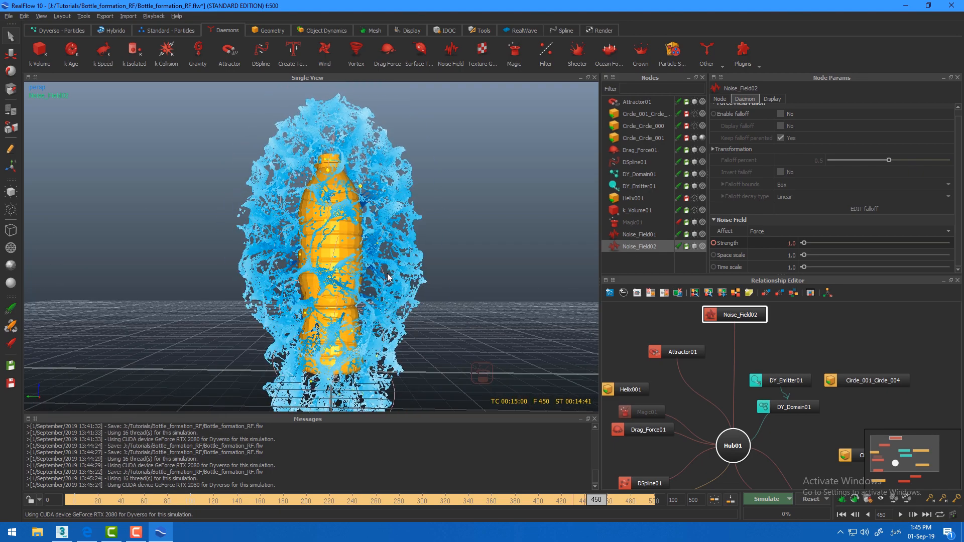
{"action": "left_click_drag", "start_coordinate": [340, 229], "coordinate": [261, 241], "text": "alt"}
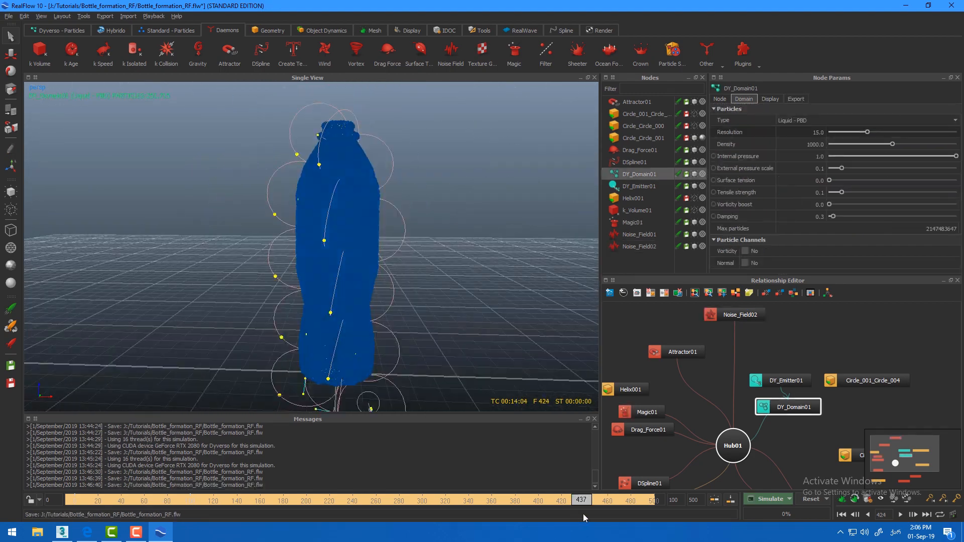
Go to frame 380 and examine the particle layer covering the bottle from several angles
{"action": "left_click_drag", "start_coordinate": [591, 511], "coordinate": [516, 506]}
{"action": "scroll", "coordinate": [399, 314], "scroll_direction": "down", "scroll_amount": 1}
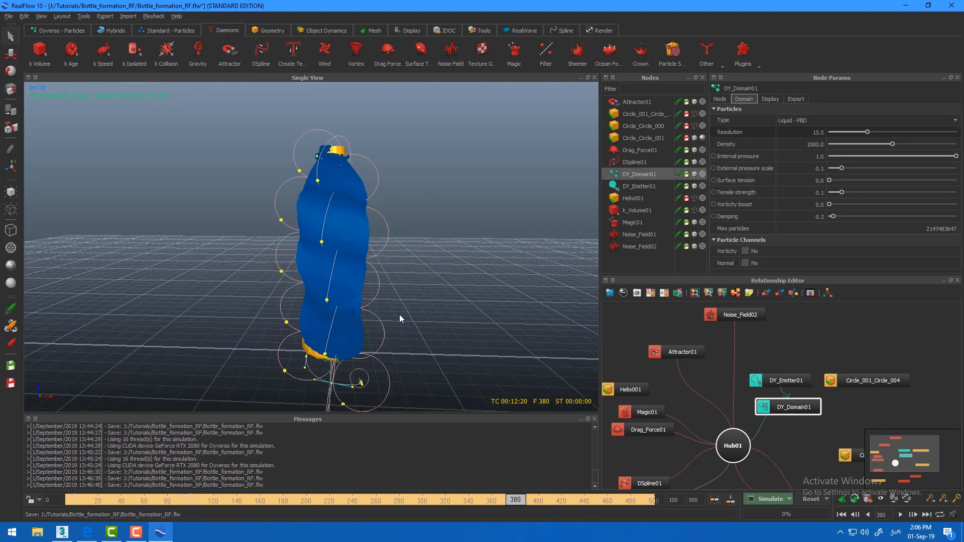
{"action": "scroll", "coordinate": [324, 285], "scroll_direction": "up", "scroll_amount": 2}
{"action": "left_click_drag", "start_coordinate": [324, 285], "coordinate": [345, 235], "text": "alt"}
{"action": "right_click_drag", "start_coordinate": [344, 236], "coordinate": [329, 184], "text": "alt"}
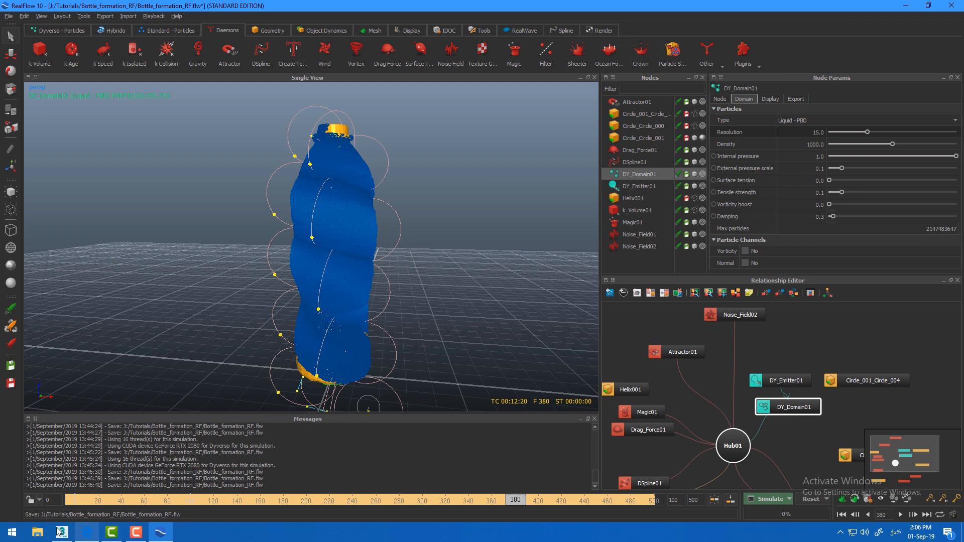
{"action": "left_click_drag", "start_coordinate": [276, 121], "coordinate": [336, 258], "text": "alt"}
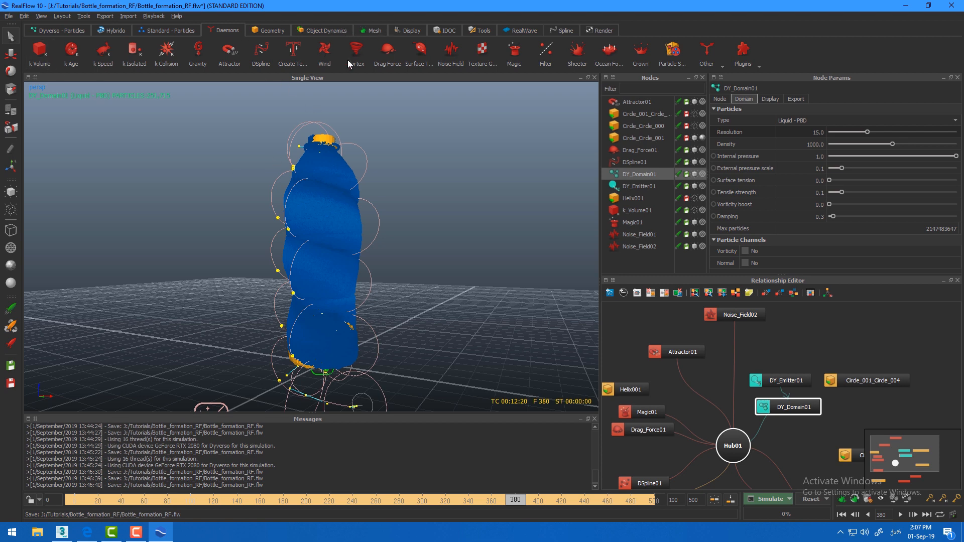
Create a ParticleMesh VDB mesh node for the Dyverso particles
{"action": "left_click", "coordinate": [380, 31]}
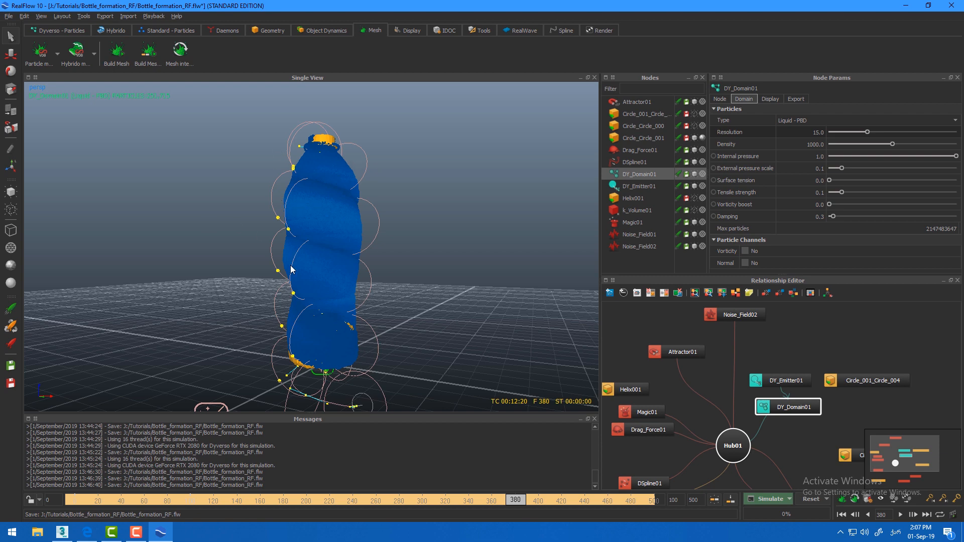
{"action": "scroll", "coordinate": [327, 288], "scroll_direction": "up", "scroll_amount": 3}
{"action": "scroll", "coordinate": [329, 287], "scroll_direction": "down", "scroll_amount": 5}
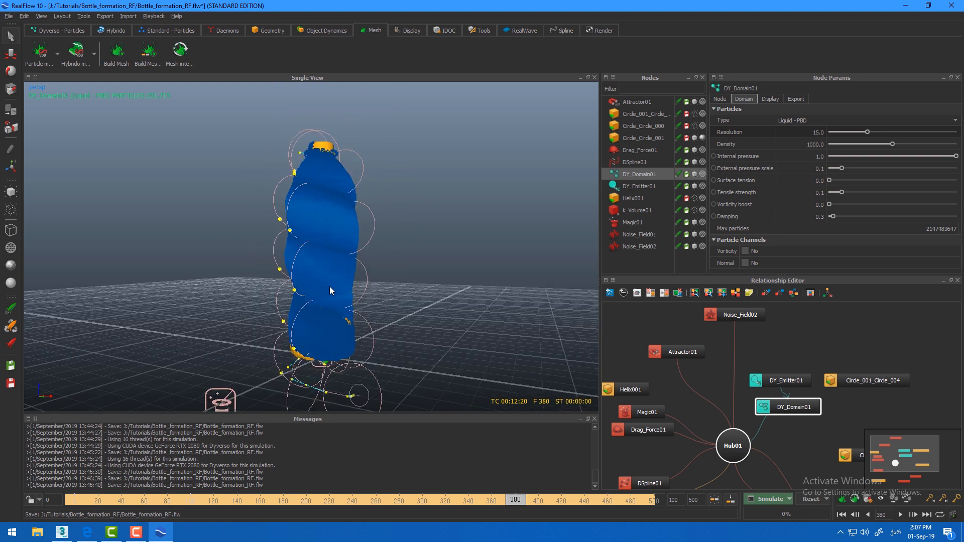
{"action": "left_click_drag", "start_coordinate": [420, 266], "coordinate": [234, 165], "text": "alt"}
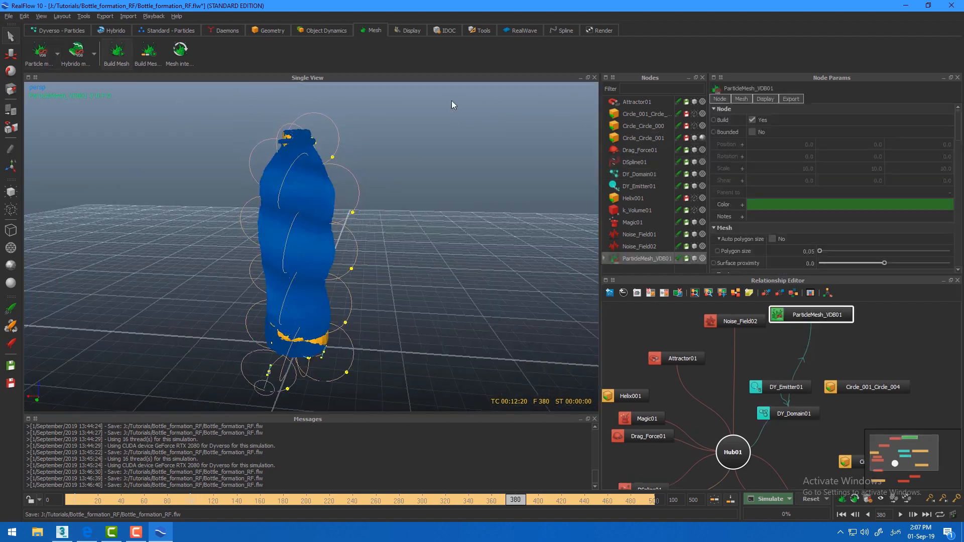
Build the ParticleMesh_VDB01 mesh for the current frame from its DY_Domain01 particle source
{"action": "left_click", "coordinate": [739, 99]}
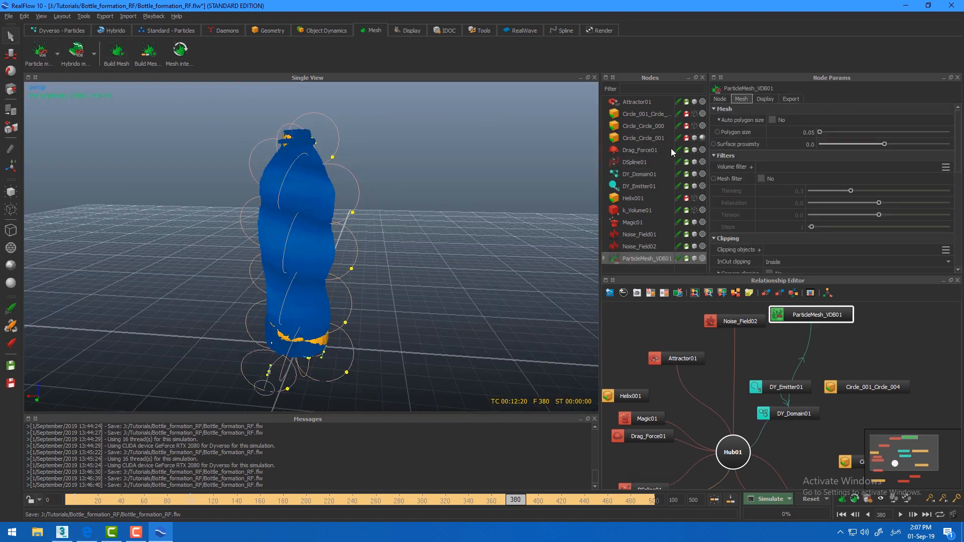
{"action": "right_click", "coordinate": [631, 261]}
{"action": "left_click", "coordinate": [603, 259]}
{"action": "scroll", "coordinate": [643, 252], "scroll_direction": "down", "scroll_amount": 1}
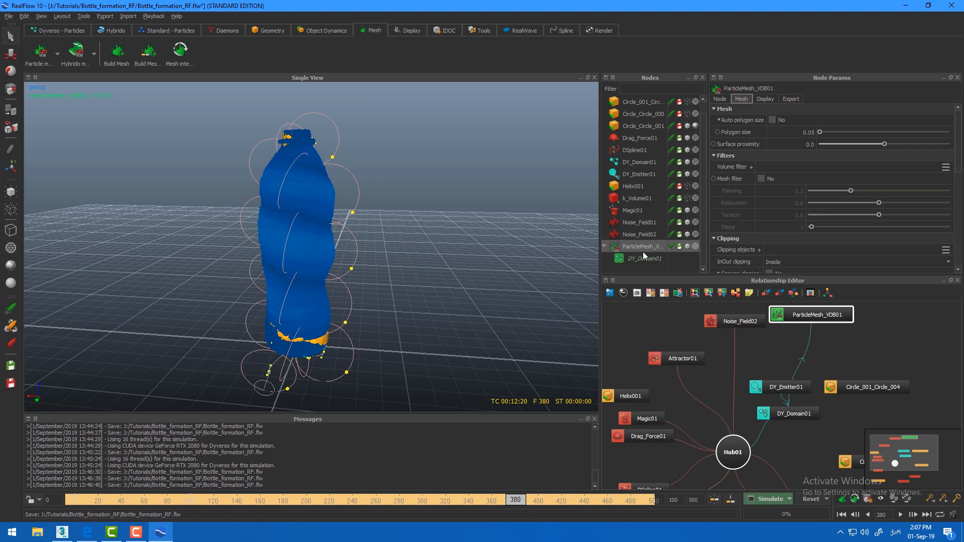
{"action": "right_click", "coordinate": [646, 246]}
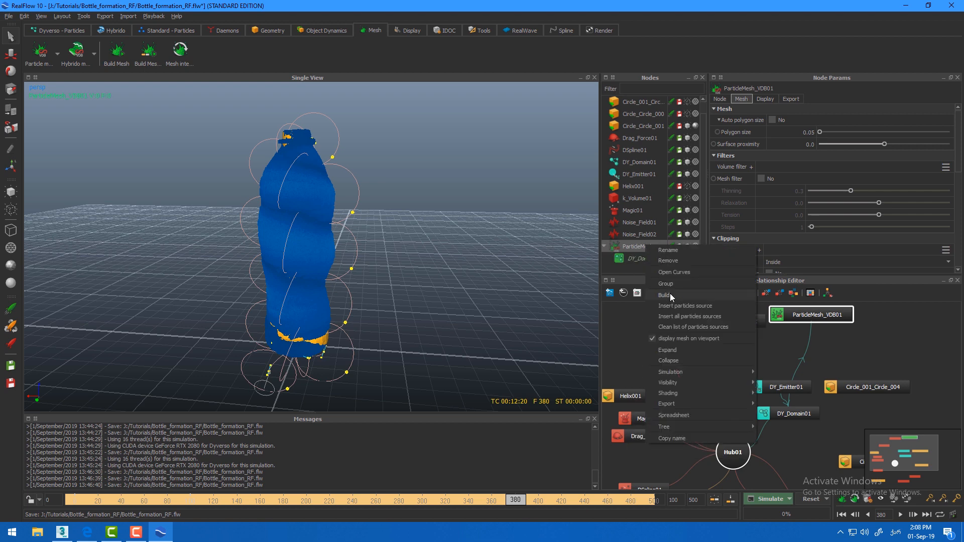
{"action": "left_click", "coordinate": [670, 293]}
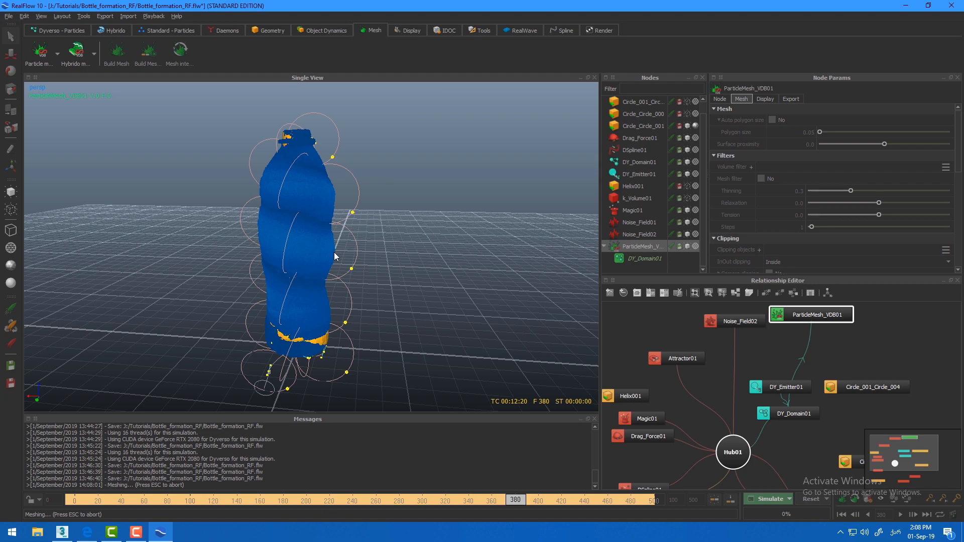
Switch the particle mesh from wireframe to shaded display and examine its surface around the lower bottle
{"action": "scroll", "coordinate": [335, 261], "scroll_direction": "up", "scroll_amount": 6}
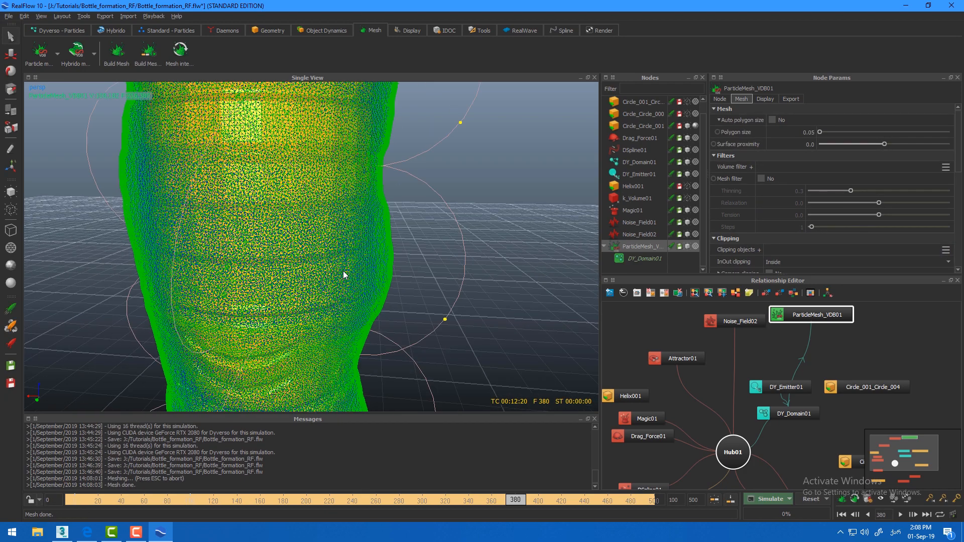
{"action": "scroll", "coordinate": [344, 274], "scroll_direction": "down", "scroll_amount": 2}
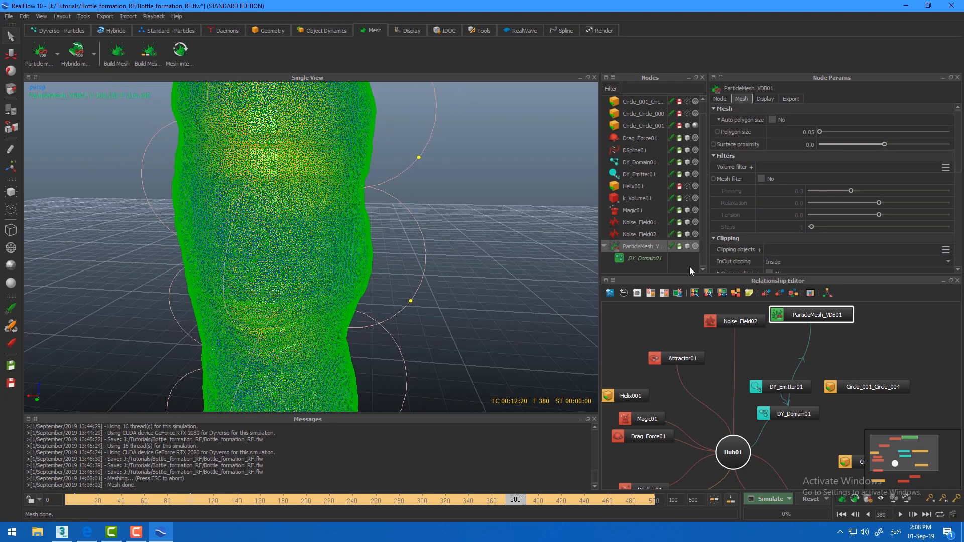
{"action": "left_click", "coordinate": [696, 246]}
{"action": "scroll", "coordinate": [345, 253], "scroll_direction": "down", "scroll_amount": 2}
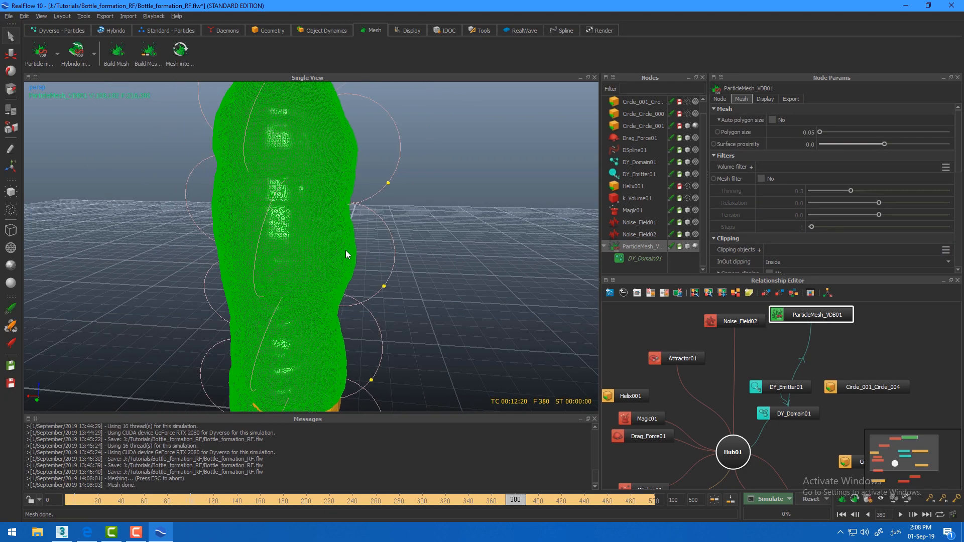
{"action": "left_click", "coordinate": [406, 284]}
{"action": "mouse_move", "coordinate": [405, 284]}
{"action": "left_mouse_down", "text": "alt"}
{"action": "mouse_move", "coordinate": [316, 285]}
{"action": "mouse_move", "coordinate": [321, 306]}
{"action": "mouse_move", "coordinate": [344, 303]}
{"action": "left_mouse_up", "text": "alt"}
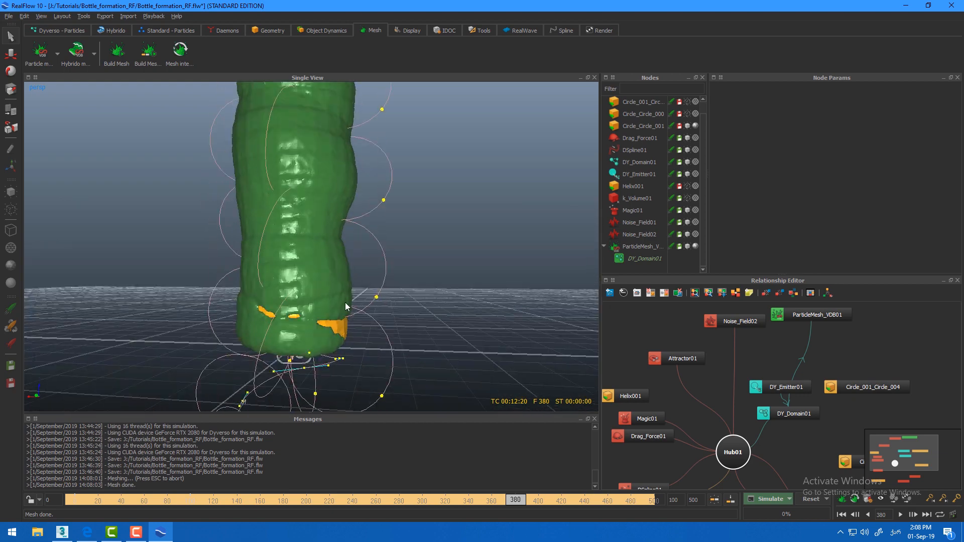
{"action": "mouse_move", "coordinate": [300, 332]}
{"action": "left_mouse_down", "text": "alt"}
{"action": "mouse_move", "coordinate": [396, 305]}
{"action": "mouse_move", "coordinate": [389, 257]}
{"action": "mouse_move", "coordinate": [332, 319]}
{"action": "mouse_move", "coordinate": [304, 327]}
{"action": "left_mouse_up", "text": "alt"}
Add a Smooth volume filter with 2 iterations to ParticleMesh_VDB01 and rebuild the mesh
{"action": "left_click", "coordinate": [637, 247]}
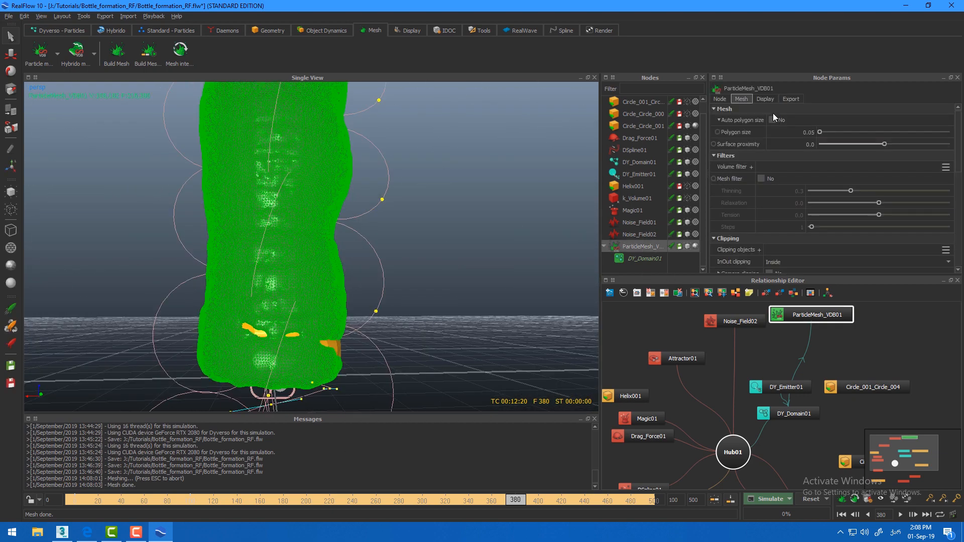
{"action": "scroll", "coordinate": [799, 158], "scroll_direction": "down", "scroll_amount": 1}
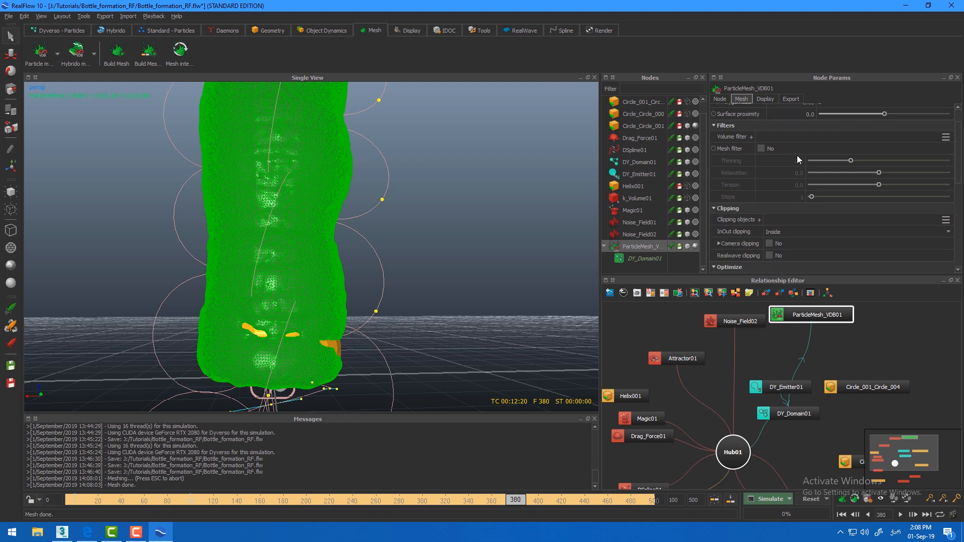
{"action": "left_click", "coordinate": [751, 135]}
{"action": "left_click", "coordinate": [764, 139]}
{"action": "left_click", "coordinate": [788, 183]}
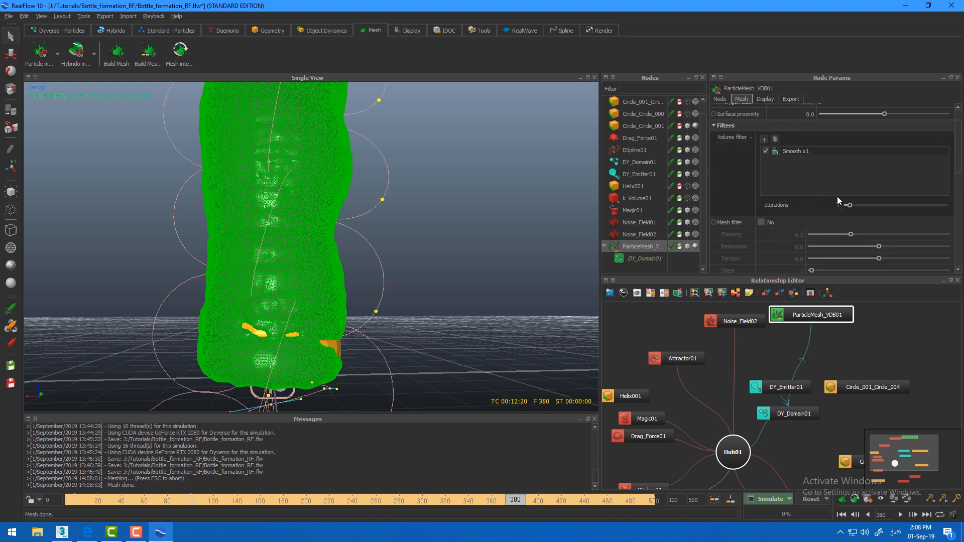
{"action": "right_click", "coordinate": [638, 248]}
{"action": "left_click", "coordinate": [666, 296]}
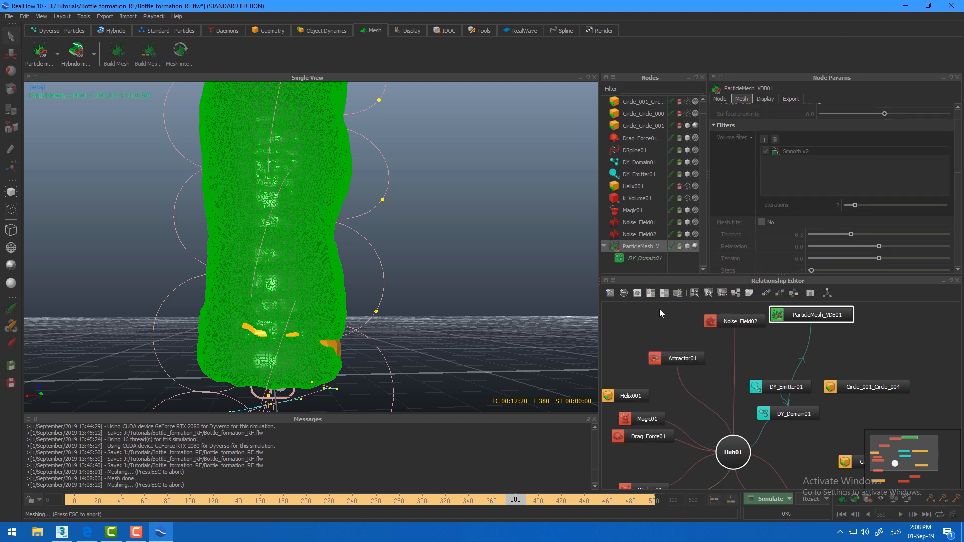
{"action": "left_click", "coordinate": [416, 269]}
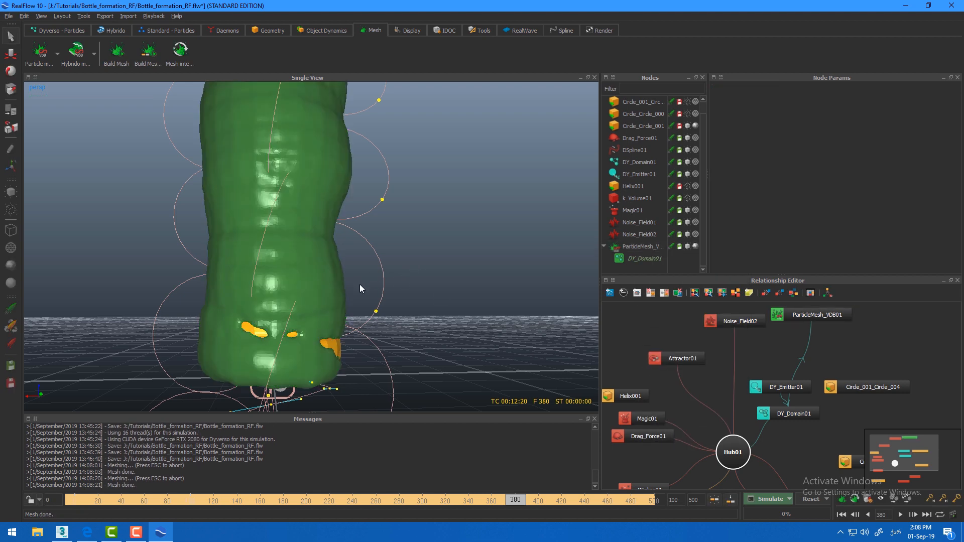
{"action": "scroll", "coordinate": [382, 331], "scroll_direction": "down", "scroll_amount": 1}
Scrub through the burst to frame 444 and save the scene
{"action": "left_click", "coordinate": [584, 501]}
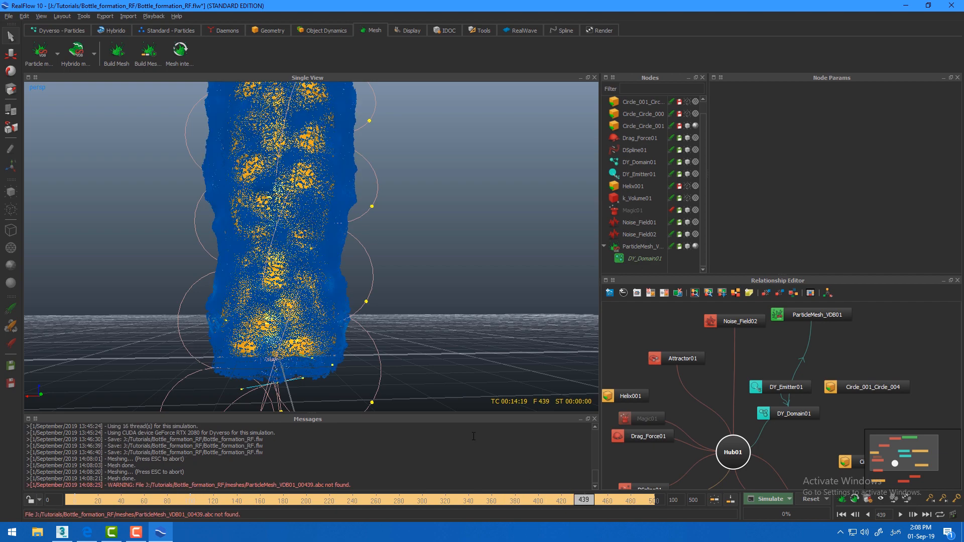
{"action": "left_click", "coordinate": [607, 501]}
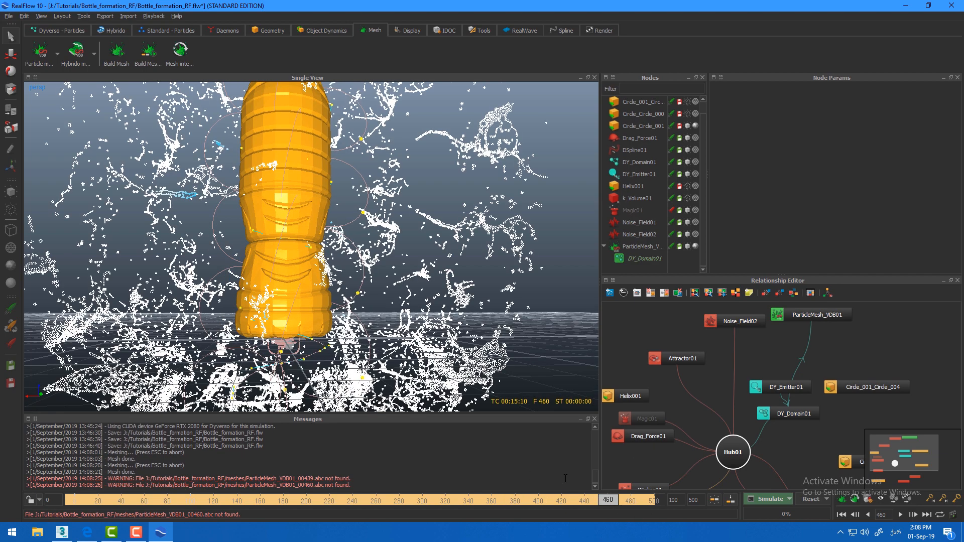
{"action": "left_click", "coordinate": [591, 499]}
{"action": "key", "text": "ctrl+s"}
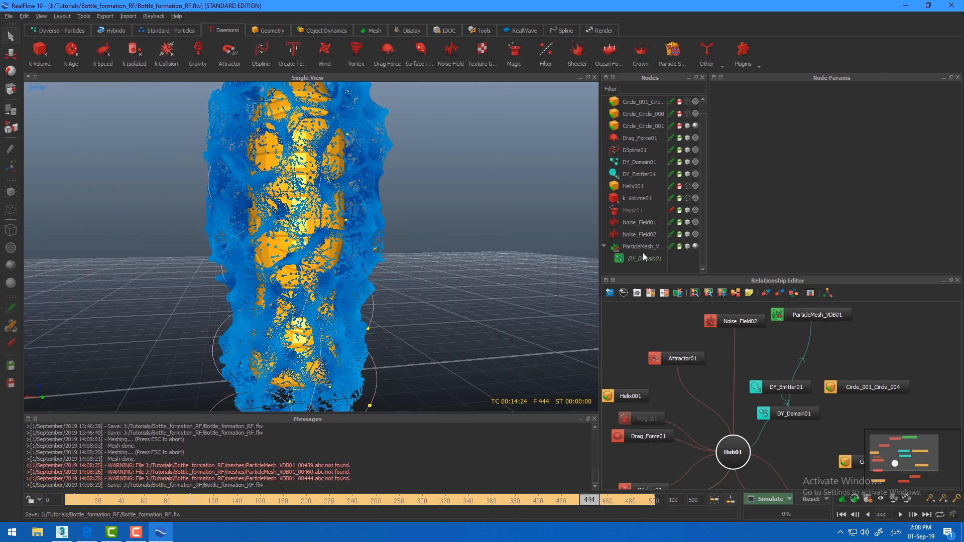
Build the ParticleMesh_VDB01 mesh at frame 444 and inspect its shaded surface
{"action": "left_click", "coordinate": [634, 245]}
{"action": "right_click", "coordinate": [636, 247]}
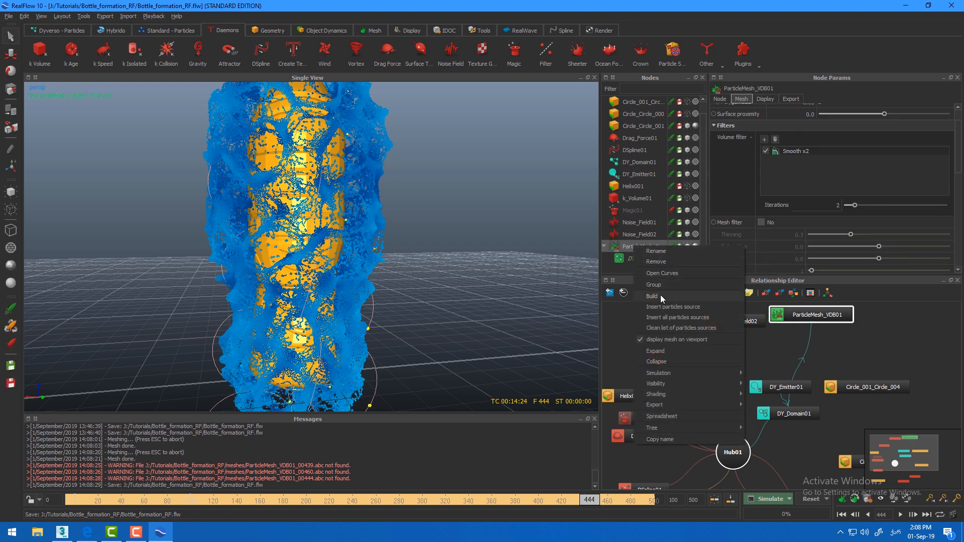
{"action": "left_click", "coordinate": [661, 296]}
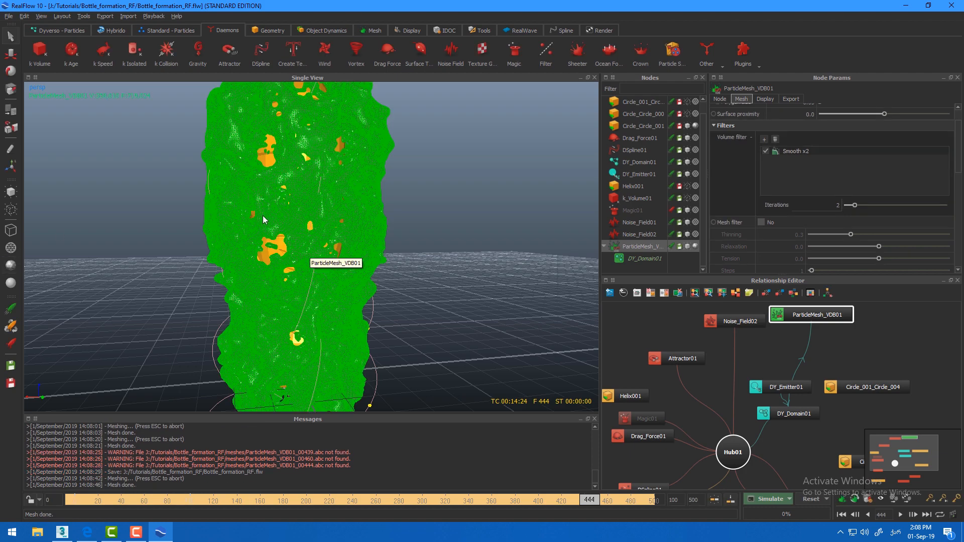
{"action": "left_click", "coordinate": [433, 227]}
{"action": "scroll", "coordinate": [330, 233], "scroll_direction": "up", "scroll_amount": 3}
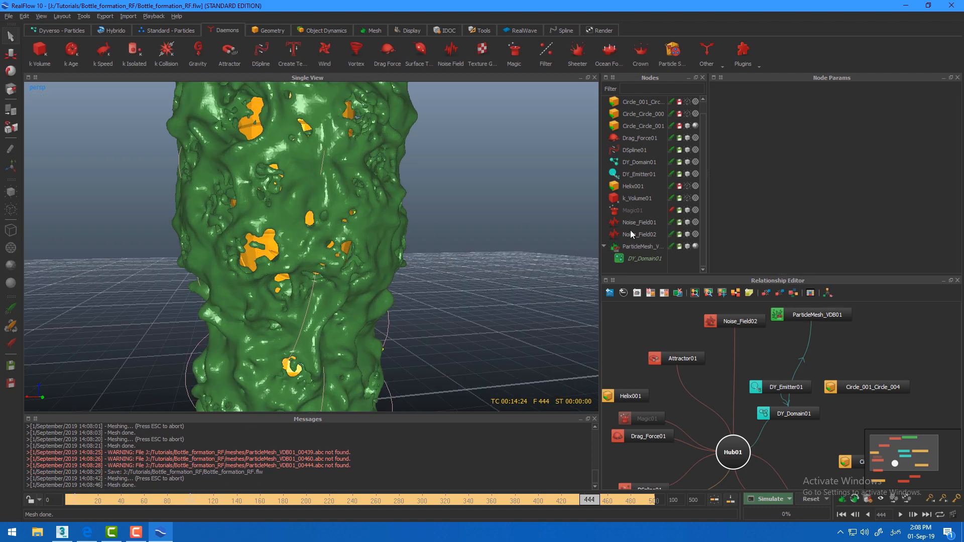
Set the field radius of the mesh's DY_Domain01 source to 0.06 and rebuild the mesh
{"action": "left_click", "coordinate": [646, 258]}
{"action": "double_click", "coordinate": [789, 97]}
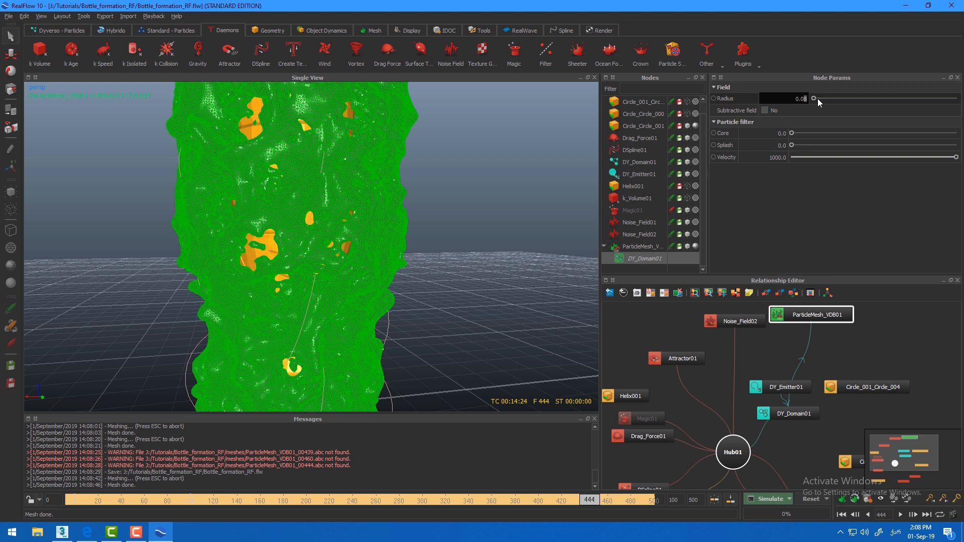
{"action": "type", "text": "6"}
{"action": "key", "text": "Return"}
{"action": "left_click", "coordinate": [640, 249]}
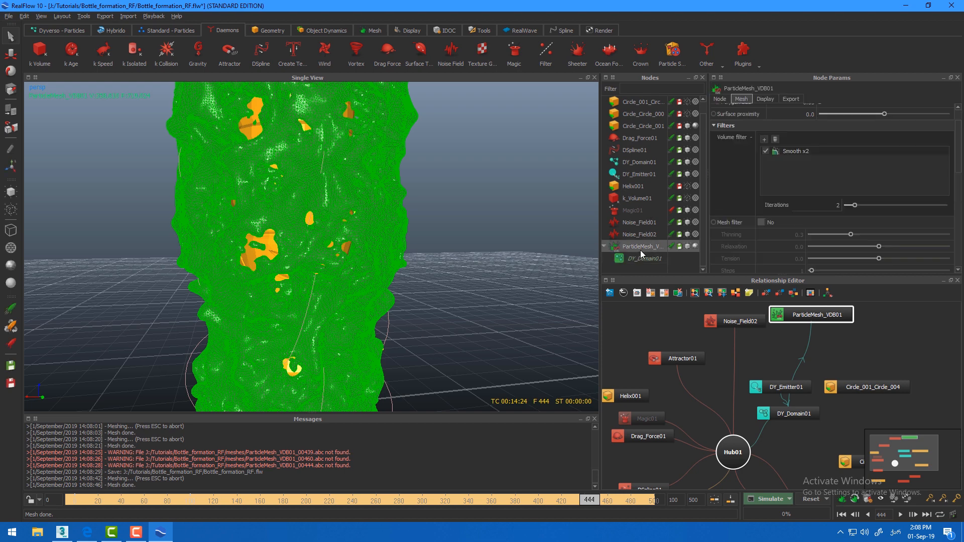
{"action": "right_click", "coordinate": [640, 250]}
{"action": "left_click", "coordinate": [663, 300]}
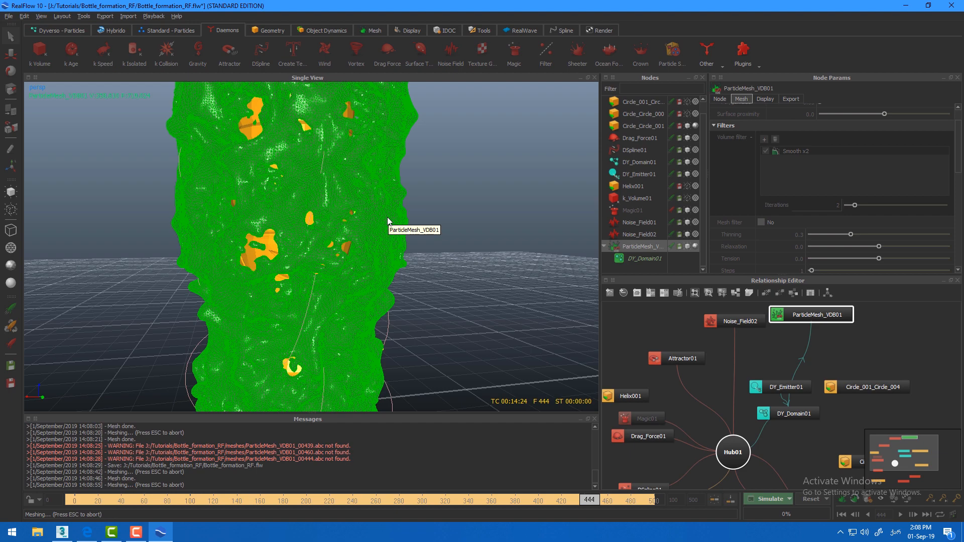
{"action": "left_click", "coordinate": [514, 236]}
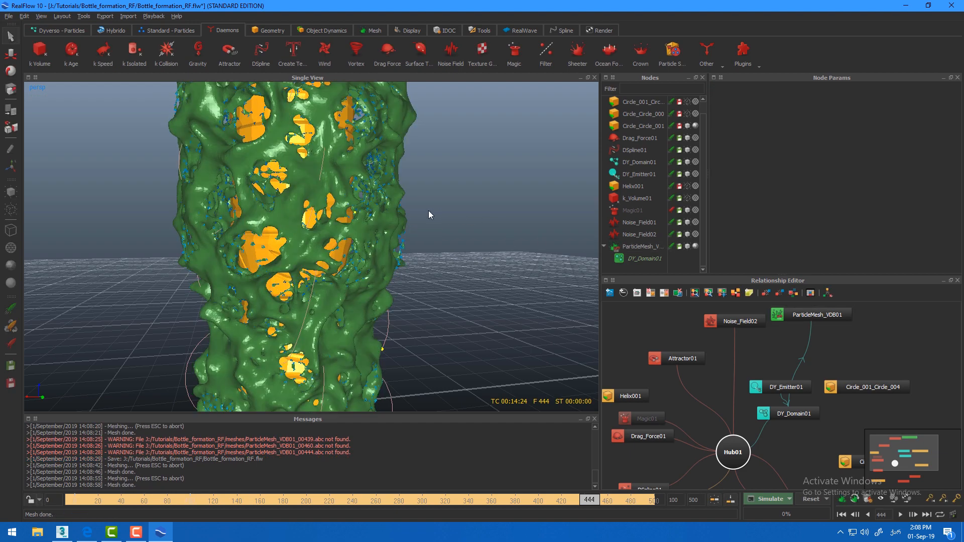
Examine the thinner mesh up close and from above, and switch its viewport shading to smooth
{"action": "scroll", "coordinate": [366, 267], "scroll_direction": "down", "scroll_amount": 5}
{"action": "left_click_drag", "start_coordinate": [351, 282], "coordinate": [296, 254], "text": "alt"}
{"action": "scroll", "coordinate": [314, 286], "scroll_direction": "up", "scroll_amount": 3}
{"action": "scroll", "coordinate": [293, 246], "scroll_direction": "up", "scroll_amount": 5}
{"action": "scroll", "coordinate": [295, 246], "scroll_direction": "up", "scroll_amount": 2}
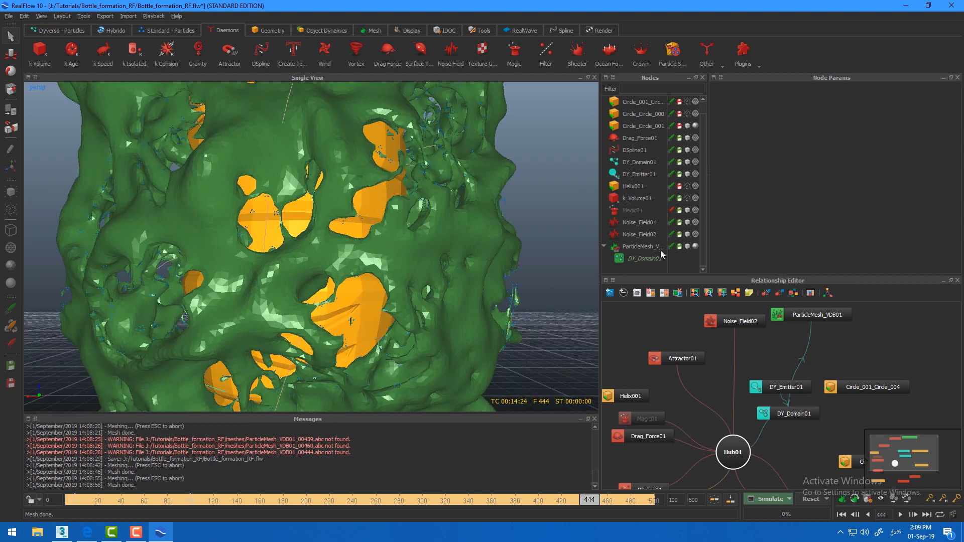
{"action": "left_click", "coordinate": [697, 247]}
{"action": "scroll", "coordinate": [305, 266], "scroll_direction": "down", "scroll_amount": 6}
{"action": "left_click_drag", "start_coordinate": [304, 266], "coordinate": [312, 301], "text": "alt"}
Review and accept the simulation command line options, then launch the command-line run
{"action": "right_click", "coordinate": [793, 509]}
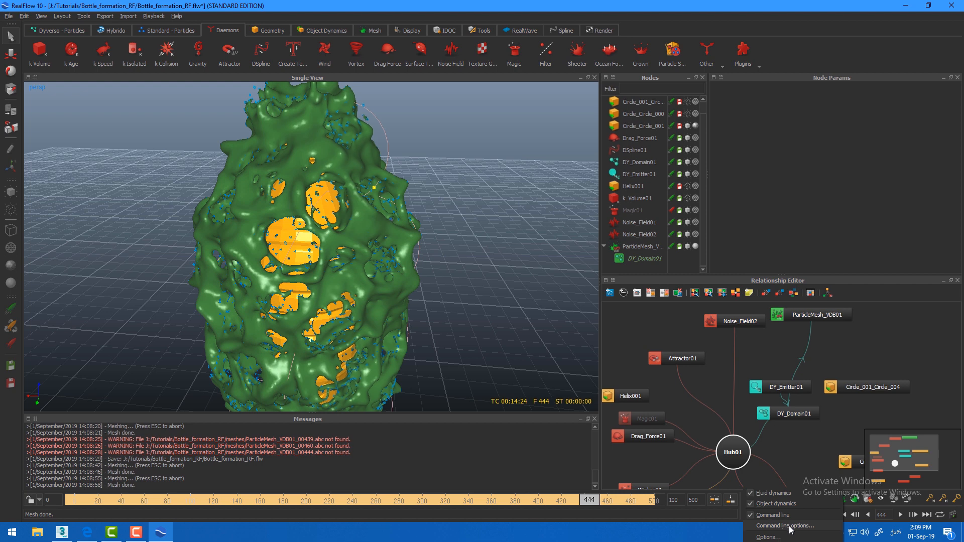
{"action": "left_click", "coordinate": [789, 526]}
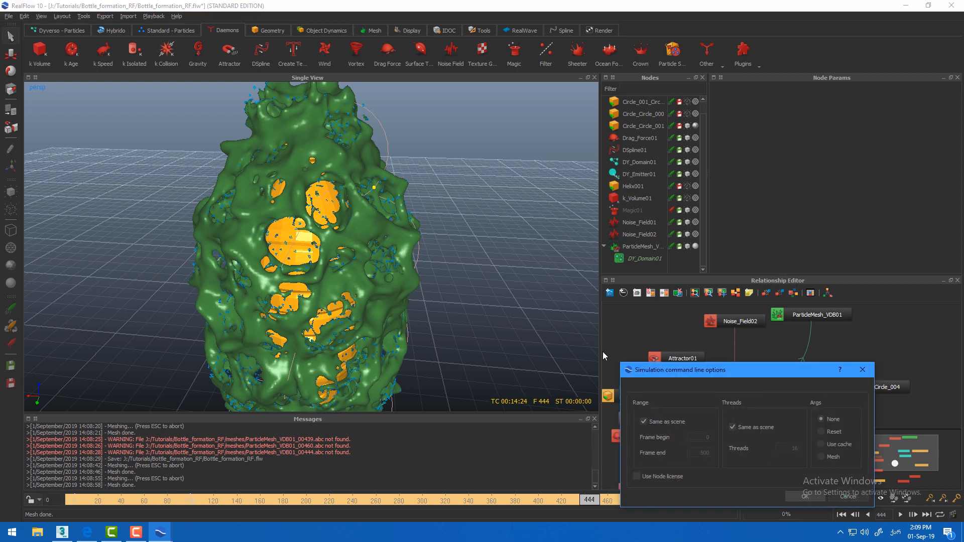
{"action": "left_click", "coordinate": [805, 496]}
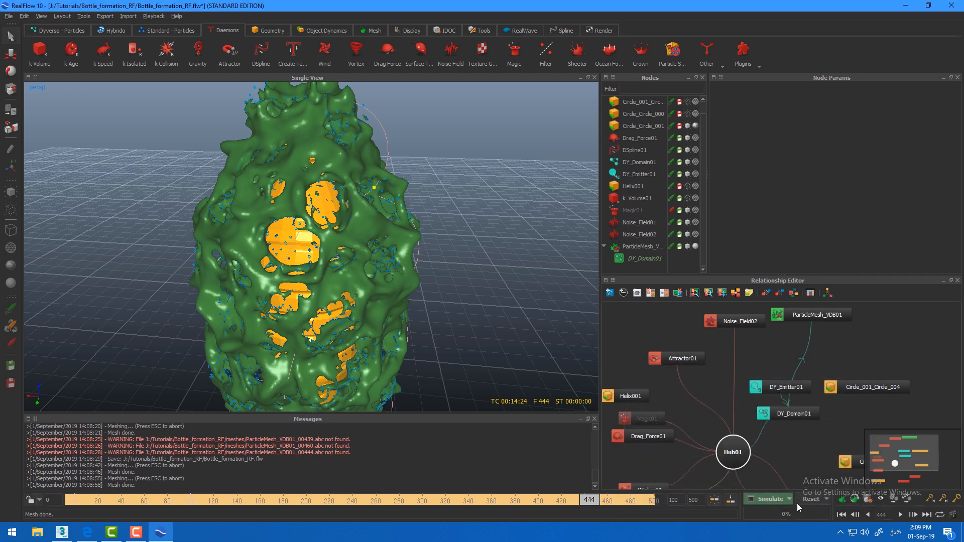
{"action": "left_click", "coordinate": [769, 498]}
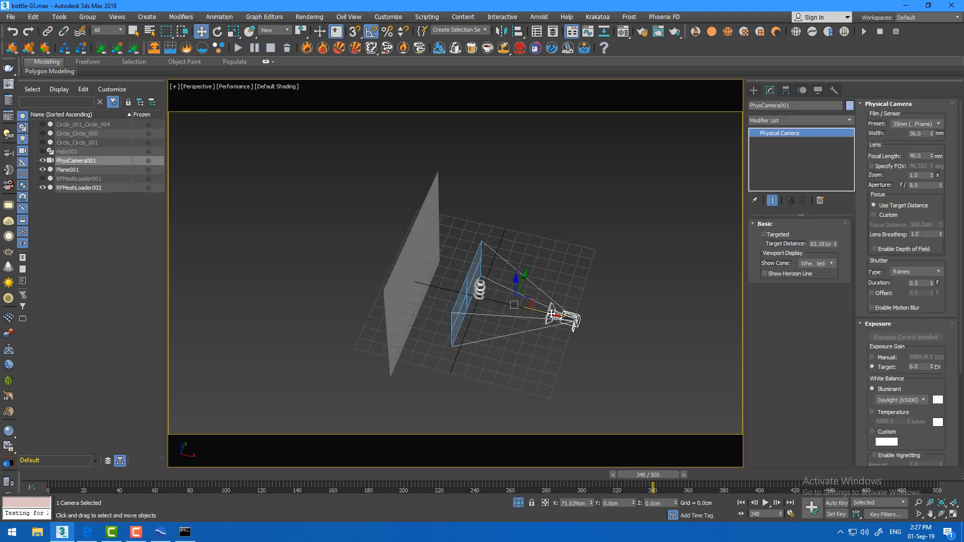
In 3ds Max, reposition PhysCamera001, look through it, adjust its height and dolly it to frame the spiral fluid with a 60 mm focal length
{"action": "left_click_drag", "start_coordinate": [553, 310], "coordinate": [568, 311]}
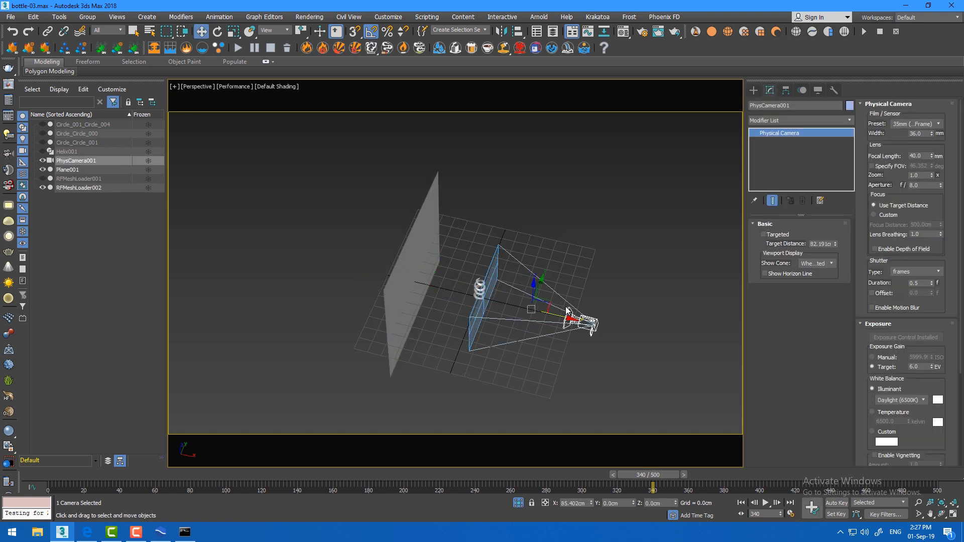
{"action": "key", "text": "c"}
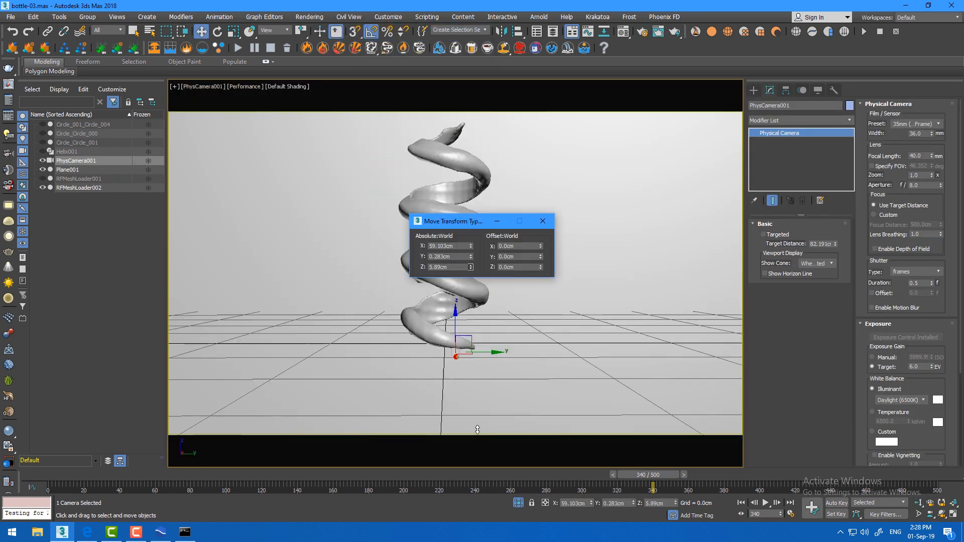
{"action": "left_click_drag", "start_coordinate": [477, 429], "coordinate": [502, 401]}
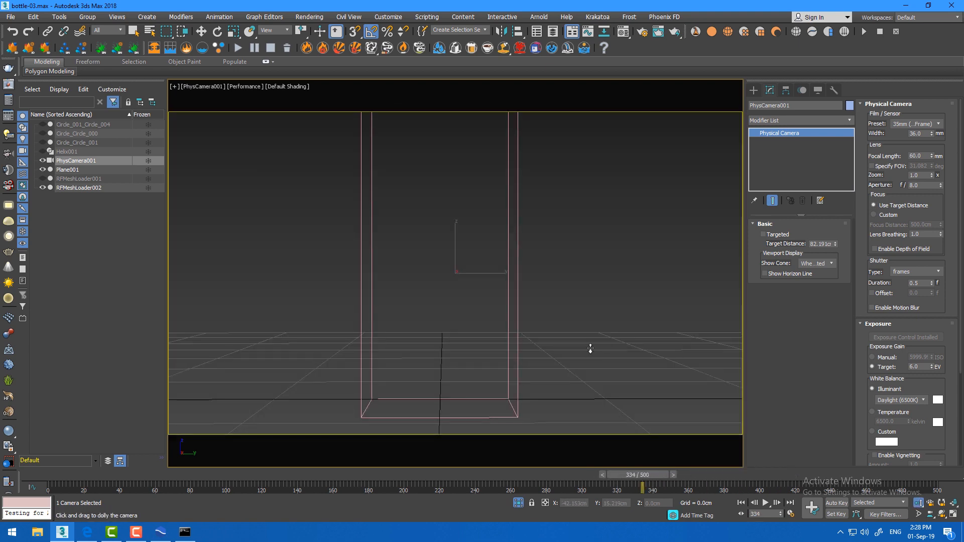
{"action": "left_click_drag", "start_coordinate": [590, 348], "coordinate": [577, 350]}
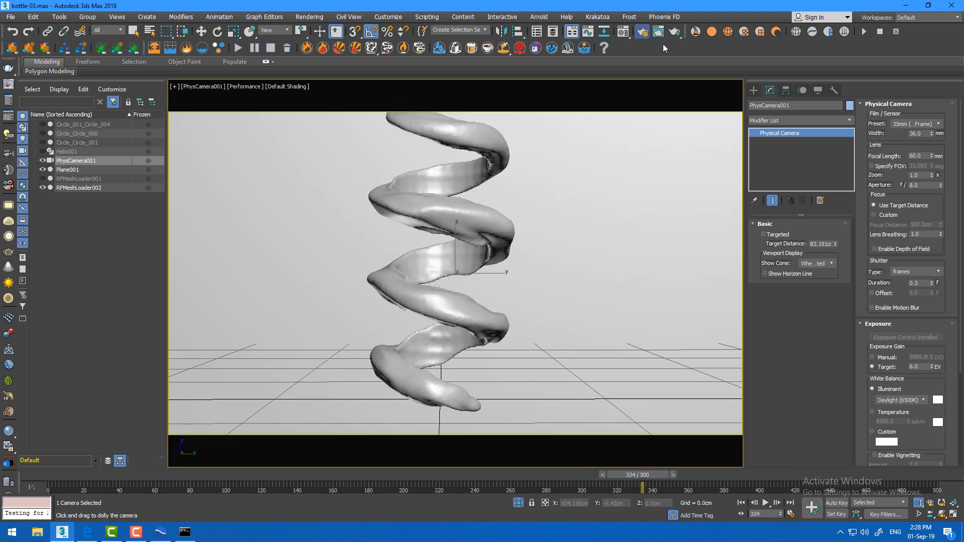
Reset the production renderer by switching to Scanline Renderer and back to V-Ray Next, update 1.2
{"action": "key", "text": "F10"}
{"action": "left_click", "coordinate": [398, 76]}
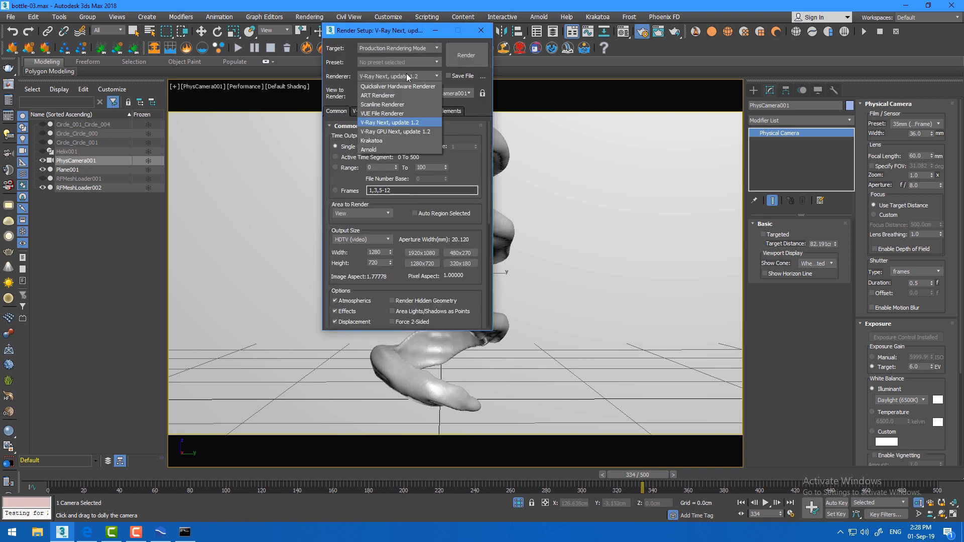
{"action": "left_click", "coordinate": [393, 107]}
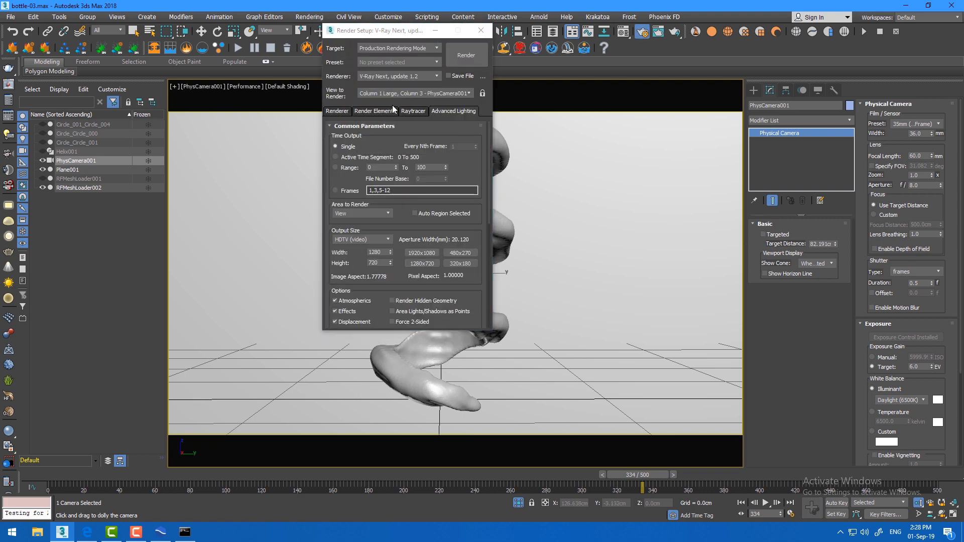
{"action": "left_click", "coordinate": [389, 76]}
{"action": "left_click", "coordinate": [385, 124]}
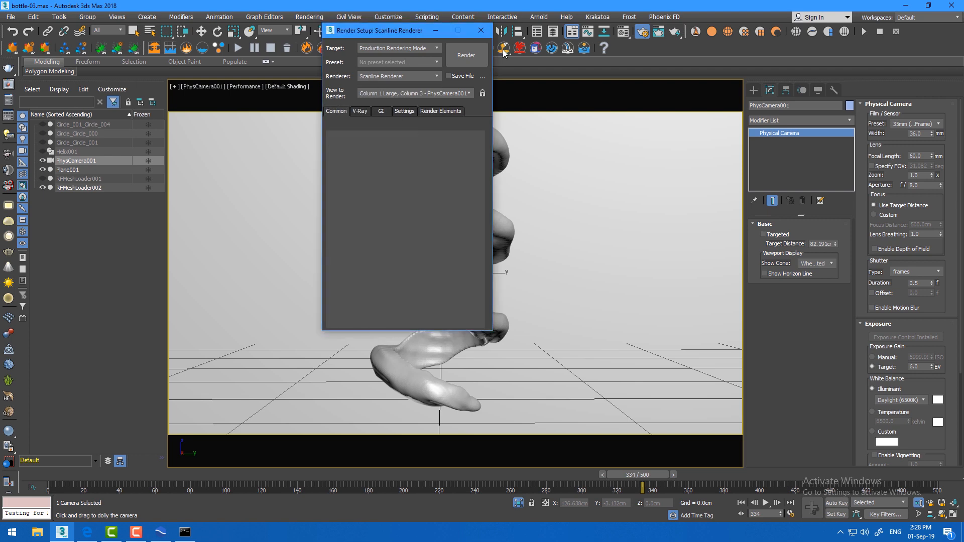
Close the render setup and view the backdrop plane, fluid mesh and camera together in a perspective view
{"action": "key", "text": "F10"}
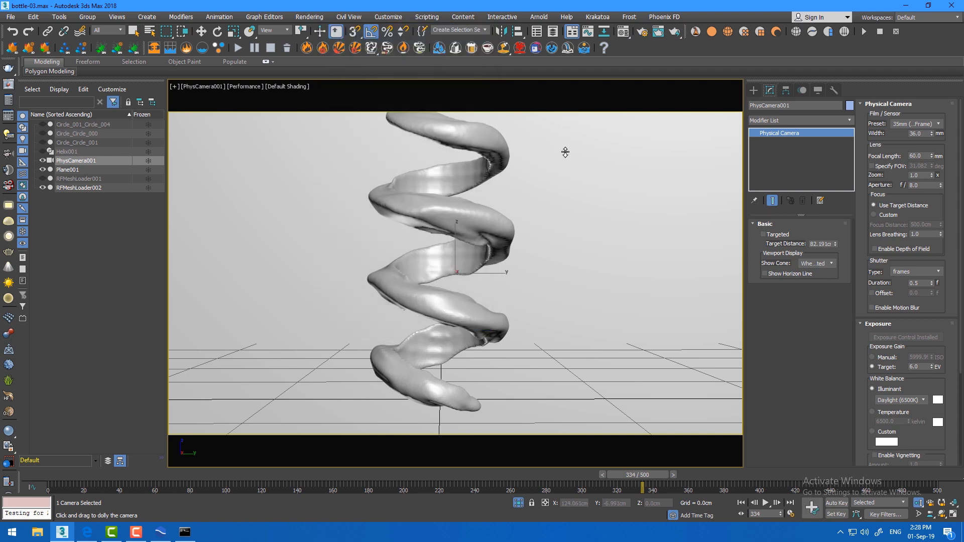
{"action": "key", "text": "p"}
{"action": "scroll", "coordinate": [554, 187], "scroll_direction": "down", "scroll_amount": 5}
{"action": "middle_click_drag", "start_coordinate": [554, 187], "coordinate": [574, 262], "text": "alt"}
{"action": "scroll", "coordinate": [578, 211], "scroll_direction": "down", "scroll_amount": 4}
{"action": "scroll", "coordinate": [567, 253], "scroll_direction": "down", "scroll_amount": 4}
{"action": "scroll", "coordinate": [528, 270], "scroll_direction": "up", "scroll_amount": 6}
{"action": "scroll", "coordinate": [516, 257], "scroll_direction": "down", "scroll_amount": 3}
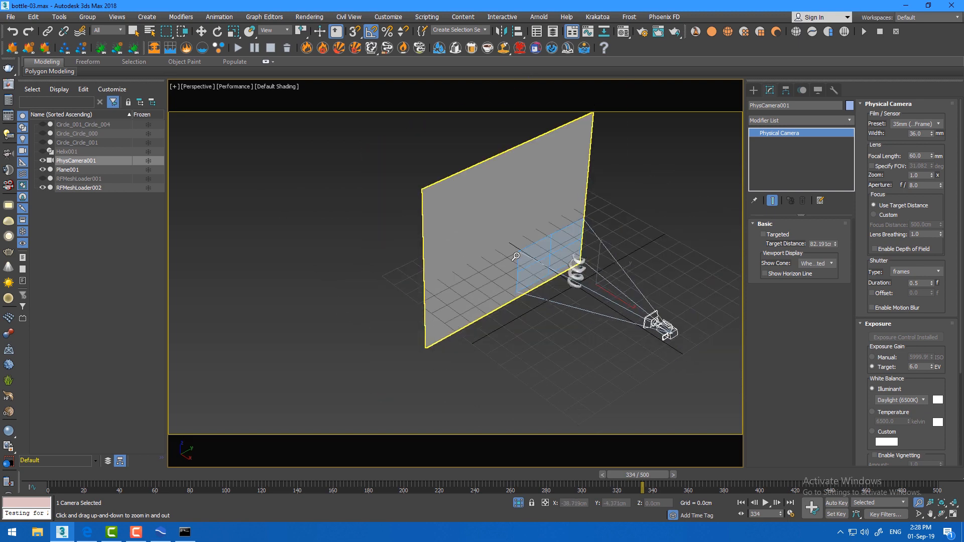
{"action": "middle_click_drag", "start_coordinate": [517, 295], "coordinate": [529, 293], "text": "alt"}
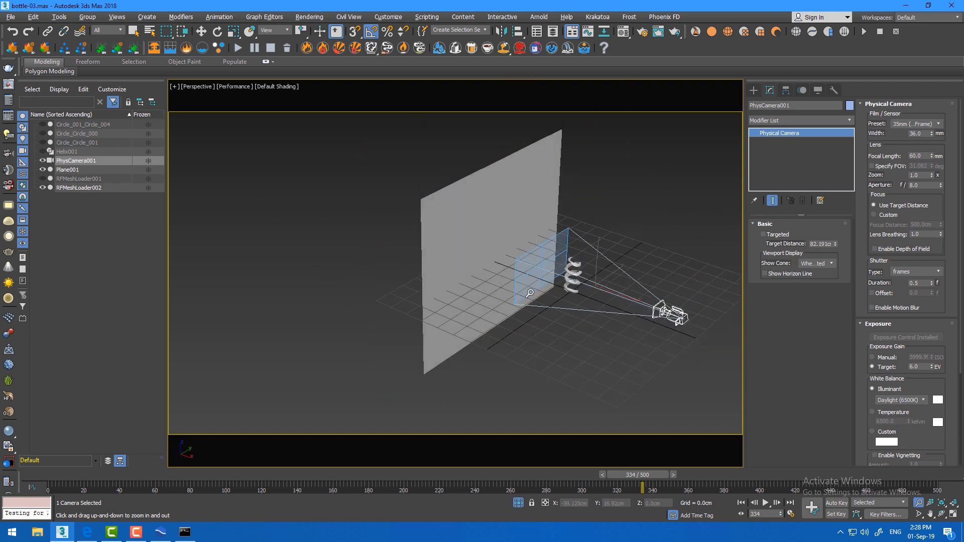
Turn an unused material slot into a VRayMtl and give it a grey diffuse colour
{"action": "left_click", "coordinate": [621, 32]}
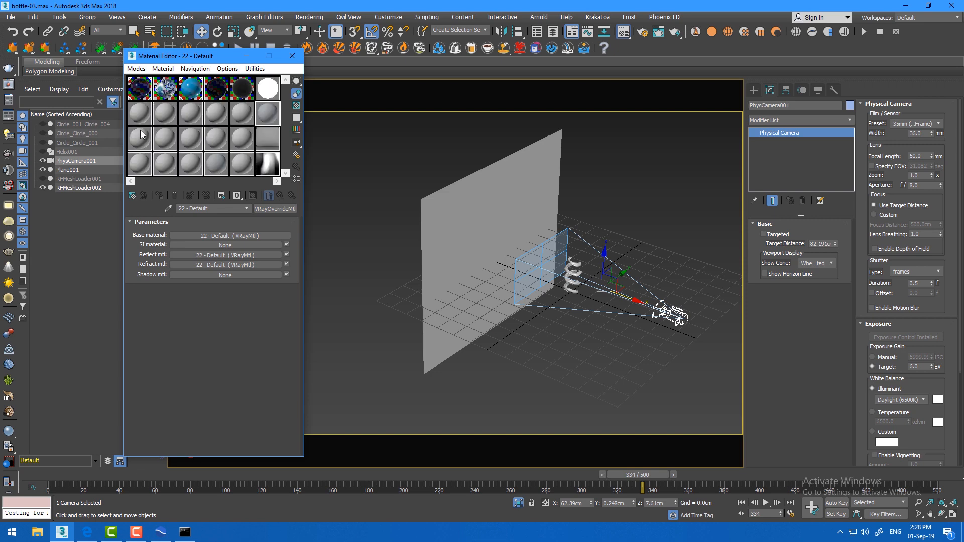
{"action": "left_click", "coordinate": [140, 137]}
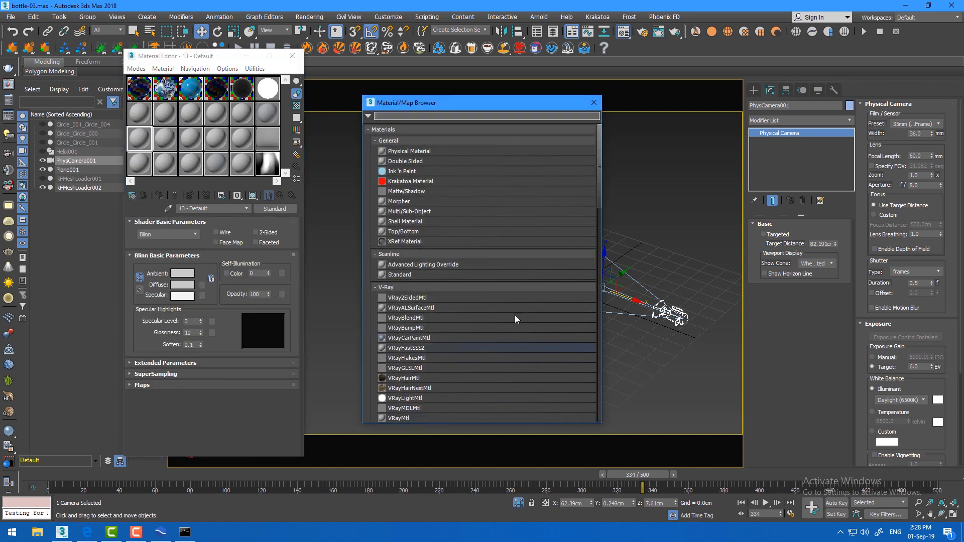
{"action": "scroll", "coordinate": [448, 321], "scroll_direction": "down", "scroll_amount": 2}
{"action": "double_click", "coordinate": [402, 358]}
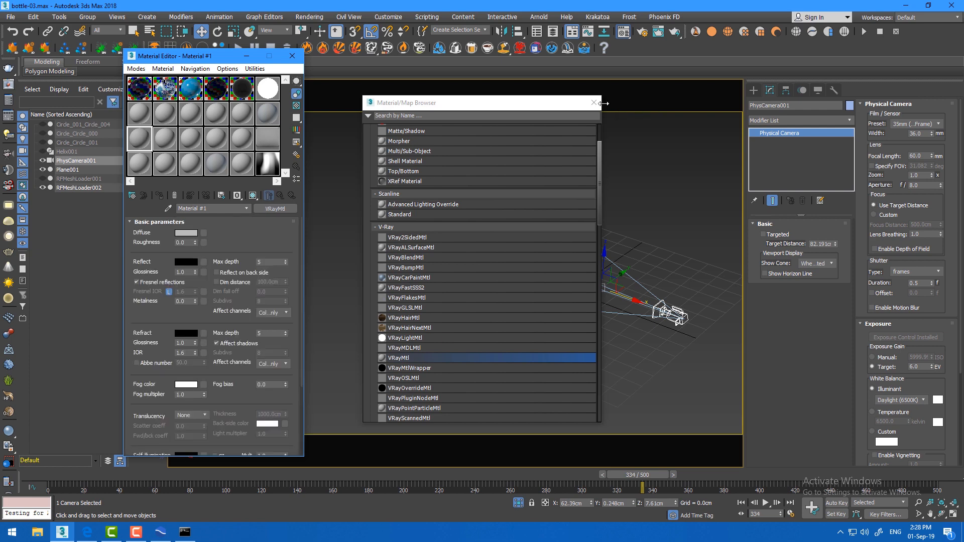
{"action": "left_click", "coordinate": [594, 102]}
{"action": "left_click", "coordinate": [186, 233]}
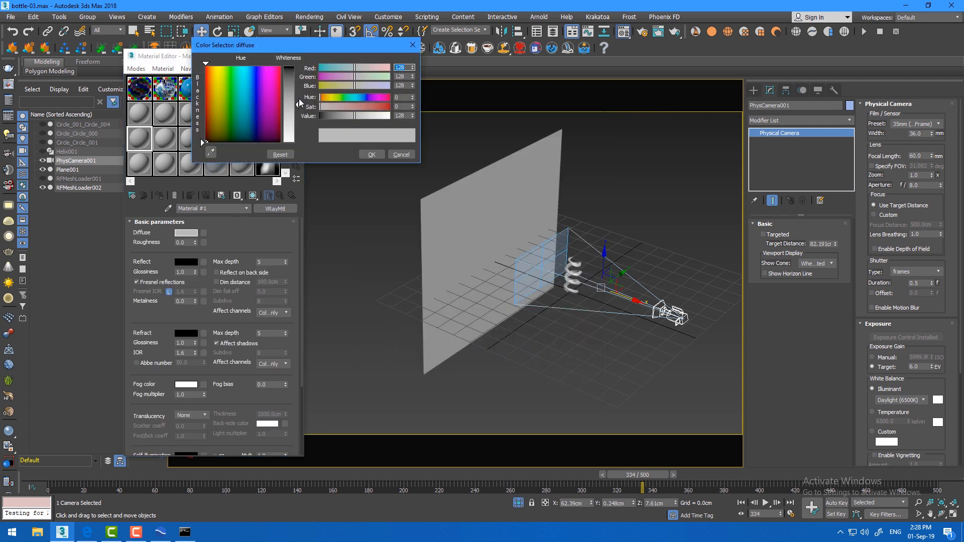
{"action": "left_click", "coordinate": [369, 155]}
Select the backdrop plane and switch the perspective viewport quality to Standard
{"action": "left_click", "coordinate": [451, 236]}
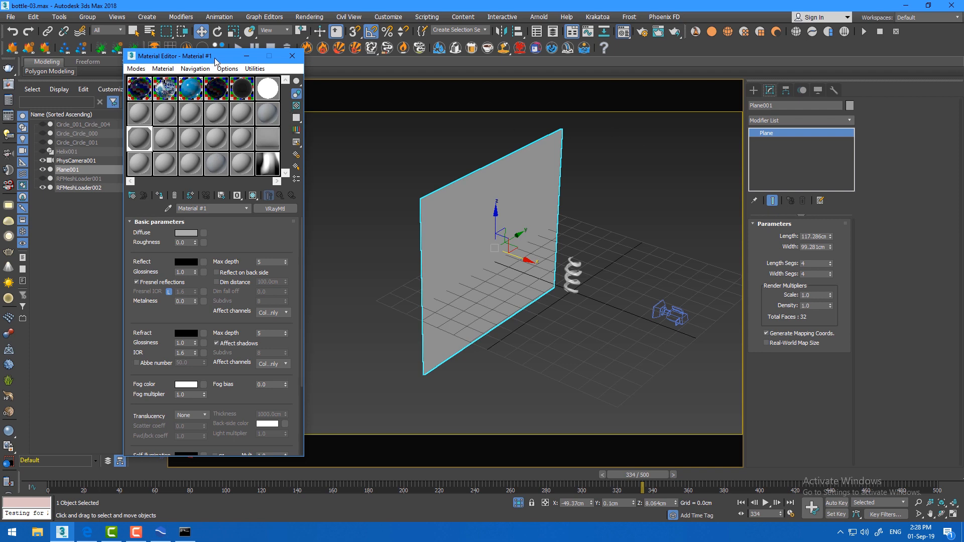
{"action": "left_click_drag", "start_coordinate": [216, 61], "coordinate": [189, 127]}
{"action": "left_click", "coordinate": [223, 87]}
{"action": "left_click", "coordinate": [254, 103]}
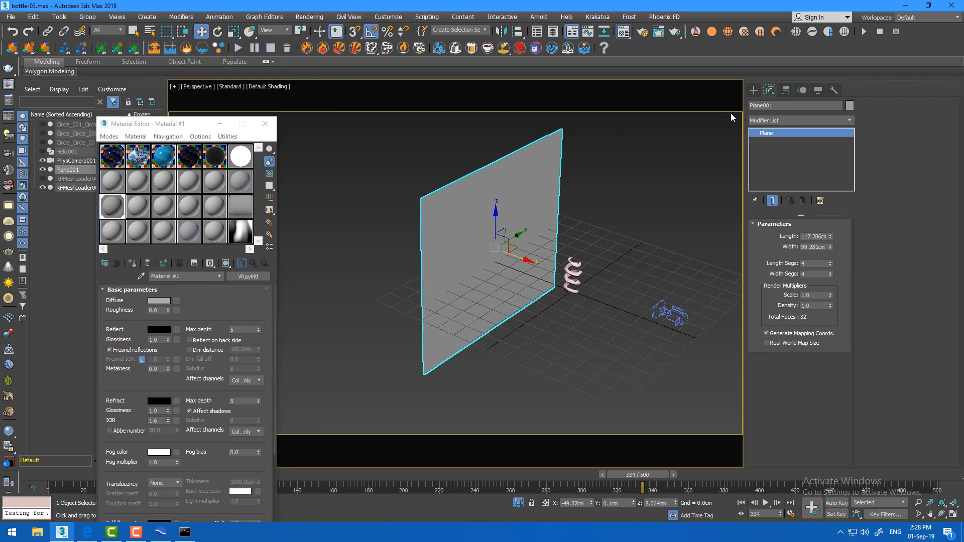
Create a plane-type VRayLight about 42.3 cm long and 66.5 cm wide on the grid near the fluid mesh
{"action": "left_click", "coordinate": [754, 91]}
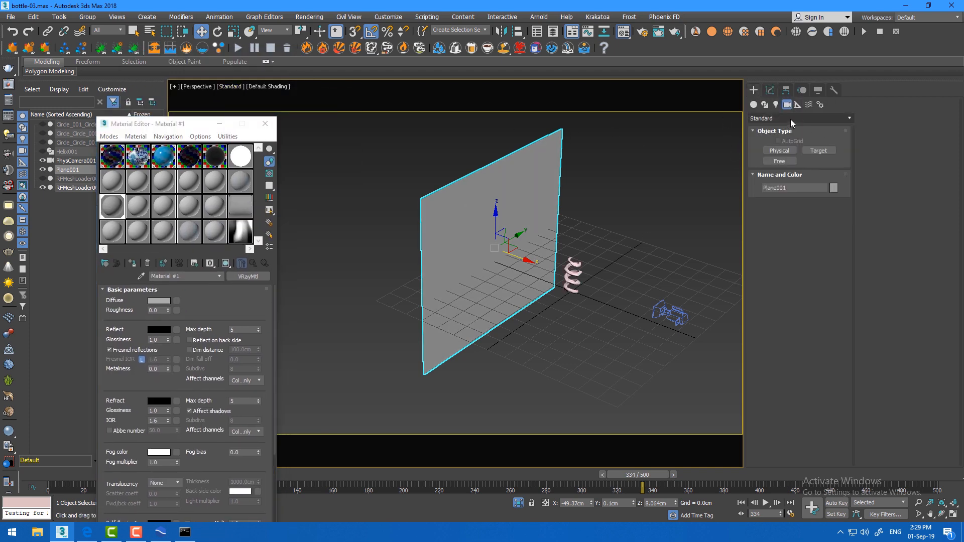
{"action": "left_click", "coordinate": [776, 104]}
{"action": "left_click", "coordinate": [783, 118]}
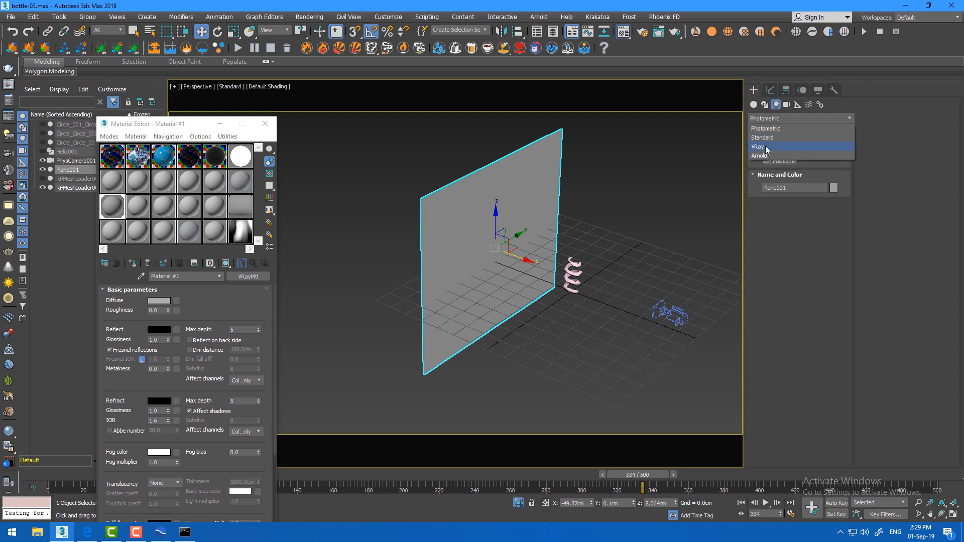
{"action": "left_click", "coordinate": [766, 148]}
{"action": "left_click", "coordinate": [779, 151]}
{"action": "left_click_drag", "start_coordinate": [593, 292], "coordinate": [595, 378]}
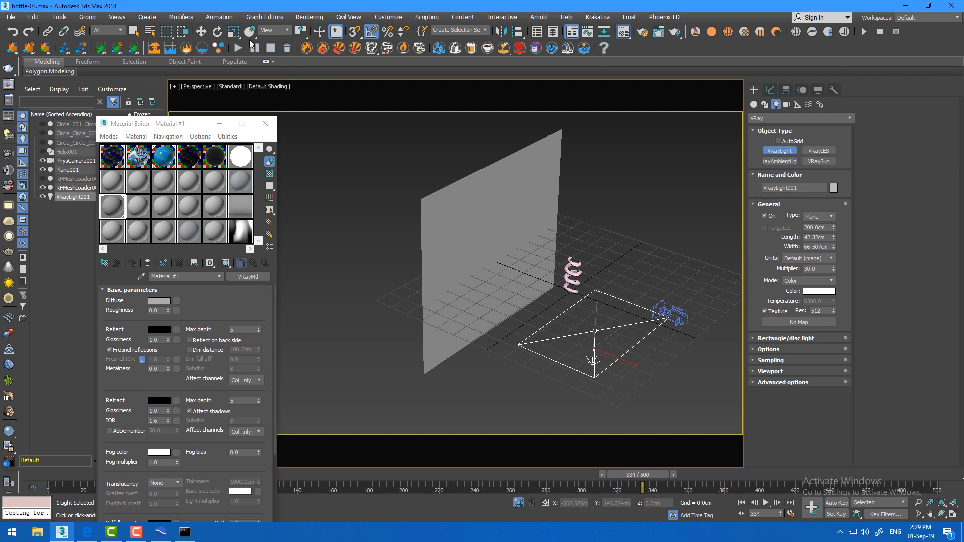
Zero the light's absolute world X and Y coordinates so it sits at the scene origin
{"action": "right_click", "coordinate": [204, 35]}
{"action": "right_click", "coordinate": [471, 246]}
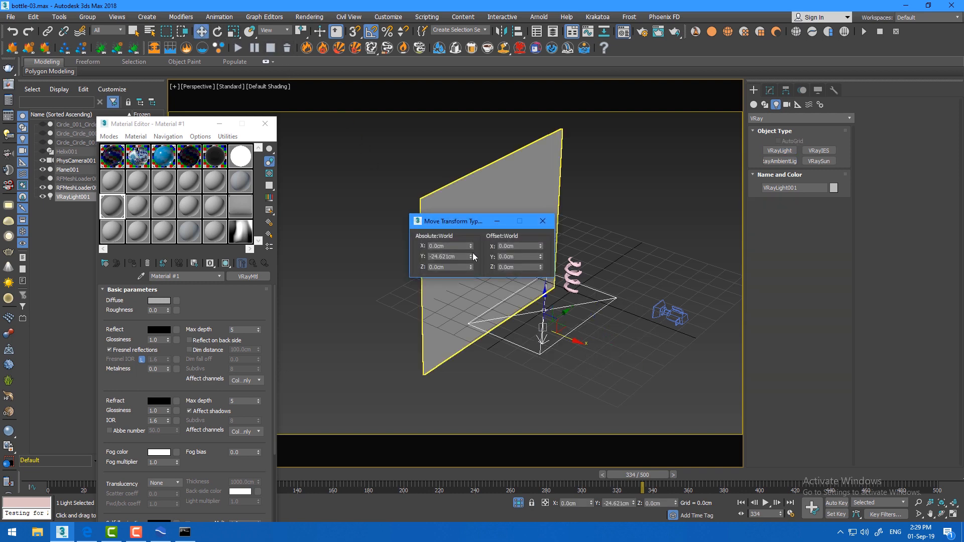
{"action": "right_click", "coordinate": [471, 256]}
{"action": "left_click", "coordinate": [543, 222]}
Rotate the light to face the backdrop plane and move it below and behind the fluid, at about X -14.3 cm and Z -13.7 cm
{"action": "right_click", "coordinate": [565, 243]}
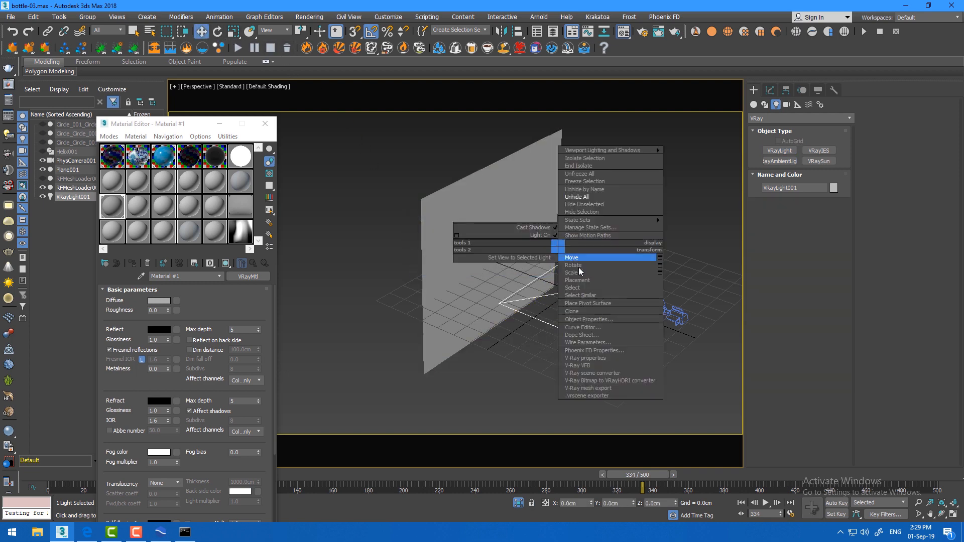
{"action": "left_click", "coordinate": [592, 254]}
{"action": "left_click_drag", "start_coordinate": [595, 273], "coordinate": [630, 309]}
{"action": "mouse_move", "coordinate": [607, 291]}
{"action": "middle_mouse_down", "text": "alt"}
{"action": "mouse_move", "coordinate": [645, 275]}
{"action": "mouse_move", "coordinate": [609, 271]}
{"action": "mouse_move", "coordinate": [617, 281]}
{"action": "middle_mouse_up", "text": "alt"}
{"action": "key", "text": "w"}
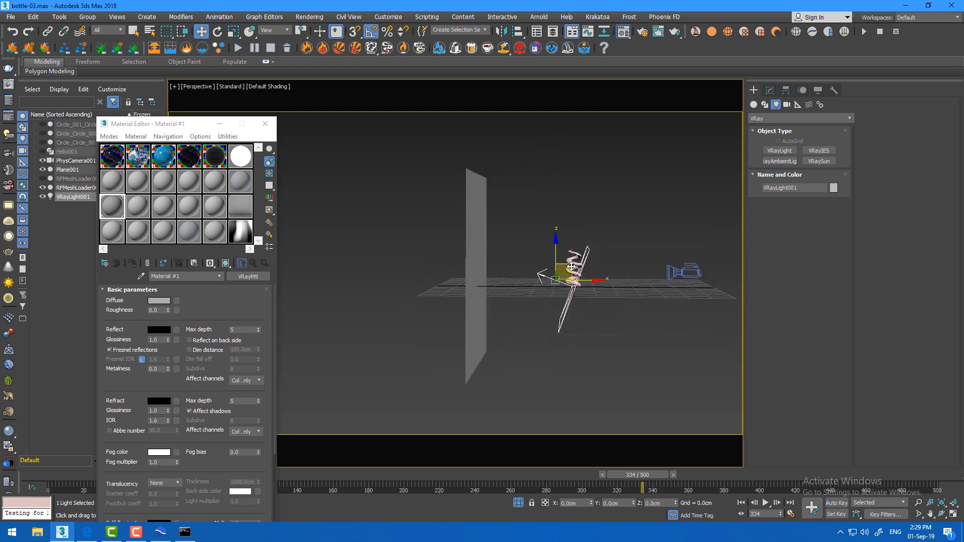
{"action": "left_click_drag", "start_coordinate": [570, 268], "coordinate": [545, 297]}
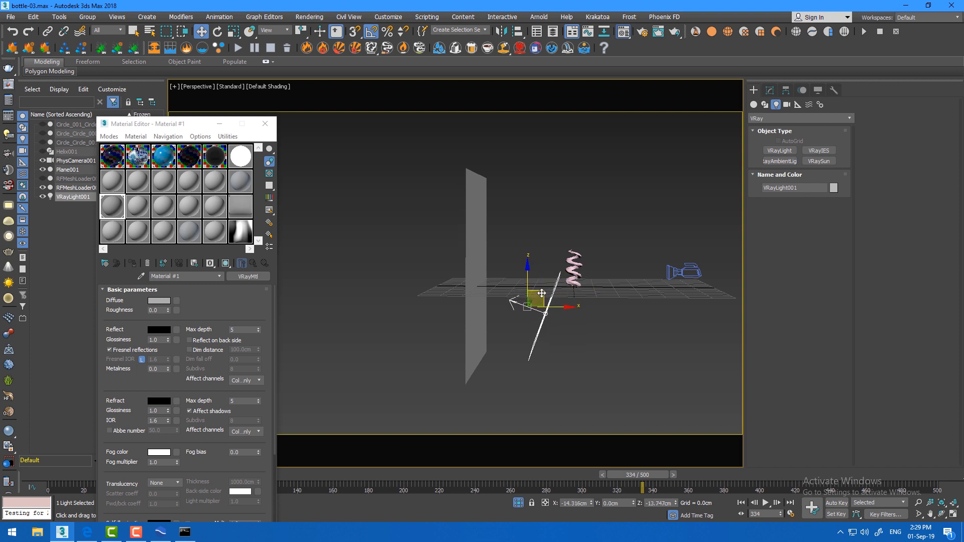
{"action": "middle_click_drag", "start_coordinate": [545, 297], "coordinate": [536, 300], "text": "alt"}
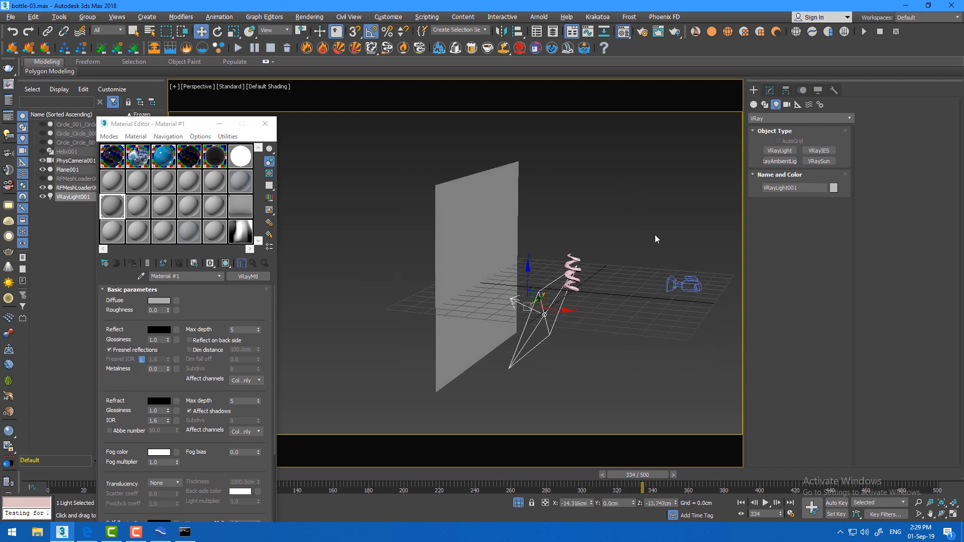
Make the light invisible with Affect reflections off, and set it to include only Plane001
{"action": "left_click", "coordinate": [769, 90]}
{"action": "left_click", "coordinate": [768, 369]}
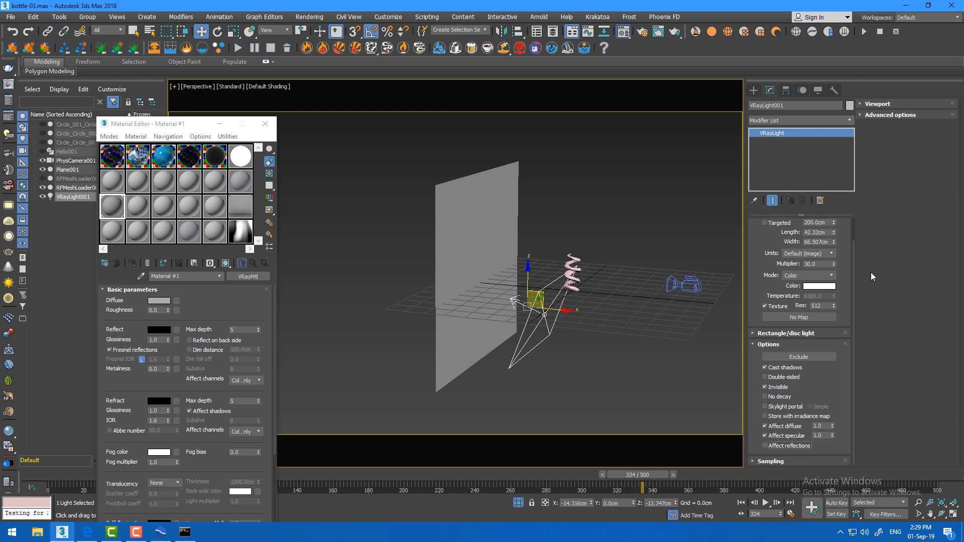
{"action": "left_click", "coordinate": [798, 357]}
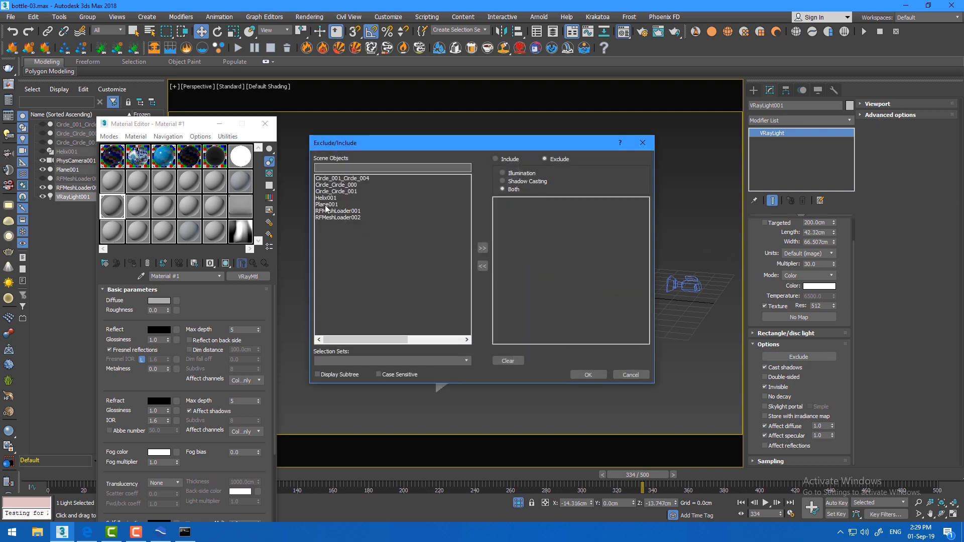
{"action": "double_click", "coordinate": [326, 205]}
{"action": "left_click", "coordinate": [587, 374]}
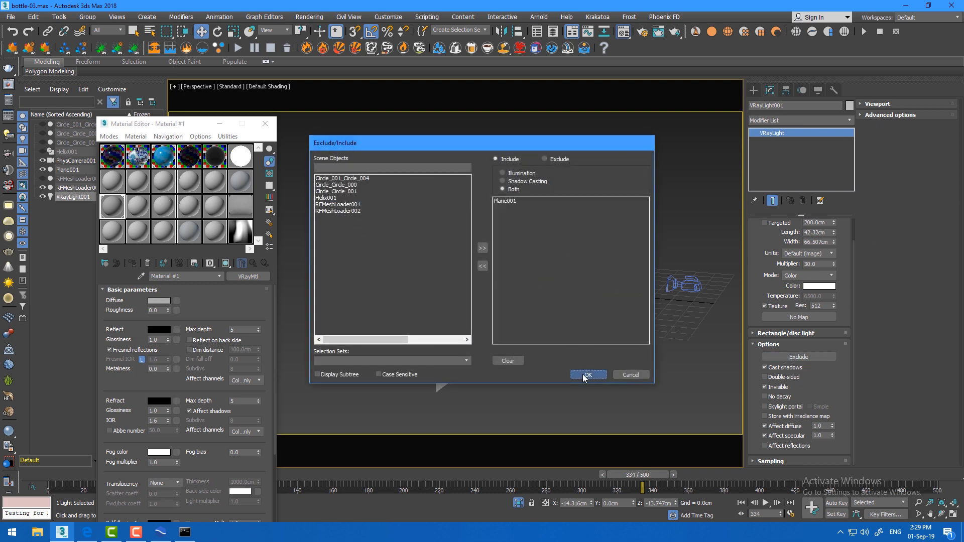
Look through PhysCamera001 and assign the grey VRayMtl to the spiral fluid mesh
{"action": "key", "text": "c"}
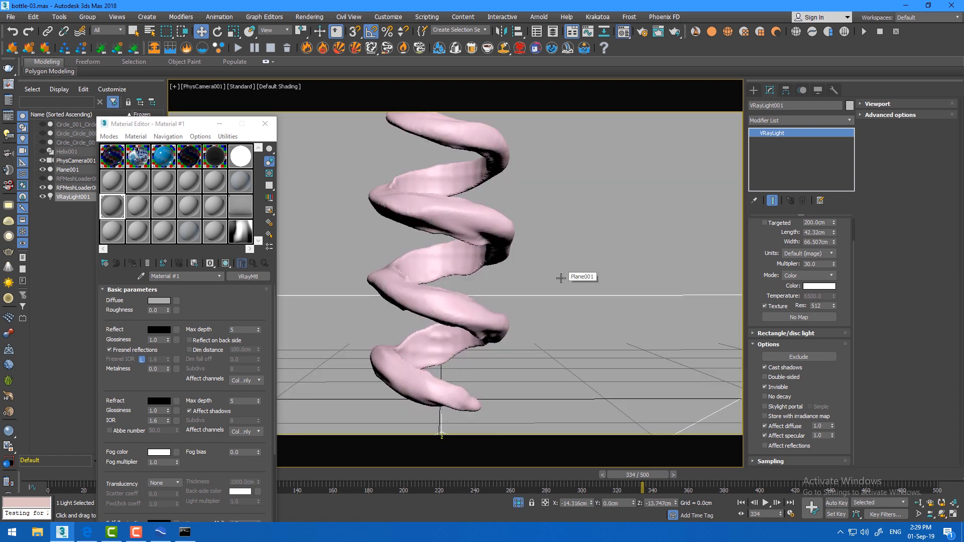
{"action": "left_click", "coordinate": [450, 140]}
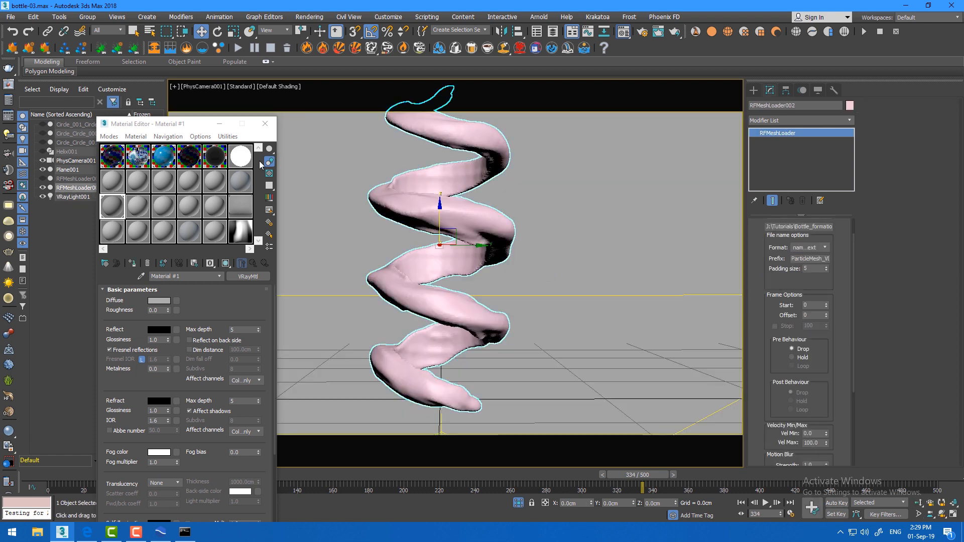
{"action": "left_click", "coordinate": [132, 263]}
Run a V-Ray test render of the camera view to check the backdrop lighting, and cancel it partway
{"action": "left_click", "coordinate": [674, 31]}
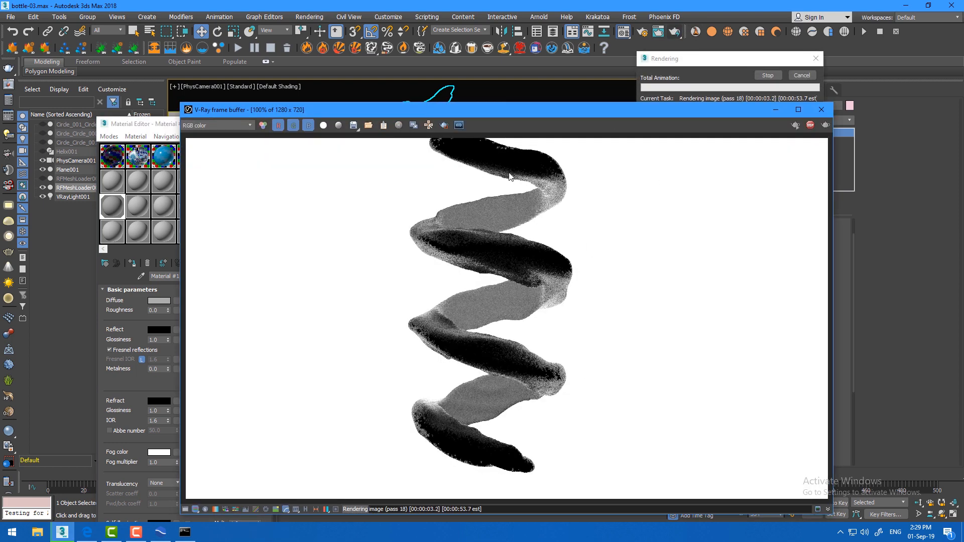
{"action": "left_click_drag", "start_coordinate": [537, 110], "coordinate": [429, 109]}
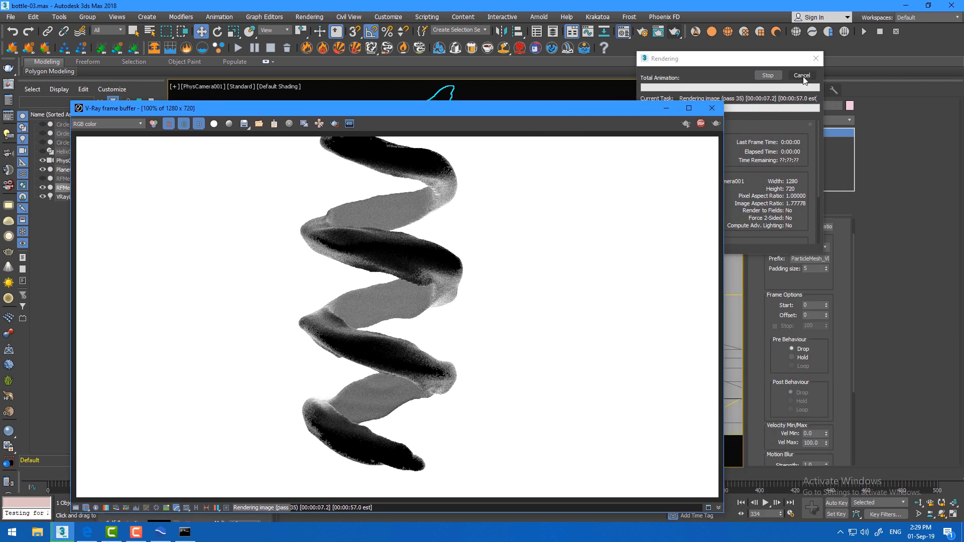
{"action": "left_click", "coordinate": [788, 108]}
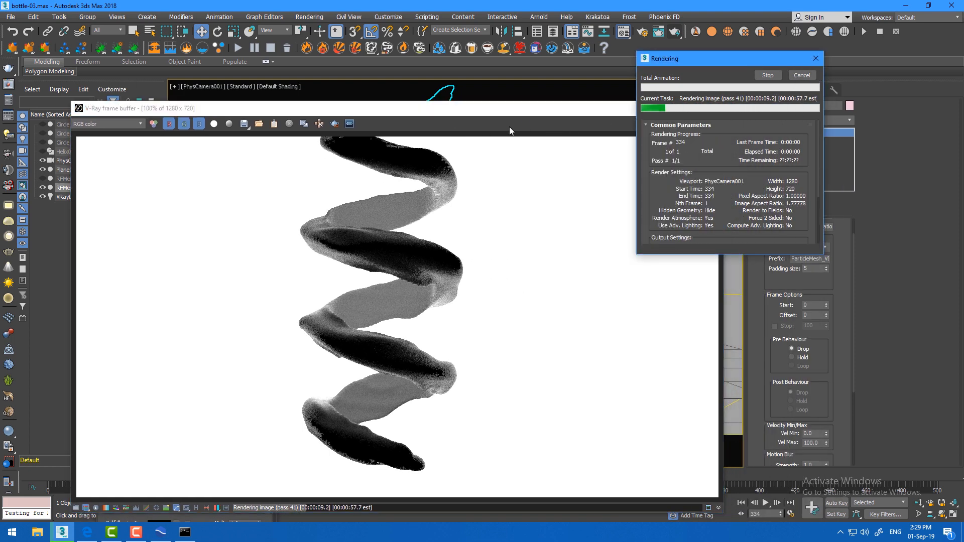
{"action": "left_click", "coordinate": [802, 74]}
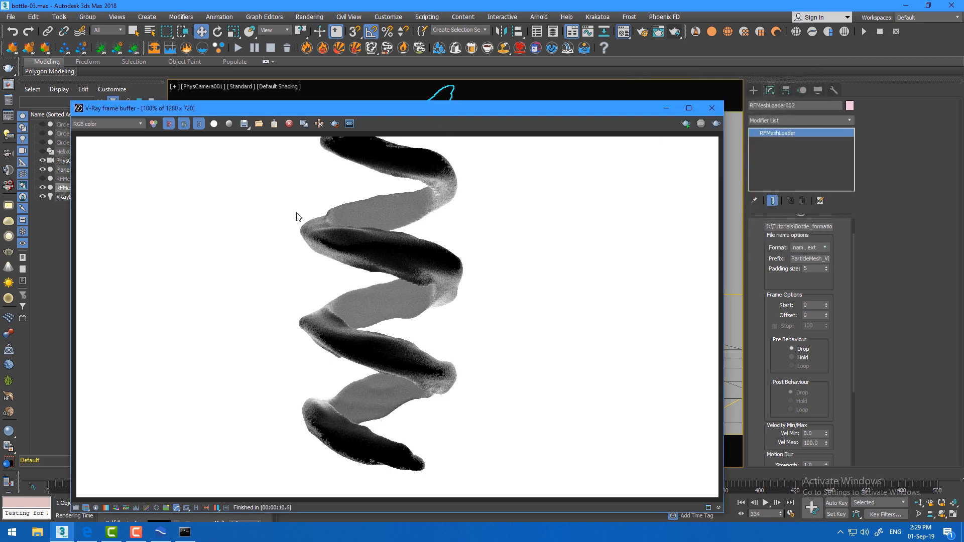
{"action": "left_click_drag", "start_coordinate": [438, 111], "coordinate": [309, 88]}
Set the VRayLight's multiplier to 10 and run another test render, cancelling it partway
{"action": "left_click", "coordinate": [653, 294]}
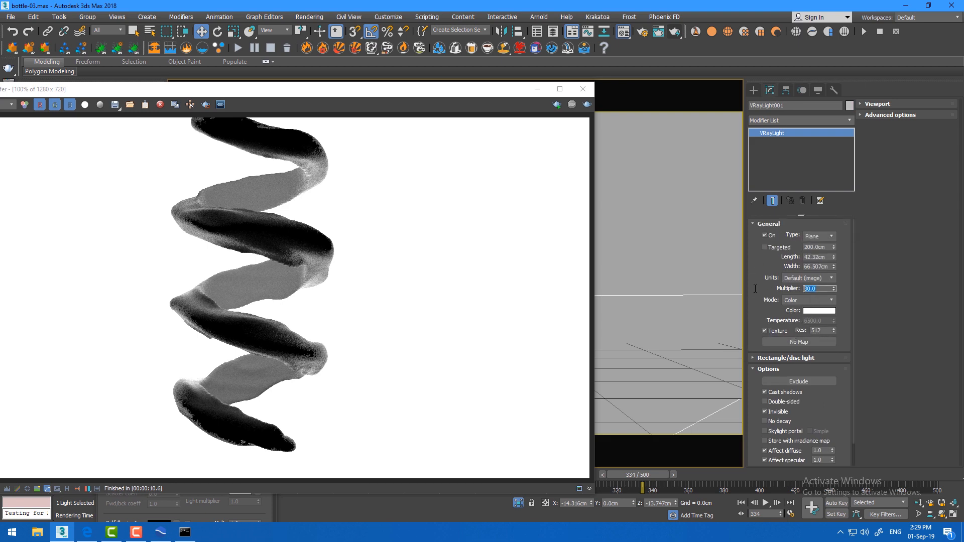
{"action": "type", "text": "10"}
{"action": "key", "text": "Return"}
{"action": "left_click", "coordinate": [586, 107]}
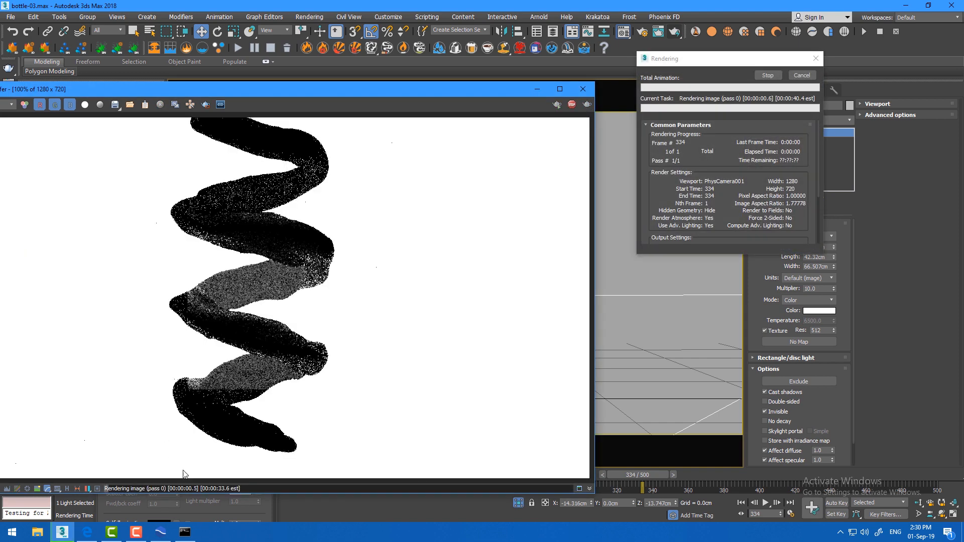
{"action": "left_click", "coordinate": [136, 534]}
{"action": "left_click", "coordinate": [135, 533]}
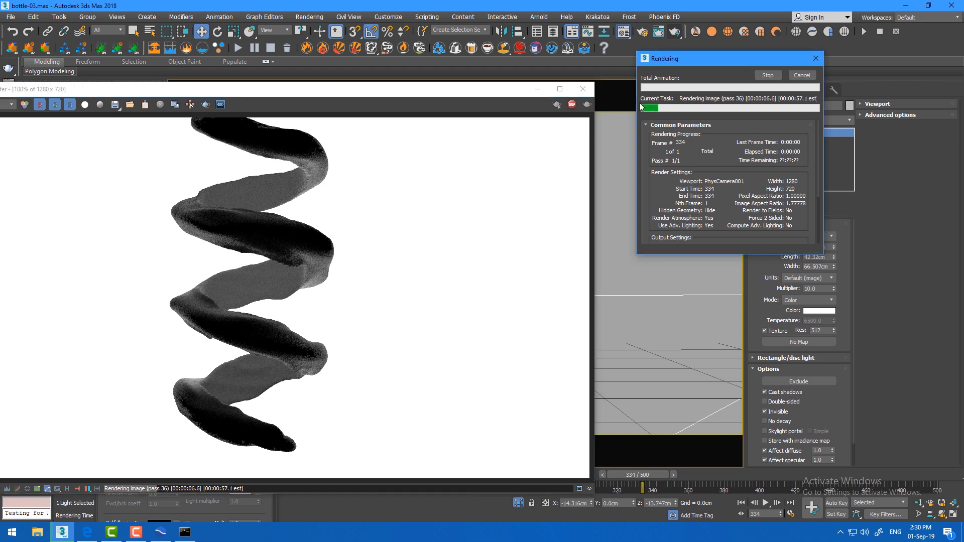
{"action": "left_click", "coordinate": [804, 76]}
Start an interactive V-Ray render and set the light's multiplier to 5
{"action": "left_click", "coordinate": [557, 104]}
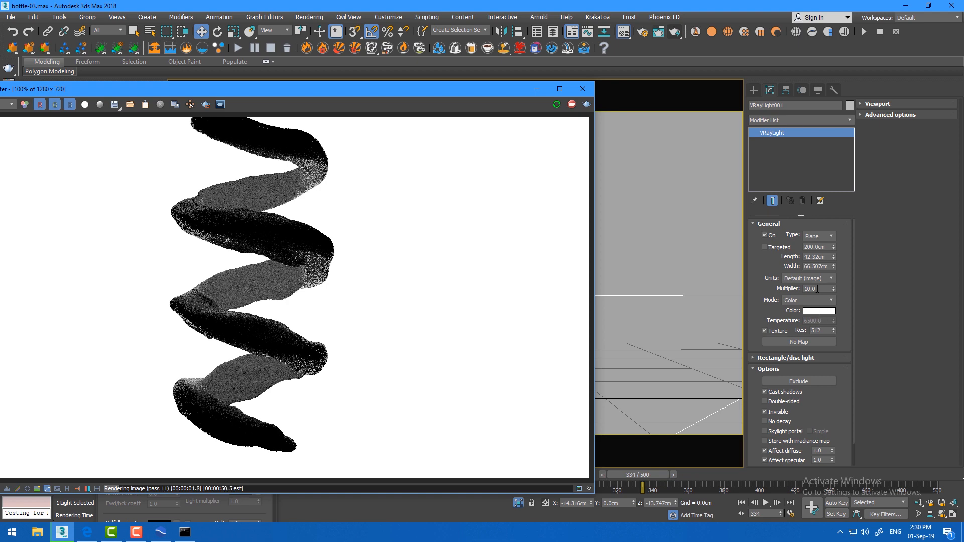
{"action": "left_click", "coordinate": [818, 288]}
{"action": "type", "text": "5"}
{"action": "key", "text": "Return"}
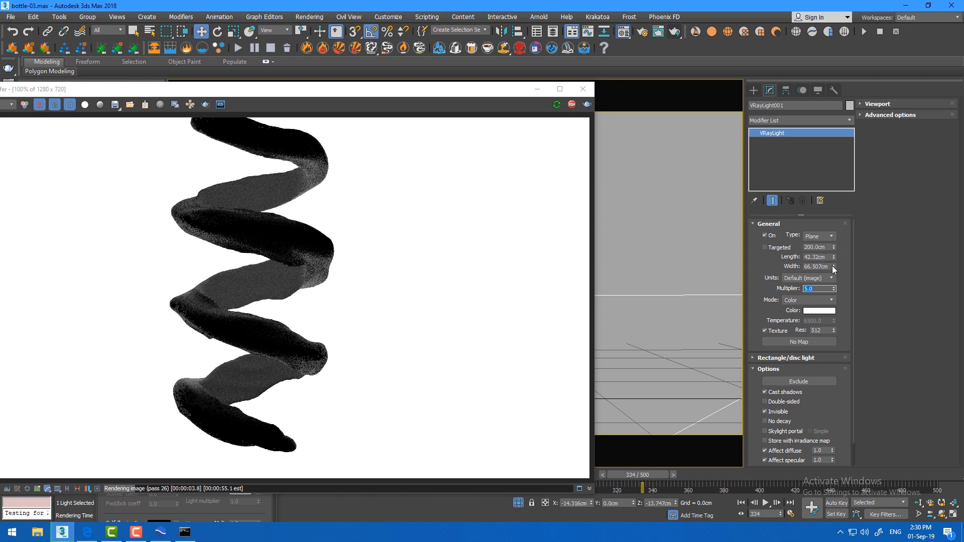
Shrink the light to 31.74 cm long and 35.515 cm wide, try a multiplier of 1, and settle on 2
{"action": "mouse_move", "coordinate": [834, 267]}
{"action": "left_mouse_down"}
{"action": "mouse_move", "coordinate": [831, 288]}
{"action": "mouse_move", "coordinate": [832, 271]}
{"action": "left_mouse_up"}
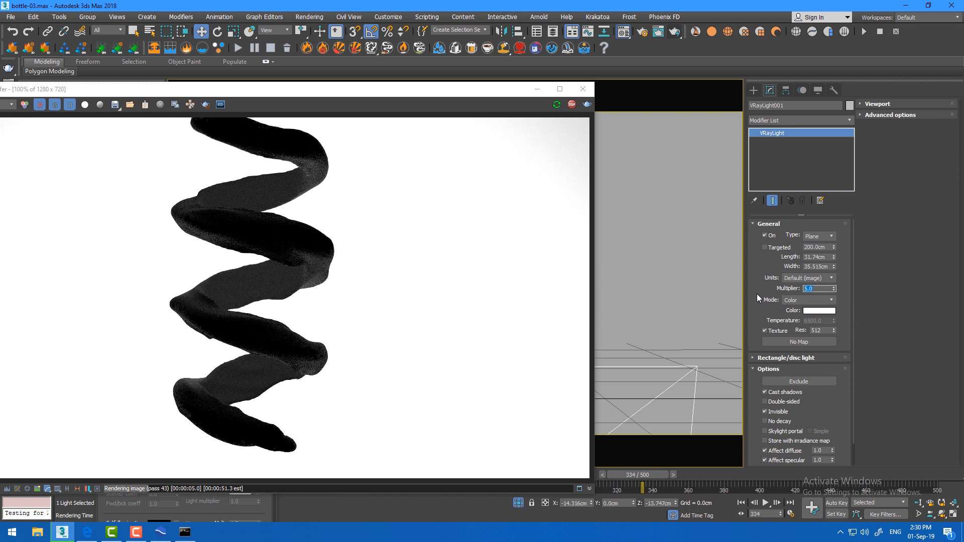
{"action": "type", "text": "1"}
{"action": "key", "text": "Return"}
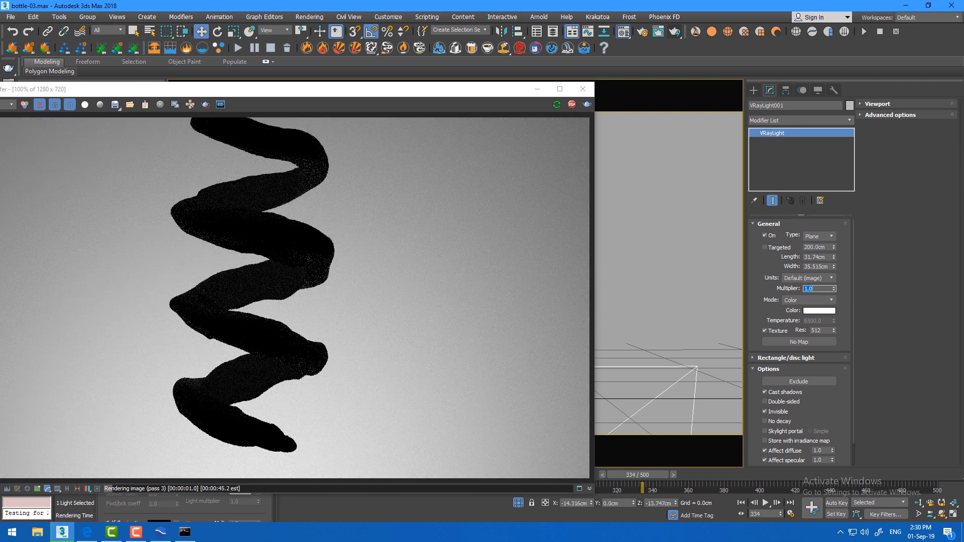
{"action": "type", "text": "2"}
{"action": "key", "text": "Return"}
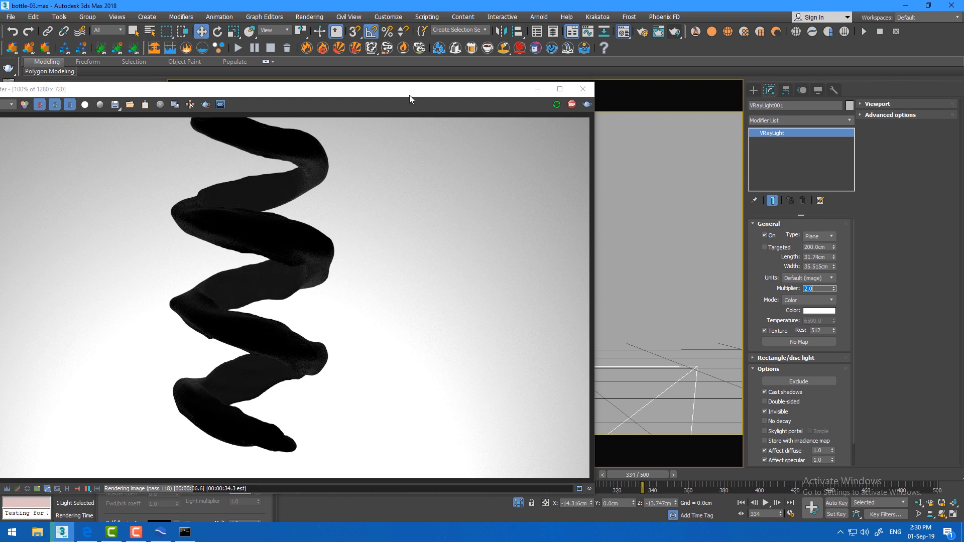
{"action": "left_click_drag", "start_coordinate": [410, 95], "coordinate": [679, 65]}
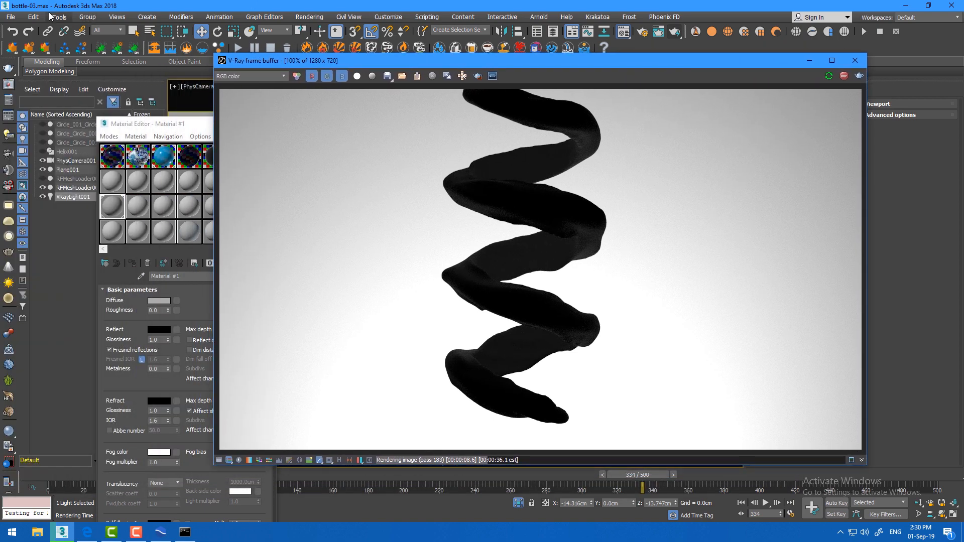
Create a new VRayMtl in an empty material slot and assign it to the RealFlow fluid mesh in the camera view
{"action": "left_click", "coordinate": [139, 206]}
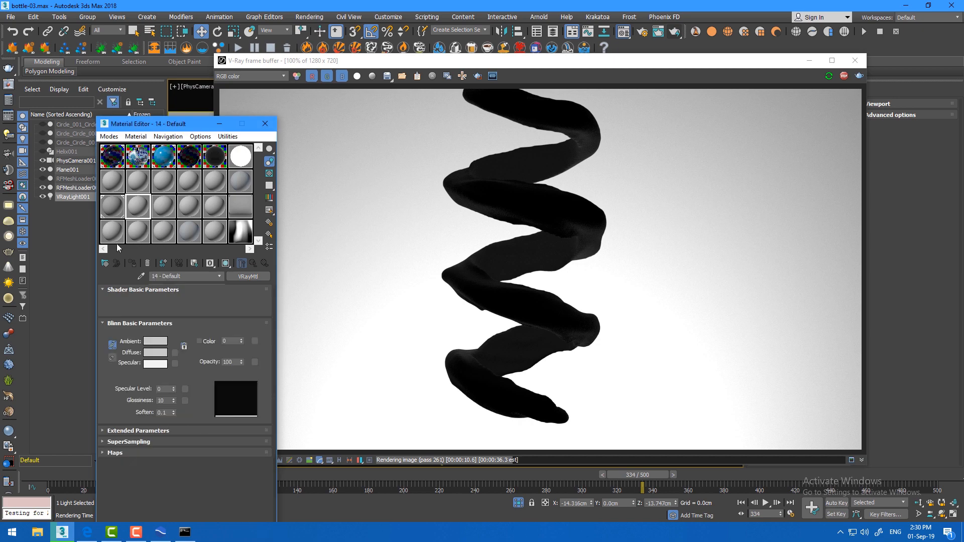
{"action": "left_click", "coordinate": [105, 263]}
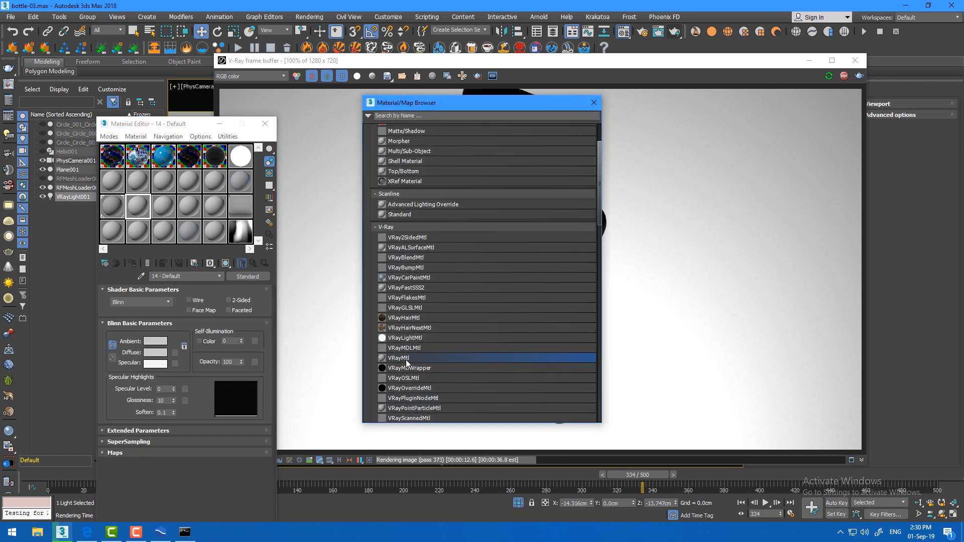
{"action": "double_click", "coordinate": [398, 357]}
{"action": "left_click", "coordinate": [593, 102]}
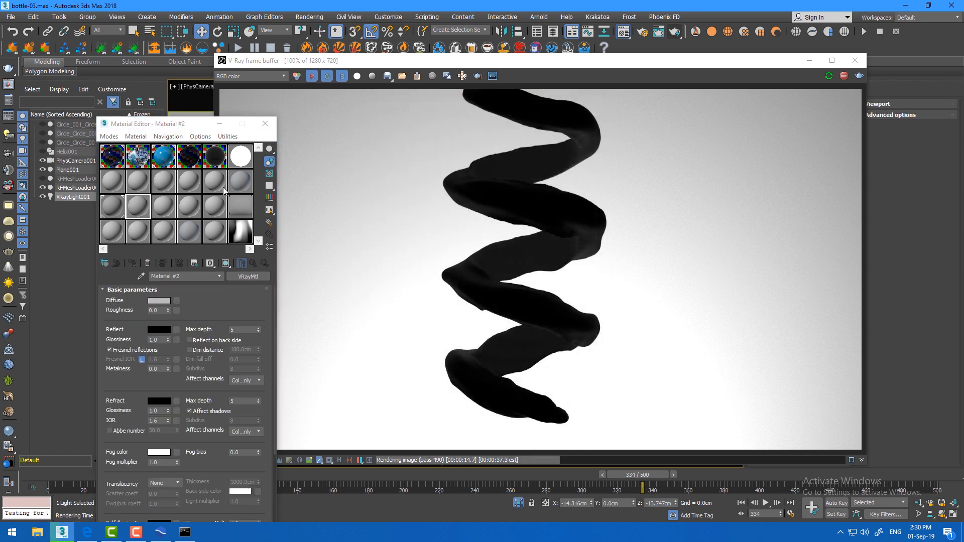
{"action": "left_click_drag", "start_coordinate": [196, 126], "coordinate": [131, 109]}
{"action": "left_click_drag", "start_coordinate": [462, 61], "coordinate": [563, 181]}
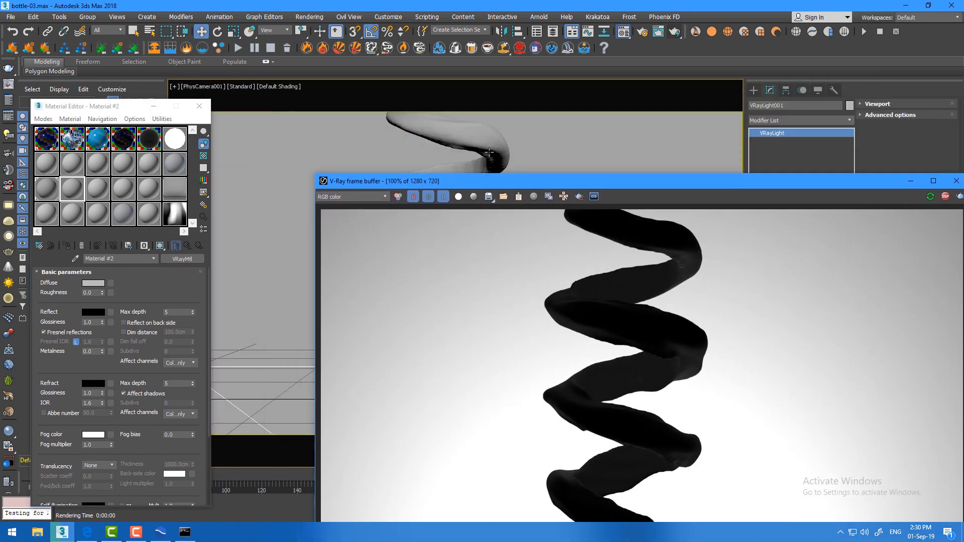
{"action": "left_click", "coordinate": [447, 136]}
{"action": "left_click", "coordinate": [66, 246]}
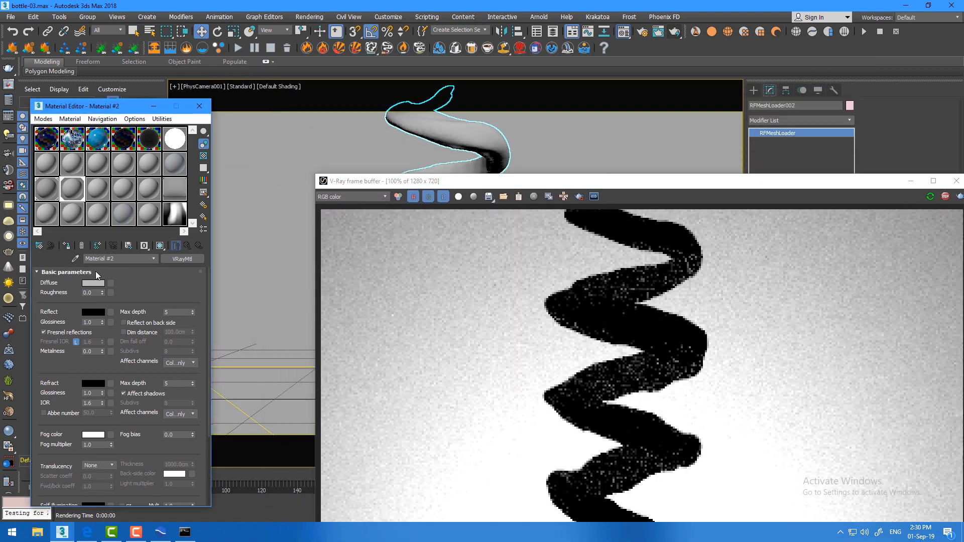
Set the fluid material's diffuse color to black and its reflection color to white
{"action": "left_click", "coordinate": [93, 283]}
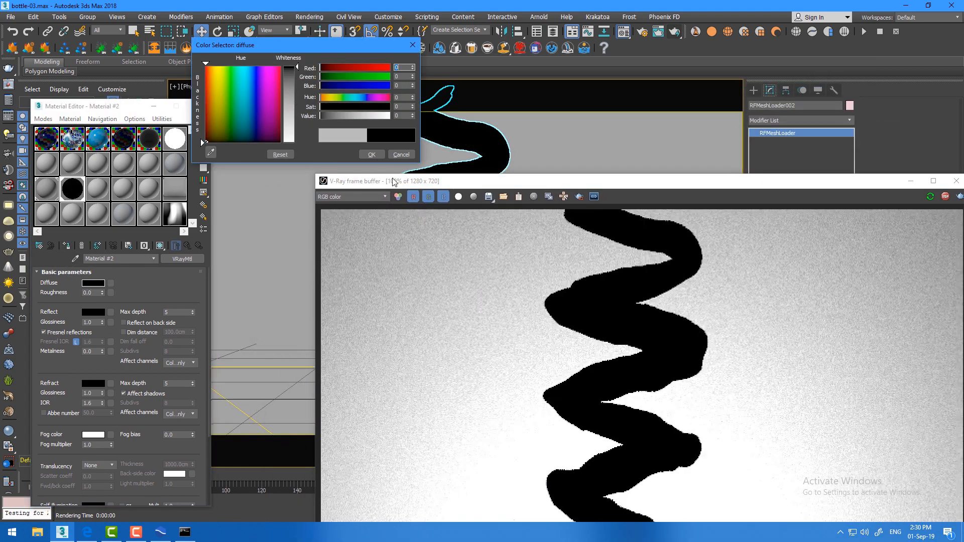
{"action": "left_click", "coordinate": [371, 155]}
{"action": "left_click", "coordinate": [93, 312]}
{"action": "left_click_drag", "start_coordinate": [297, 68], "coordinate": [304, 139]}
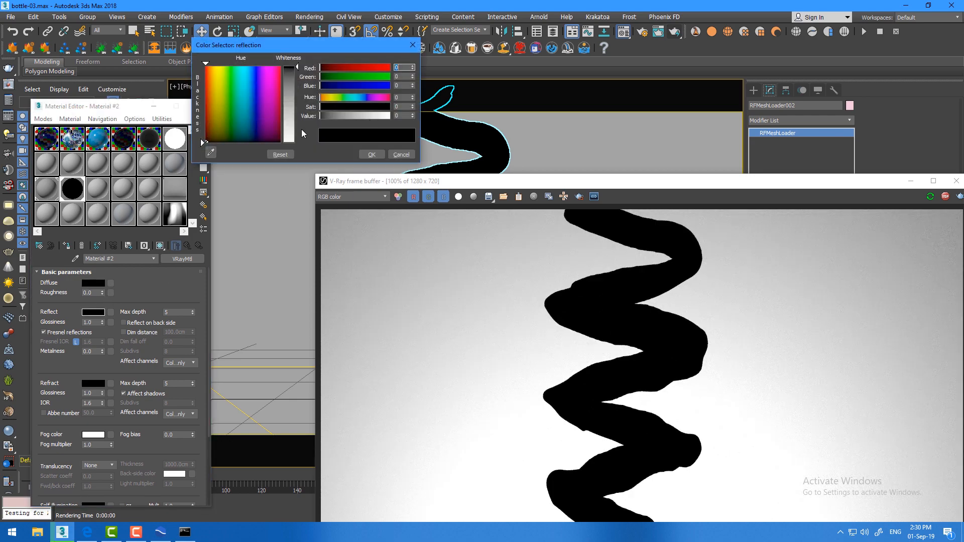
{"action": "left_click", "coordinate": [371, 154]}
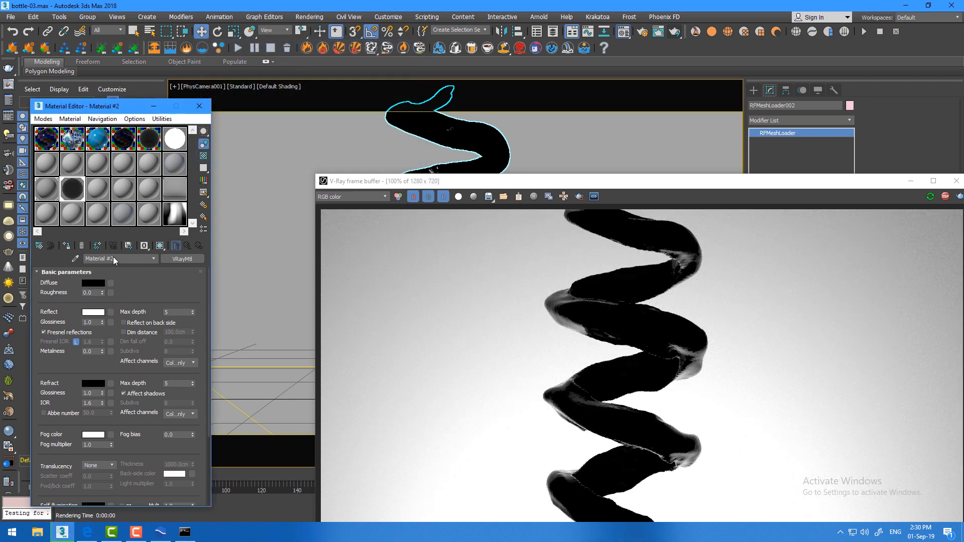
Set the fluid material's refraction color to white and its refraction IOR to 1.33
{"action": "left_click", "coordinate": [93, 383]}
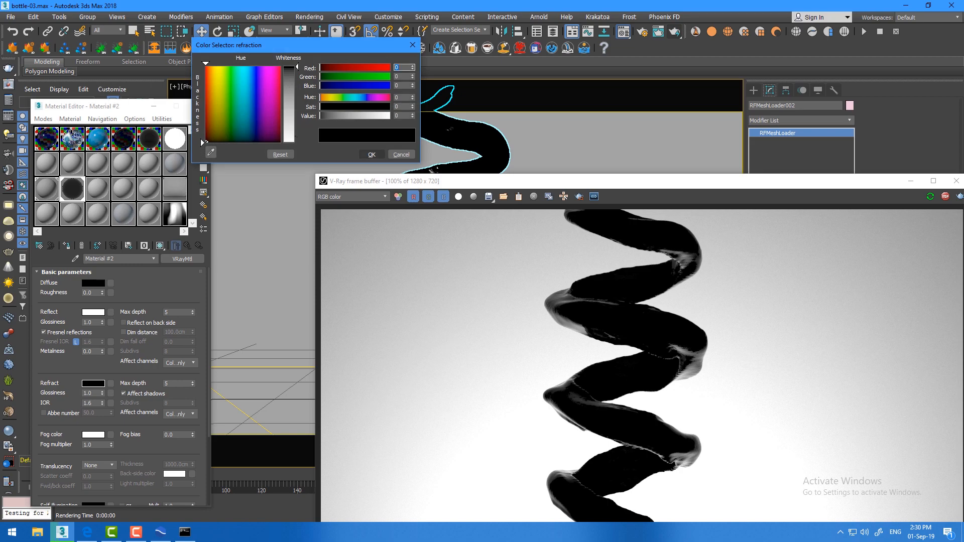
{"action": "left_click_drag", "start_coordinate": [296, 67], "coordinate": [327, 141]}
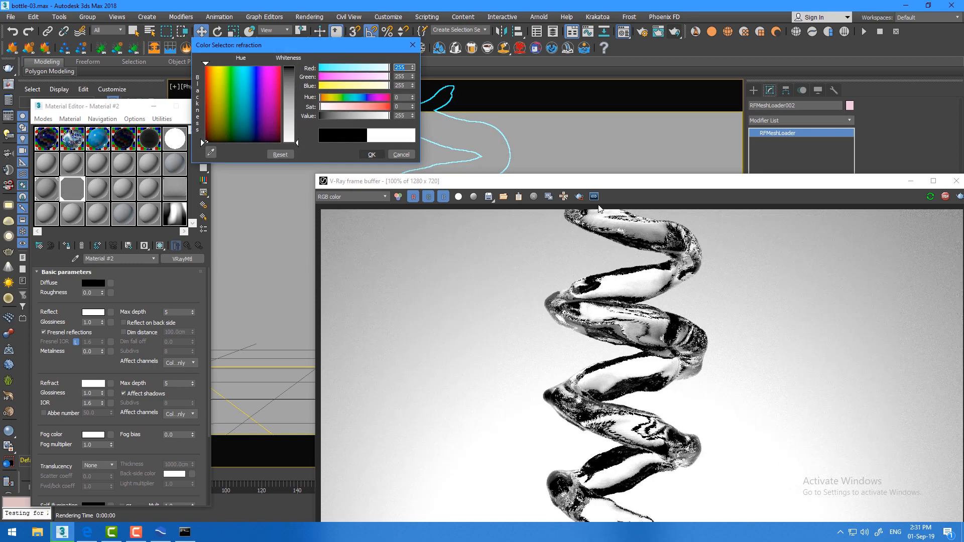
{"action": "left_click_drag", "start_coordinate": [611, 184], "coordinate": [616, 101]}
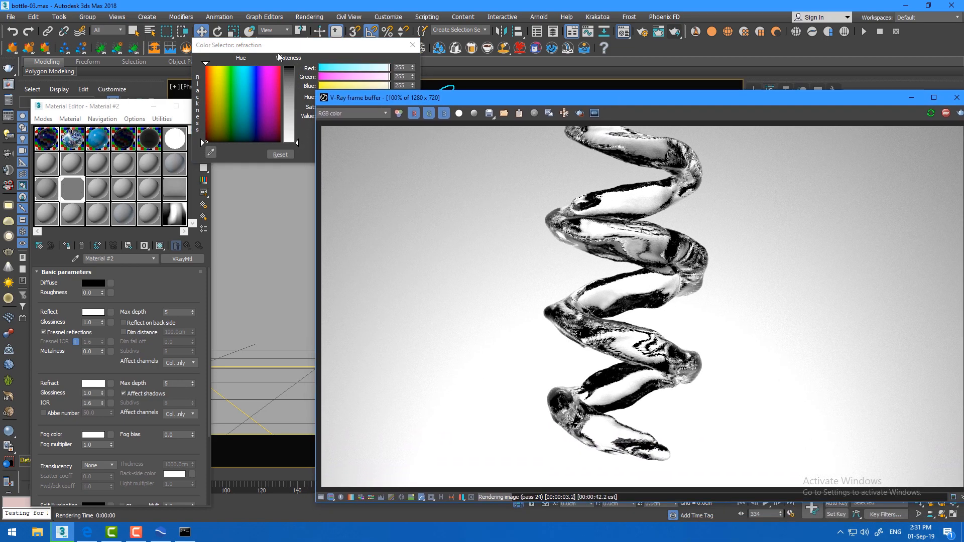
{"action": "left_click", "coordinate": [297, 60]}
{"action": "left_click", "coordinate": [371, 155]}
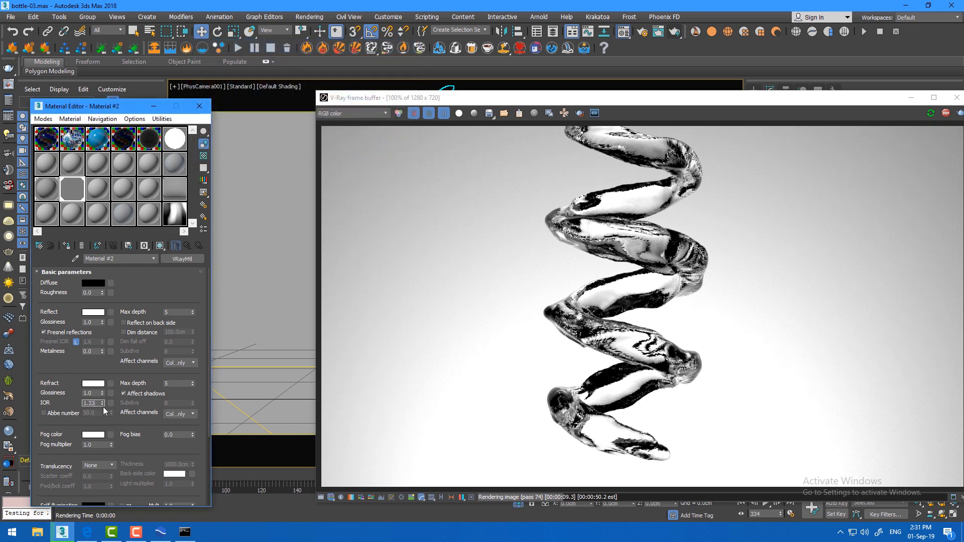
{"action": "key", "text": "Return"}
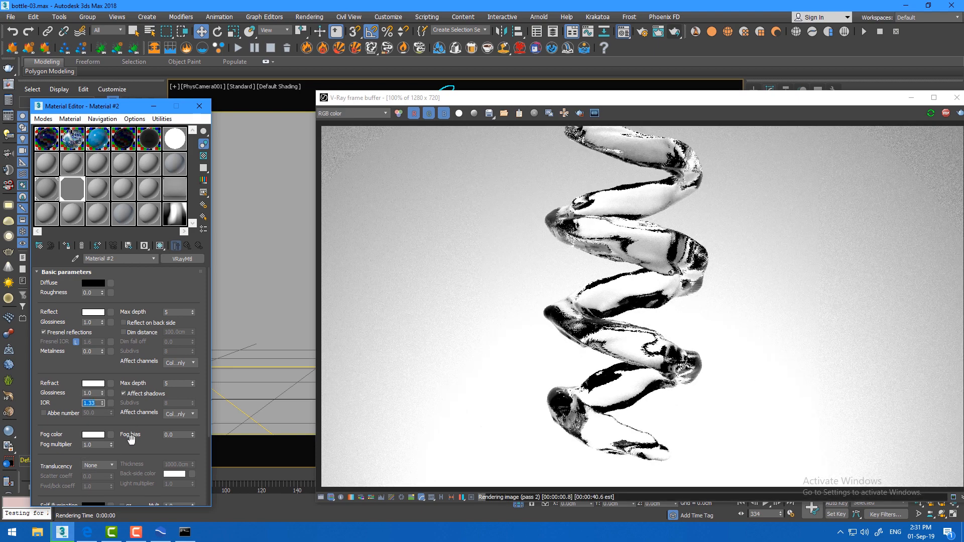
Try several blue and teal fog colors for the fluid material and settle on light cyan, RGB 183, 246, 255
{"action": "left_click", "coordinate": [92, 435]}
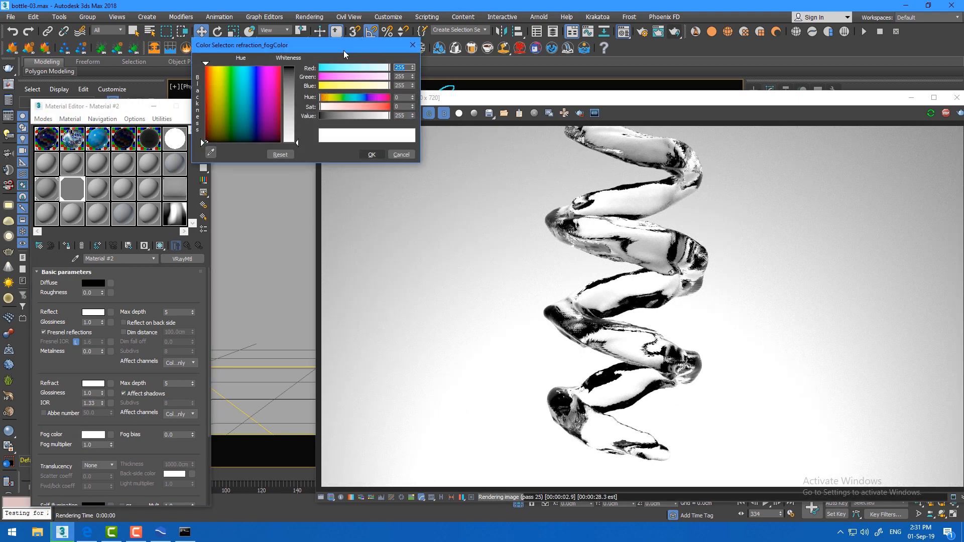
{"action": "left_click", "coordinate": [252, 74]}
{"action": "left_click", "coordinate": [288, 120]}
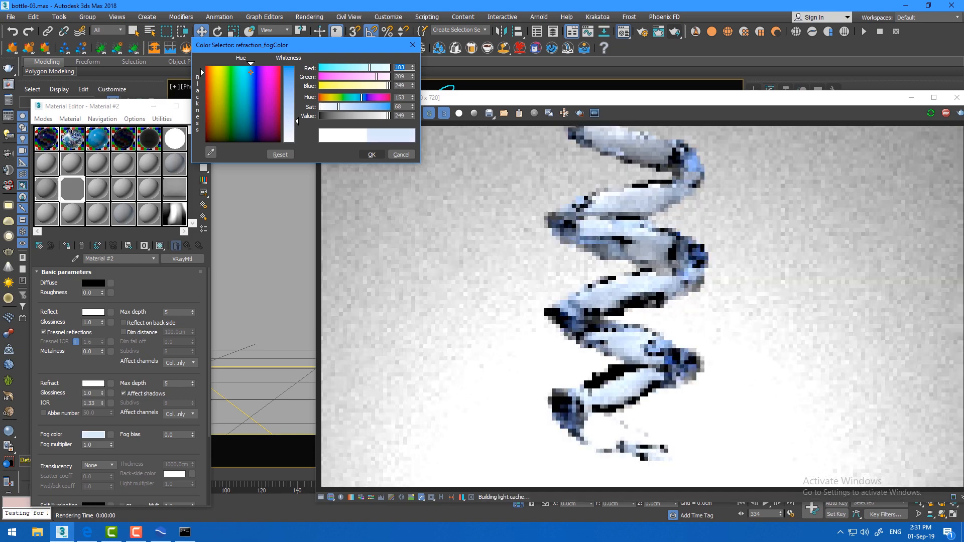
{"action": "left_click", "coordinate": [247, 66]}
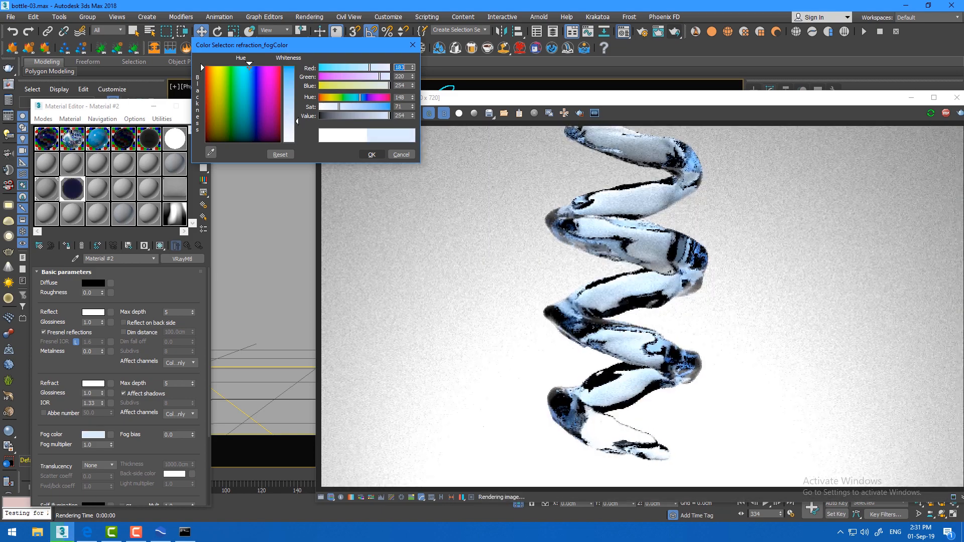
{"action": "left_click", "coordinate": [251, 66]}
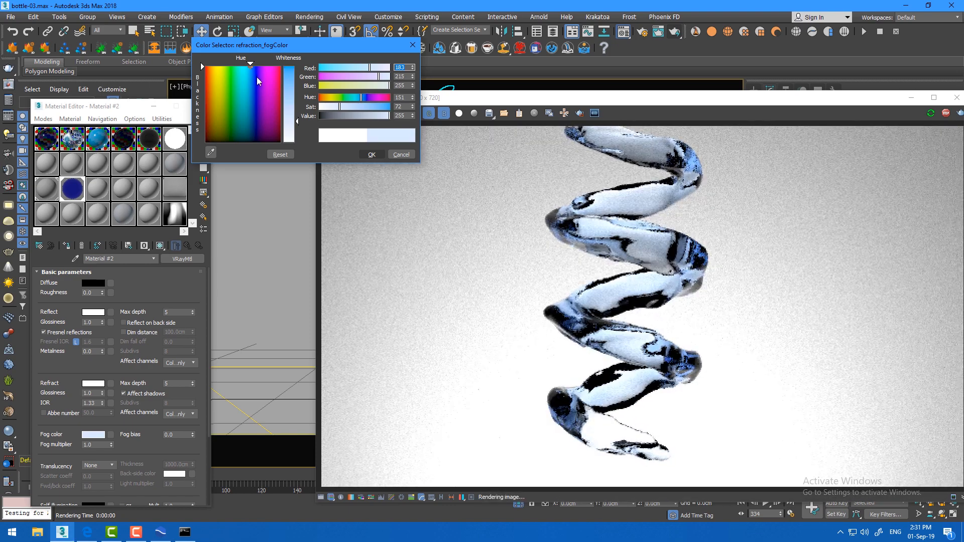
{"action": "left_click", "coordinate": [251, 67]}
{"action": "left_click", "coordinate": [248, 66]}
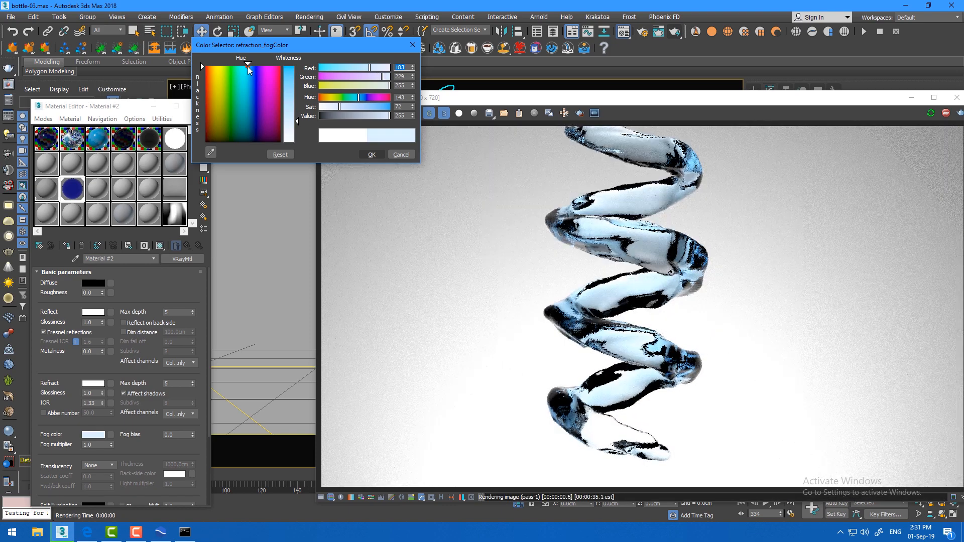
{"action": "left_click", "coordinate": [236, 90]}
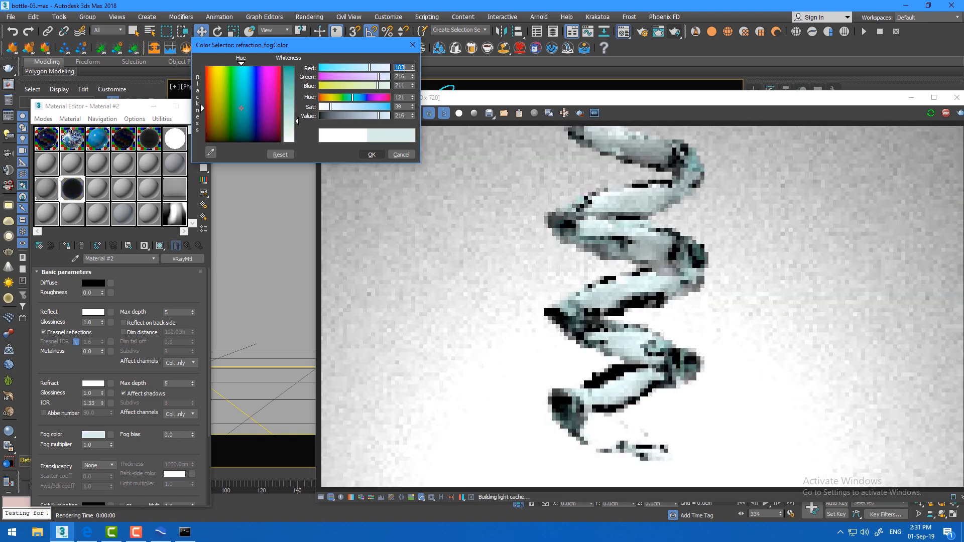
{"action": "left_click", "coordinate": [239, 67]}
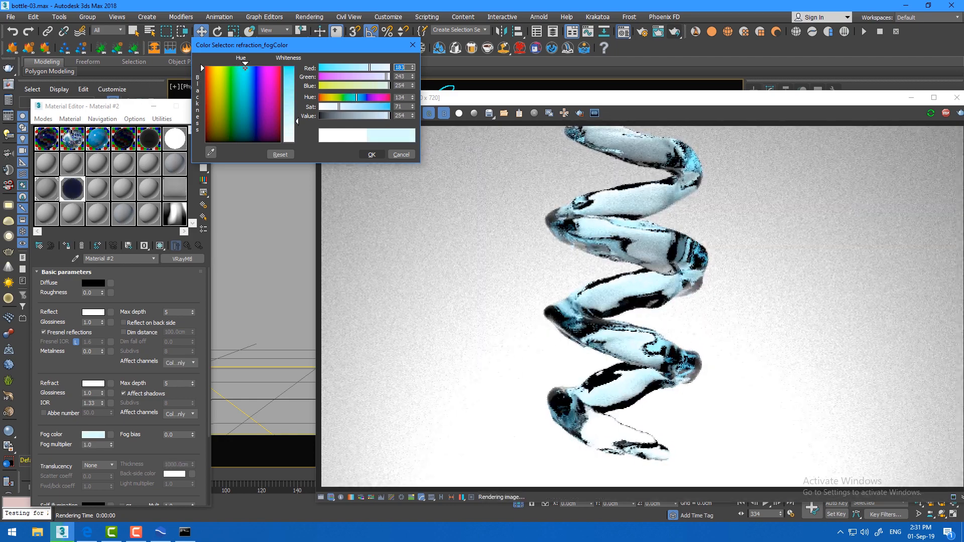
{"action": "left_click", "coordinate": [244, 65]}
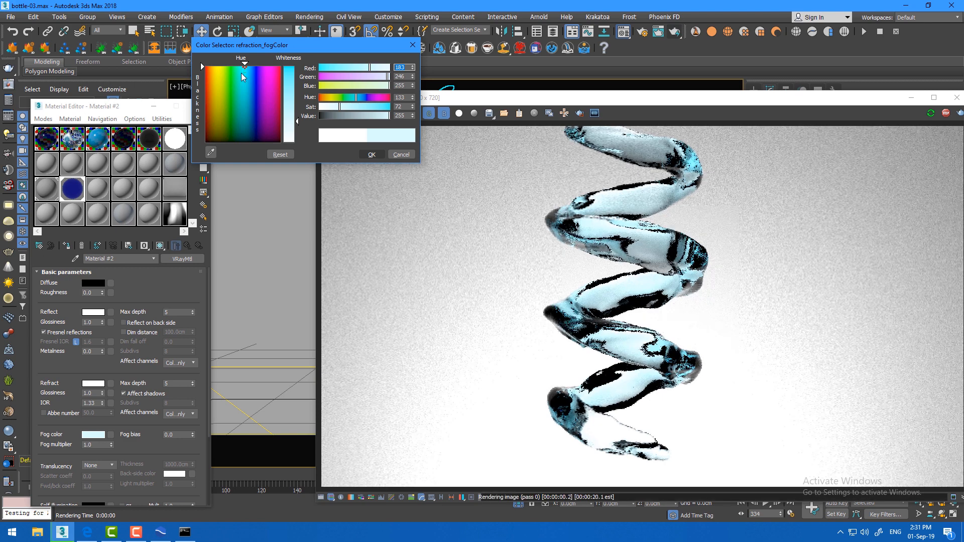
{"action": "left_click", "coordinate": [372, 154]}
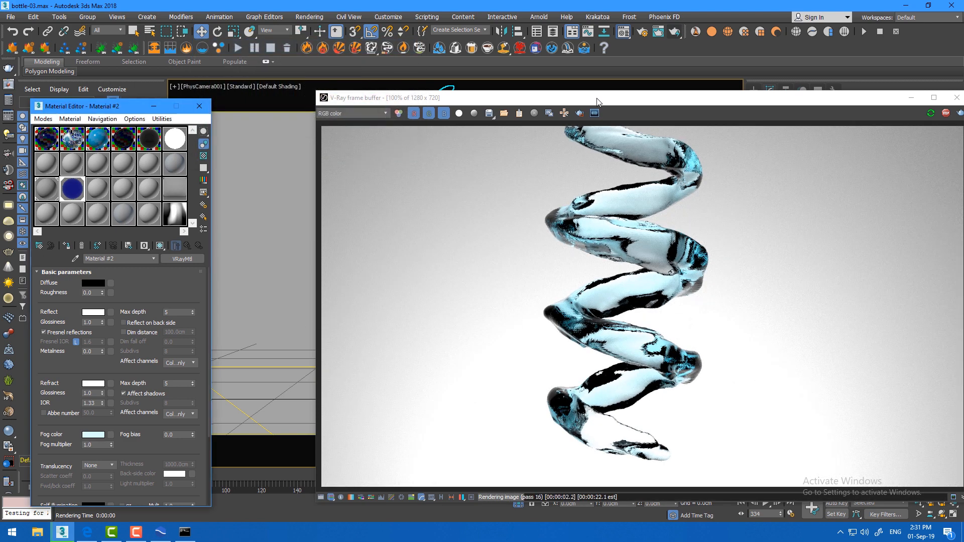
Stop the interactive V-Ray render and minimize the frame buffer window
{"action": "left_click_drag", "start_coordinate": [597, 98], "coordinate": [465, 83]}
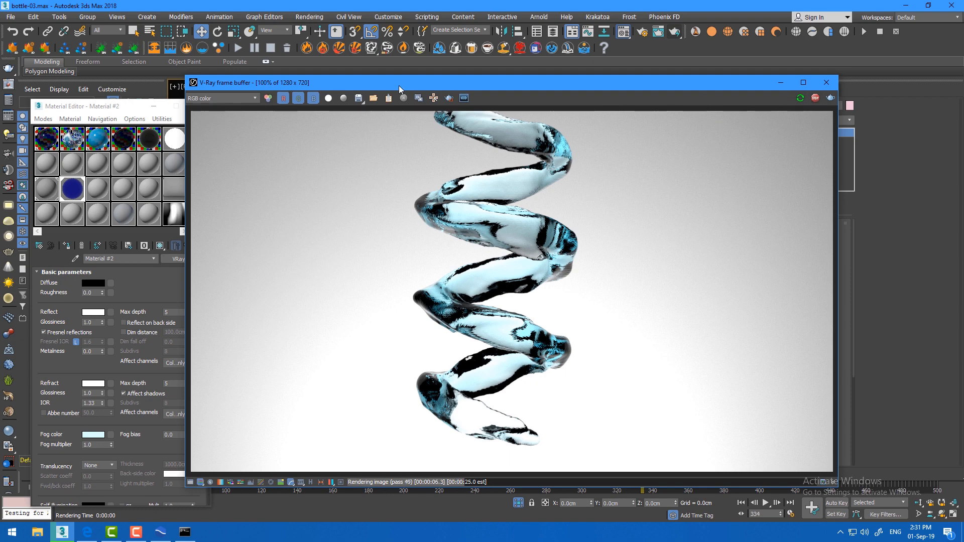
{"action": "left_click_drag", "start_coordinate": [497, 85], "coordinate": [365, 92]}
{"action": "left_click", "coordinate": [683, 105]}
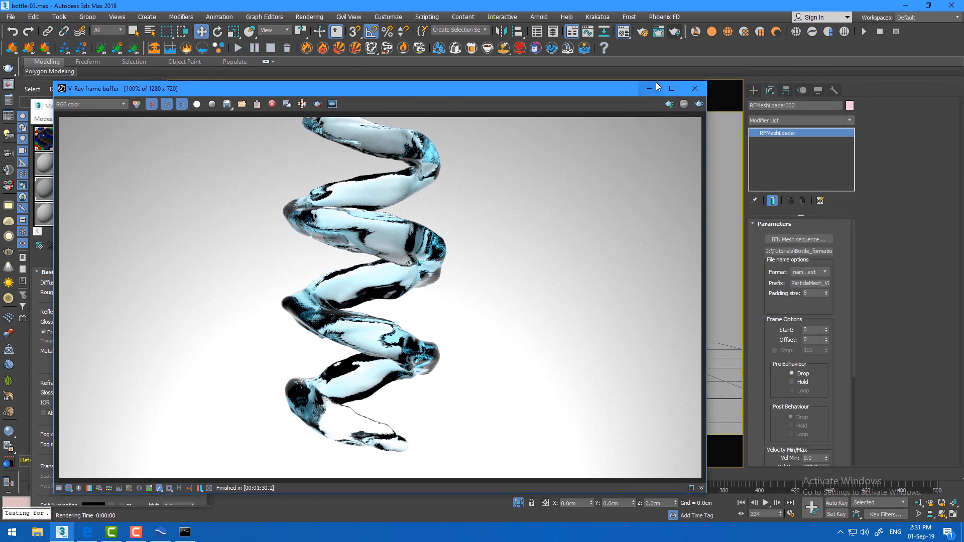
{"action": "left_click", "coordinate": [647, 89]}
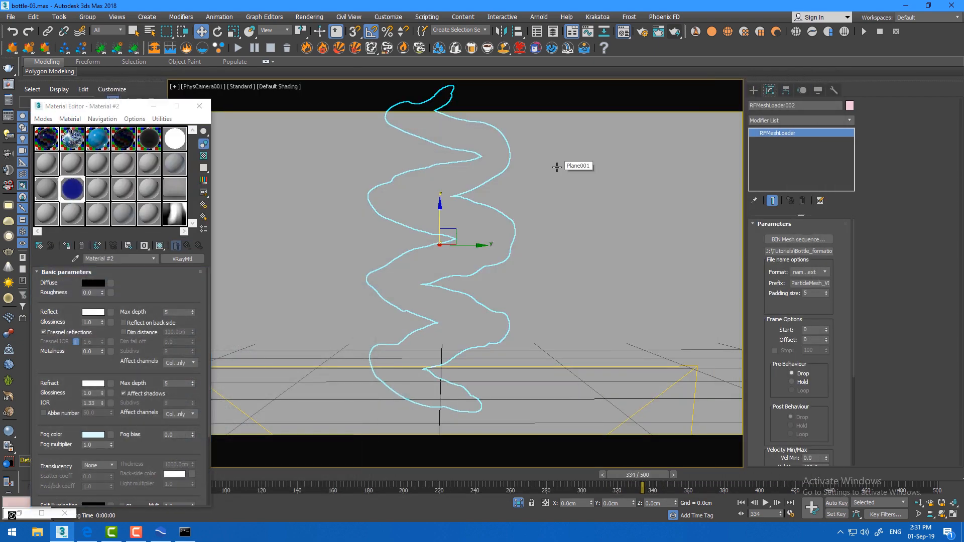
Draw a plane VRayLight about 73 cm long and 15 cm wide beside the camera, and set the perspective viewport quality to Performance
{"action": "scroll", "coordinate": [556, 168], "scroll_direction": "down", "scroll_amount": 3}
{"action": "middle_click_drag", "start_coordinate": [556, 167], "coordinate": [540, 199], "text": "alt"}
{"action": "left_click", "coordinate": [754, 91]}
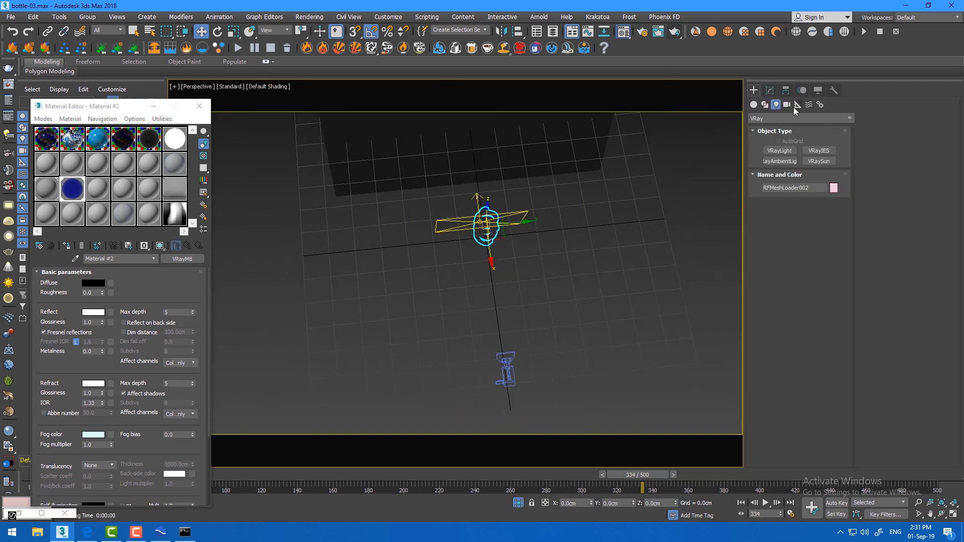
{"action": "left_click", "coordinate": [795, 153]}
{"action": "left_click_drag", "start_coordinate": [576, 240], "coordinate": [651, 416]}
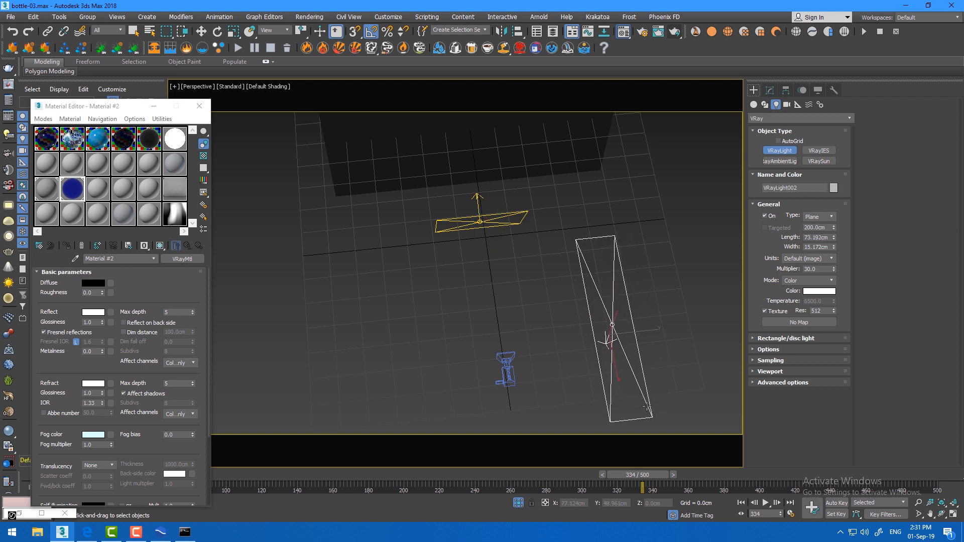
{"action": "left_click", "coordinate": [231, 92]}
{"action": "left_click", "coordinate": [259, 119]}
Rotate the new light so it stands upright and faces toward the fluid mesh
{"action": "scroll", "coordinate": [397, 225], "scroll_direction": "down", "scroll_amount": 3}
{"action": "key", "text": "w"}
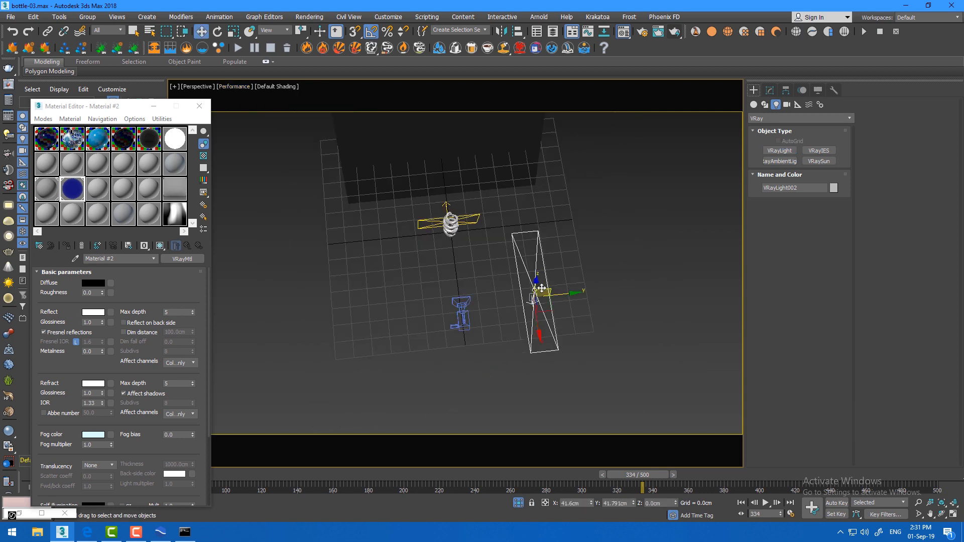
{"action": "right_click", "coordinate": [541, 287]}
{"action": "left_click", "coordinate": [552, 307]}
{"action": "left_click_drag", "start_coordinate": [535, 289], "coordinate": [534, 246]}
{"action": "left_click_drag", "start_coordinate": [565, 302], "coordinate": [467, 325]}
{"action": "middle_click_drag", "start_coordinate": [485, 298], "coordinate": [477, 322], "text": "alt"}
Move the new light to the front side of the fluid mesh, at about X 25.5 cm and Y 50.3 cm
{"action": "right_click", "coordinate": [555, 293]}
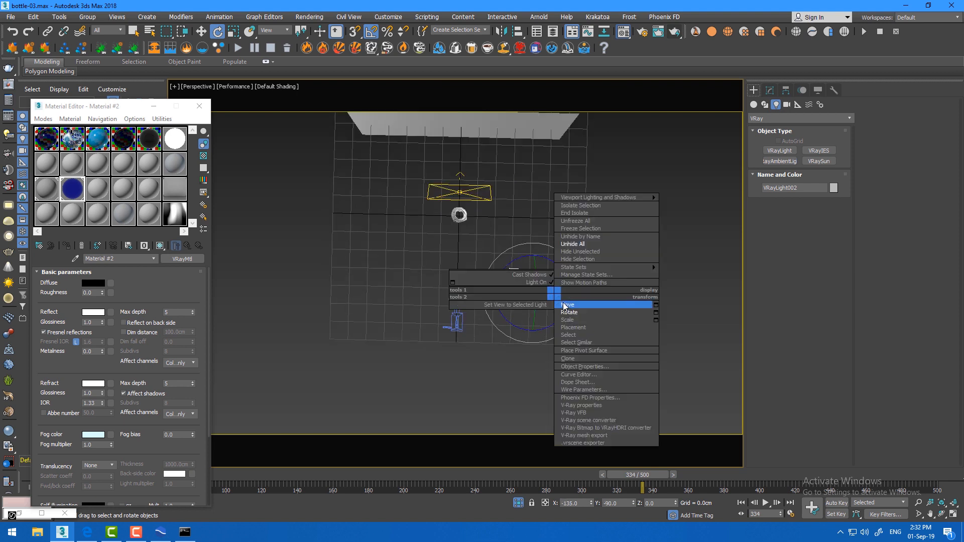
{"action": "left_click", "coordinate": [564, 305]}
{"action": "left_click_drag", "start_coordinate": [526, 282], "coordinate": [567, 236]}
{"action": "right_click", "coordinate": [545, 269]}
{"action": "left_click", "coordinate": [557, 288]}
{"action": "right_click", "coordinate": [561, 243]}
{"action": "left_click", "coordinate": [570, 256]}
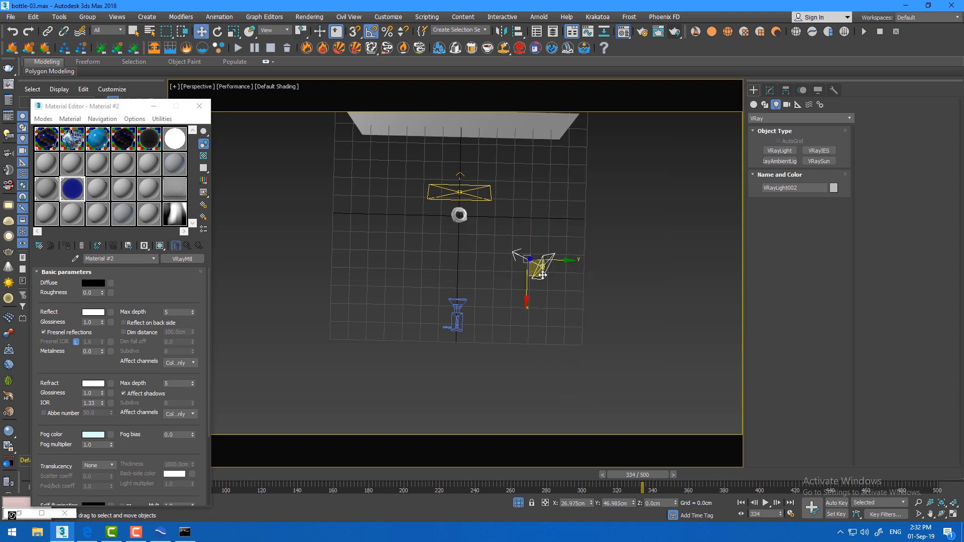
{"action": "left_click_drag", "start_coordinate": [543, 275], "coordinate": [549, 274]}
Make the new light invisible and pick RFMeshLoader002 in its Exclude/Include settings
{"action": "left_click", "coordinate": [769, 90]}
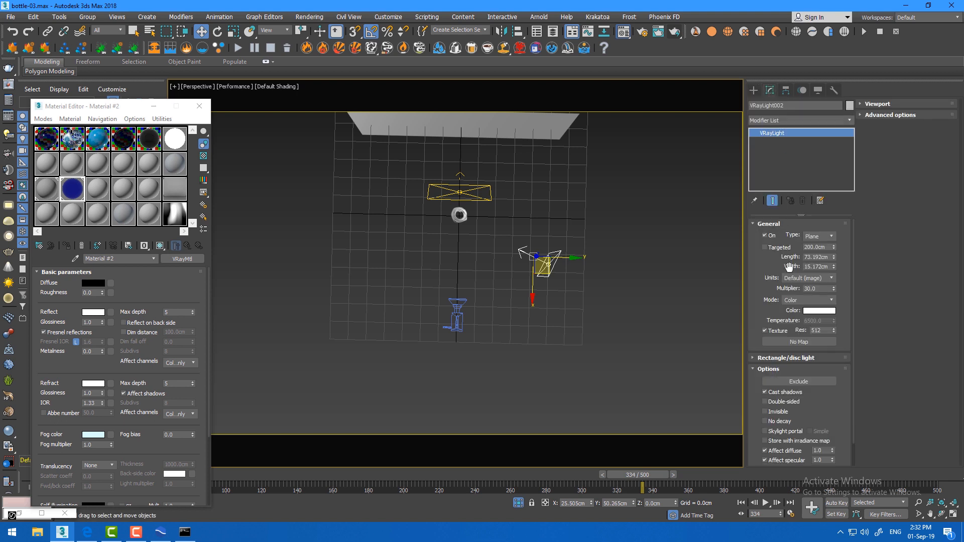
{"action": "left_click", "coordinate": [799, 382]}
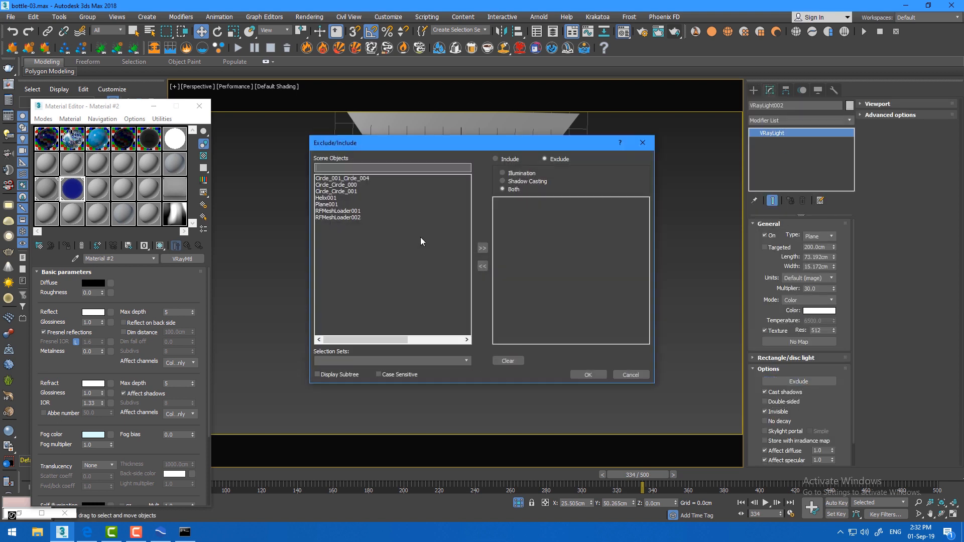
{"action": "double_click", "coordinate": [345, 217]}
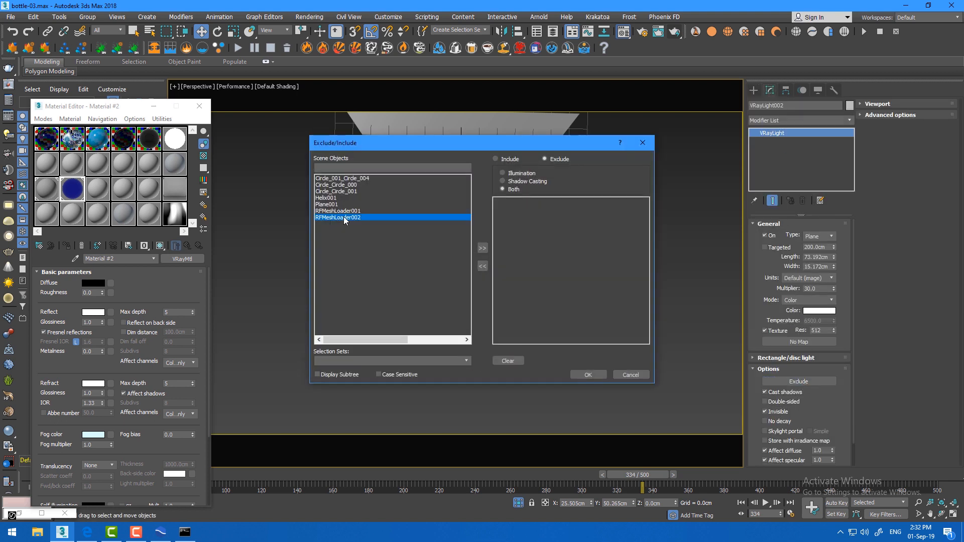
{"action": "left_click", "coordinate": [588, 375]}
Delete the hidden RFMeshLoader001 object from the scene and view the fluid mesh through PhysCamera001
{"action": "left_click", "coordinate": [461, 218]}
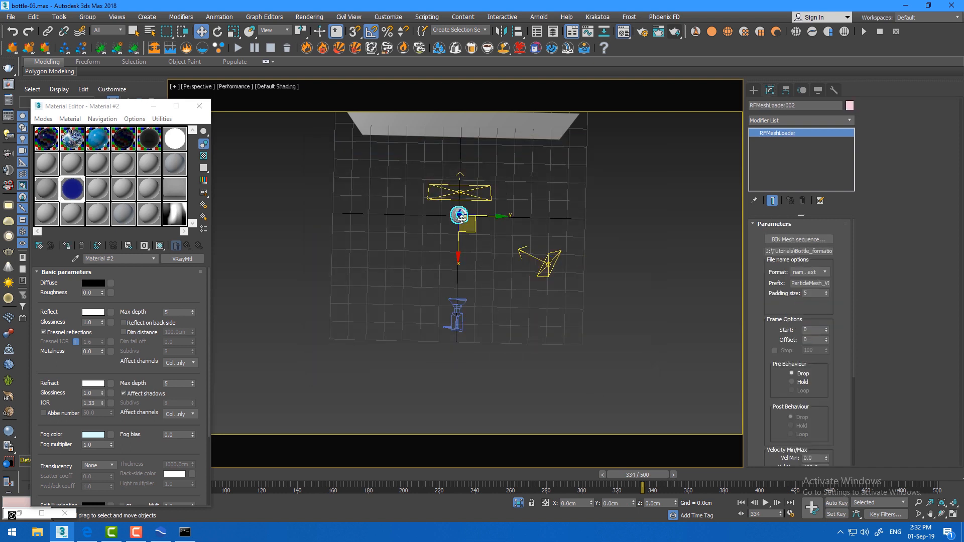
{"action": "left_click_drag", "start_coordinate": [118, 111], "coordinate": [250, 105]}
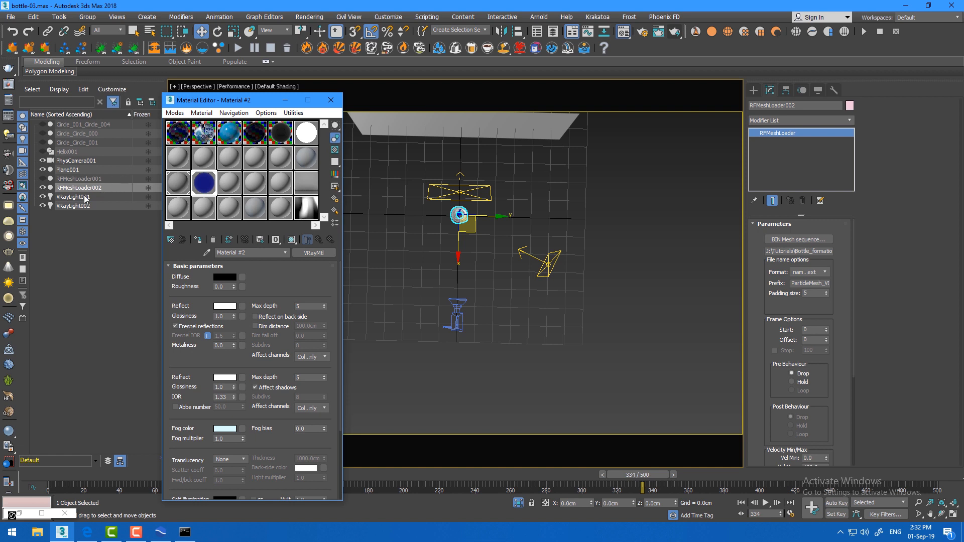
{"action": "key", "text": "Delete"}
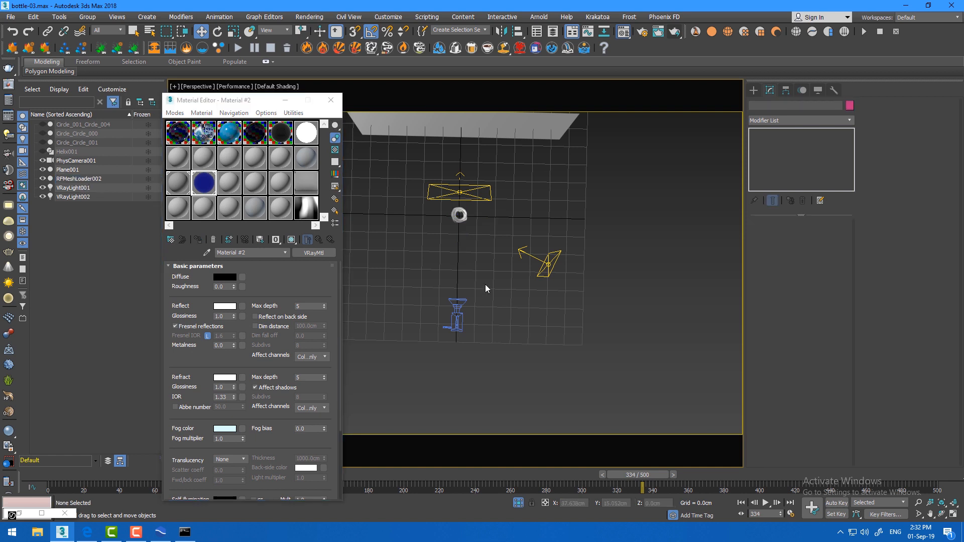
{"action": "key", "text": "c"}
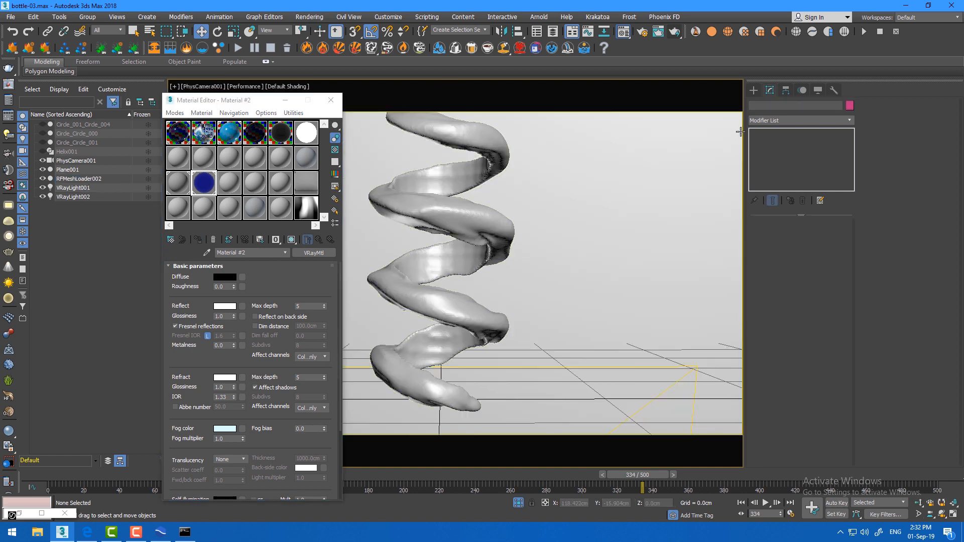
Select VRayLight002, close the Material Editor, and start an interactive render in the V-Ray frame buffer
{"action": "left_click", "coordinate": [80, 197]}
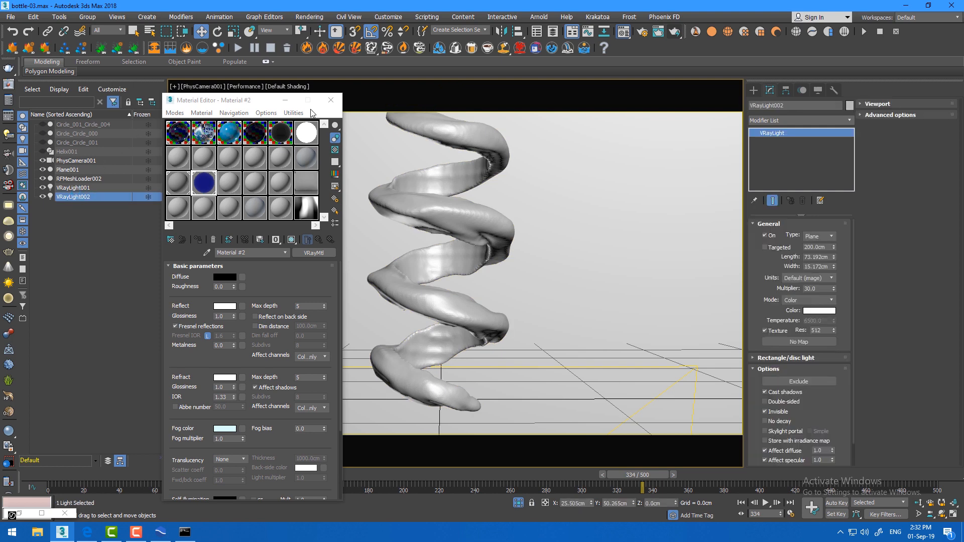
{"action": "left_click", "coordinate": [331, 100]}
{"action": "right_click", "coordinate": [361, 155]}
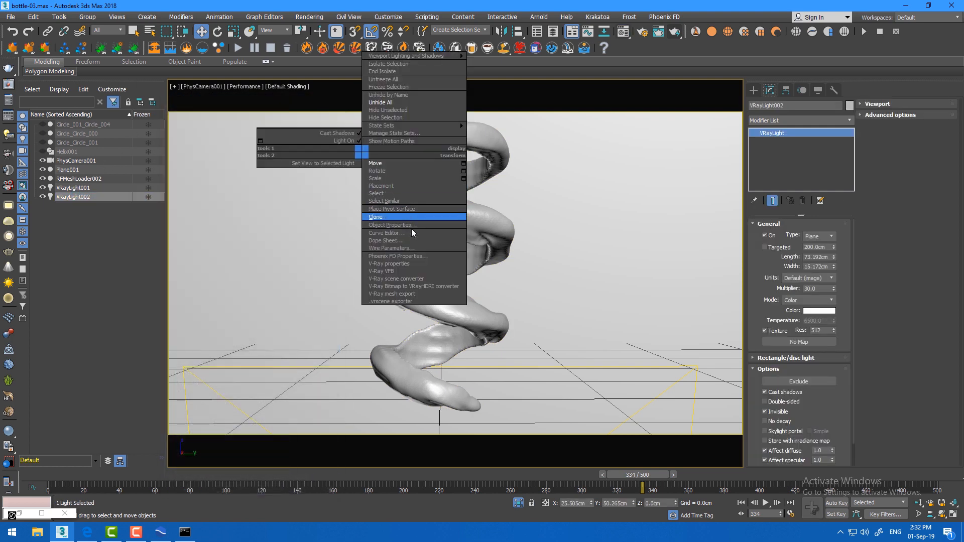
{"action": "left_click", "coordinate": [392, 271]}
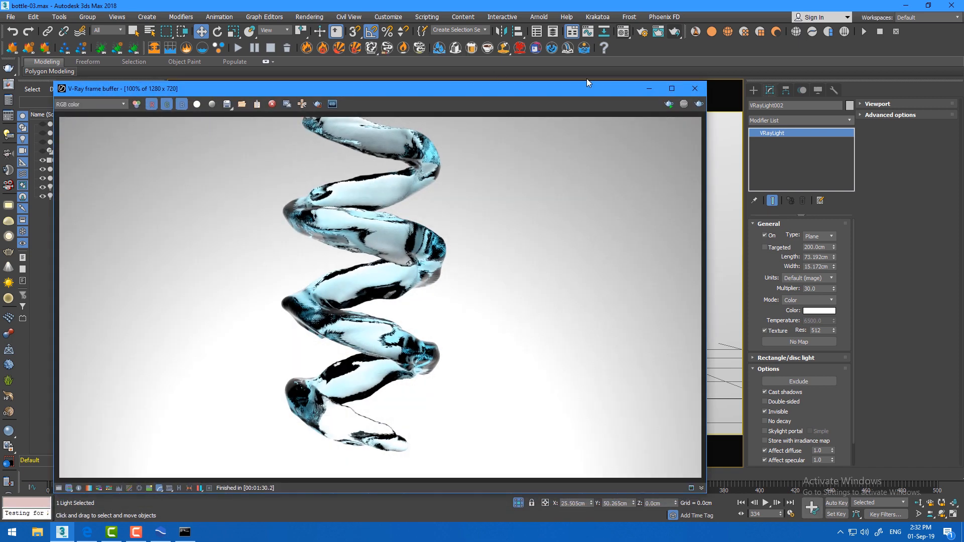
{"action": "left_click", "coordinate": [669, 105]}
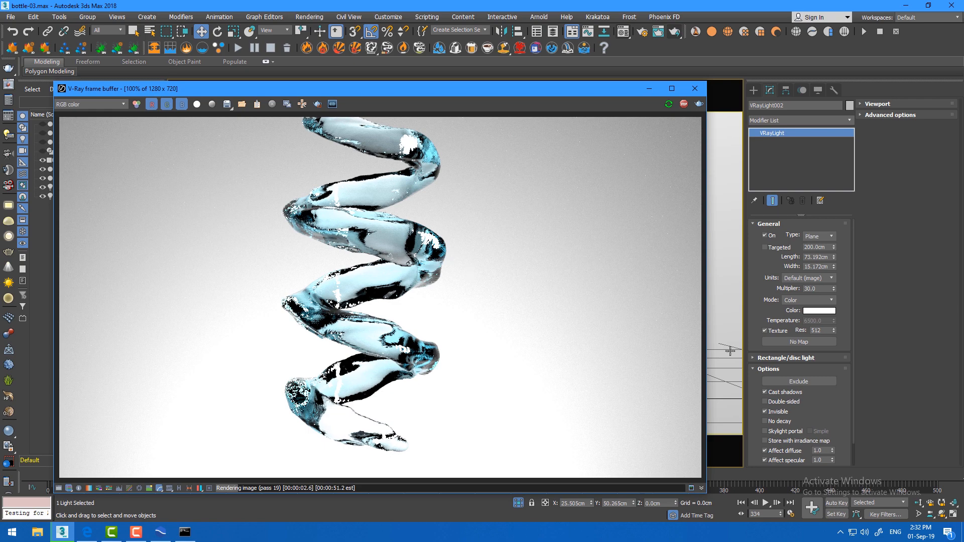
Try multipliers of 2 and 4 on VRayLight002 against the interactive render, and settle on 8
{"action": "left_click_drag", "start_coordinate": [820, 289], "coordinate": [775, 288]}
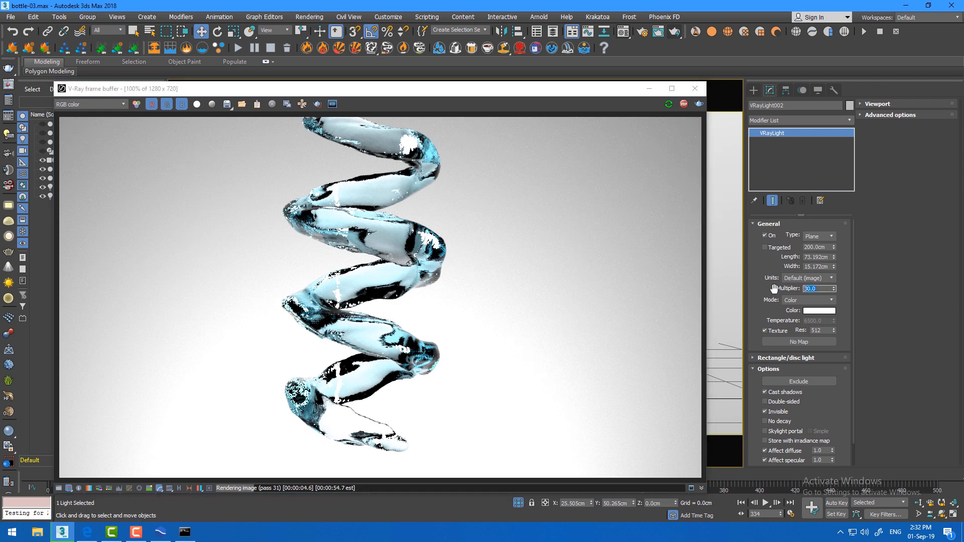
{"action": "type", "text": "2"}
{"action": "key", "text": "Return"}
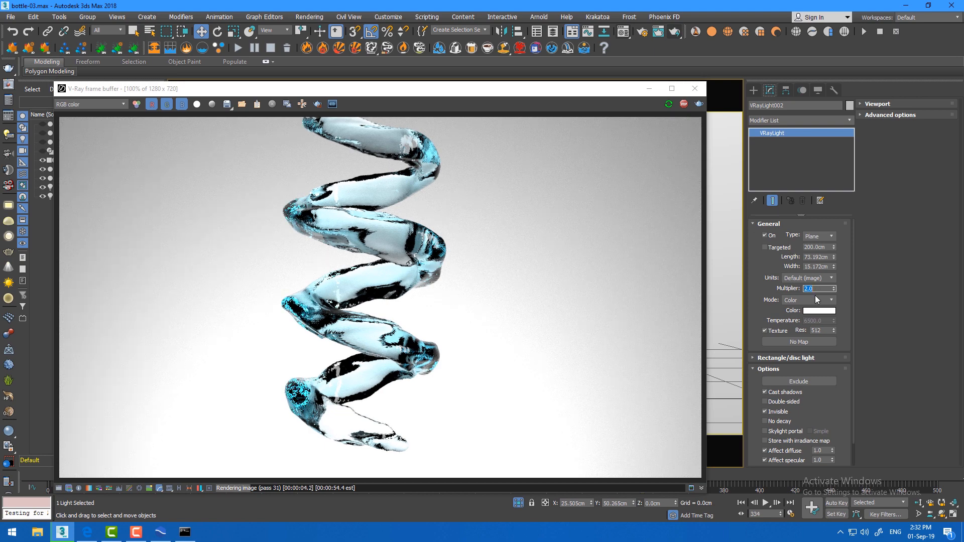
{"action": "type", "text": "4"}
{"action": "key", "text": "Return"}
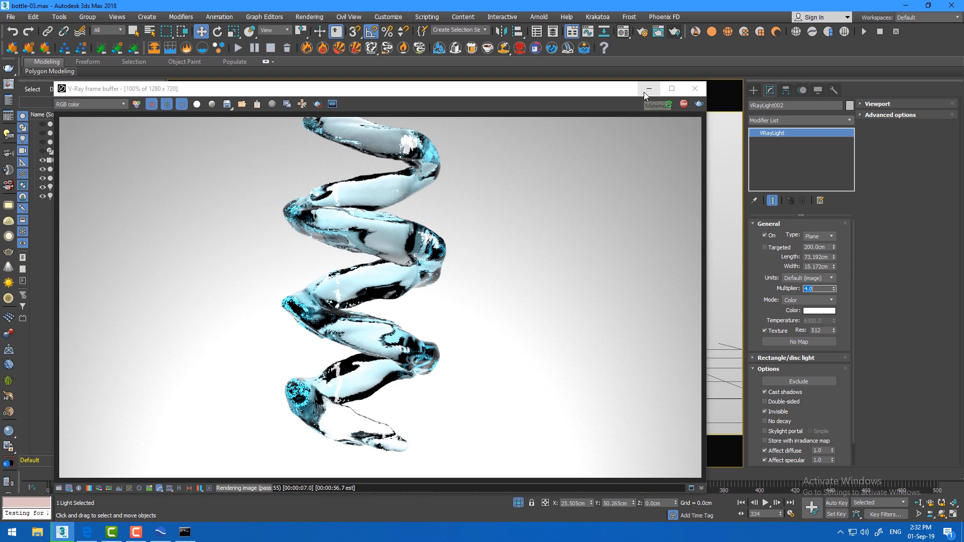
{"action": "type", "text": "8"}
{"action": "left_click_drag", "start_coordinate": [632, 93], "coordinate": [577, 139]}
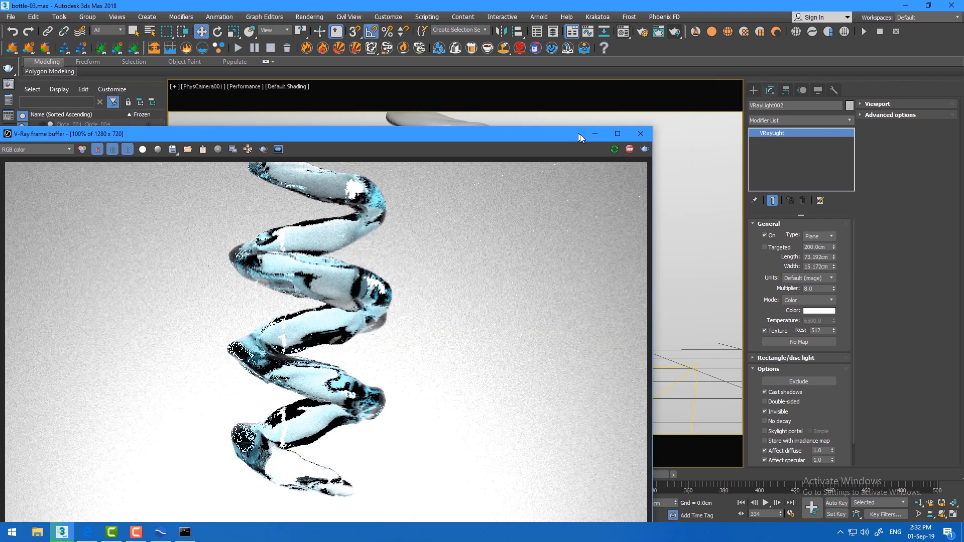
Assign a VRayHDRI map as the scene's environment map
{"action": "left_click", "coordinate": [674, 158]}
{"action": "key", "text": "8"}
{"action": "left_click", "coordinate": [325, 128]}
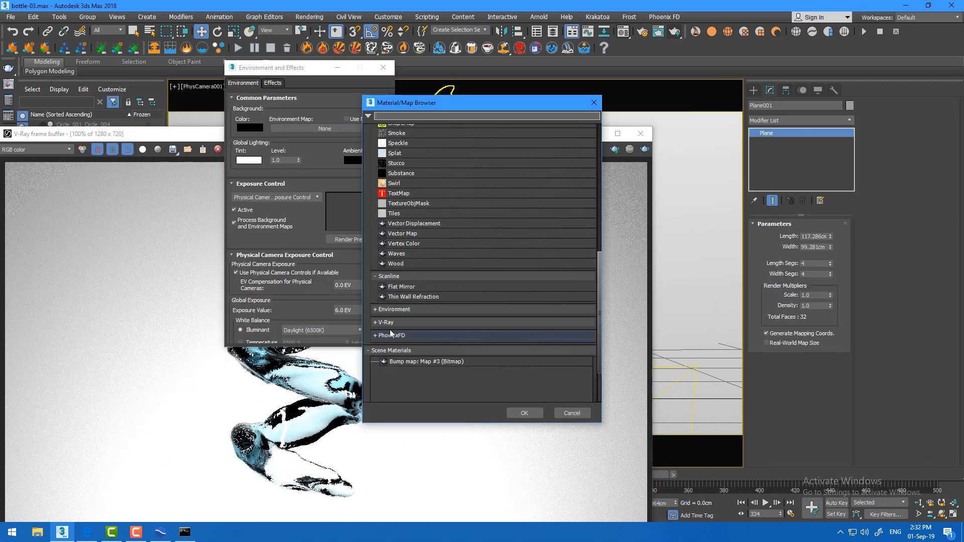
{"action": "left_click", "coordinate": [390, 331]}
{"action": "double_click", "coordinate": [402, 281]}
Place the VRayHDRI environment map in an empty sample slot of the Material Editor for editing
{"action": "key", "text": "m"}
{"action": "left_click_drag", "start_coordinate": [347, 129], "coordinate": [567, 170]}
{"action": "left_click", "coordinate": [577, 321]}
Load studio005.hdr from the Studio_HDR_giveaway_by_zbyg folder into the VRayHDRI map after previewing other studio images
{"action": "left_click", "coordinate": [673, 302]}
{"action": "double_click", "coordinate": [498, 341]}
{"action": "double_click", "coordinate": [505, 212]}
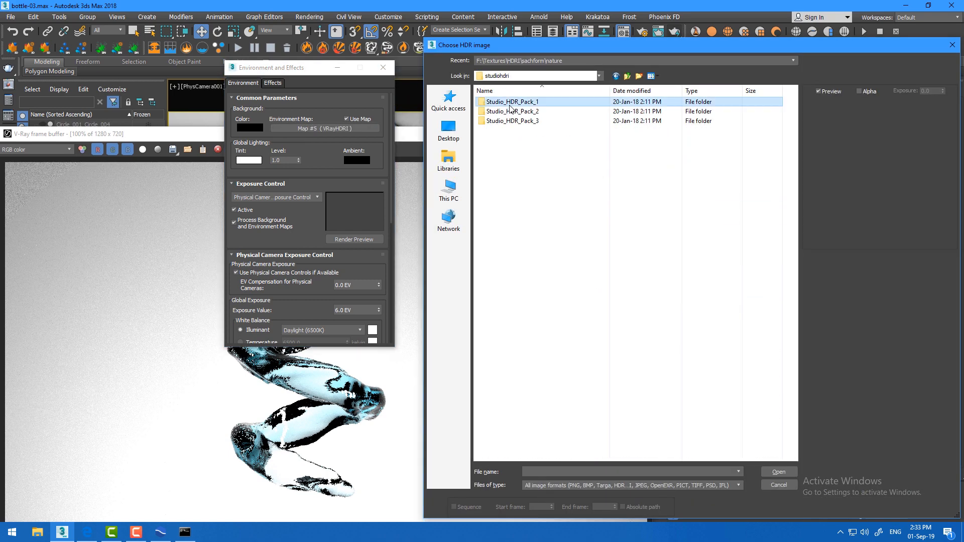
{"action": "double_click", "coordinate": [507, 179]}
{"action": "scroll", "coordinate": [553, 281], "scroll_direction": "down", "scroll_amount": 3}
{"action": "right_click", "coordinate": [769, 404]}
{"action": "left_click", "coordinate": [504, 235]}
{"action": "left_click", "coordinate": [504, 321]}
{"action": "left_click", "coordinate": [504, 350]}
{"action": "scroll", "coordinate": [502, 301], "scroll_direction": "up", "scroll_amount": 3}
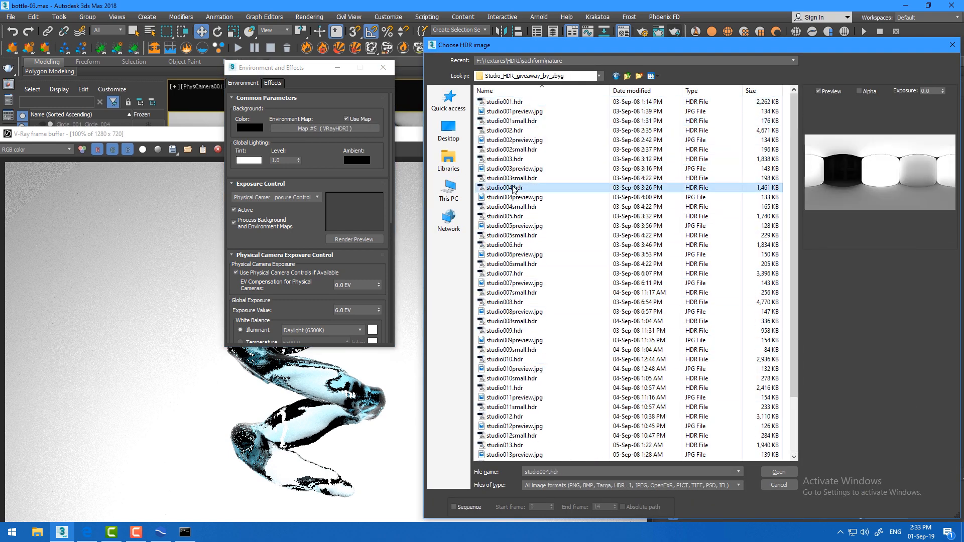
{"action": "left_click", "coordinate": [504, 216]}
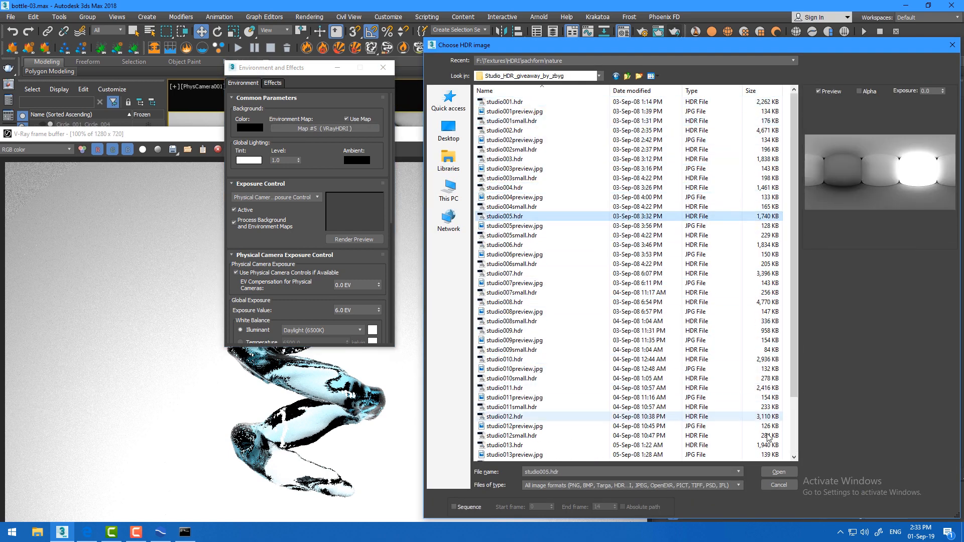
{"action": "left_click", "coordinate": [779, 472]}
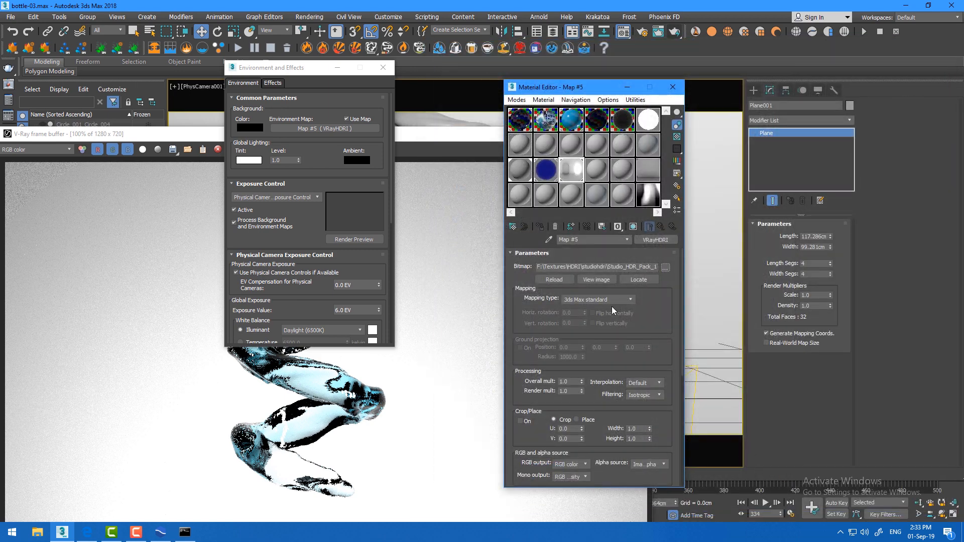
Set the VRayHDRI mapping type to Spherical and run a brief test render of frame 334, cancelling it early
{"action": "left_click", "coordinate": [598, 299]}
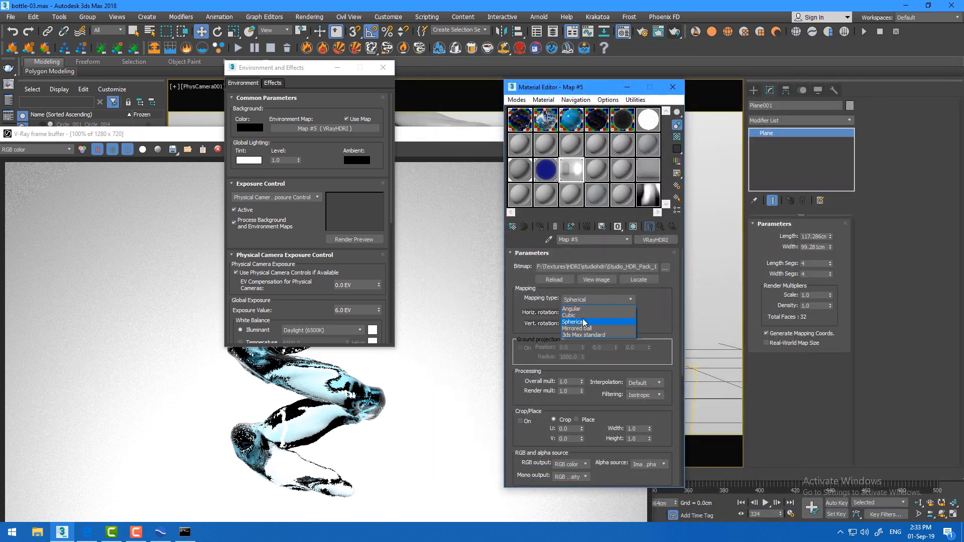
{"action": "left_click", "coordinate": [583, 316]}
{"action": "left_click", "coordinate": [679, 29]}
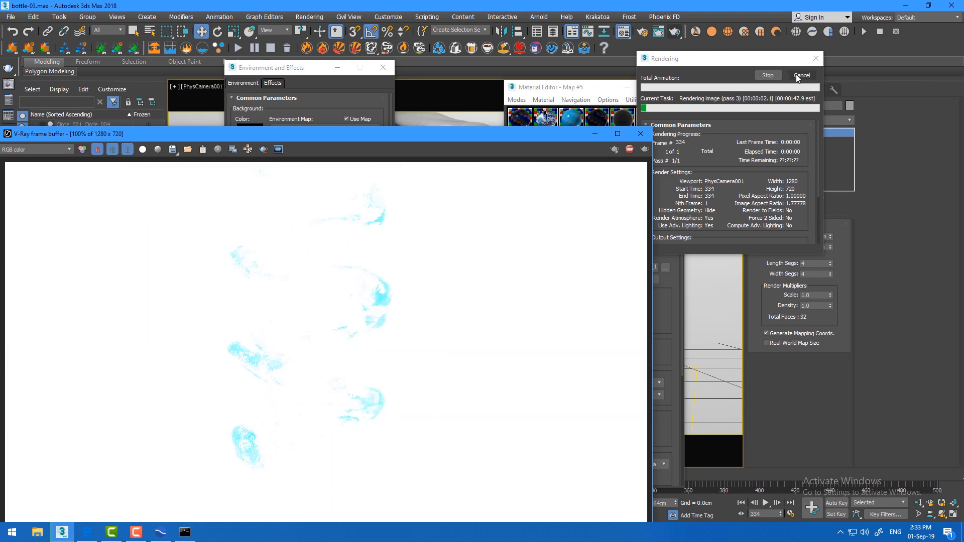
{"action": "left_click", "coordinate": [801, 76]}
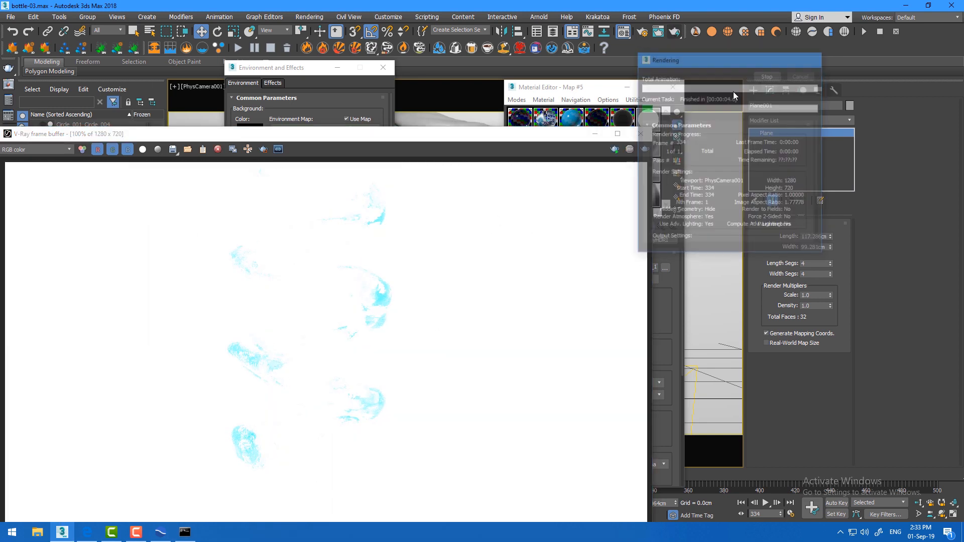
{"action": "left_click", "coordinate": [441, 217]}
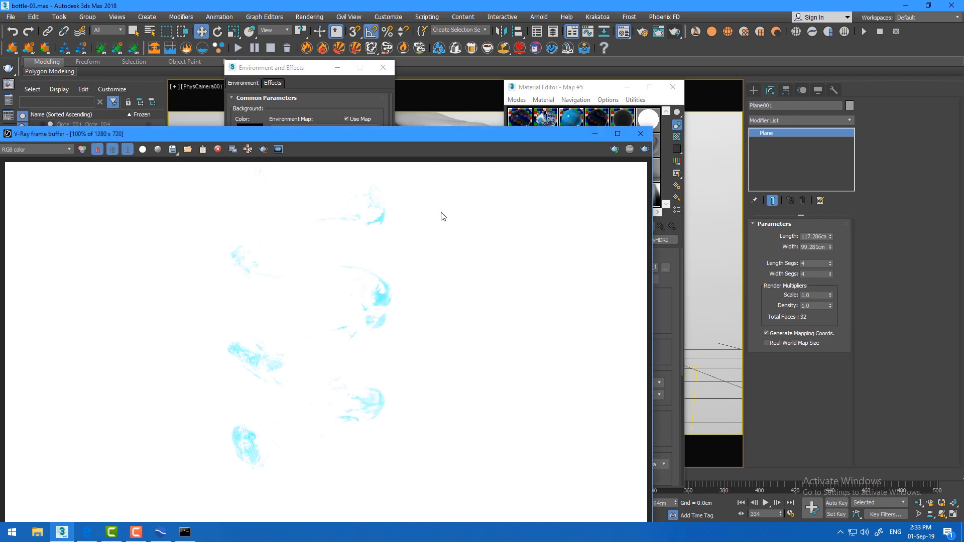
{"action": "left_click", "coordinate": [524, 1]}
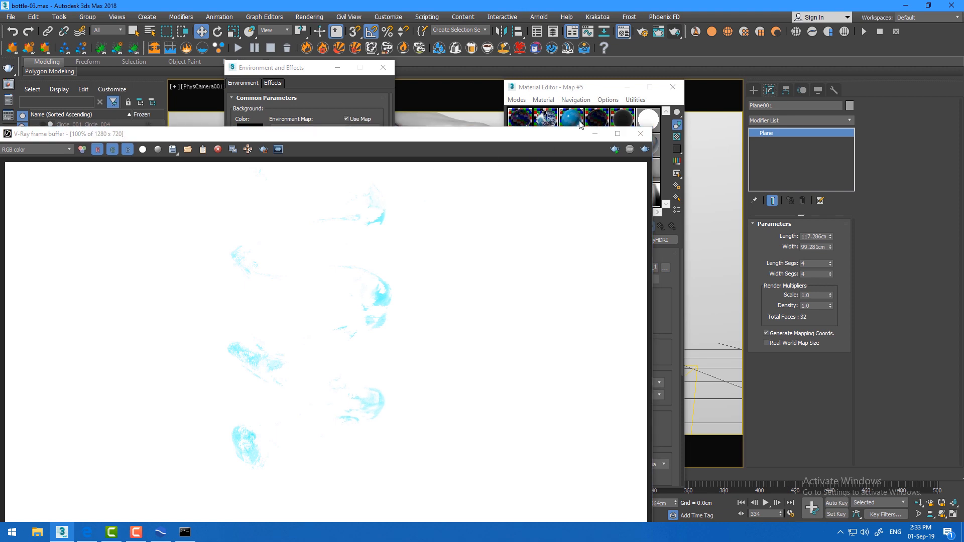
Switch the environment's exposure control to no exposure control and run another brief test render
{"action": "left_click_drag", "start_coordinate": [577, 90], "coordinate": [608, 79]}
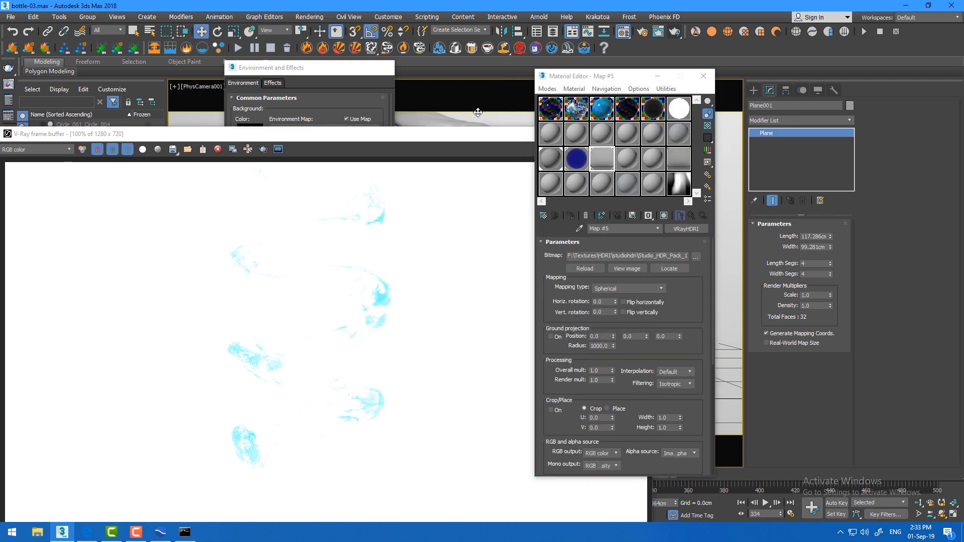
{"action": "left_click", "coordinate": [318, 101]}
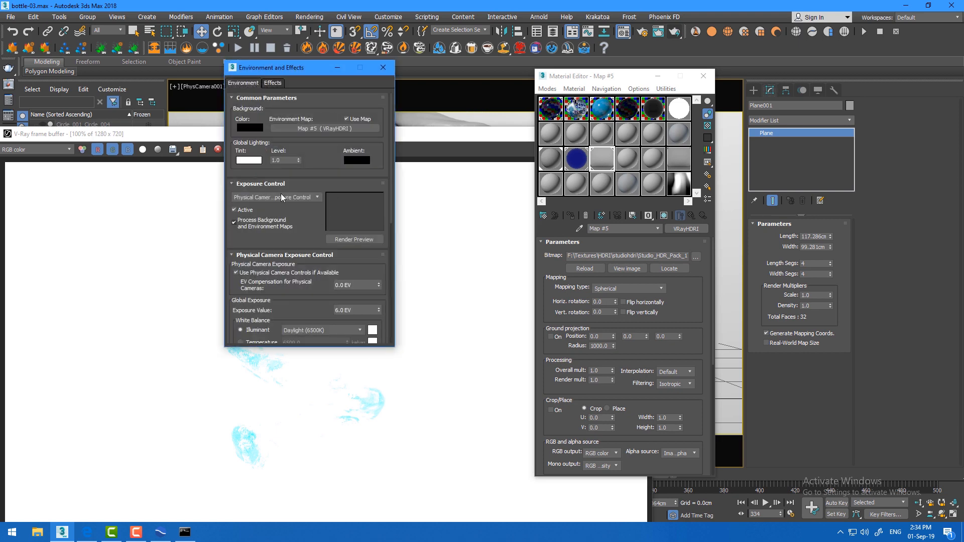
{"action": "left_click", "coordinate": [254, 198]}
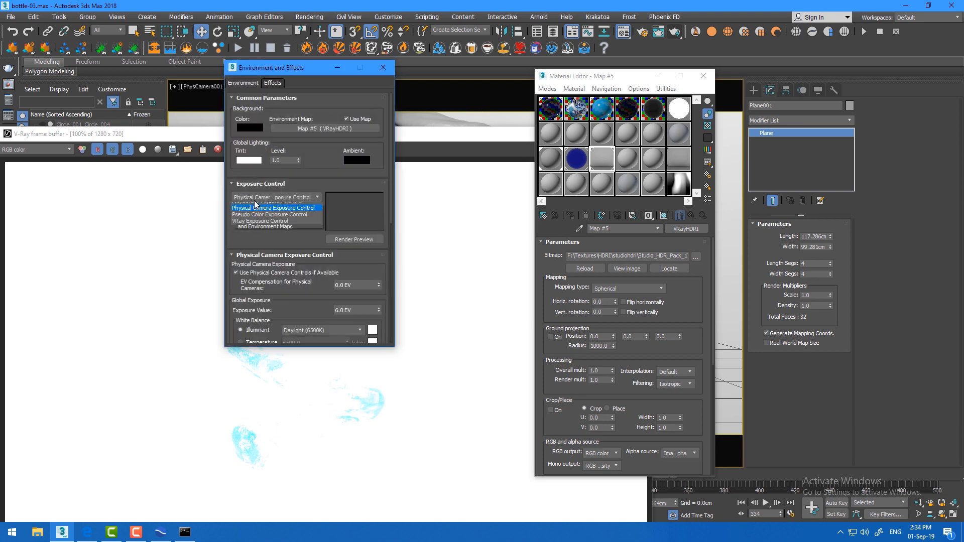
{"action": "left_click", "coordinate": [256, 205]}
{"action": "left_click", "coordinate": [414, 149]}
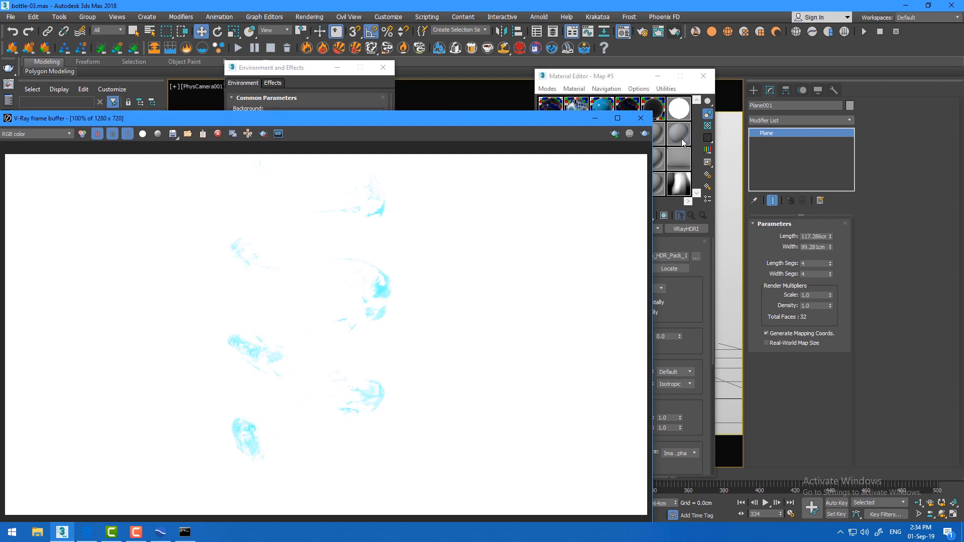
{"action": "left_click", "coordinate": [645, 133]}
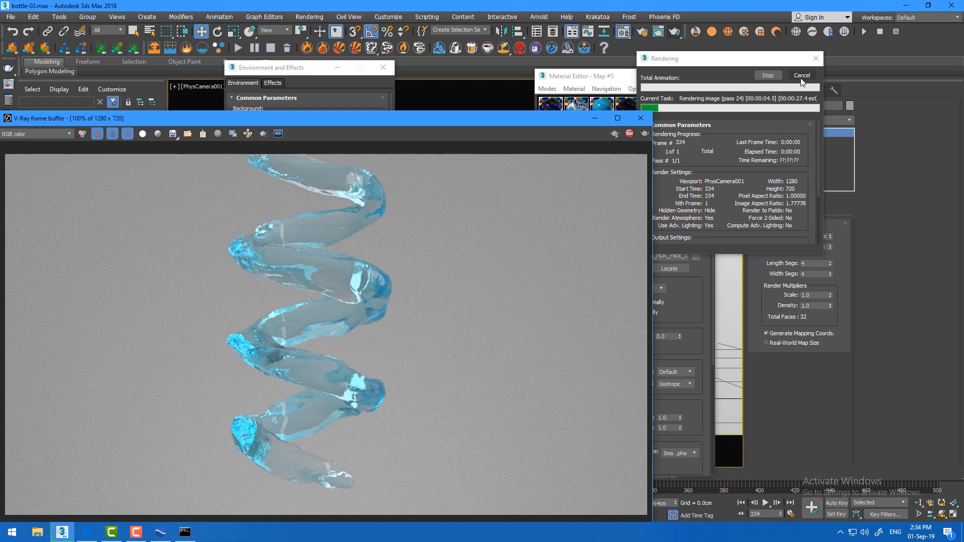
{"action": "left_click", "coordinate": [802, 76]}
{"action": "left_click", "coordinate": [605, 132]}
Draw a VRayLight on the grid in the perspective view, at about X 45.6 cm and Y -60.2 cm, and set its type to Dome
{"action": "key", "text": "m"}
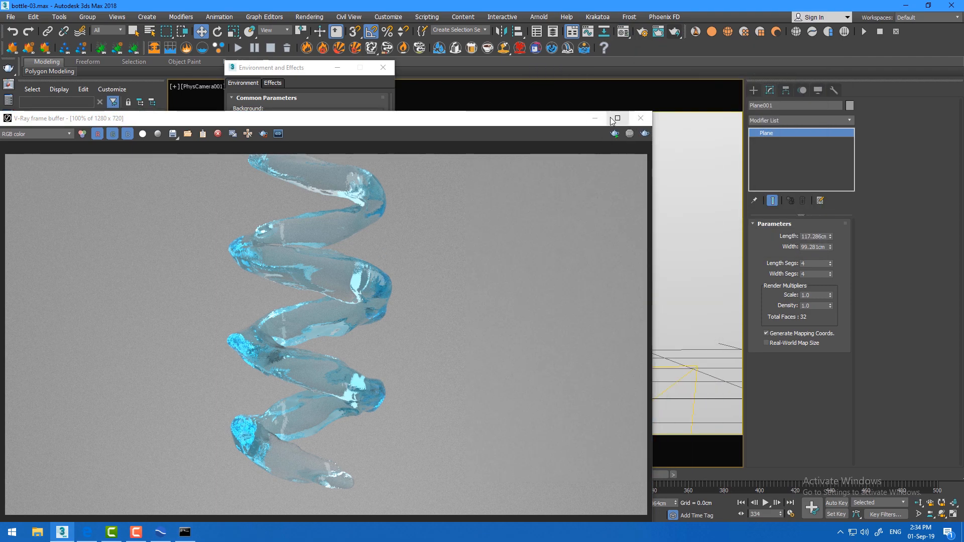
{"action": "left_click", "coordinate": [595, 119]}
{"action": "key", "text": "p"}
{"action": "scroll", "coordinate": [579, 229], "scroll_direction": "down", "scroll_amount": 10}
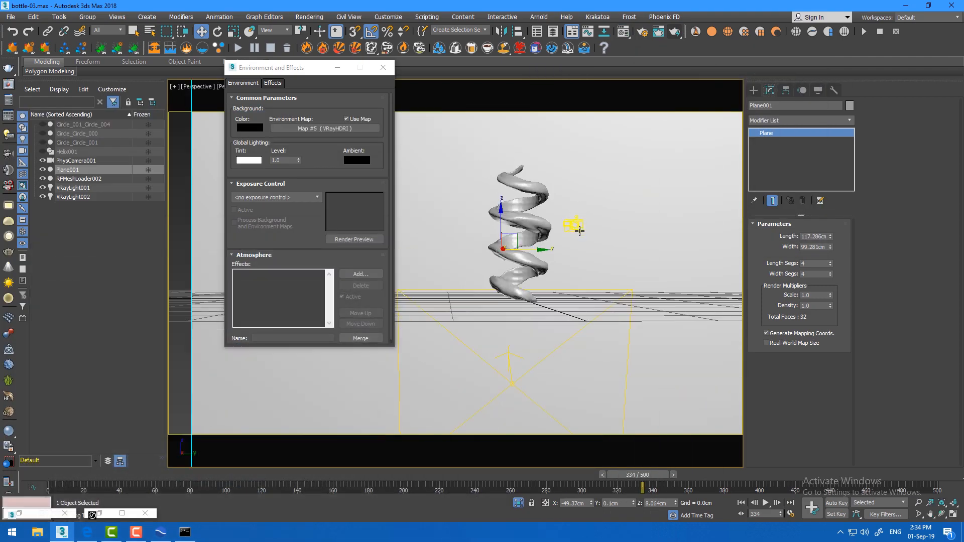
{"action": "middle_click_drag", "start_coordinate": [579, 231], "coordinate": [529, 287], "text": "alt"}
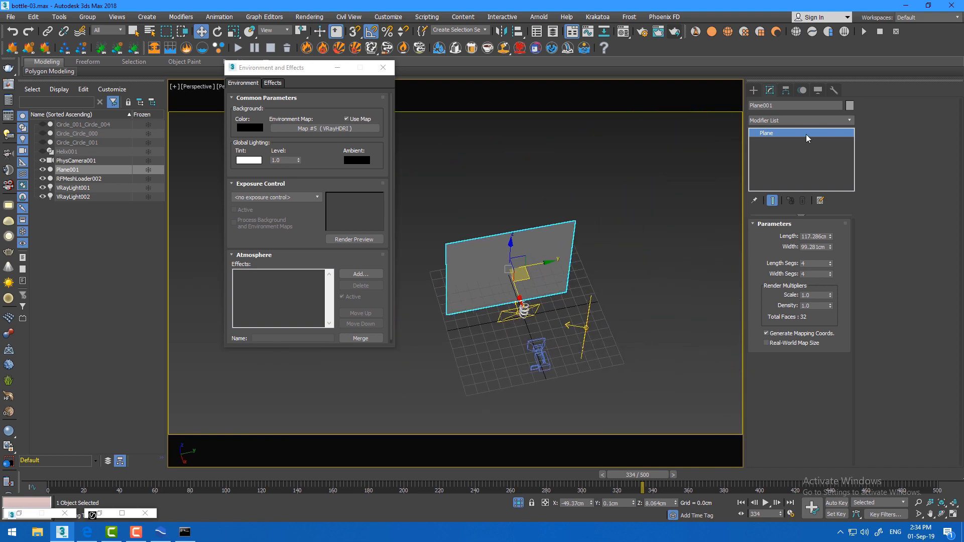
{"action": "left_click", "coordinate": [753, 91]}
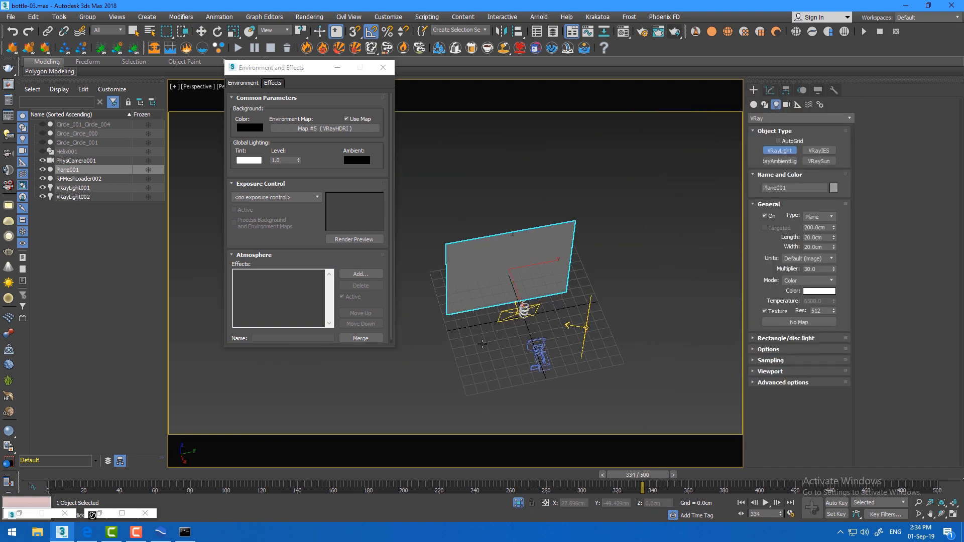
{"action": "left_click_drag", "start_coordinate": [486, 343], "coordinate": [454, 400]}
{"action": "left_click", "coordinate": [770, 90]}
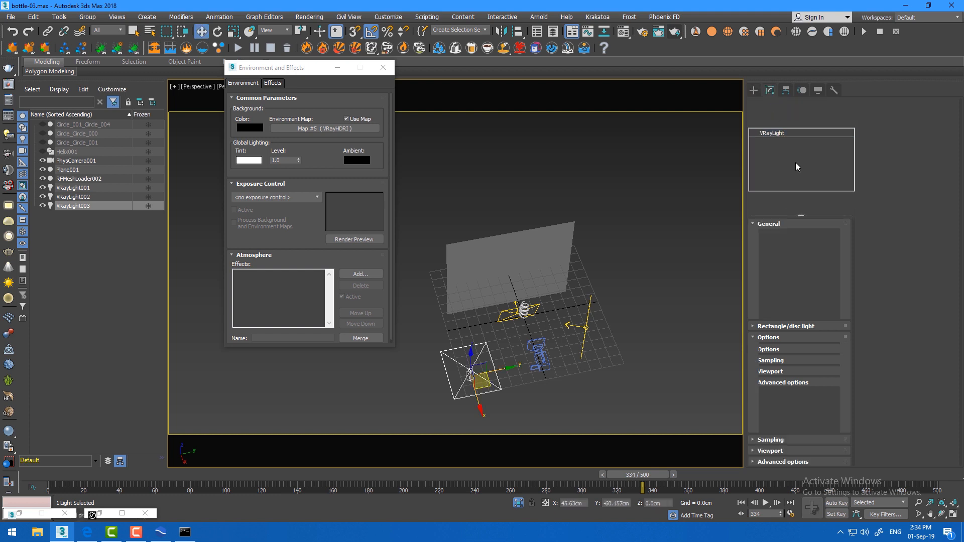
{"action": "left_click", "coordinate": [827, 236]}
{"action": "left_click", "coordinate": [811, 252]}
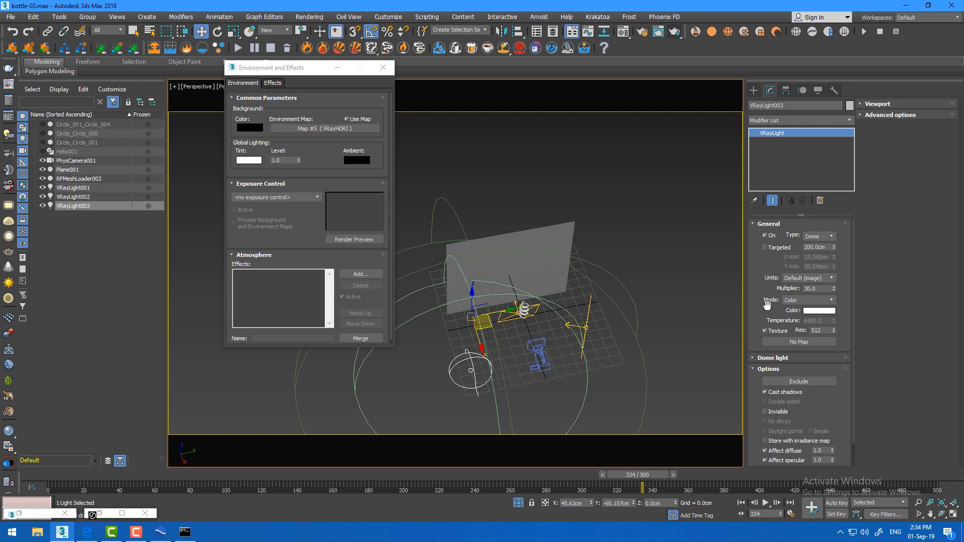
Reuse the environment's VRayHDRI map as the dome light's texture and clear the environment map
{"action": "left_click_drag", "start_coordinate": [313, 129], "coordinate": [792, 343]}
{"action": "left_click", "coordinate": [461, 295]}
{"action": "right_click", "coordinate": [306, 132]}
{"action": "left_click", "coordinate": [324, 158]}
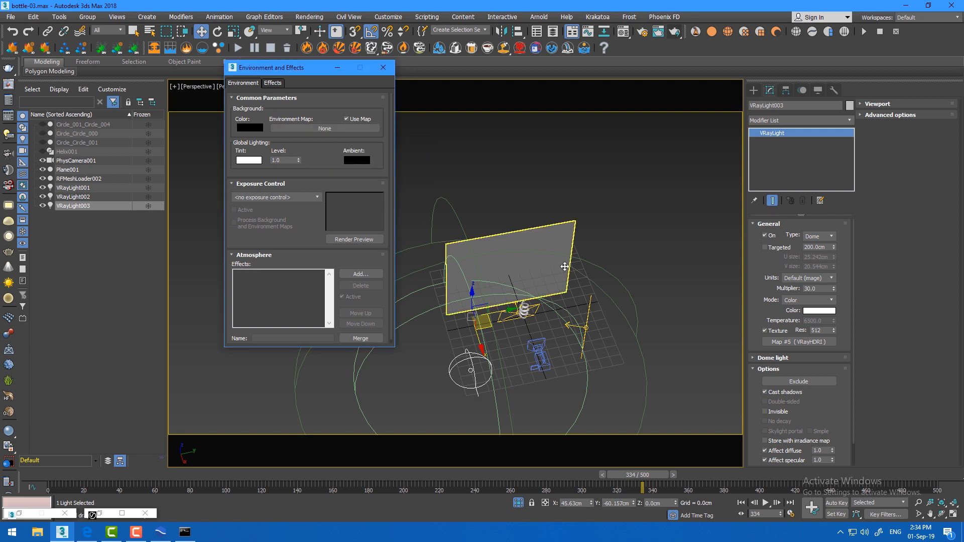
{"action": "left_click", "coordinate": [516, 271]}
{"action": "key", "text": "c"}
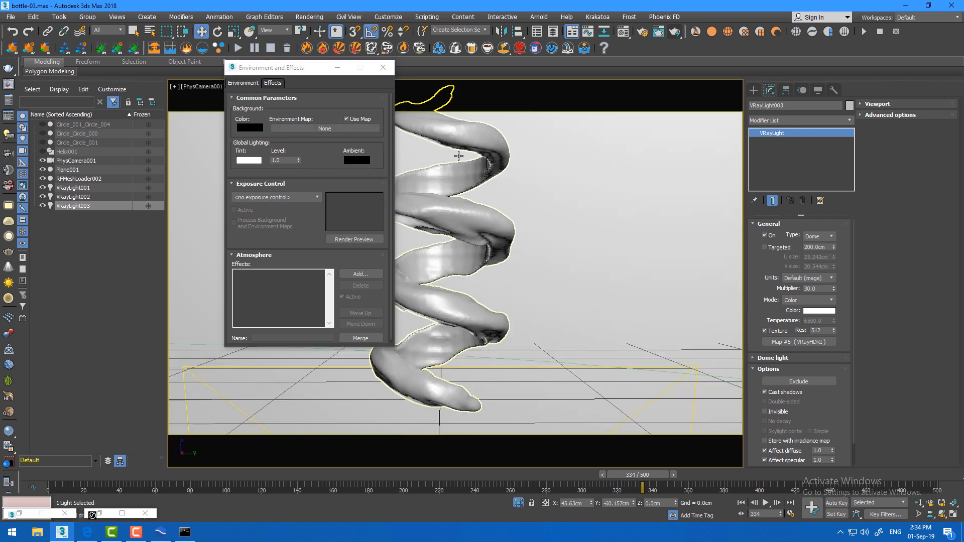
Start an interactive V-Ray render of the camera view and lower the dome light's multiplier to 0.2
{"action": "right_click", "coordinate": [645, 166]}
{"action": "left_click", "coordinate": [667, 279]}
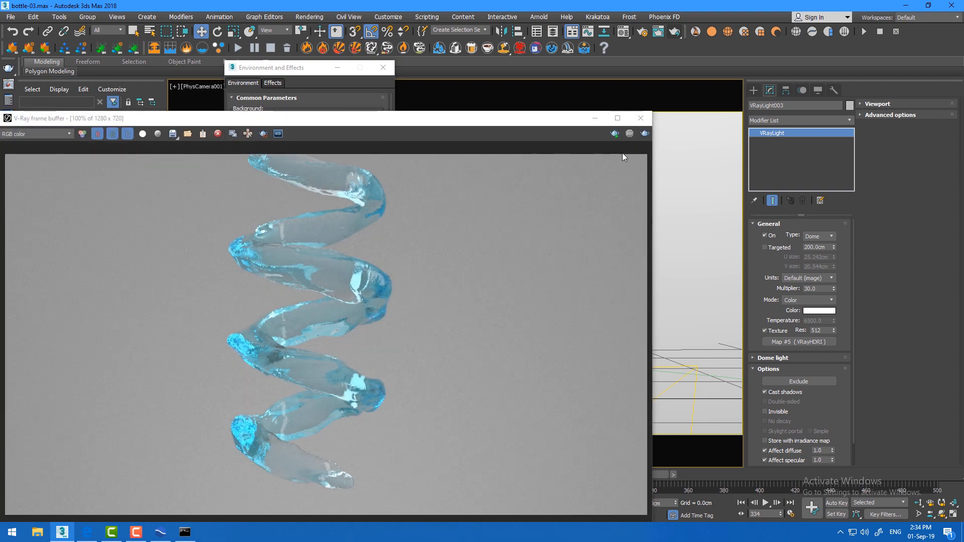
{"action": "left_click", "coordinate": [615, 133]}
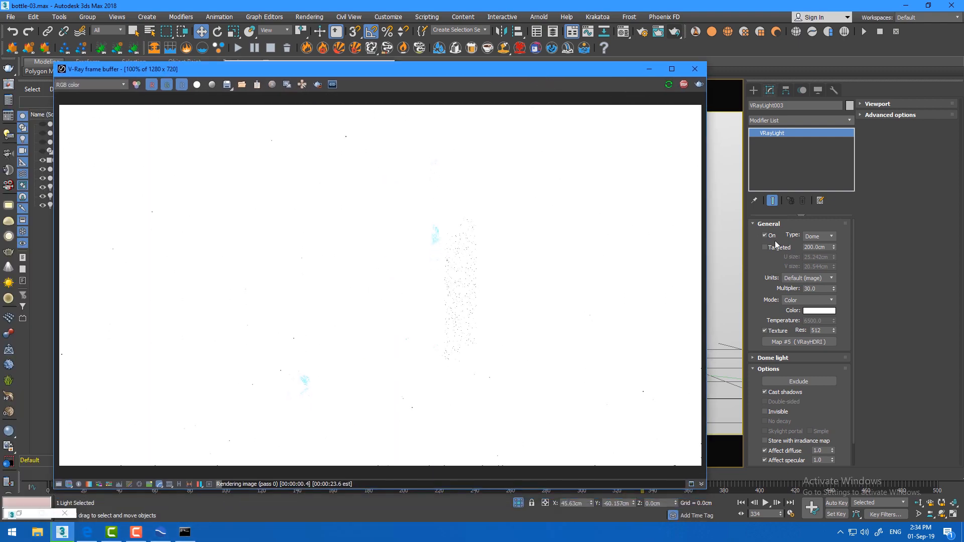
{"action": "double_click", "coordinate": [816, 288]}
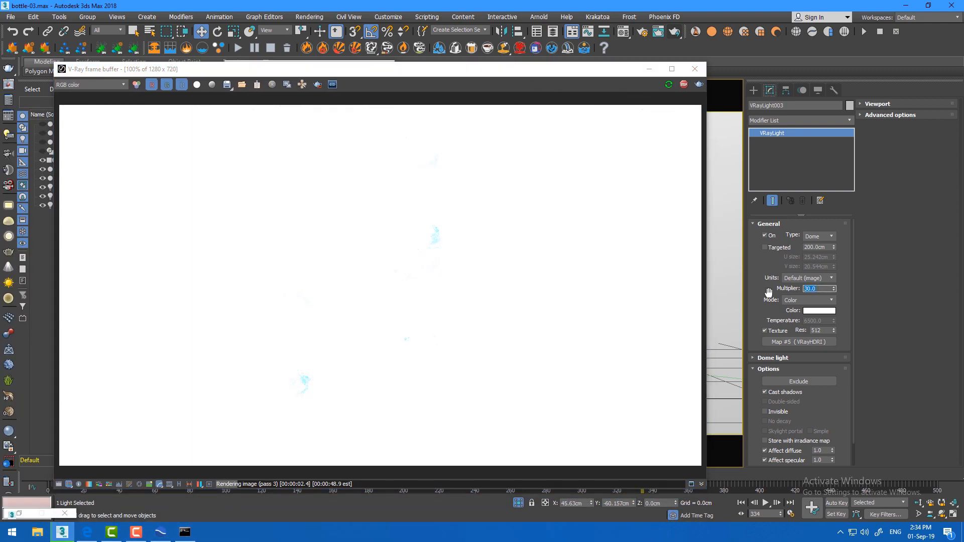
{"action": "key", "text": "Return"}
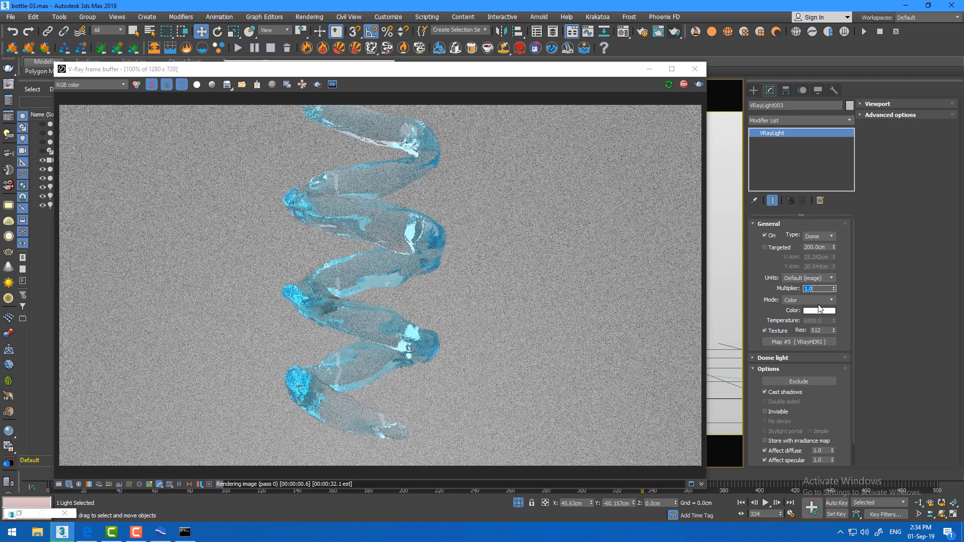
{"action": "type", "text": ".2"}
{"action": "key", "text": "Return"}
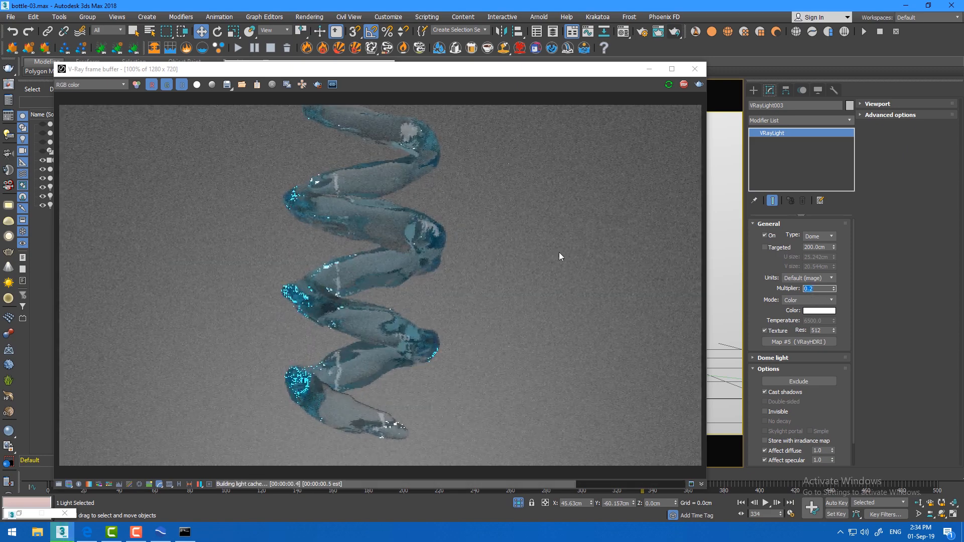
Turn off Affect diffuse and Affect specular in the dome light's options
{"action": "scroll", "coordinate": [756, 296], "scroll_direction": "down", "scroll_amount": 1}
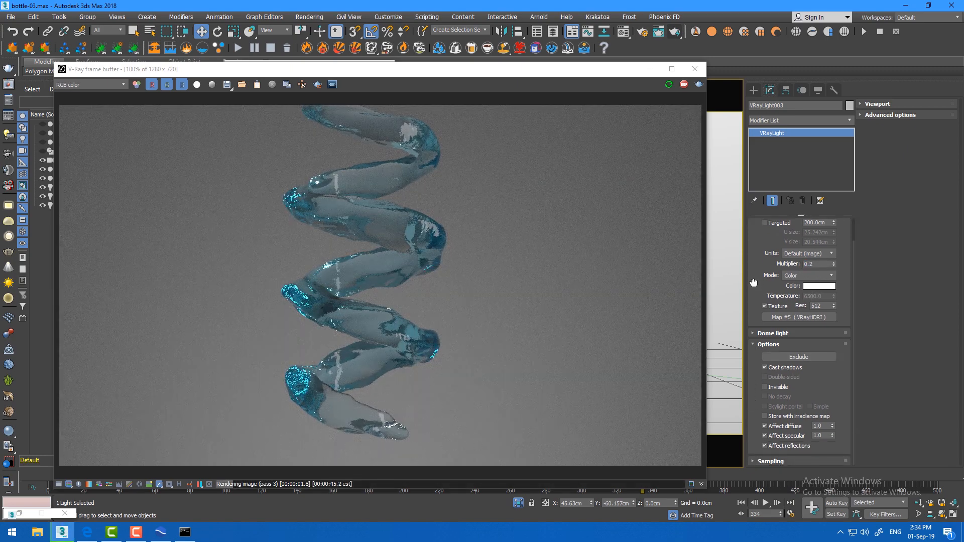
{"action": "scroll", "coordinate": [753, 322], "scroll_direction": "up", "scroll_amount": 1}
{"action": "scroll", "coordinate": [752, 335], "scroll_direction": "down", "scroll_amount": 1}
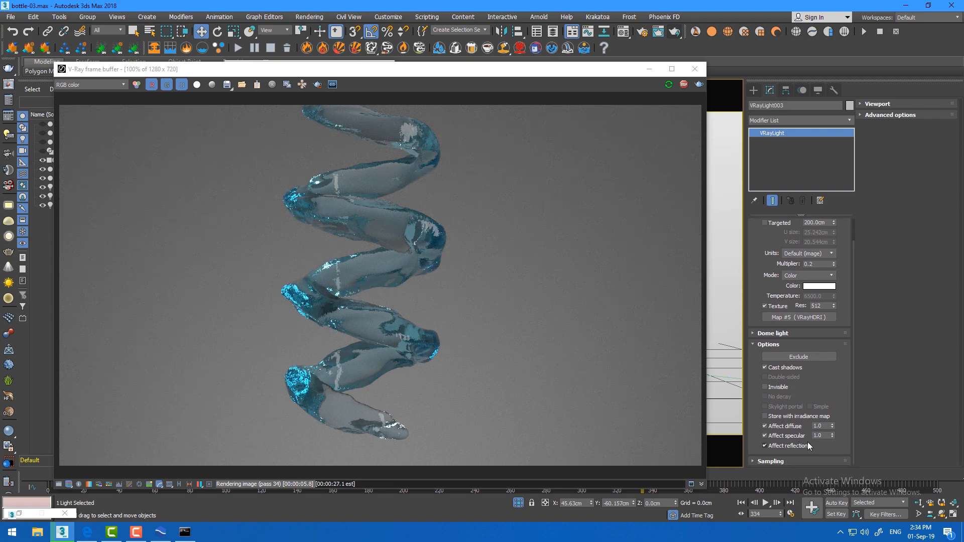
{"action": "left_click", "coordinate": [782, 424]}
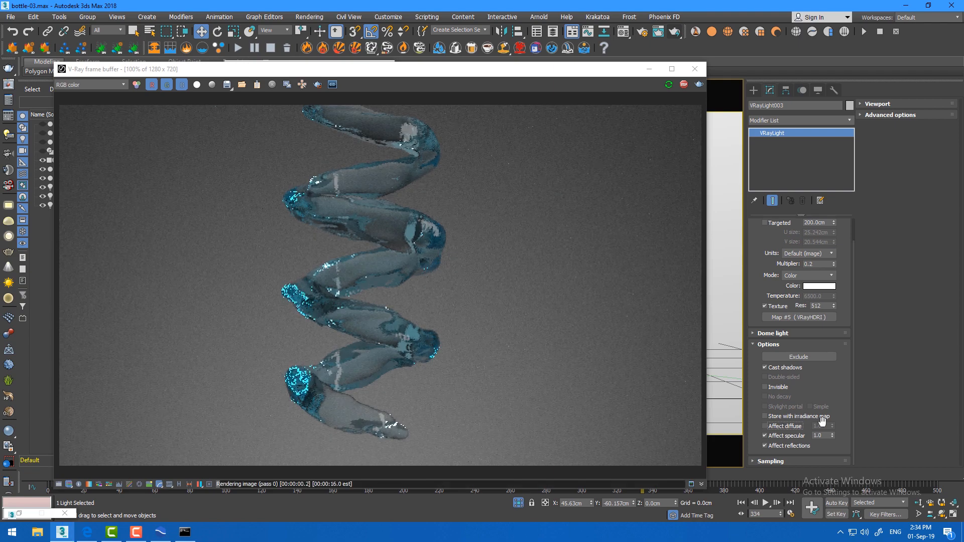
{"action": "left_click", "coordinate": [782, 438]}
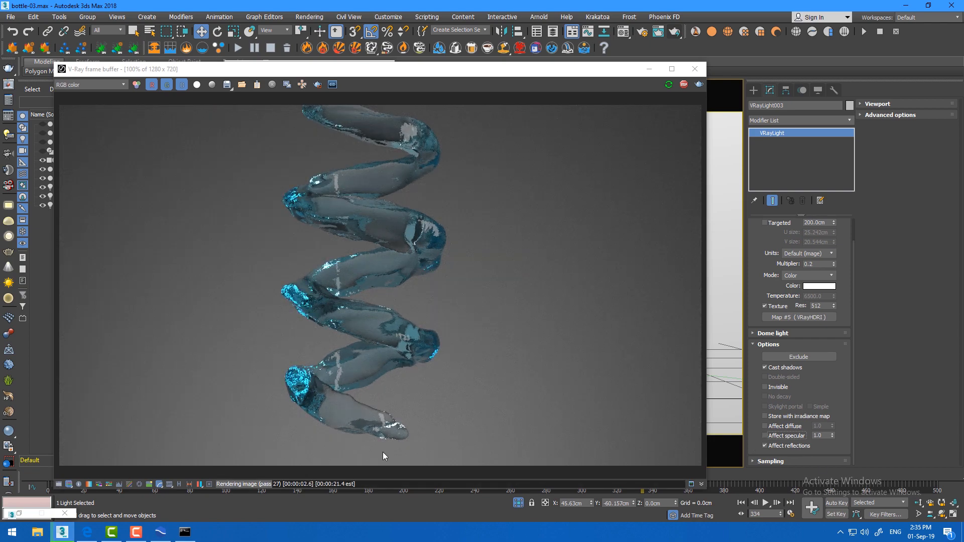
Enable the V-Ray frame buffer's exposure correction and raise its exposure to 1.23
{"action": "left_click", "coordinate": [59, 484]}
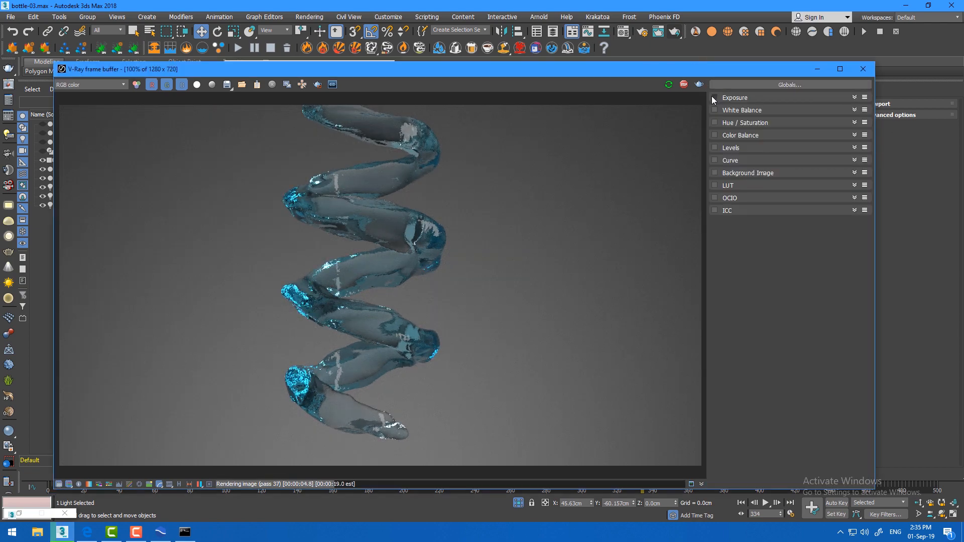
{"action": "left_click", "coordinate": [854, 98]}
{"action": "mouse_move", "coordinate": [780, 119]}
{"action": "left_mouse_down"}
{"action": "mouse_move", "coordinate": [818, 121]}
{"action": "mouse_move", "coordinate": [798, 122]}
{"action": "left_mouse_up"}
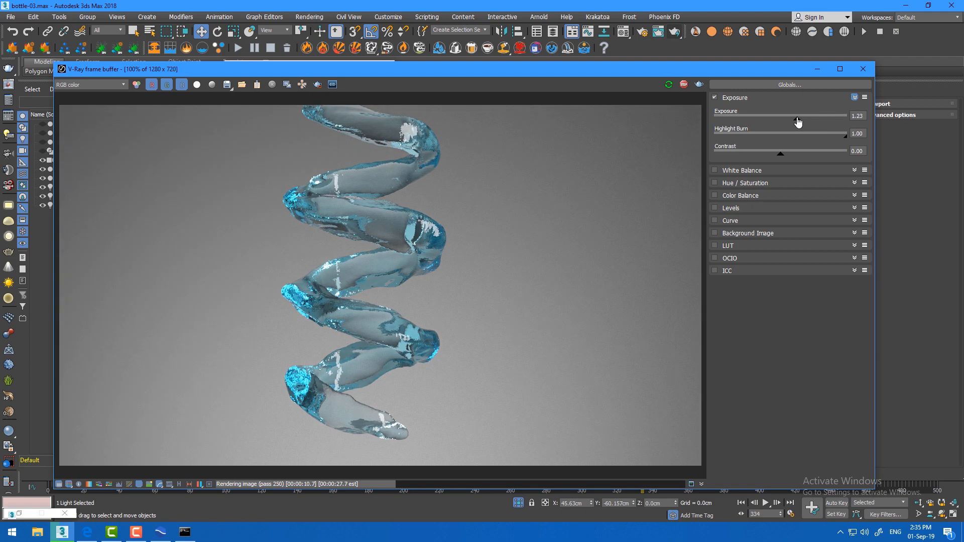
{"action": "left_click_drag", "start_coordinate": [716, 73], "coordinate": [828, 169]}
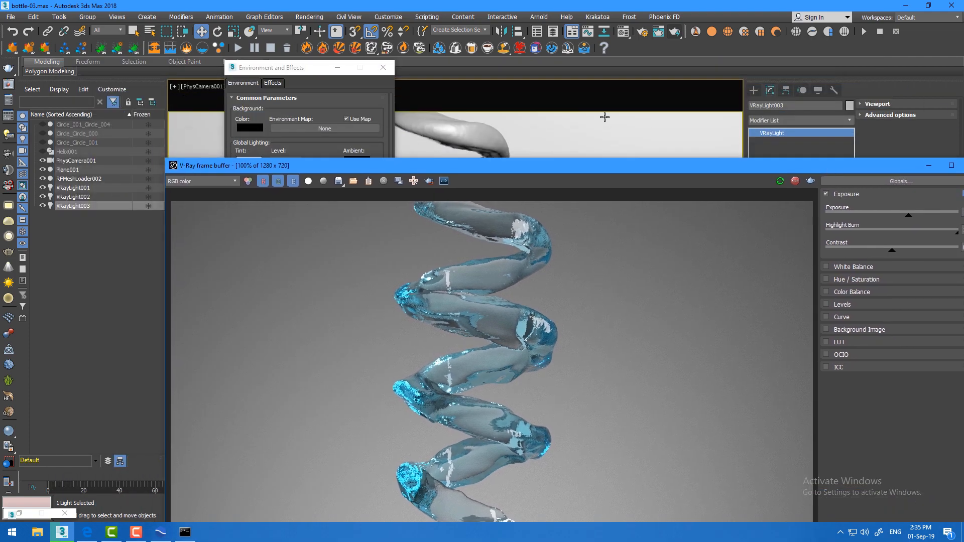
Switch the environment's exposure control to VRay Exposure Control and bring its parameters into view
{"action": "left_click", "coordinate": [605, 117]}
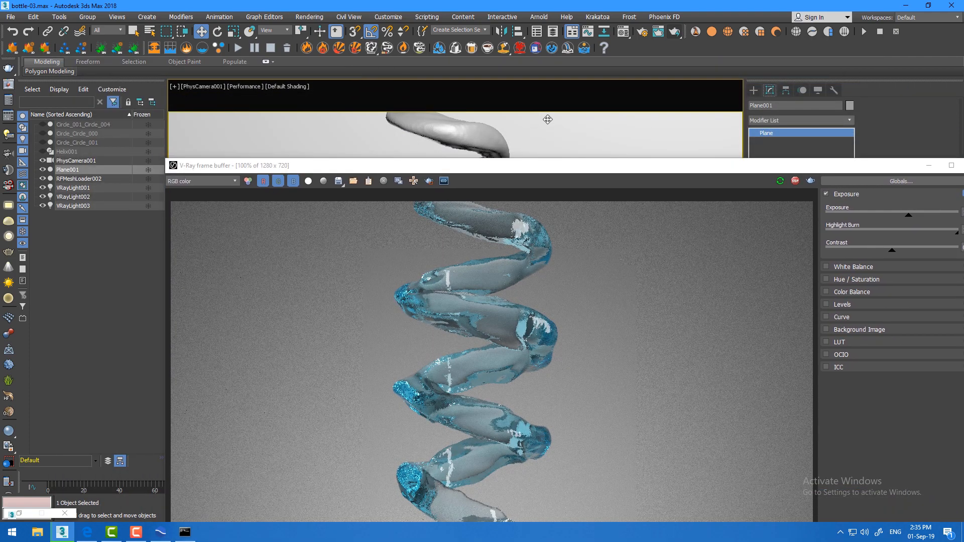
{"action": "key", "text": "8"}
{"action": "left_click", "coordinate": [265, 198]}
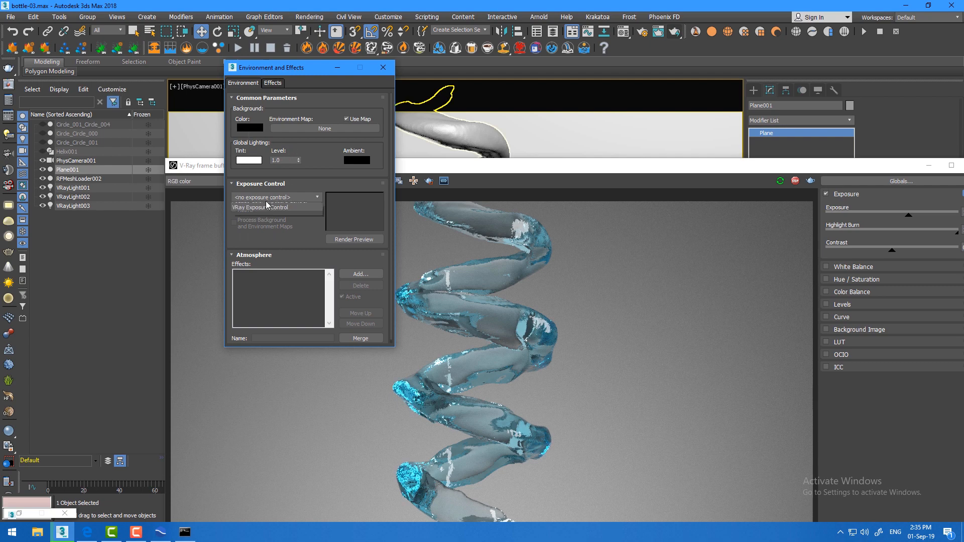
{"action": "left_click", "coordinate": [269, 246]}
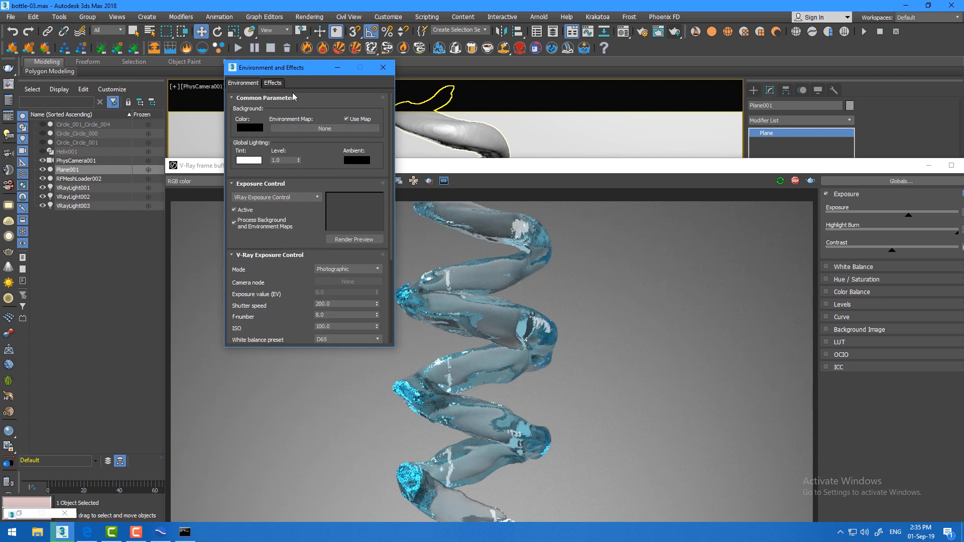
{"action": "left_click_drag", "start_coordinate": [265, 61], "coordinate": [191, 30]}
{"action": "scroll", "coordinate": [231, 191], "scroll_direction": "down", "scroll_amount": 3}
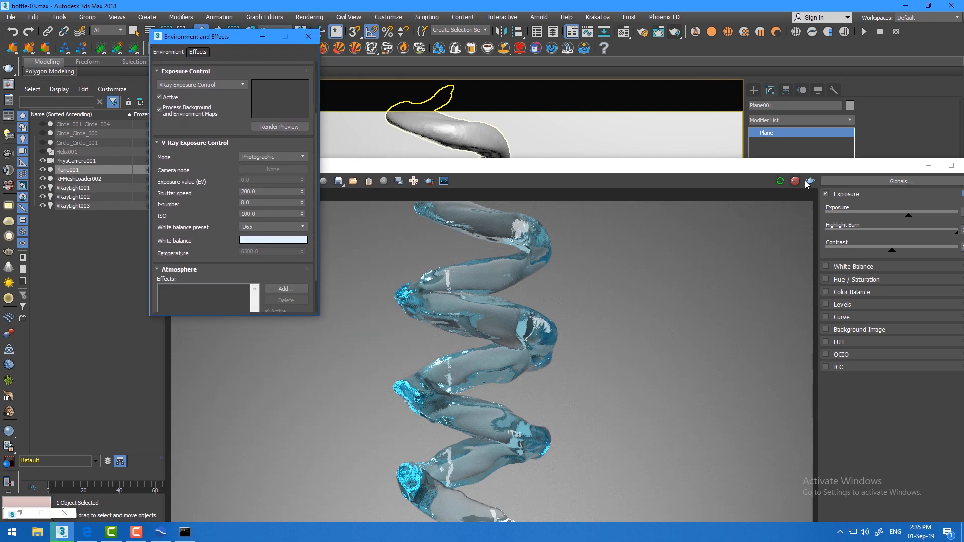
Stop the interactive render, briefly test-render frame 334, and turn off the frame buffer's exposure correction
{"action": "left_click", "coordinate": [780, 181]}
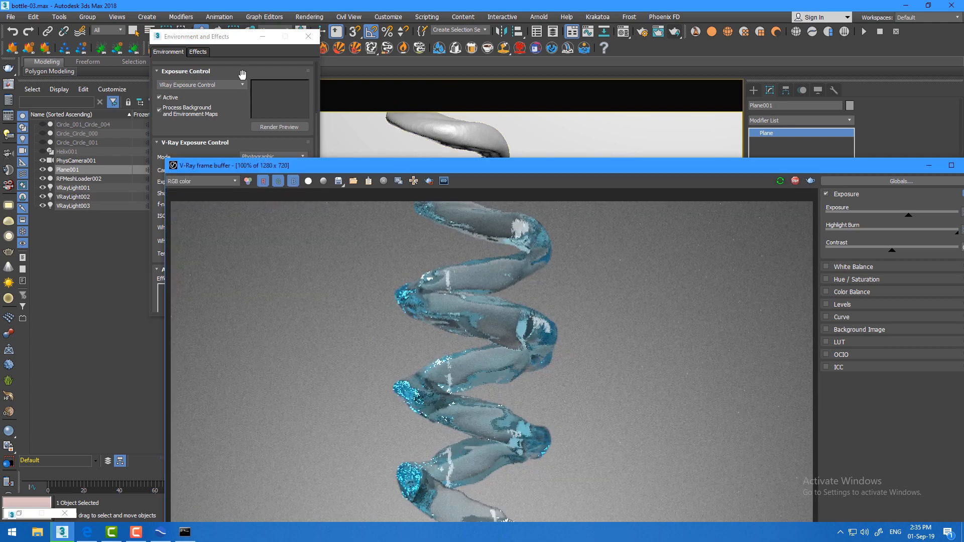
{"action": "left_click", "coordinate": [796, 182]}
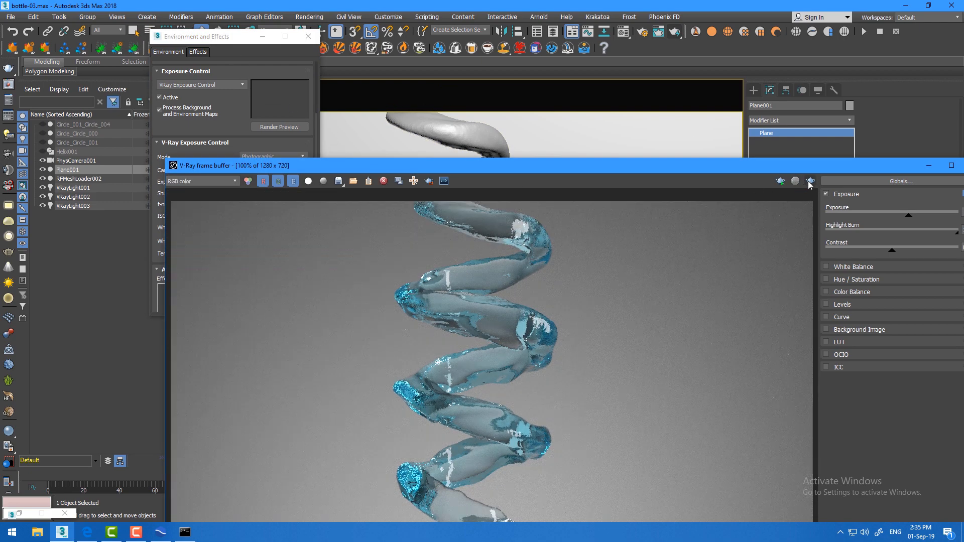
{"action": "left_click", "coordinate": [810, 181]}
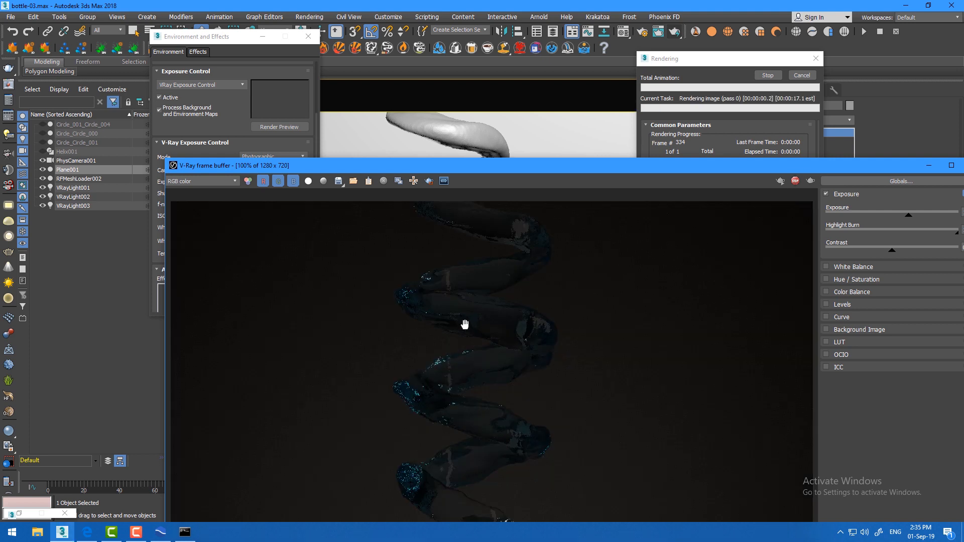
{"action": "left_click", "coordinate": [801, 75]}
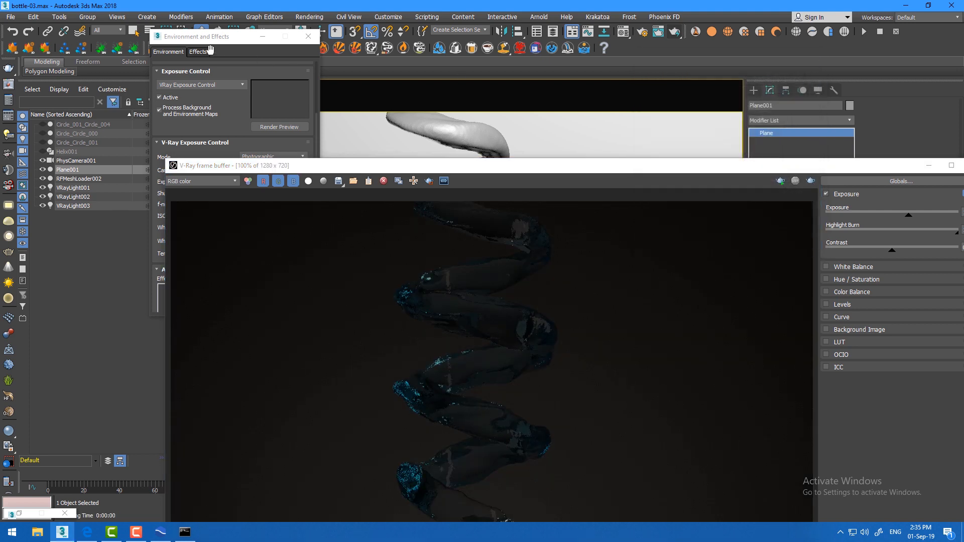
{"action": "left_click", "coordinate": [213, 65]}
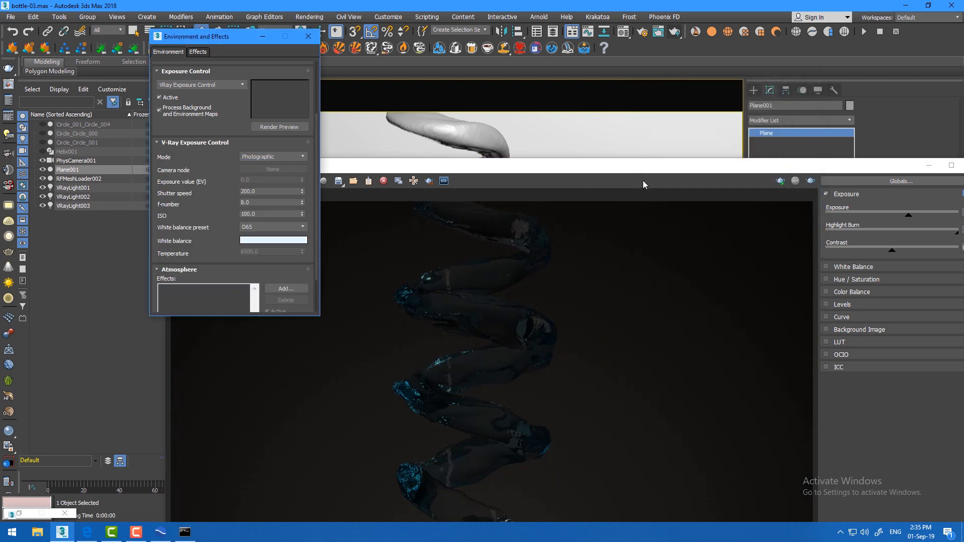
{"action": "left_click", "coordinate": [826, 194]}
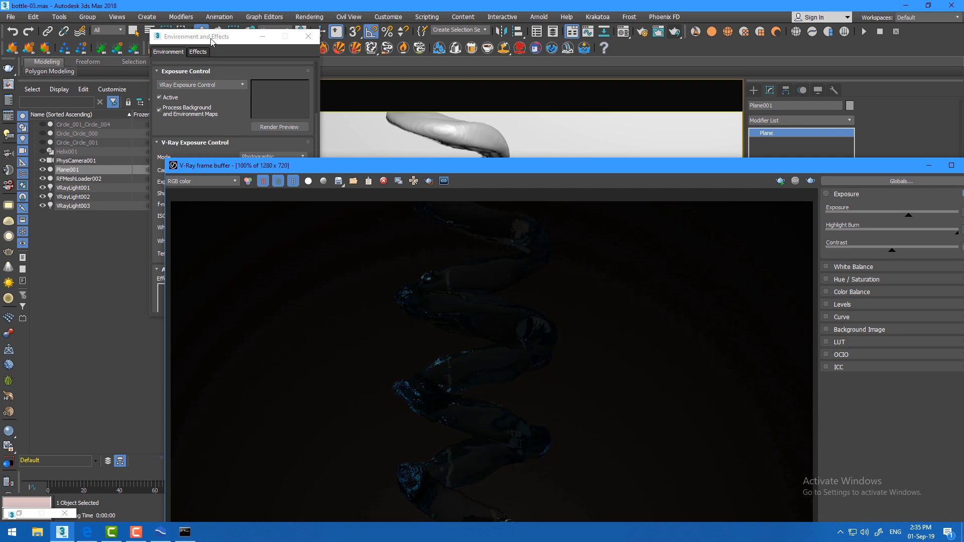
Set the V-Ray exposure control's shutter speed to 10 and restart the interactive render
{"action": "left_click", "coordinate": [246, 37]}
{"action": "left_click_drag", "start_coordinate": [246, 38], "coordinate": [207, 38]}
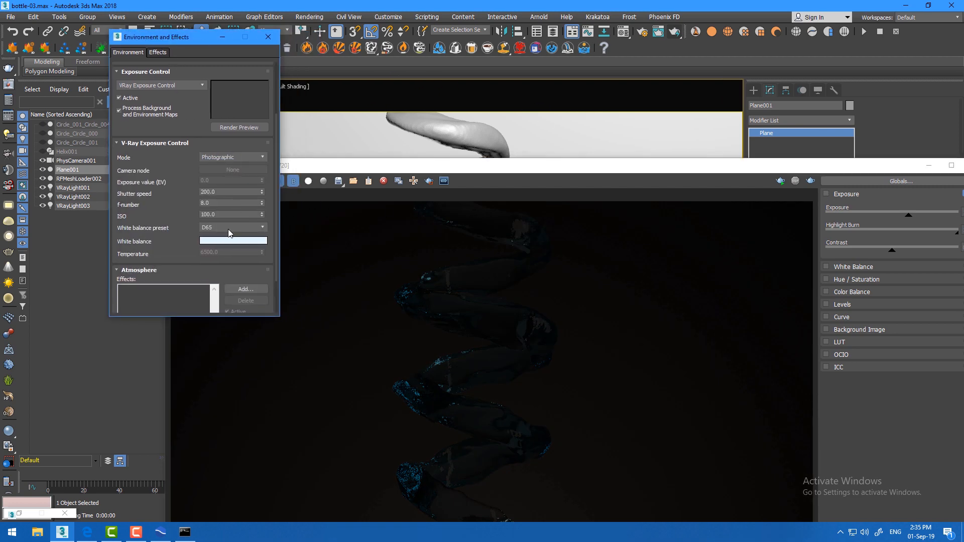
{"action": "left_click", "coordinate": [222, 191]}
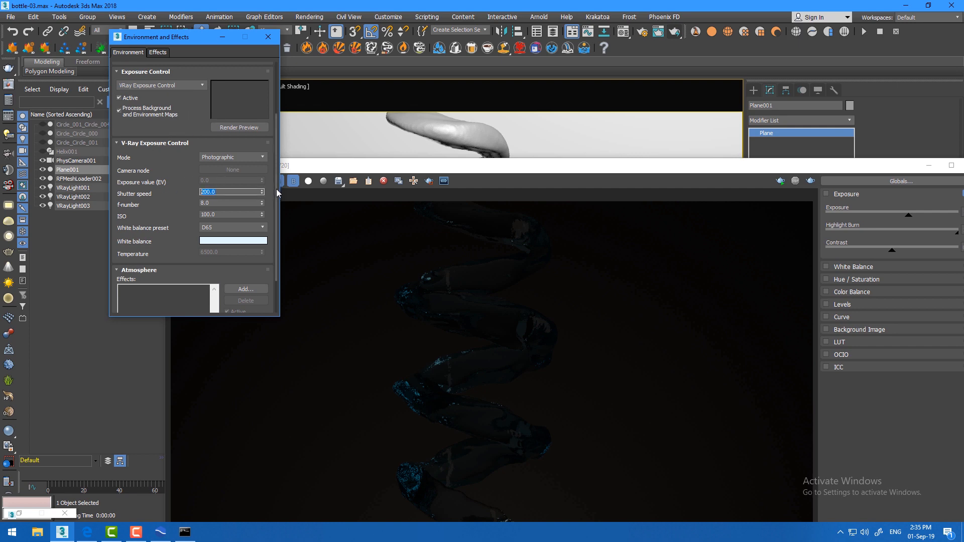
{"action": "key", "text": "Return"}
{"action": "left_click", "coordinate": [781, 183]}
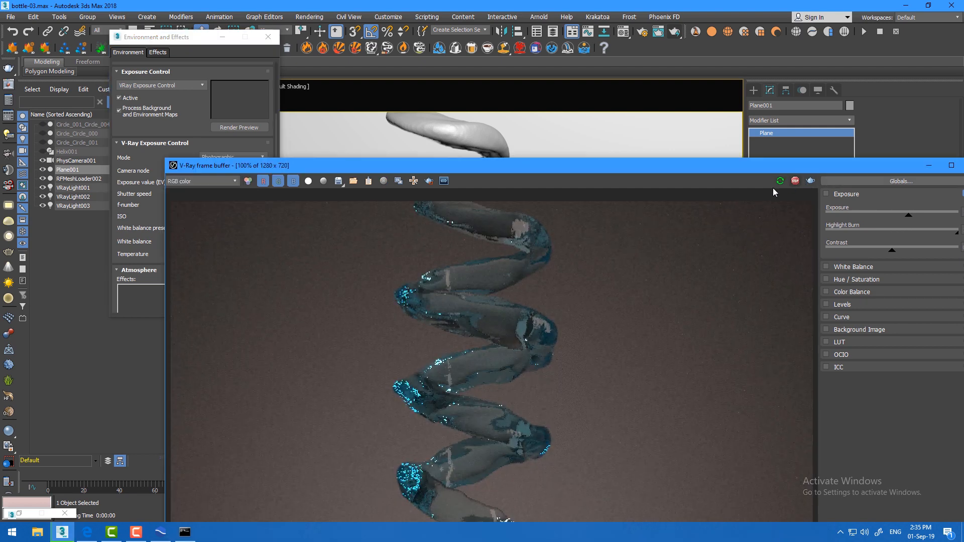
Change the exposure control's white balance to a Custom neutral white in place of the bluish tint
{"action": "left_click", "coordinate": [183, 53]}
{"action": "left_click", "coordinate": [231, 228]}
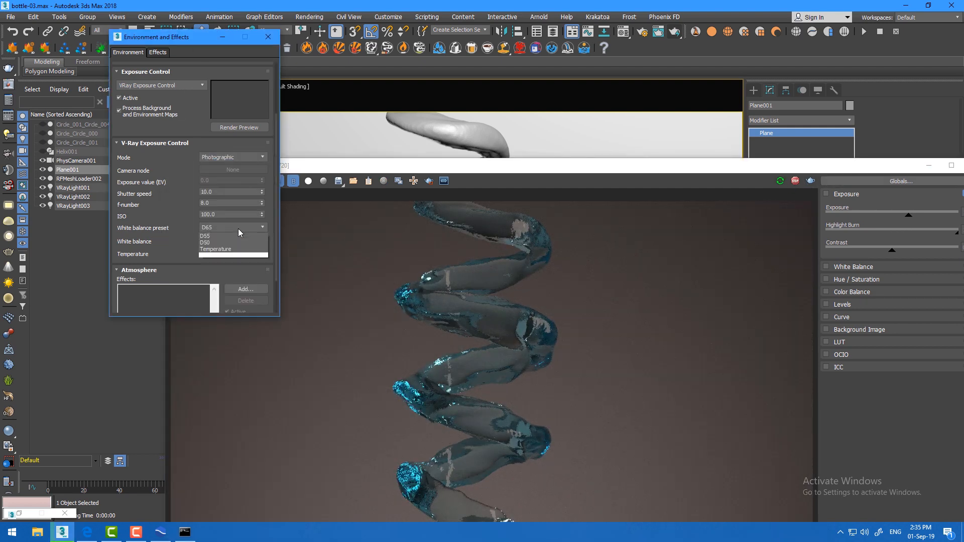
{"action": "left_click", "coordinate": [227, 236]}
{"action": "left_click", "coordinate": [228, 241]}
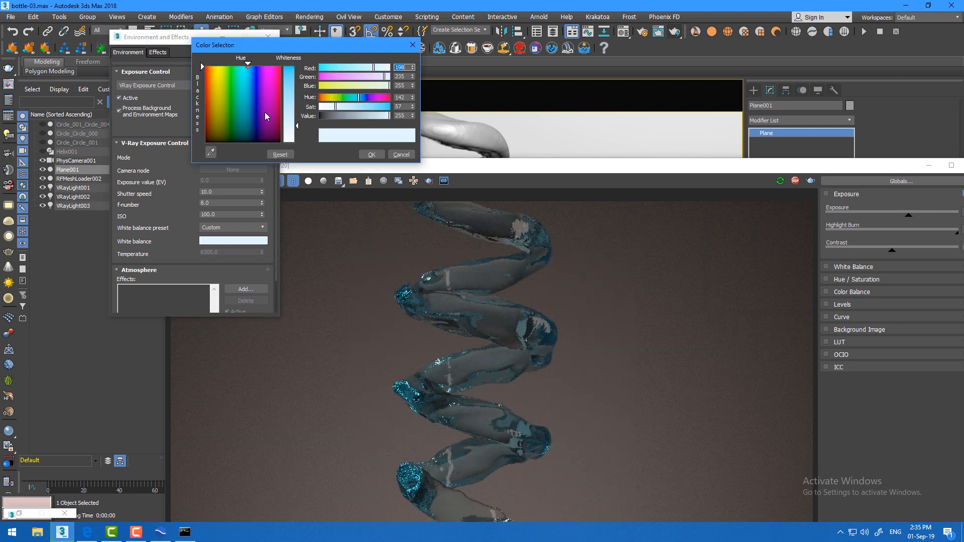
{"action": "left_click", "coordinate": [371, 154]}
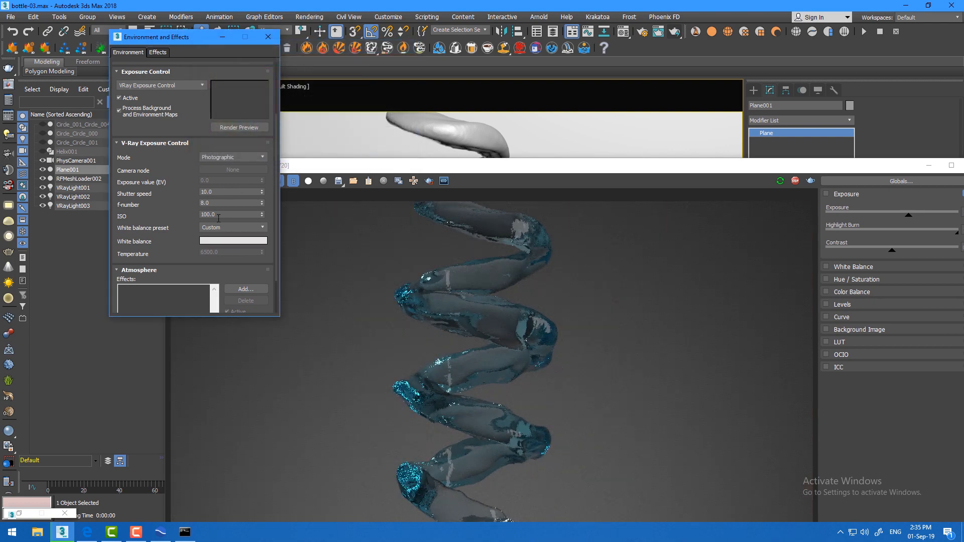
Try f-numbers 2 and 4 in the V-Ray exposure control and settle on 3
{"action": "double_click", "coordinate": [216, 203]}
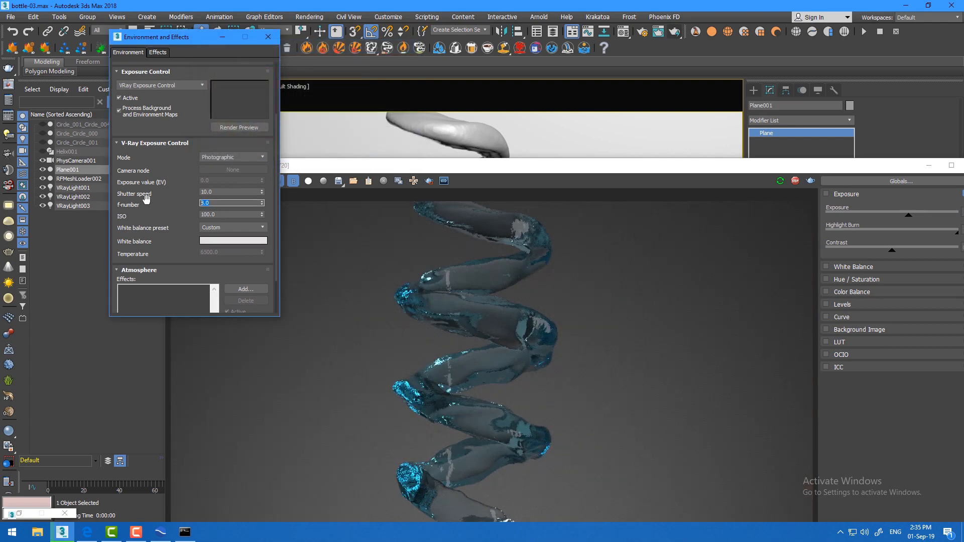
{"action": "key", "text": "Return"}
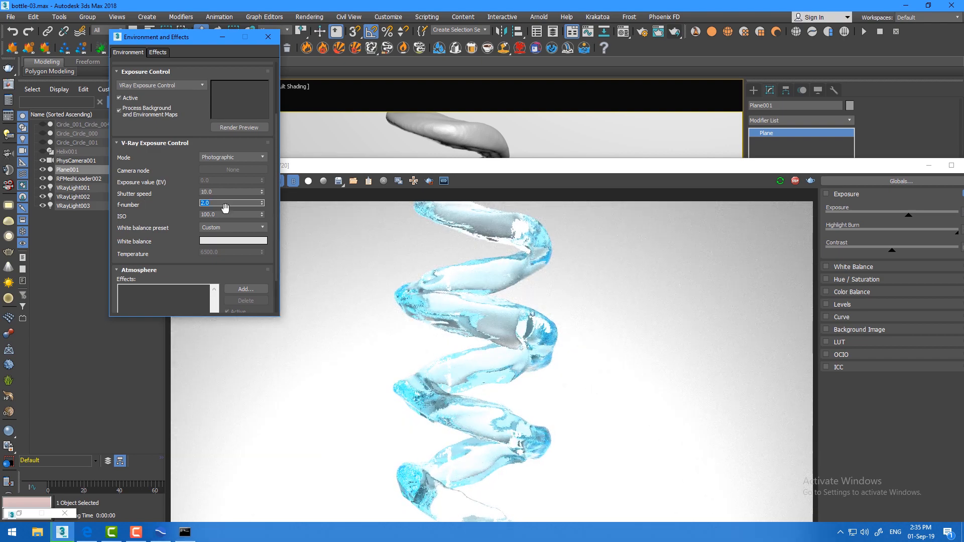
{"action": "type", "text": "4"}
{"action": "key", "text": "Return"}
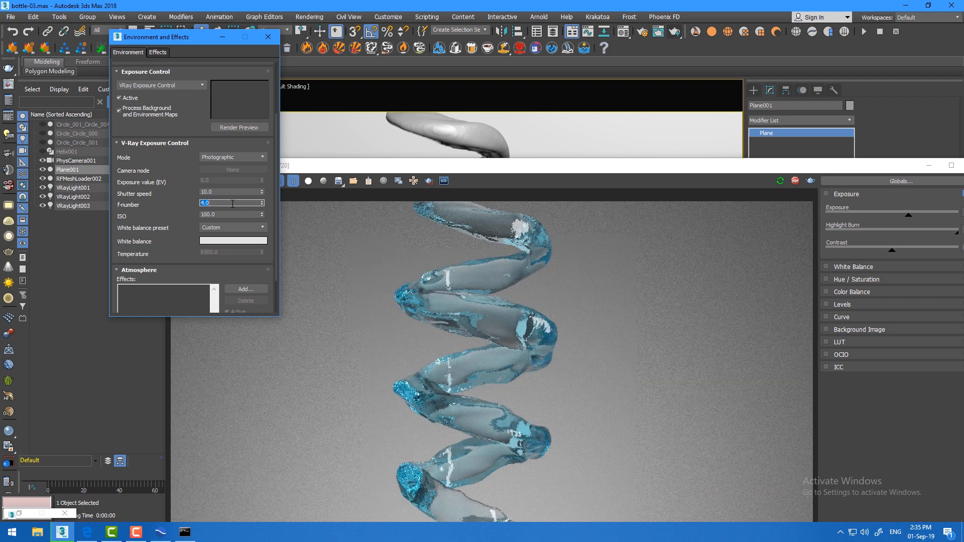
{"action": "key", "text": "Return"}
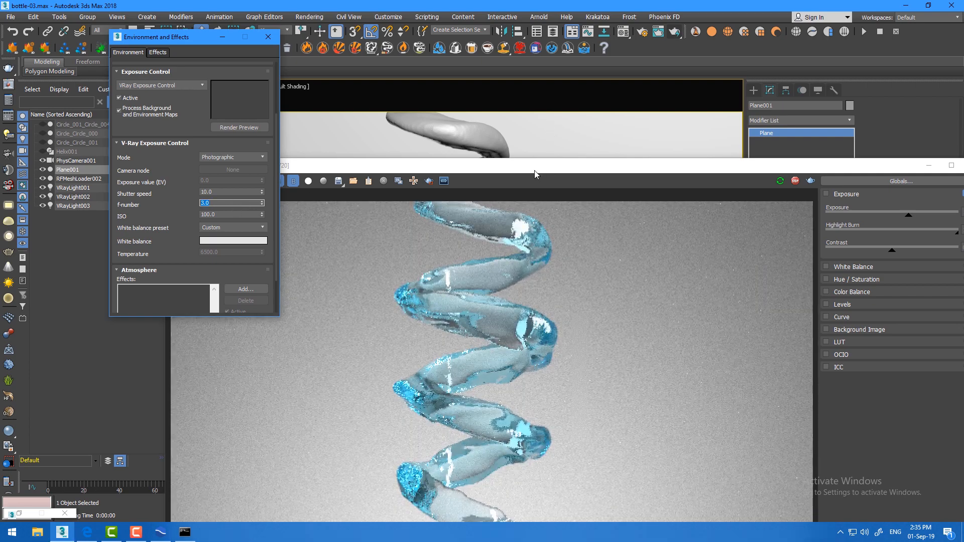
{"action": "left_click_drag", "start_coordinate": [533, 166], "coordinate": [480, 86]}
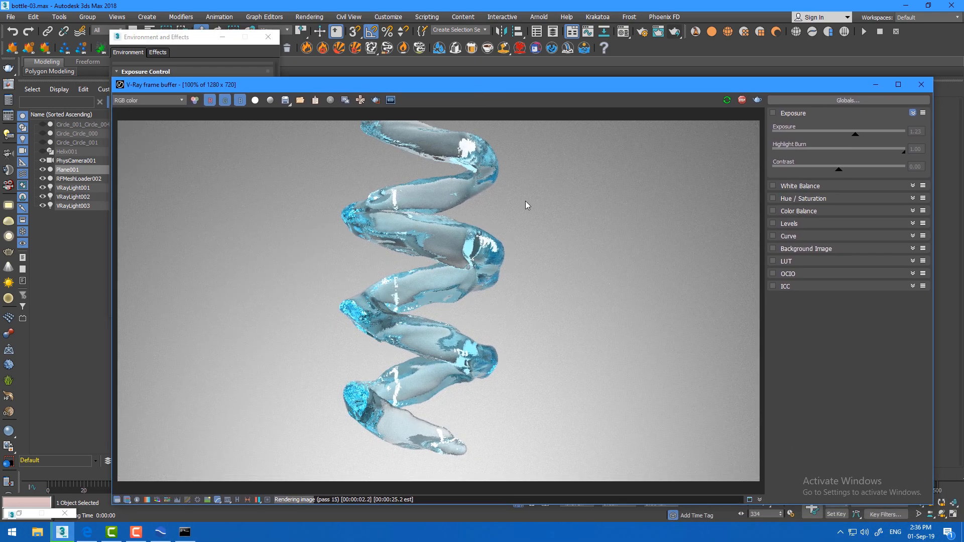
Deepen the V-Ray water material's refraction fog color to blue with red 111, green 196, blue 227
{"action": "left_click", "coordinate": [623, 31]}
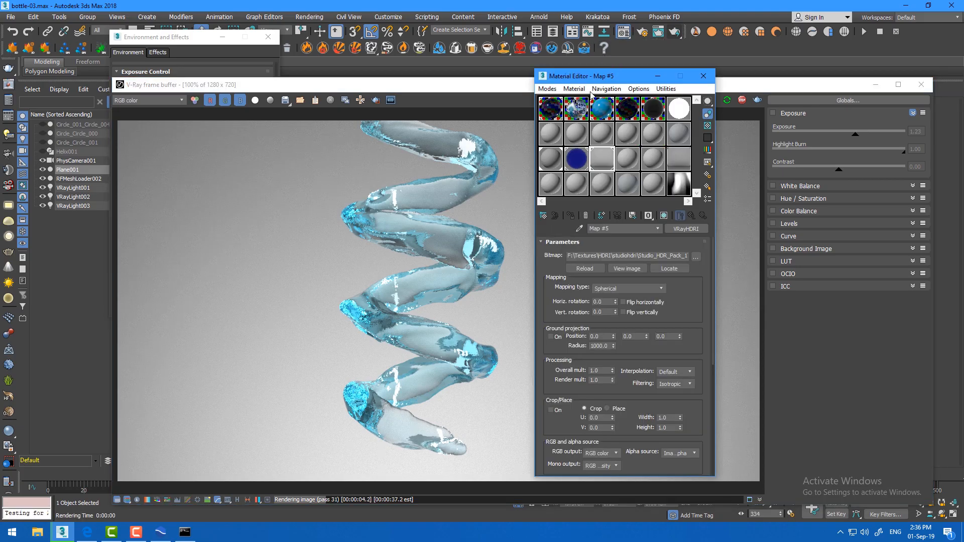
{"action": "left_click_drag", "start_coordinate": [586, 69], "coordinate": [122, 41]}
{"action": "scroll", "coordinate": [170, 273], "scroll_direction": "down", "scroll_amount": 5}
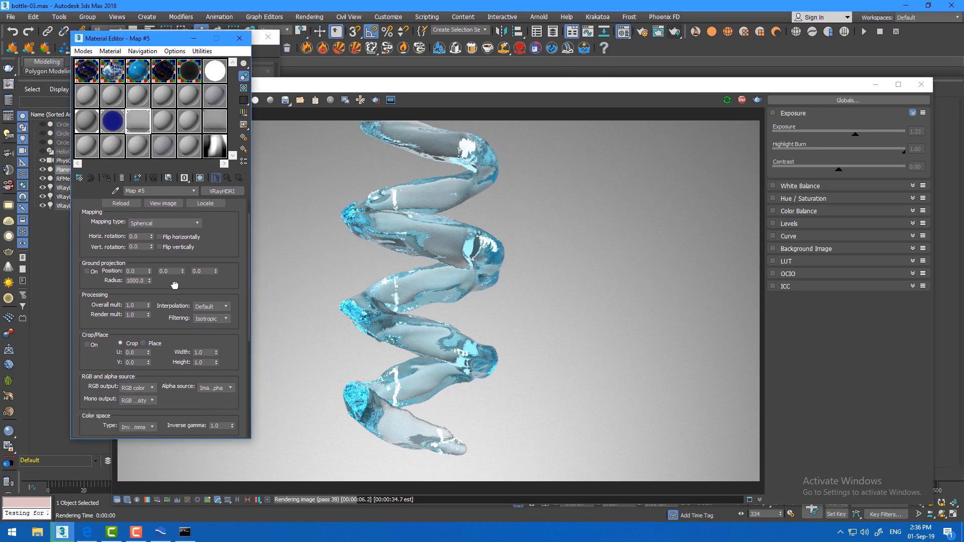
{"action": "left_click_drag", "start_coordinate": [170, 273], "coordinate": [164, 155]}
{"action": "left_click", "coordinate": [120, 123]}
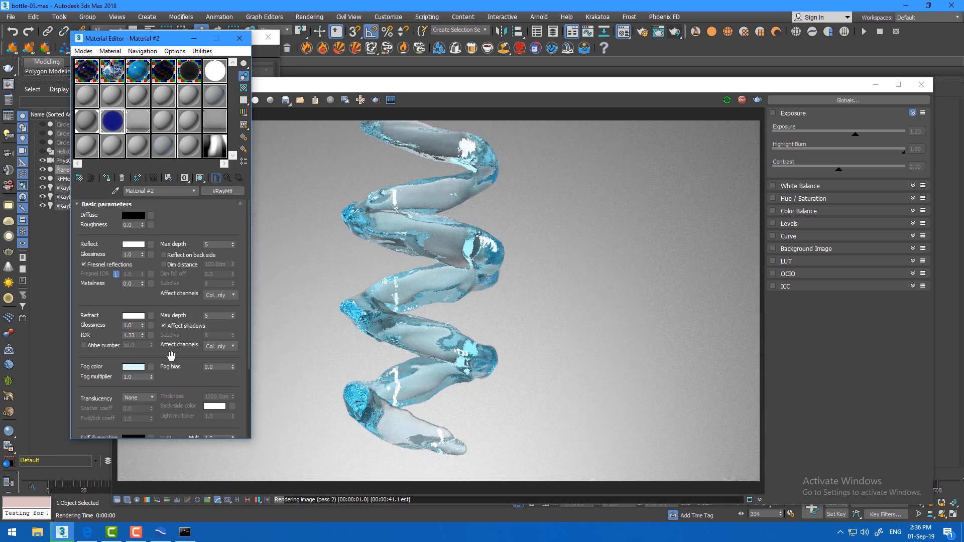
{"action": "left_click", "coordinate": [140, 371]}
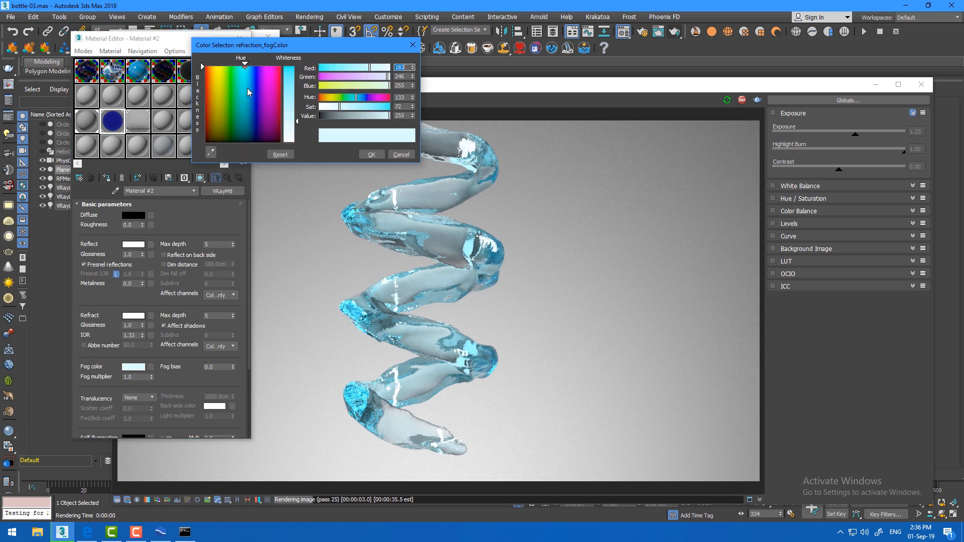
{"action": "left_click", "coordinate": [246, 97]}
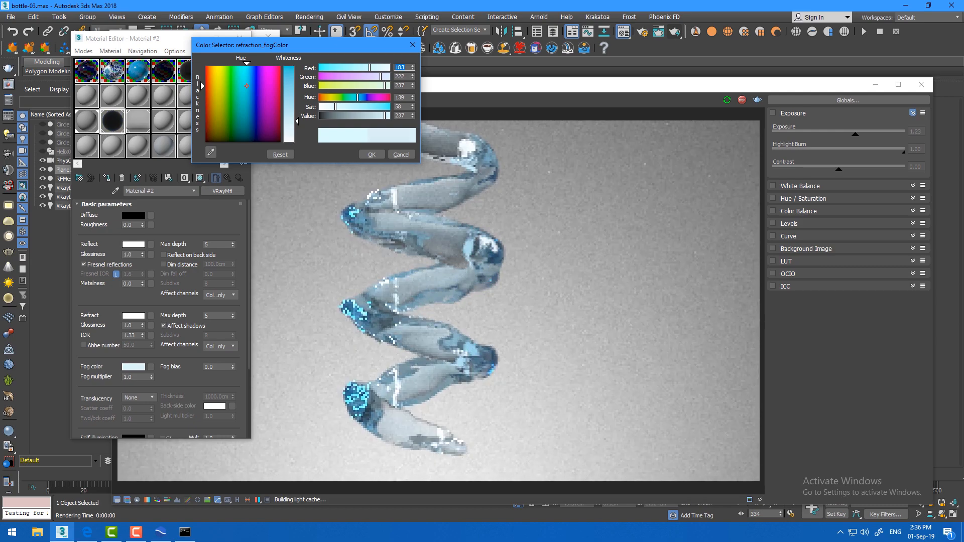
{"action": "left_click_drag", "start_coordinate": [246, 97], "coordinate": [247, 82]}
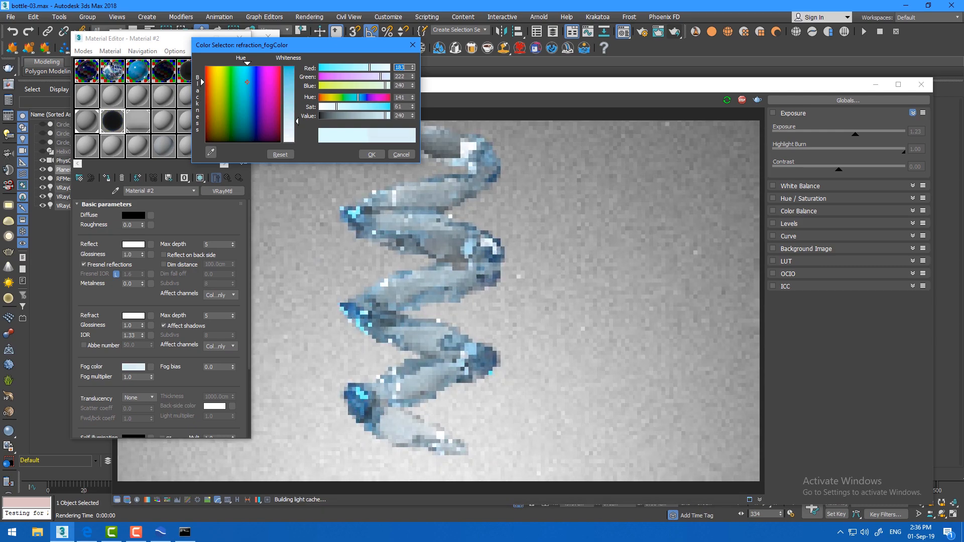
{"action": "left_click", "coordinate": [290, 100]}
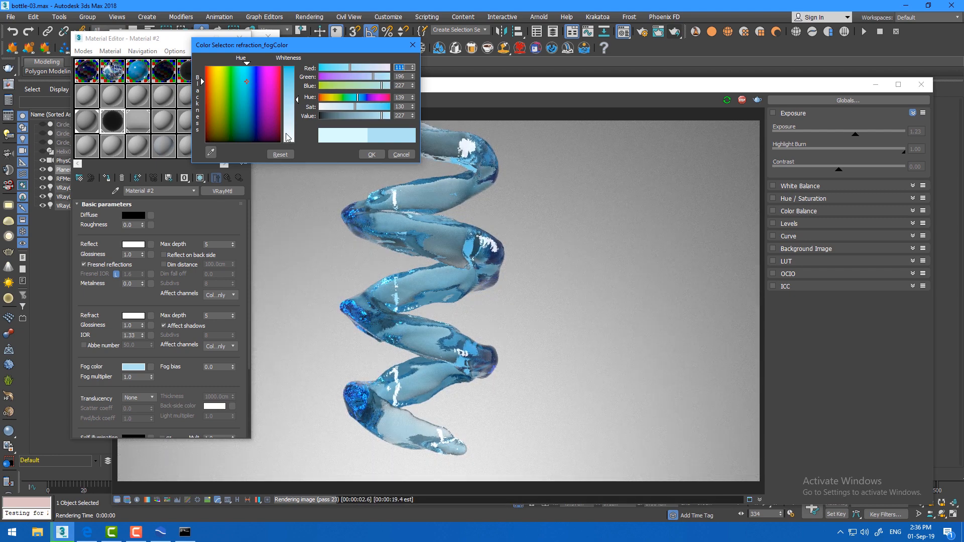
Enable the frame buffer's exposure correction with exposure 0.89, highlight burn 0.73 and contrast 0.15
{"action": "left_click", "coordinate": [774, 113]}
{"action": "left_click_drag", "start_coordinate": [856, 134], "coordinate": [852, 135]}
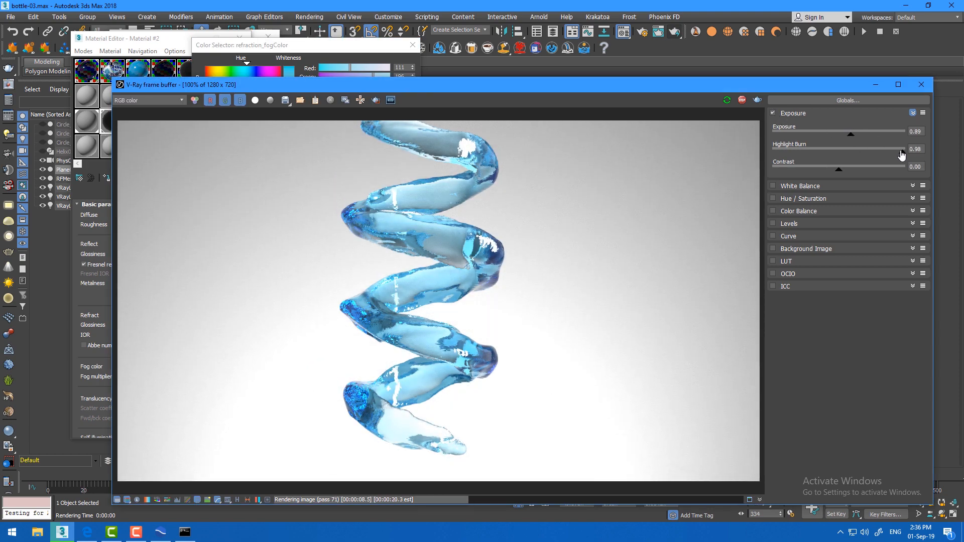
{"action": "mouse_move", "coordinate": [902, 156]}
{"action": "left_mouse_down"}
{"action": "mouse_move", "coordinate": [867, 157]}
{"action": "mouse_move", "coordinate": [849, 171]}
{"action": "left_mouse_up"}
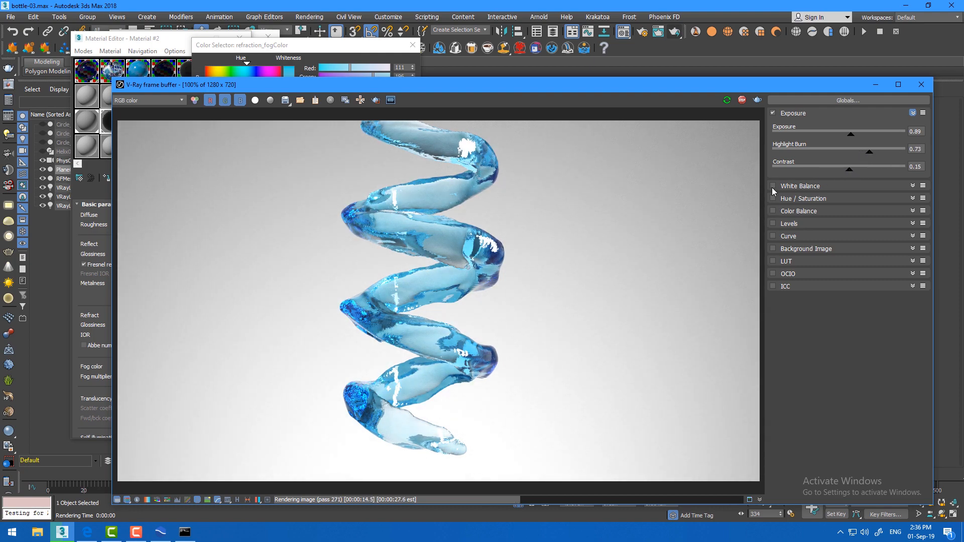
Enable the frame buffer's white balance correction, set its temperature to 5668, and check the fluid close up
{"action": "left_click", "coordinate": [772, 185]}
{"action": "left_click", "coordinate": [912, 186]}
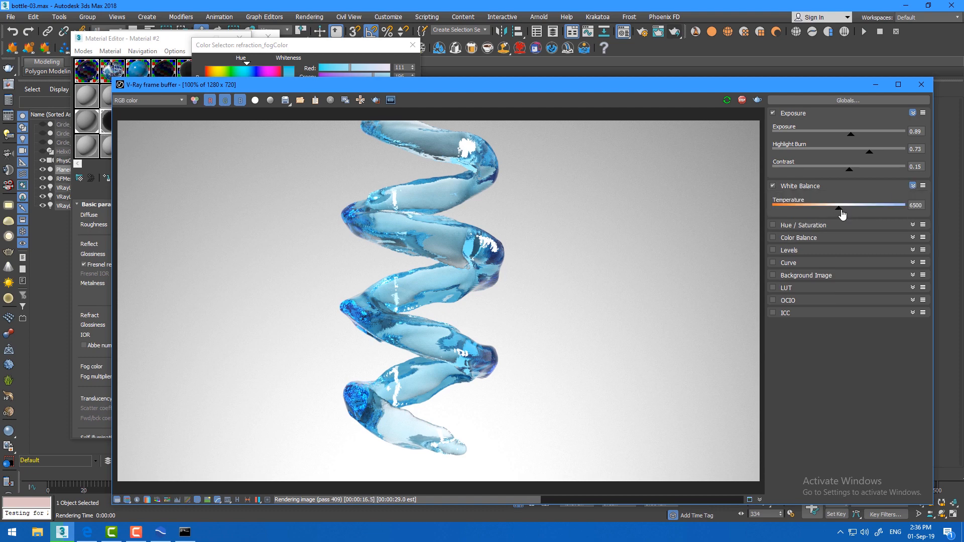
{"action": "left_click_drag", "start_coordinate": [842, 215], "coordinate": [824, 212]}
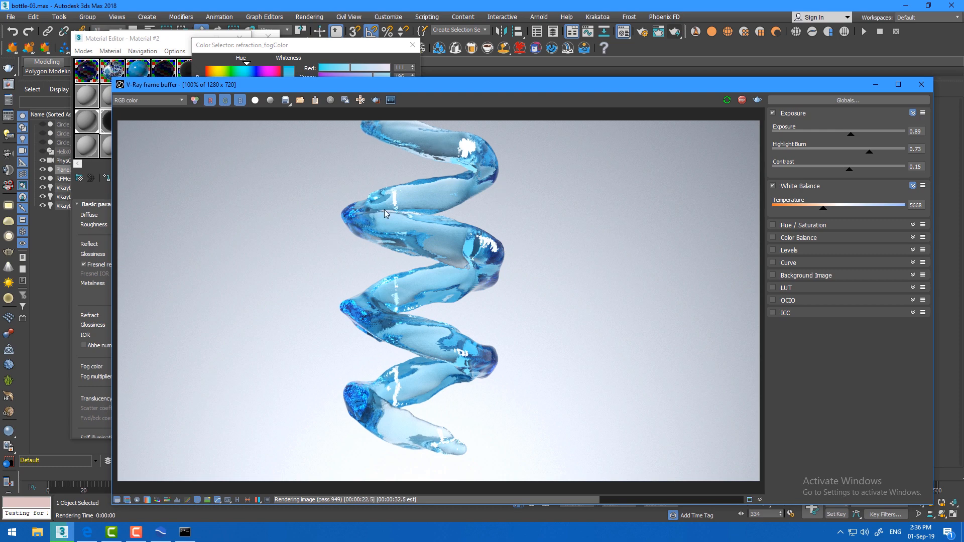
{"action": "scroll", "coordinate": [370, 323], "scroll_direction": "up", "scroll_amount": 1}
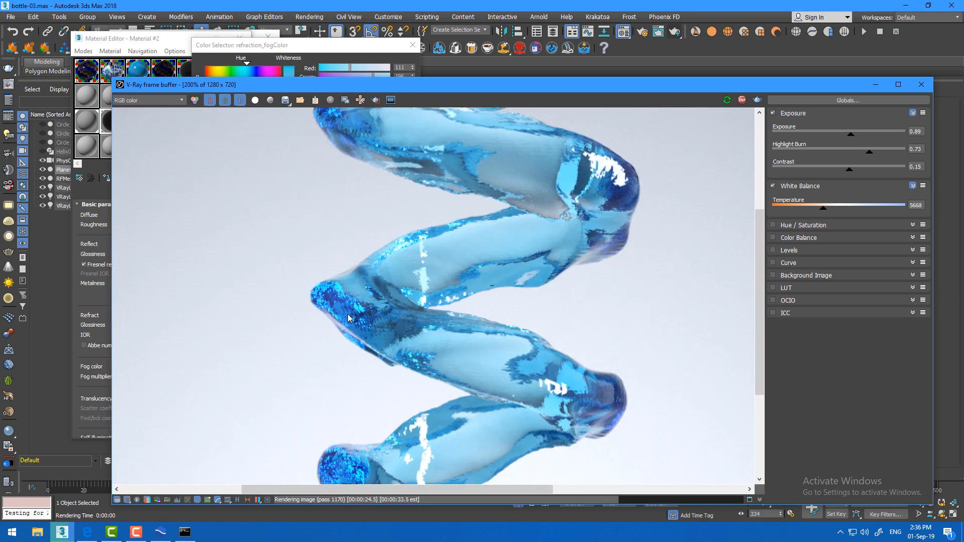
{"action": "scroll", "coordinate": [500, 268], "scroll_direction": "down", "scroll_amount": 1}
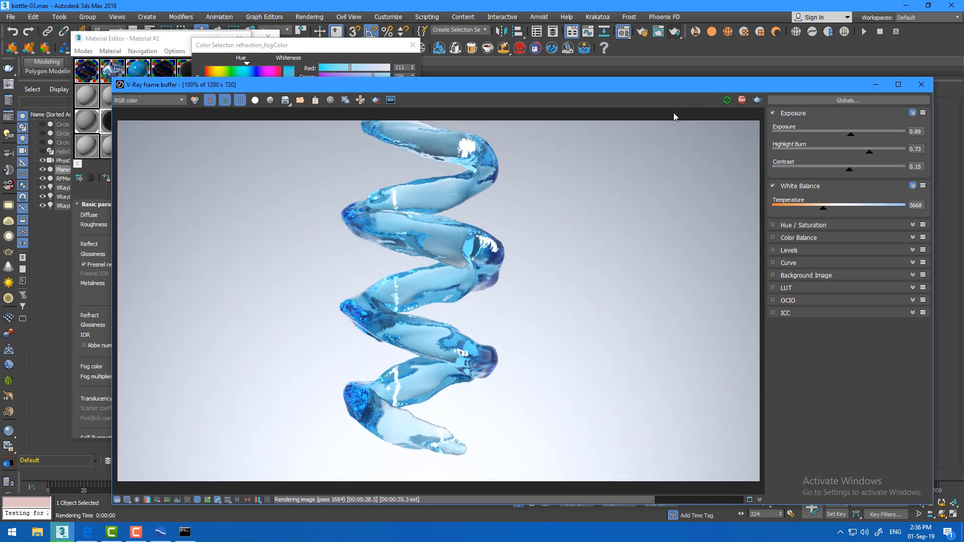
Minimize the frame buffer, accept the new fog color and close the Material Editor
{"action": "left_click", "coordinate": [875, 85]}
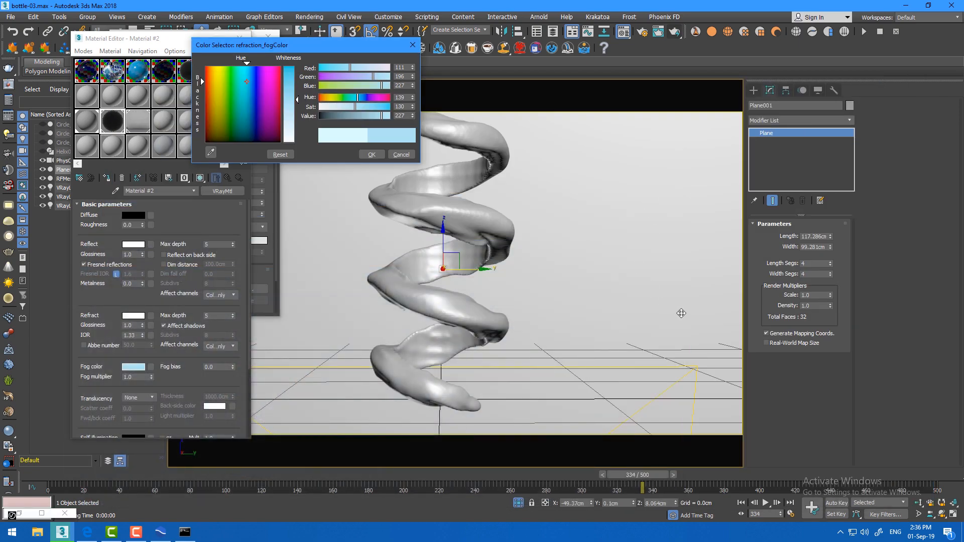
{"action": "left_click", "coordinate": [372, 154]}
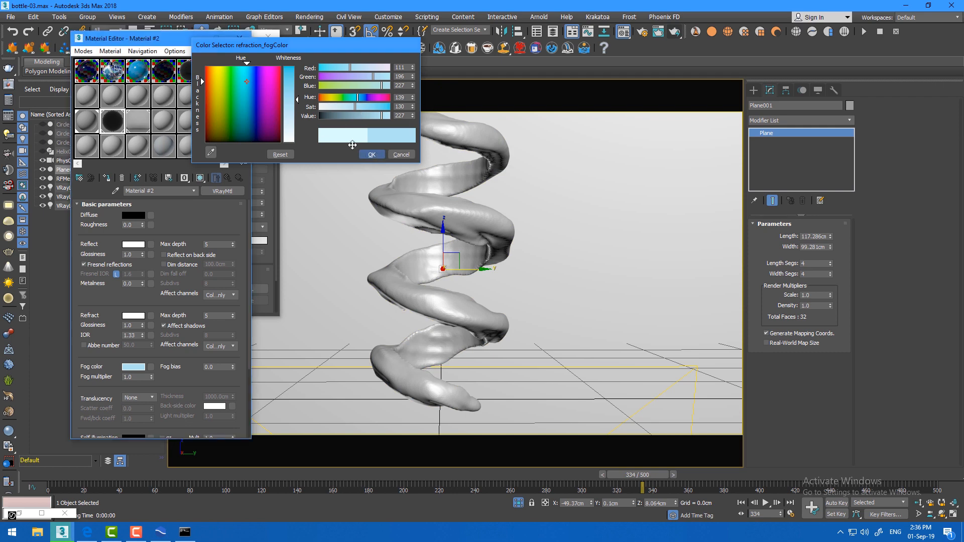
{"action": "left_click", "coordinate": [239, 38]}
Set the multiplier of VRayLight002 to 5
{"action": "left_click", "coordinate": [91, 197]}
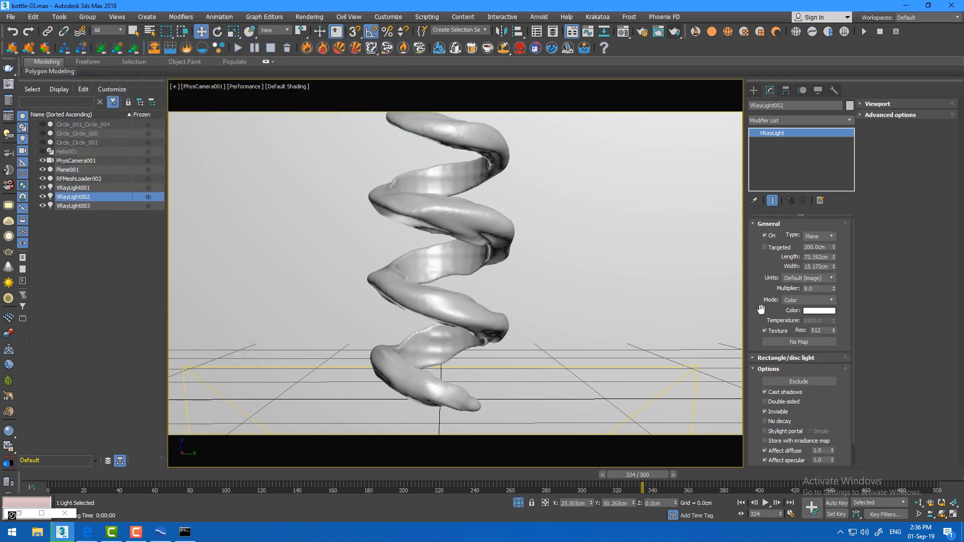
{"action": "scroll", "coordinate": [765, 293], "scroll_direction": "down", "scroll_amount": 1}
{"action": "left_click_drag", "start_coordinate": [765, 293], "coordinate": [770, 331]}
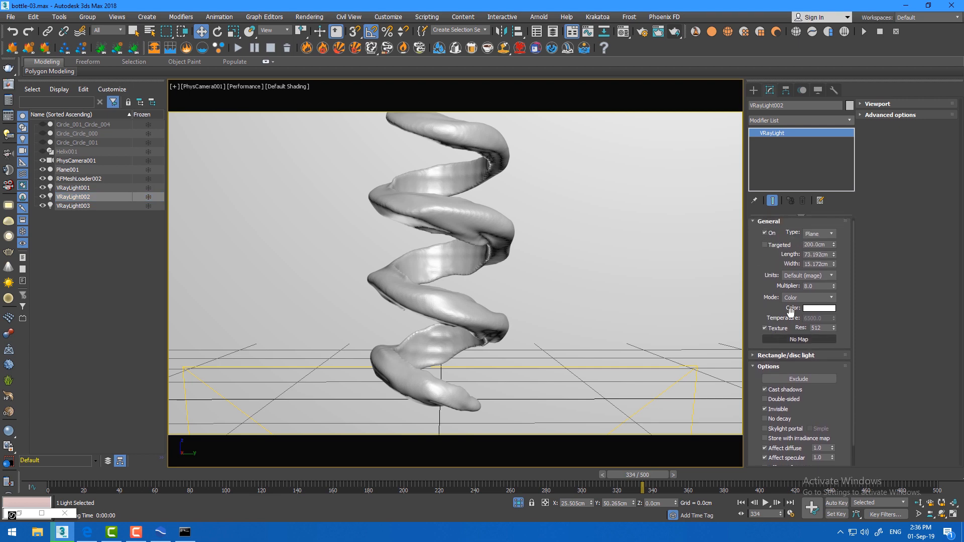
{"action": "left_click_drag", "start_coordinate": [819, 287], "coordinate": [696, 288]}
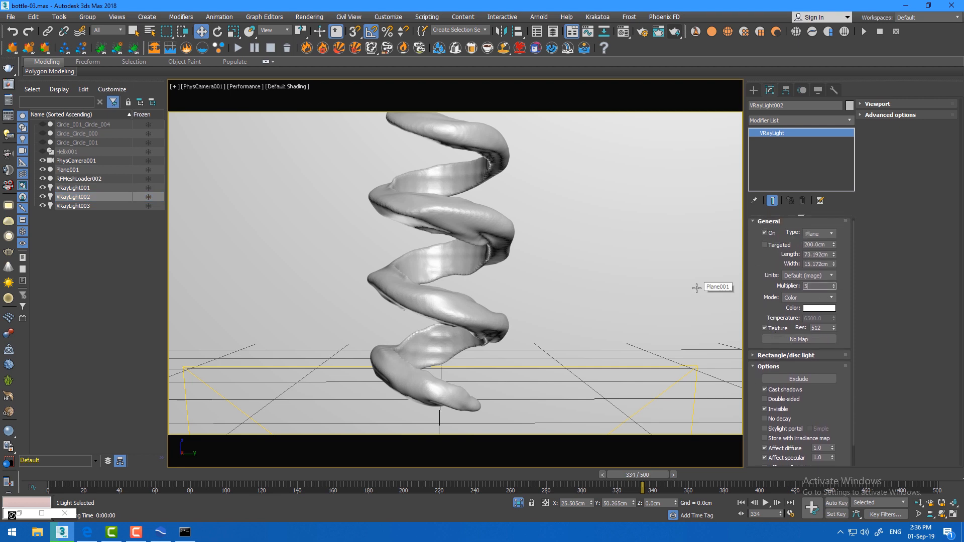
{"action": "key", "text": "Return"}
Restore the frame buffer to a floating window, hide its color corrections and move it clear of the light's parameters
{"action": "left_click", "coordinate": [42, 514]}
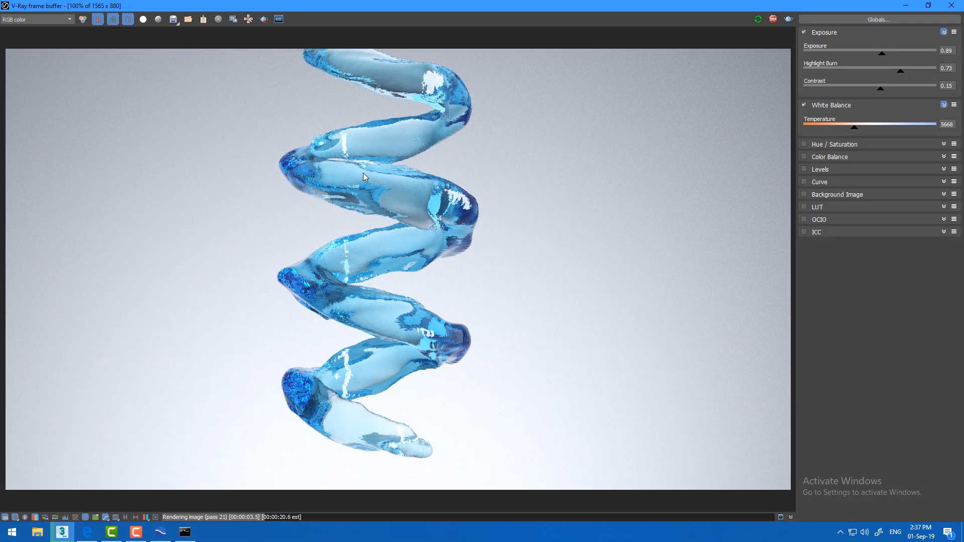
{"action": "scroll", "coordinate": [347, 200], "scroll_direction": "down", "scroll_amount": 2}
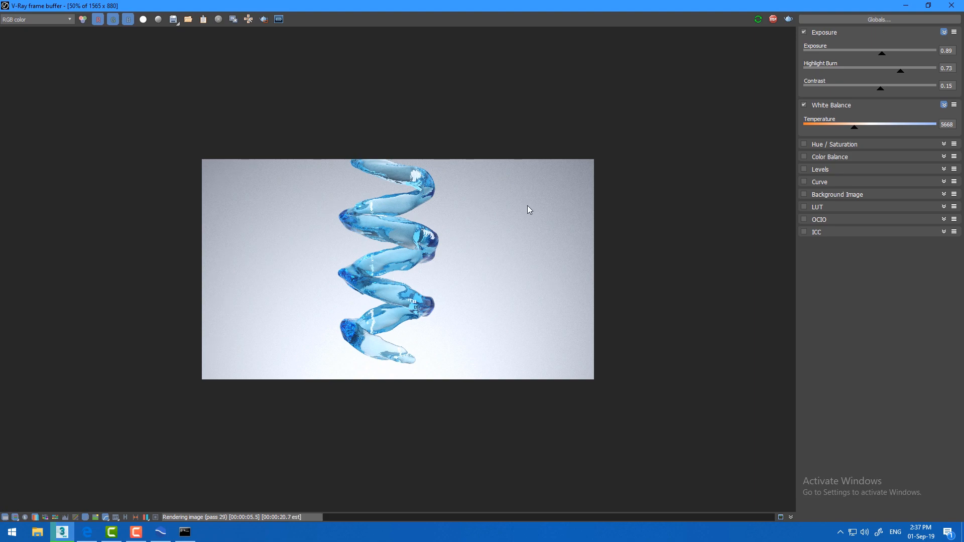
{"action": "left_click", "coordinate": [928, 5]}
{"action": "left_click_drag", "start_coordinate": [502, 17], "coordinate": [339, 55]}
{"action": "scroll", "coordinate": [390, 220], "scroll_direction": "up", "scroll_amount": 2}
{"action": "left_click_drag", "start_coordinate": [419, 56], "coordinate": [510, 44]}
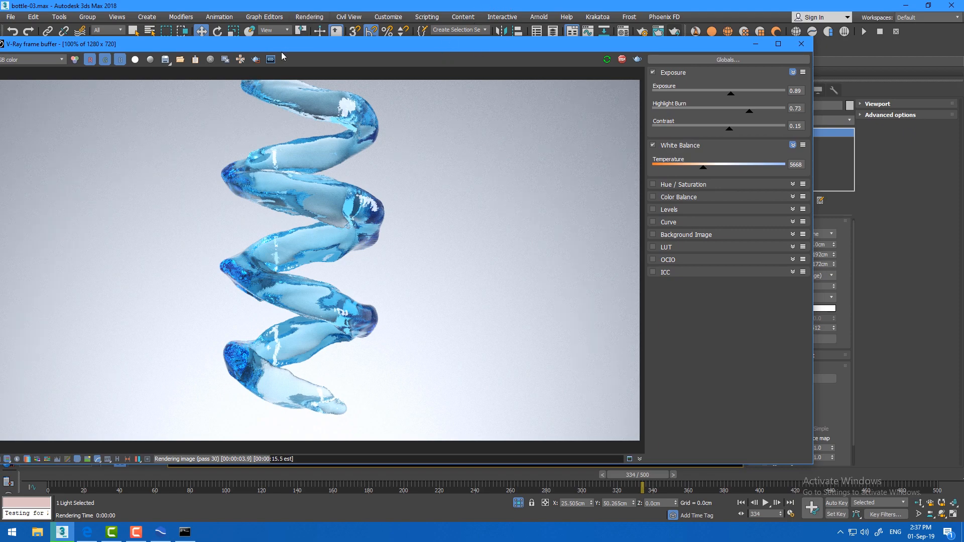
{"action": "left_click_drag", "start_coordinate": [367, 44], "coordinate": [483, 28]}
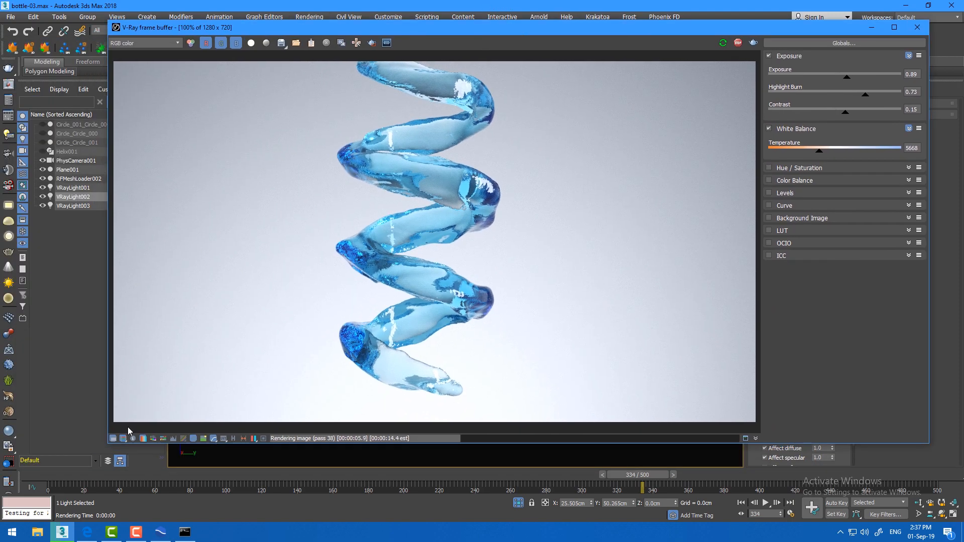
{"action": "left_click", "coordinate": [113, 439]}
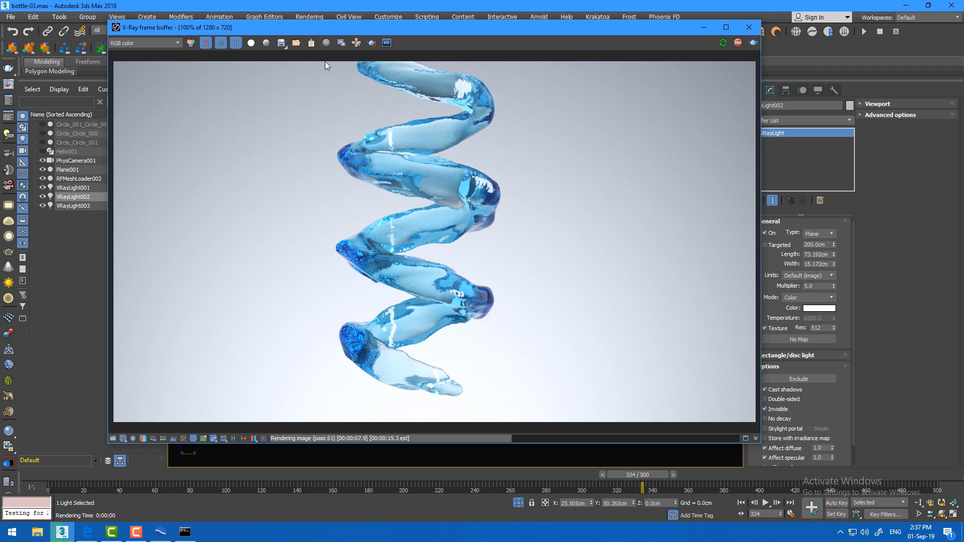
{"action": "left_click_drag", "start_coordinate": [463, 29], "coordinate": [324, 41]}
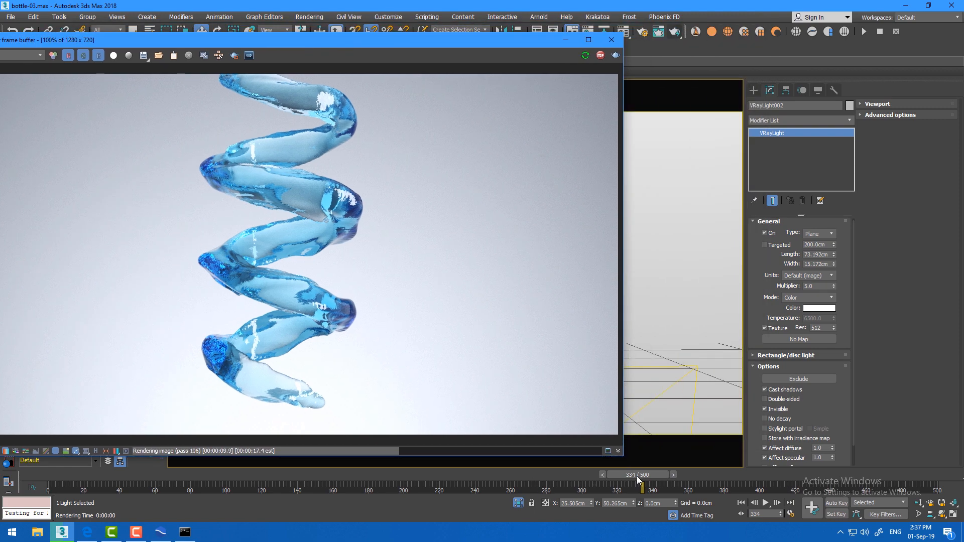
Advance the animation to frames 398 and 422 and inspect the interactive render of the forming bottle
{"action": "left_click_drag", "start_coordinate": [639, 479], "coordinate": [777, 479]}
{"action": "key", "text": "w"}
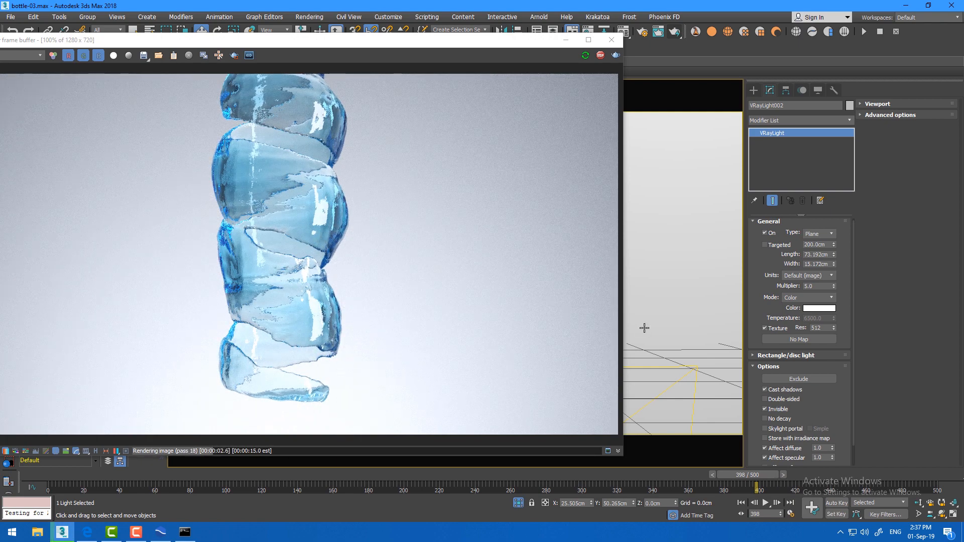
{"action": "left_click_drag", "start_coordinate": [776, 479], "coordinate": [818, 478]}
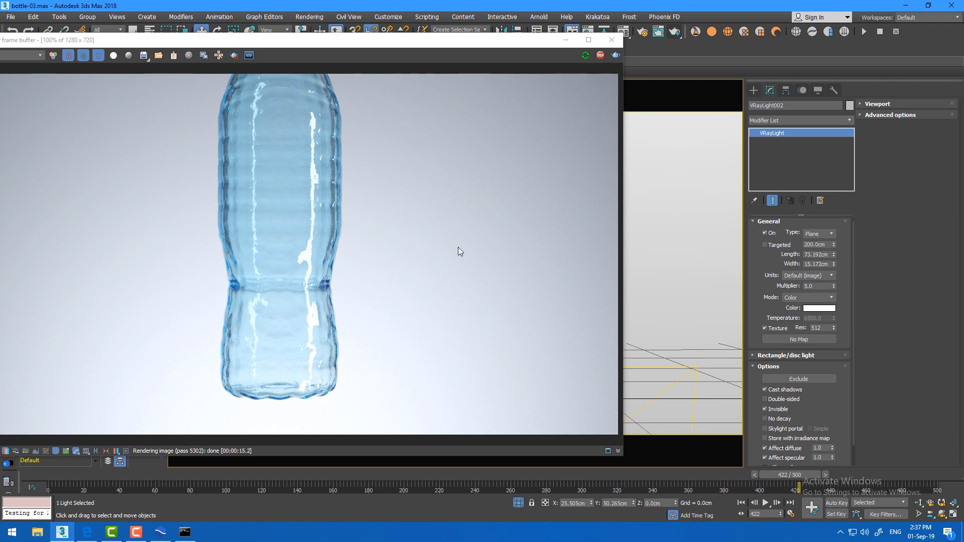
Scrub back through frames 357 and 288 to frame 328 and examine the rendered fluid helix close up
{"action": "left_click_drag", "start_coordinate": [822, 478], "coordinate": [670, 487]}
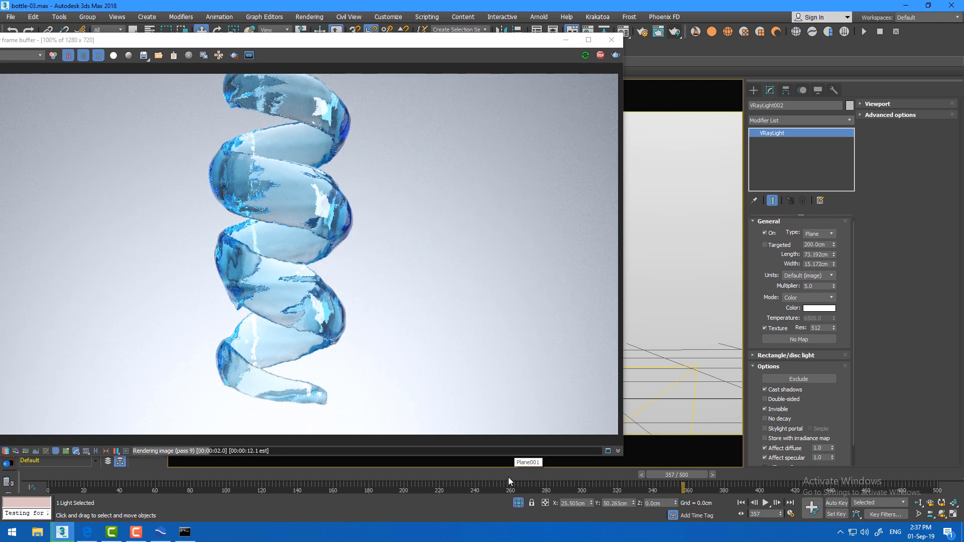
{"action": "left_click", "coordinate": [517, 475]}
{"action": "left_click", "coordinate": [562, 475]}
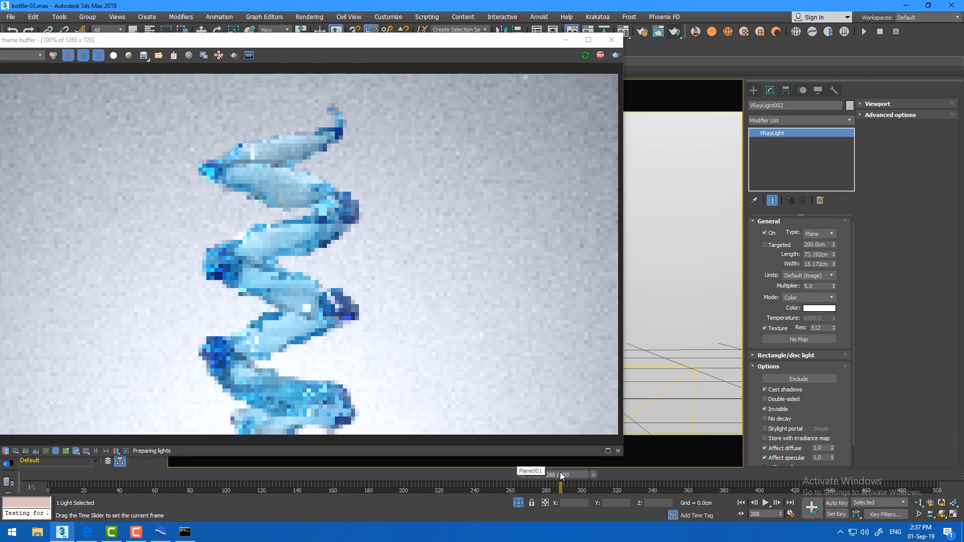
{"action": "left_click_drag", "start_coordinate": [563, 475], "coordinate": [634, 480]}
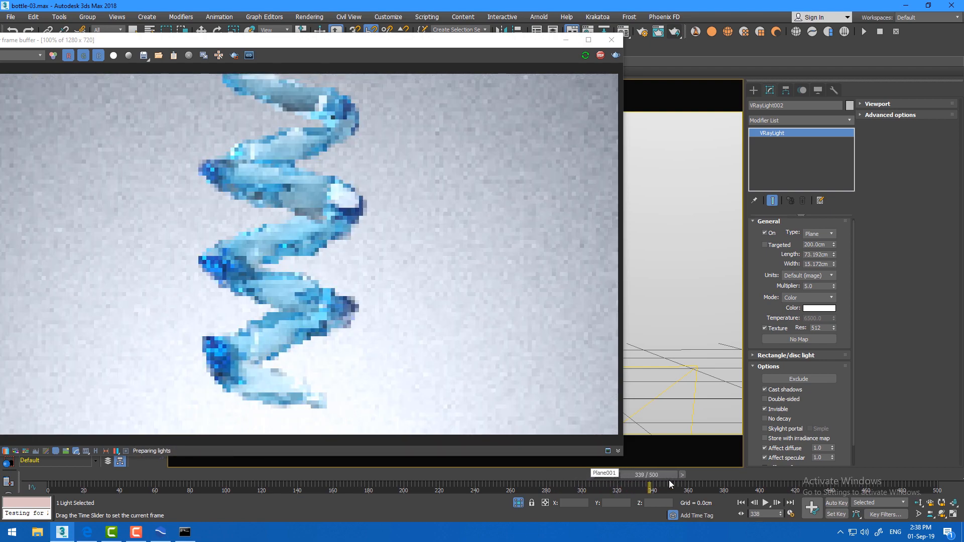
{"action": "left_click_drag", "start_coordinate": [384, 42], "coordinate": [484, 38]}
{"action": "scroll", "coordinate": [392, 187], "scroll_direction": "up", "scroll_amount": 1}
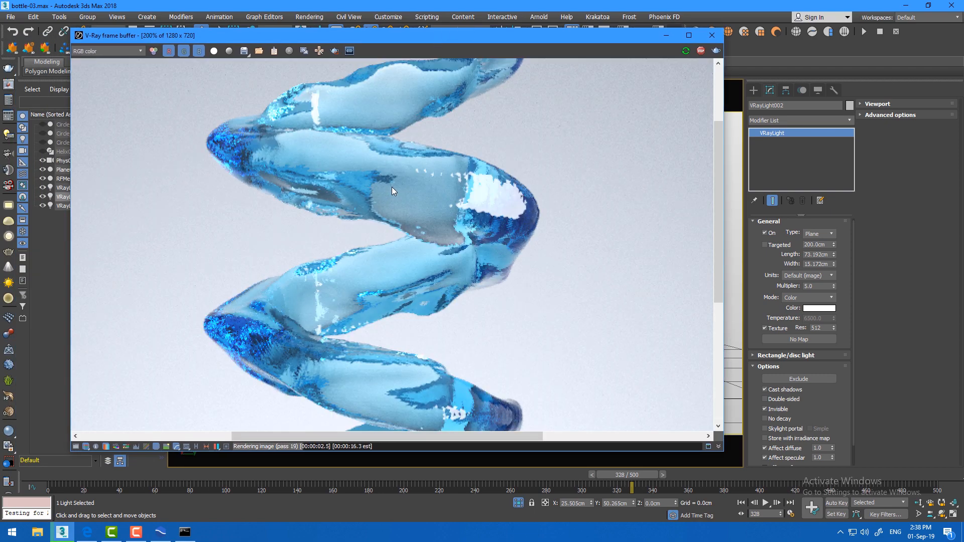
{"action": "scroll", "coordinate": [392, 186], "scroll_direction": "down", "scroll_amount": 2}
{"action": "scroll", "coordinate": [391, 186], "scroll_direction": "up", "scroll_amount": 1}
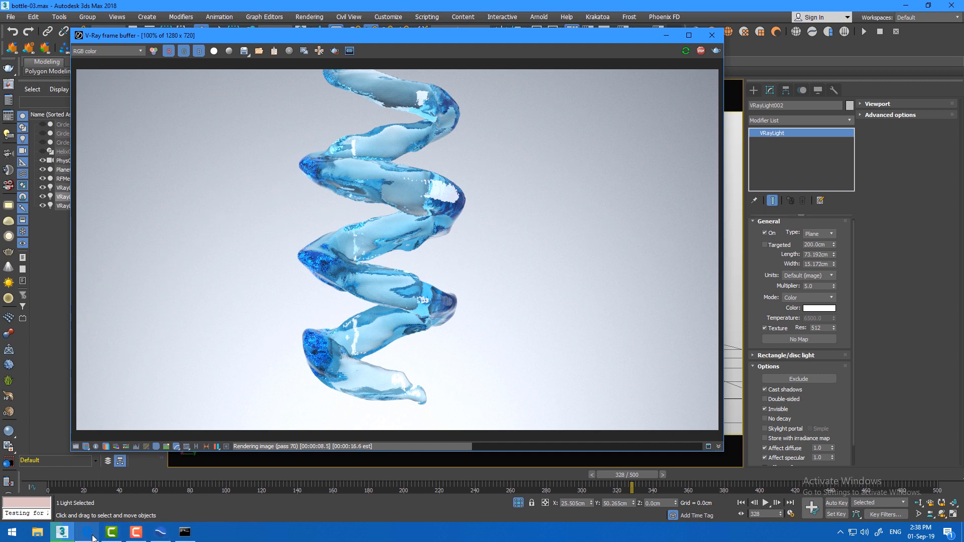
Switch to the browser, look over the RealFlow example videos and play Paint Splash Mix from near its start
{"action": "mouse_move", "coordinate": [94, 538]}
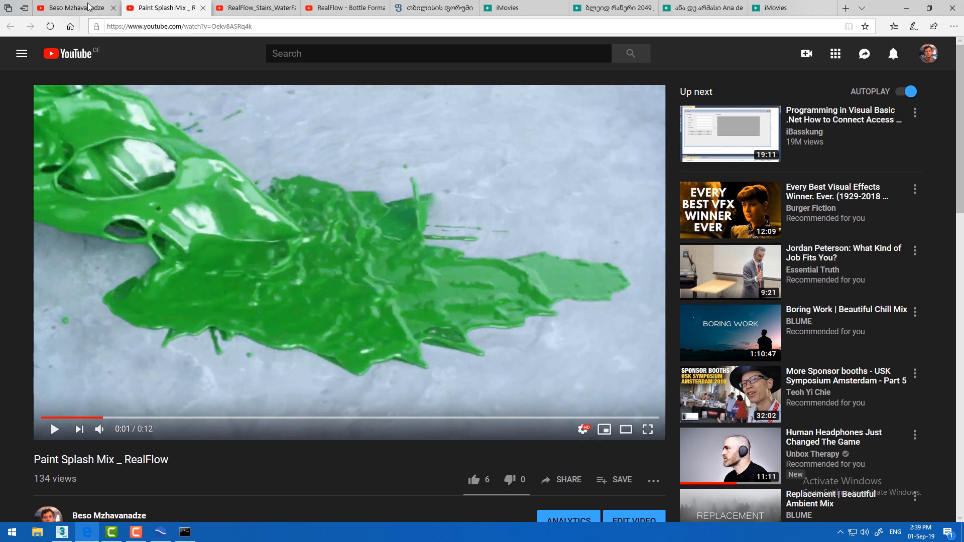
{"action": "key", "text": "ctrl+shift+Tab"}
{"action": "left_click", "coordinate": [253, 4]}
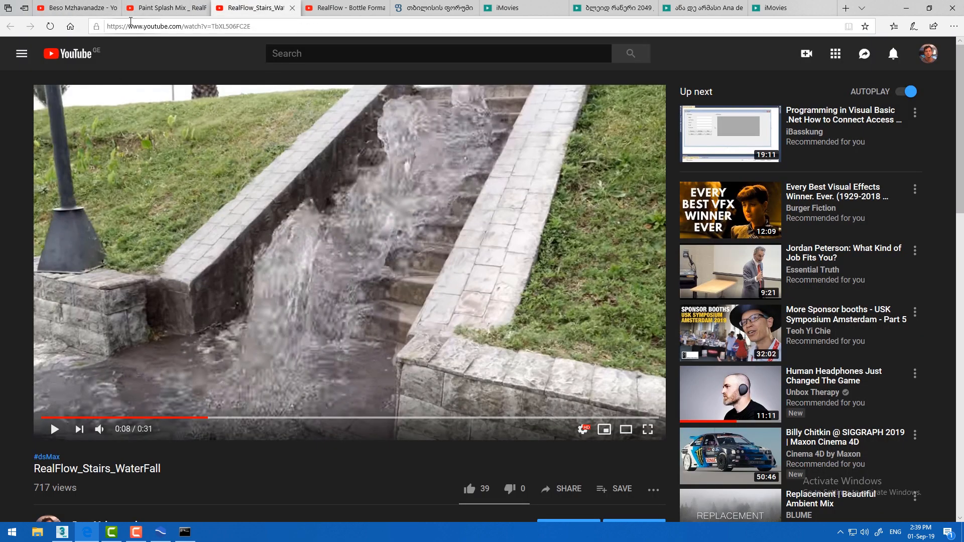
{"action": "left_click", "coordinate": [150, 8]}
{"action": "left_click", "coordinate": [85, 417]}
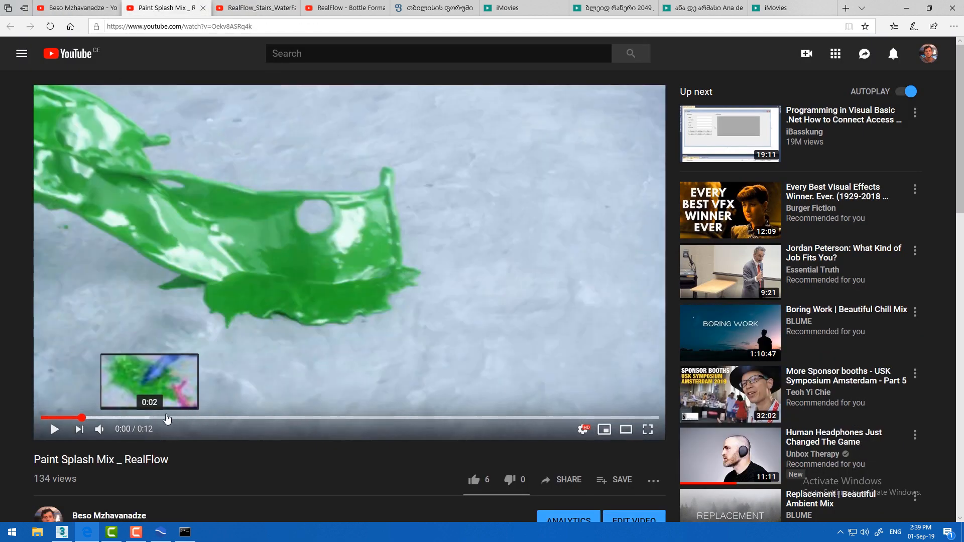
{"action": "left_click", "coordinate": [201, 417]}
{"action": "key", "text": "space"}
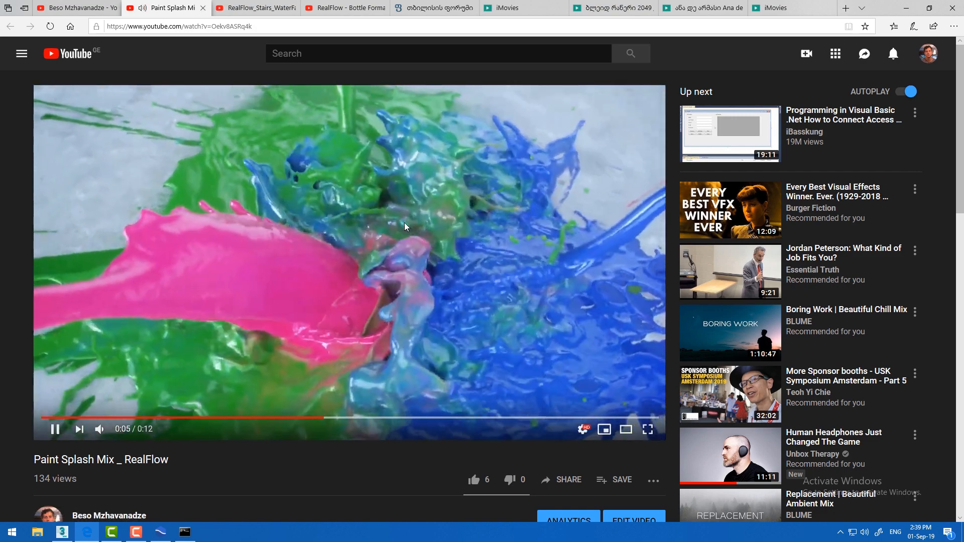
Pause Paint Splash Mix, open Slow Motion Paint Splash - RealFlow from the channel's videos and compare paused frames of both splashes
{"action": "left_click", "coordinate": [397, 228]}
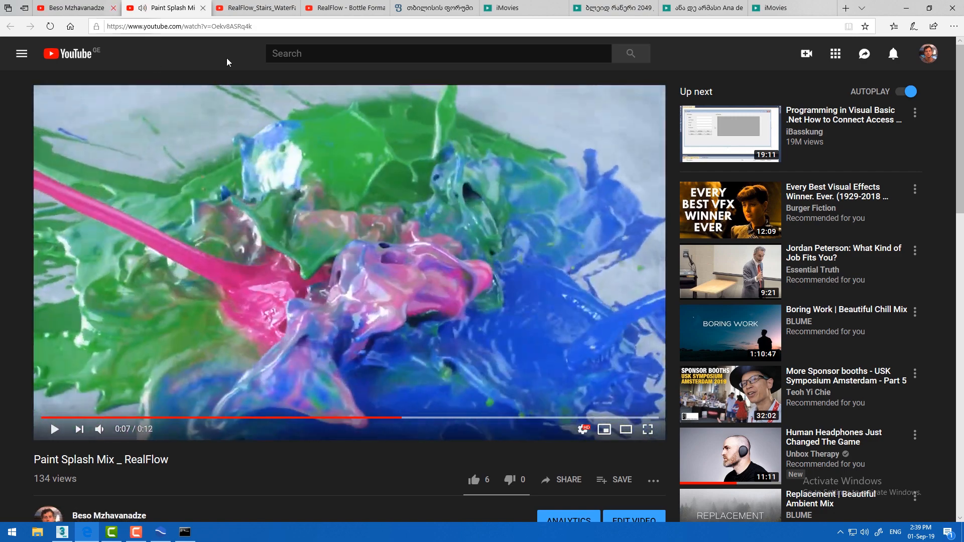
{"action": "left_click", "coordinate": [83, 4]}
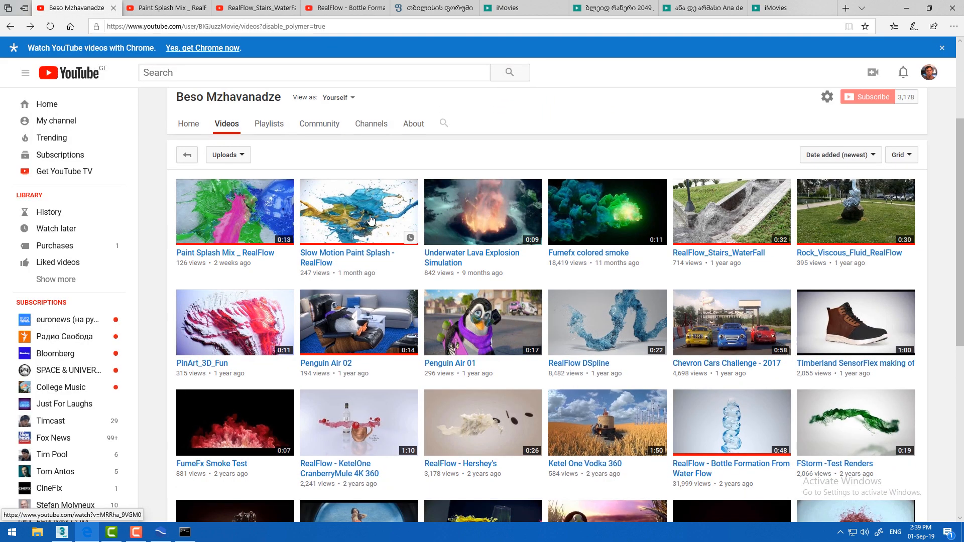
{"action": "left_click", "coordinate": [346, 270]}
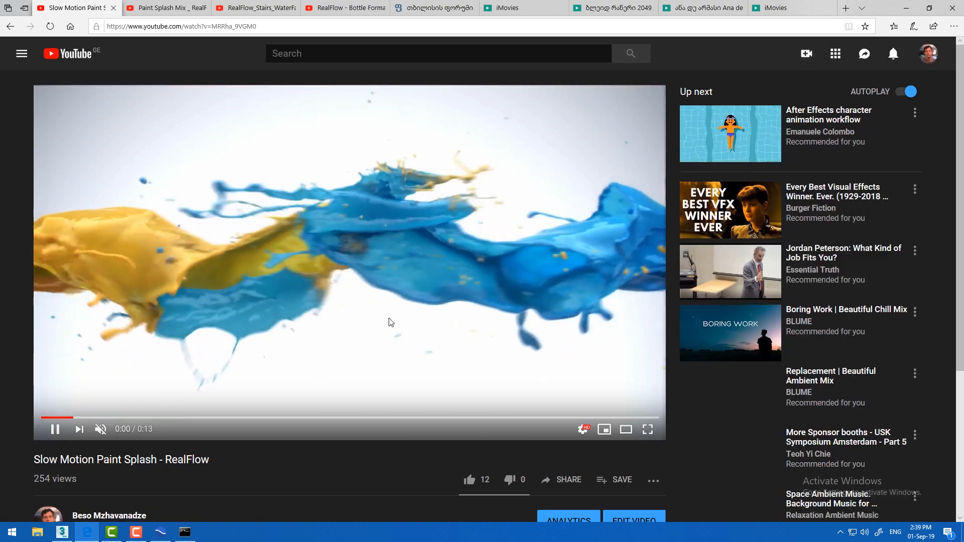
{"action": "left_click", "coordinate": [325, 203]}
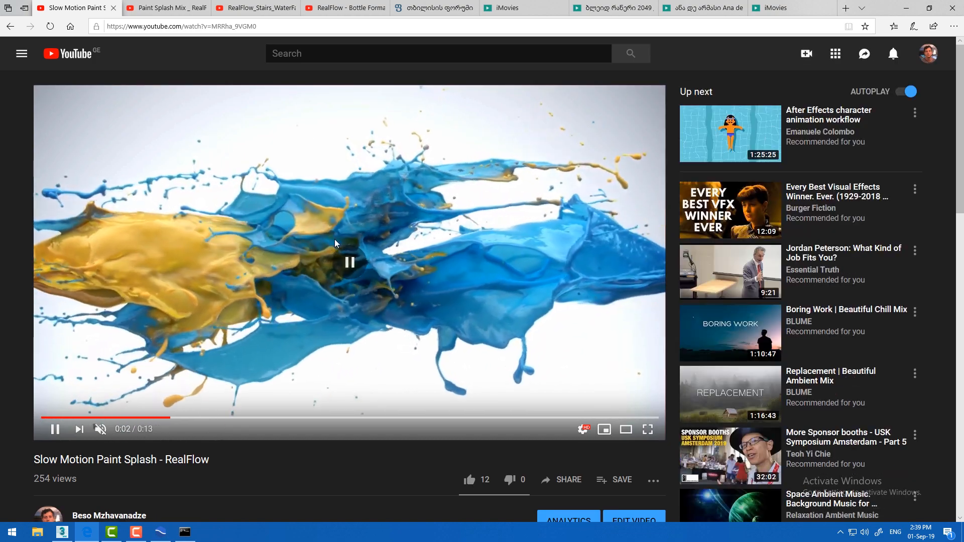
{"action": "scroll", "coordinate": [166, 316], "scroll_direction": "down", "scroll_amount": 1}
{"action": "scroll", "coordinate": [162, 314], "scroll_direction": "up", "scroll_amount": 1}
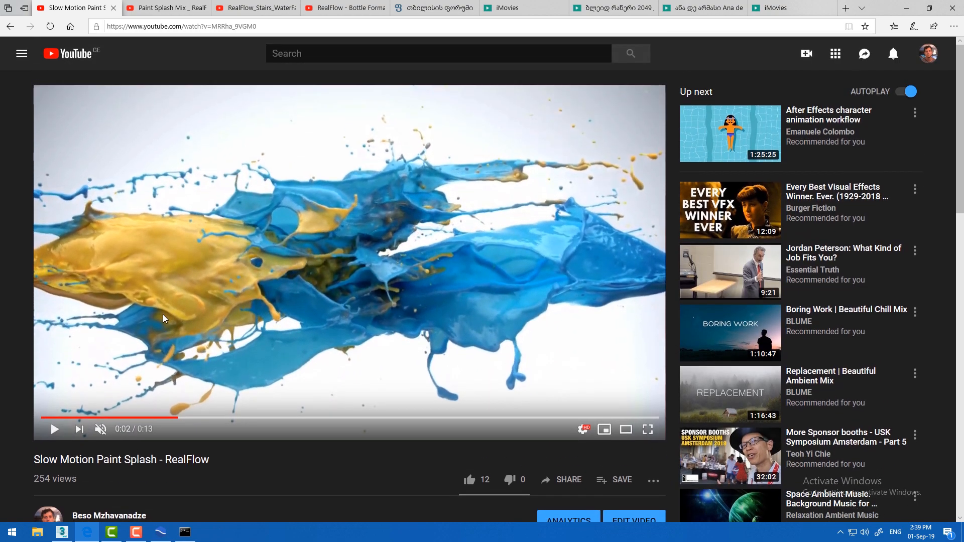
{"action": "scroll", "coordinate": [163, 314], "scroll_direction": "down", "scroll_amount": 1}
{"action": "scroll", "coordinate": [162, 314], "scroll_direction": "up", "scroll_amount": 1}
{"action": "key", "text": "ctrl+Tab"}
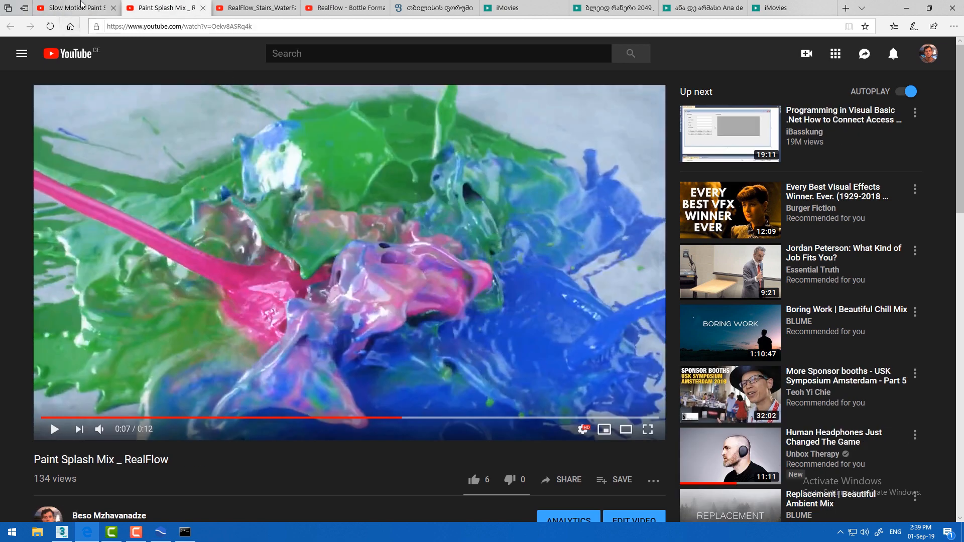
{"action": "key", "text": "ctrl+shift+Tab"}
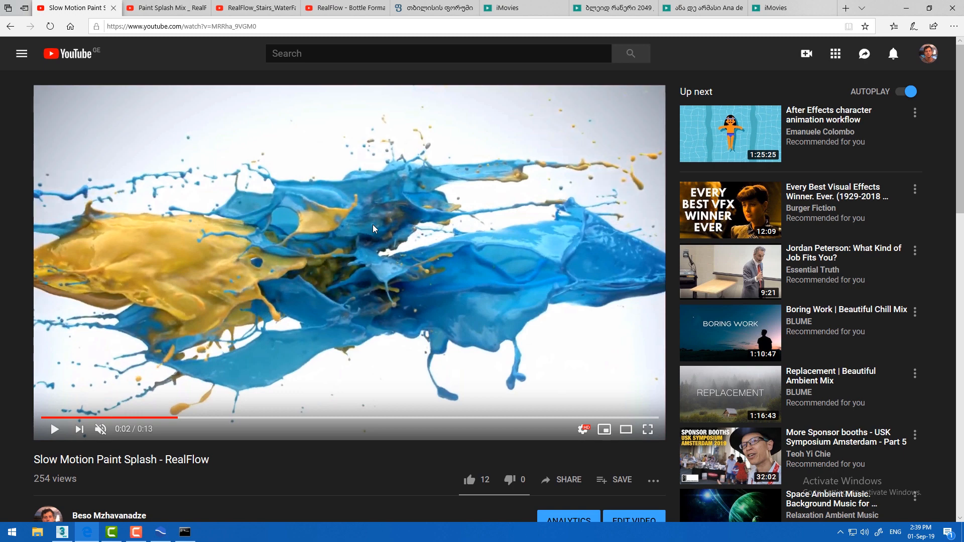
Play the RealFlow_Stairs_WaterFall video, skipping ahead and pausing around 0:15 and 0:24 to examine the water on the stairs
{"action": "left_click", "coordinate": [253, 8]}
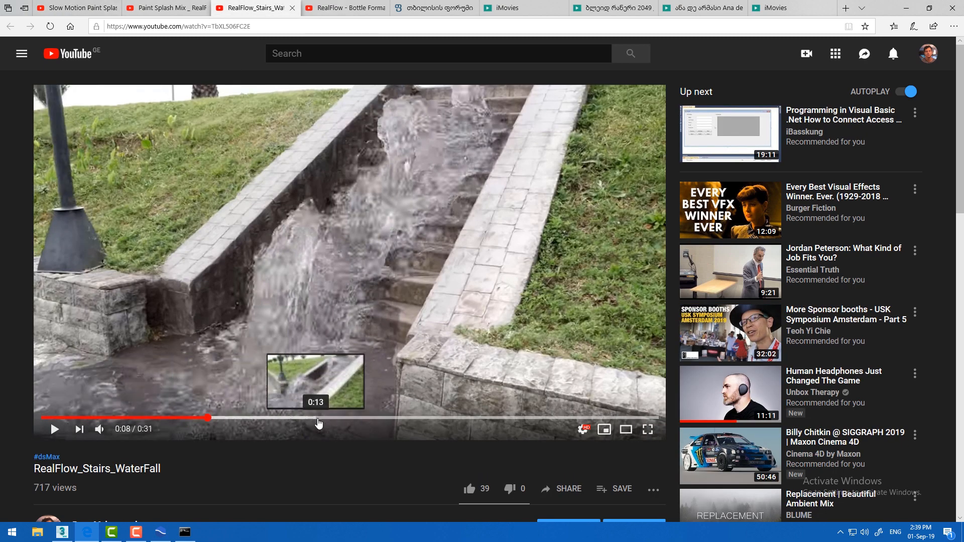
{"action": "left_click", "coordinate": [318, 417]}
{"action": "left_click", "coordinate": [54, 428]}
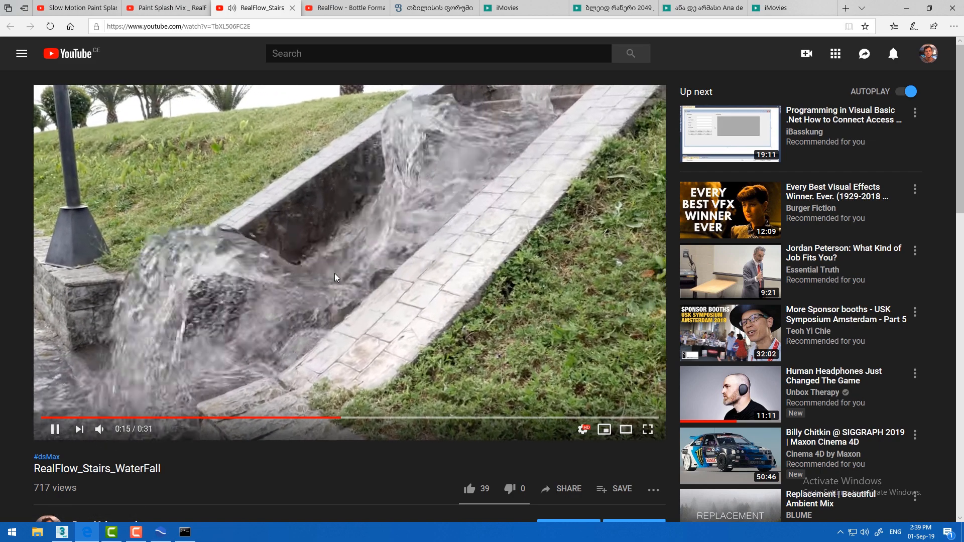
{"action": "left_click", "coordinate": [335, 278]}
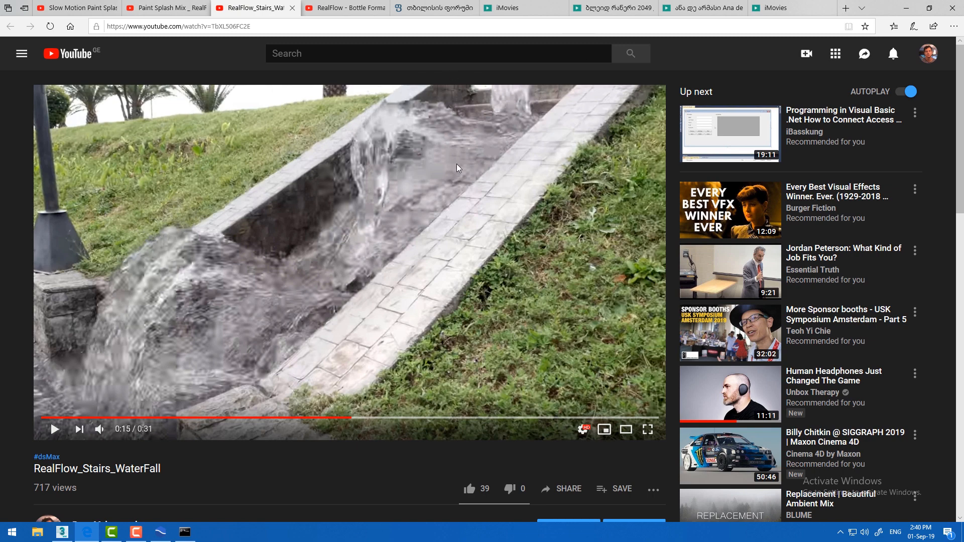
{"action": "left_click", "coordinate": [442, 418]}
{"action": "left_click", "coordinate": [471, 332]}
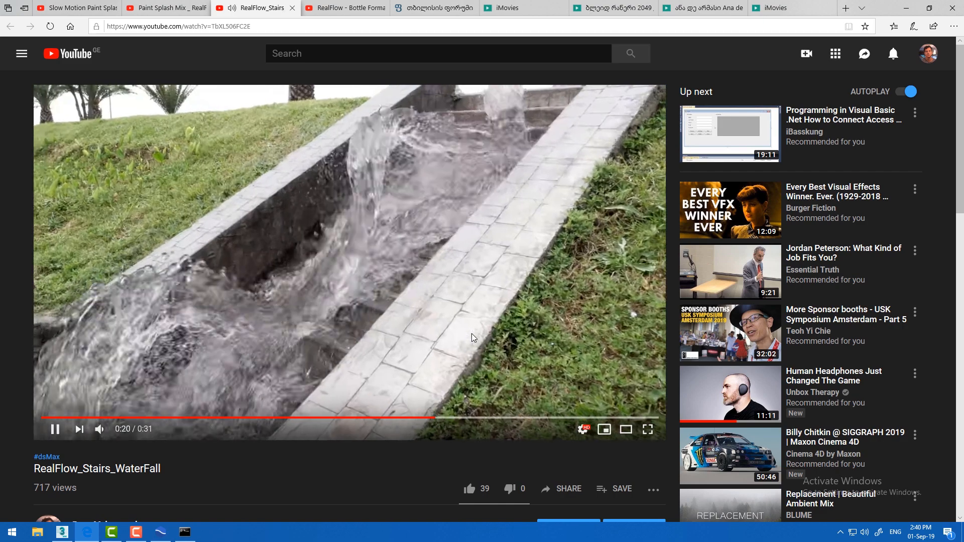
{"action": "left_click", "coordinate": [483, 418]}
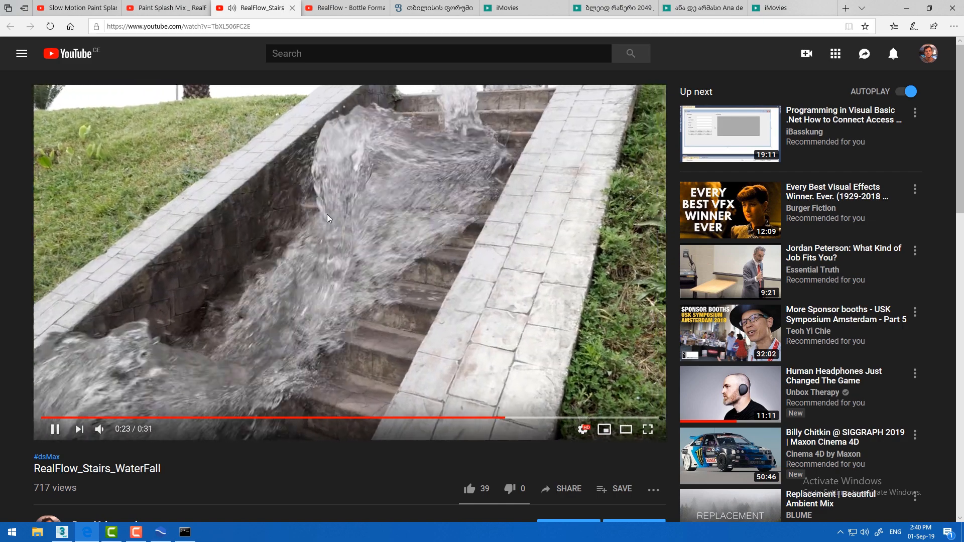
{"action": "left_click", "coordinate": [345, 175]}
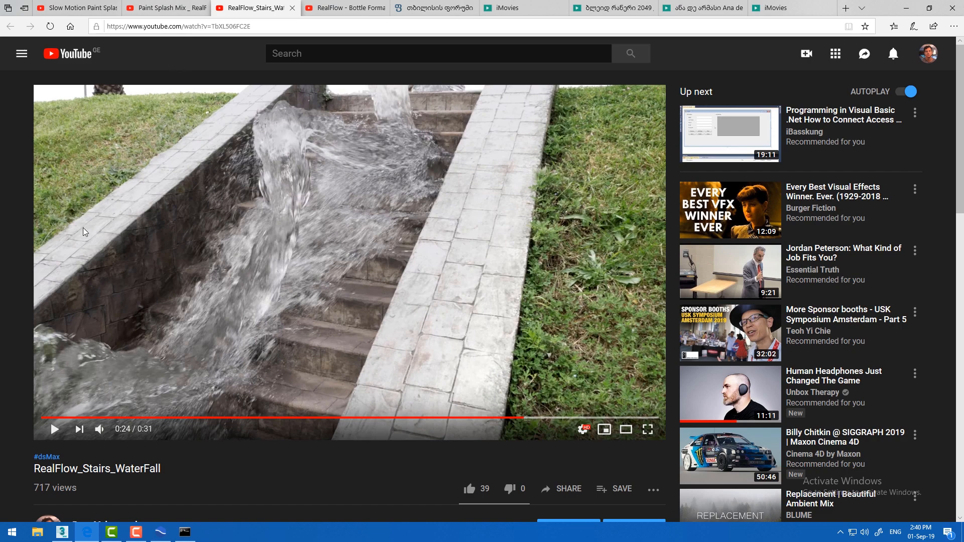
Switch to RealFlow, move the bottle simulation to frame 307 and examine the fluid mesh spiralling around the bottle up close
{"action": "left_click", "coordinate": [160, 532]}
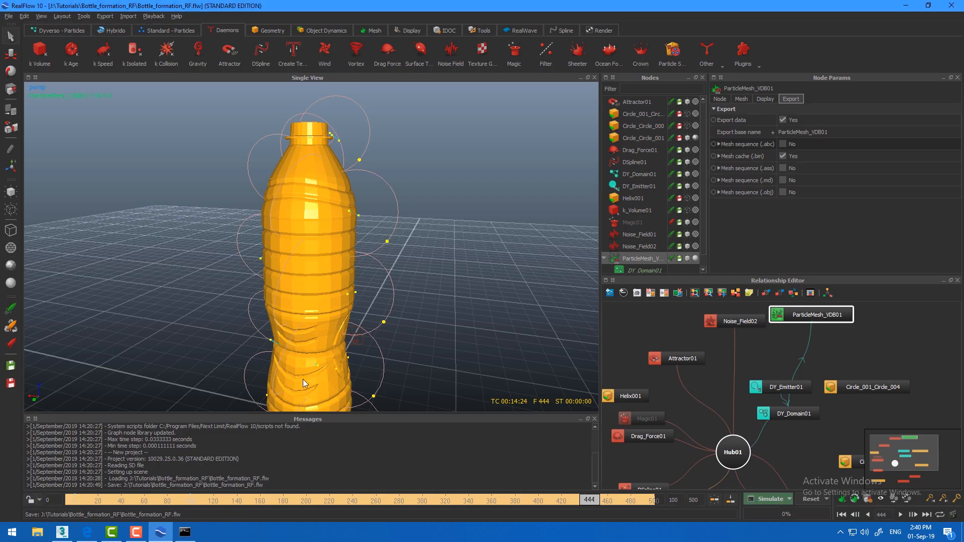
{"action": "scroll", "coordinate": [288, 239], "scroll_direction": "down", "scroll_amount": 3}
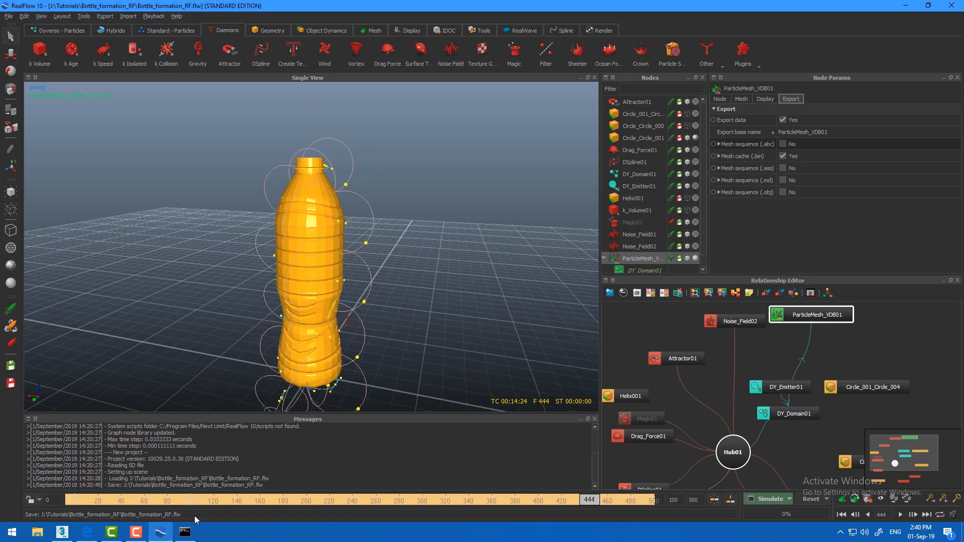
{"action": "left_click", "coordinate": [221, 500]}
{"action": "mouse_move", "coordinate": [433, 504]}
{"action": "left_mouse_down"}
{"action": "mouse_move", "coordinate": [338, 498]}
{"action": "mouse_move", "coordinate": [430, 499]}
{"action": "left_mouse_up"}
{"action": "scroll", "coordinate": [333, 330], "scroll_direction": "up", "scroll_amount": 2}
{"action": "scroll", "coordinate": [333, 330], "scroll_direction": "up", "scroll_amount": 1}
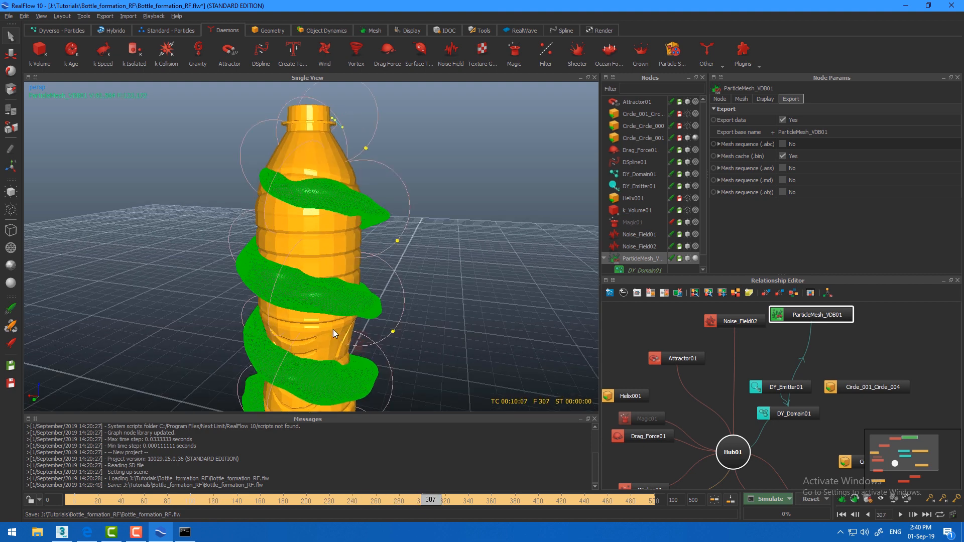